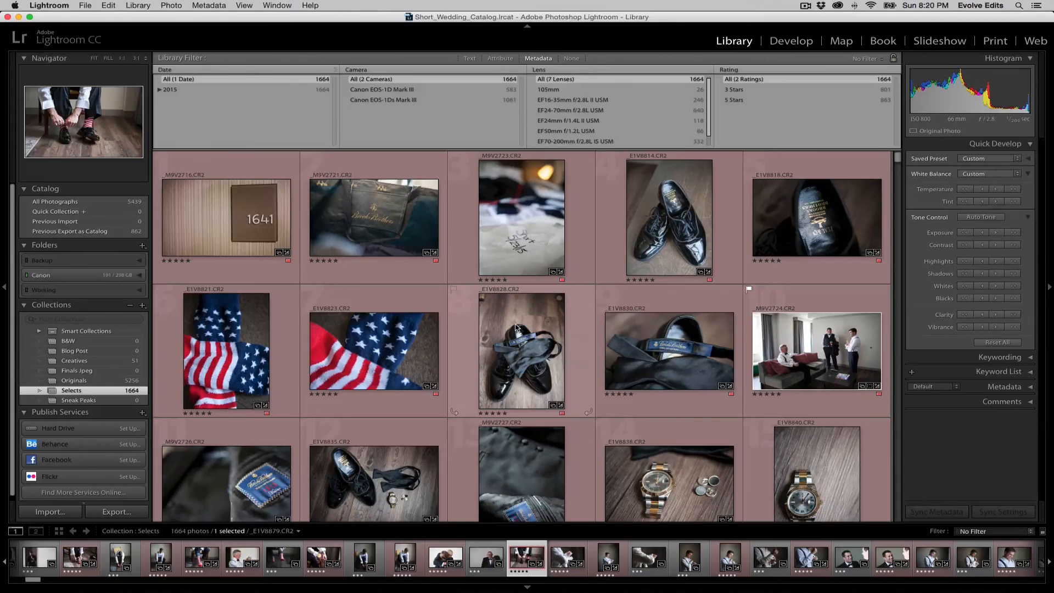
# - Filter the Selects collection to 5 Stars photos, and change the Rating filter column to Label
pyautogui.click(771, 102)
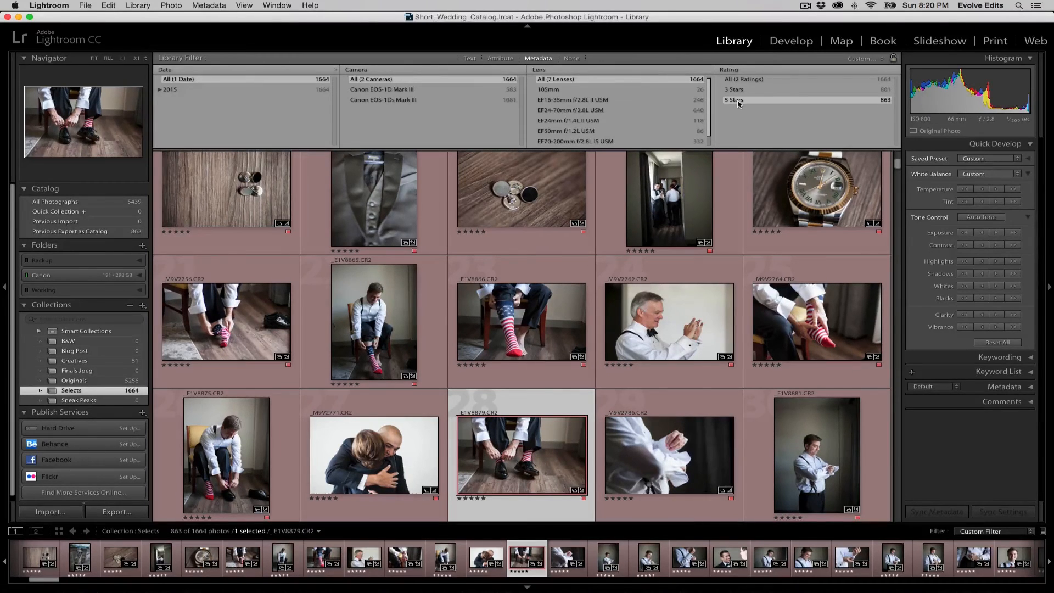
pyautogui.click(735, 70)
pyautogui.click(736, 81)
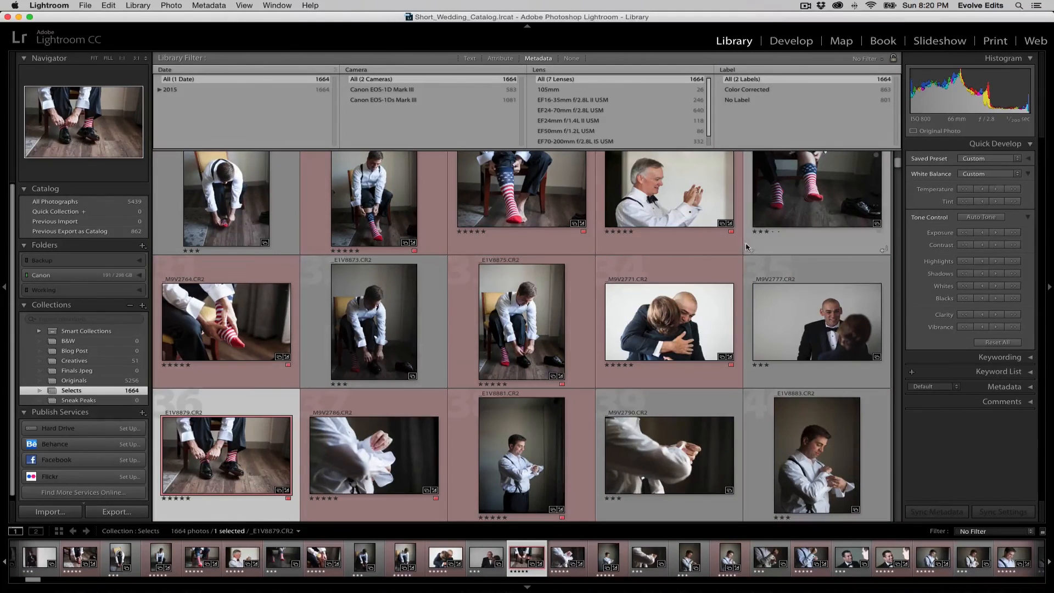
pyautogui.scroll(1, 747, 247)
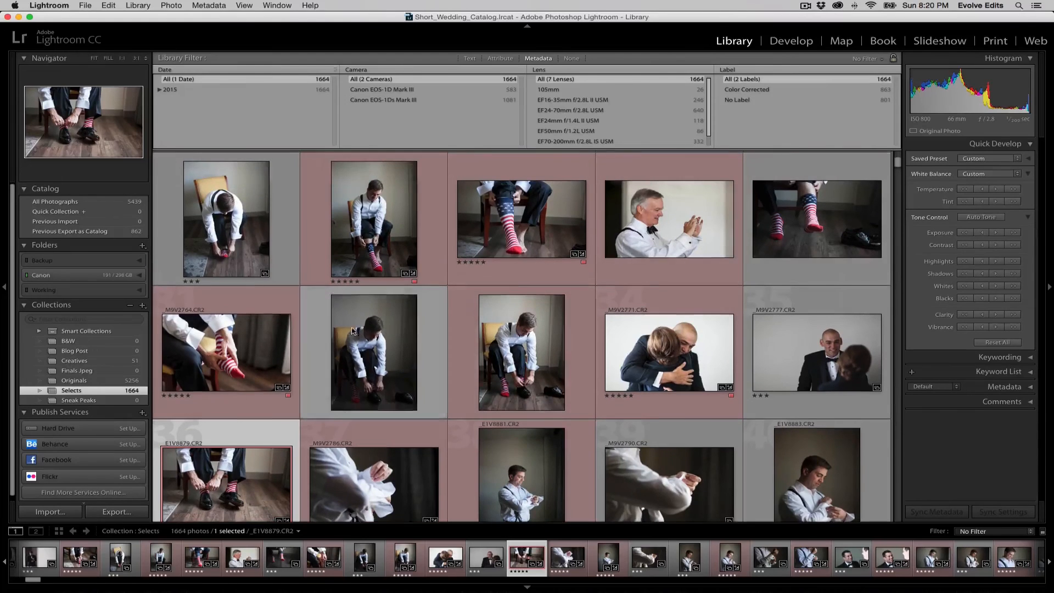
# - Show the Creatives collection together with Selects, and filter the combined photos by the Color Corrected label
pyautogui.press('super')
pyautogui.keyDown('super'); pyautogui.click(98, 364); pyautogui.keyUp('super')
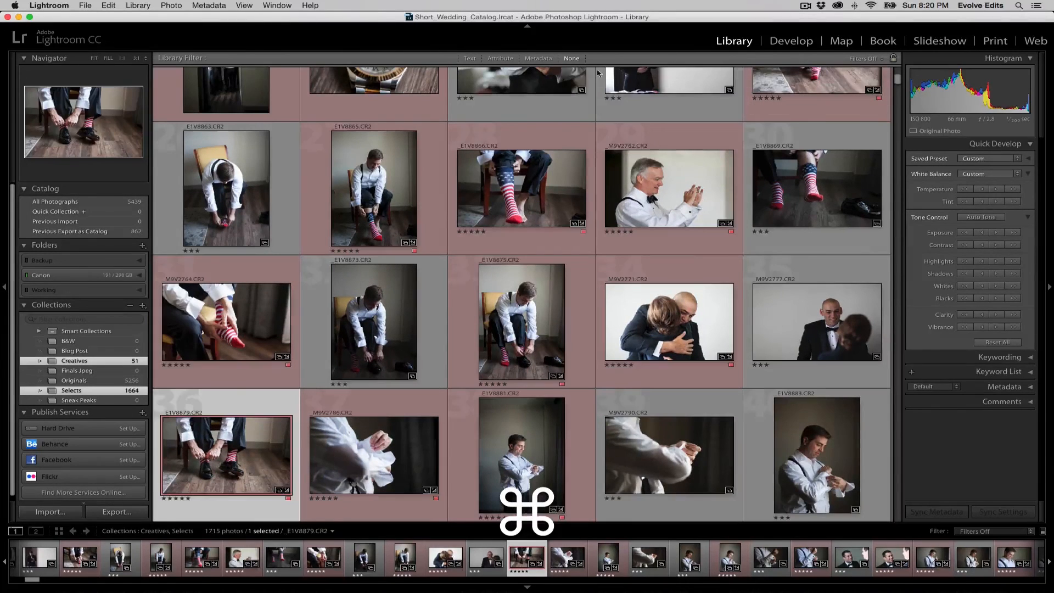
pyautogui.click(541, 59)
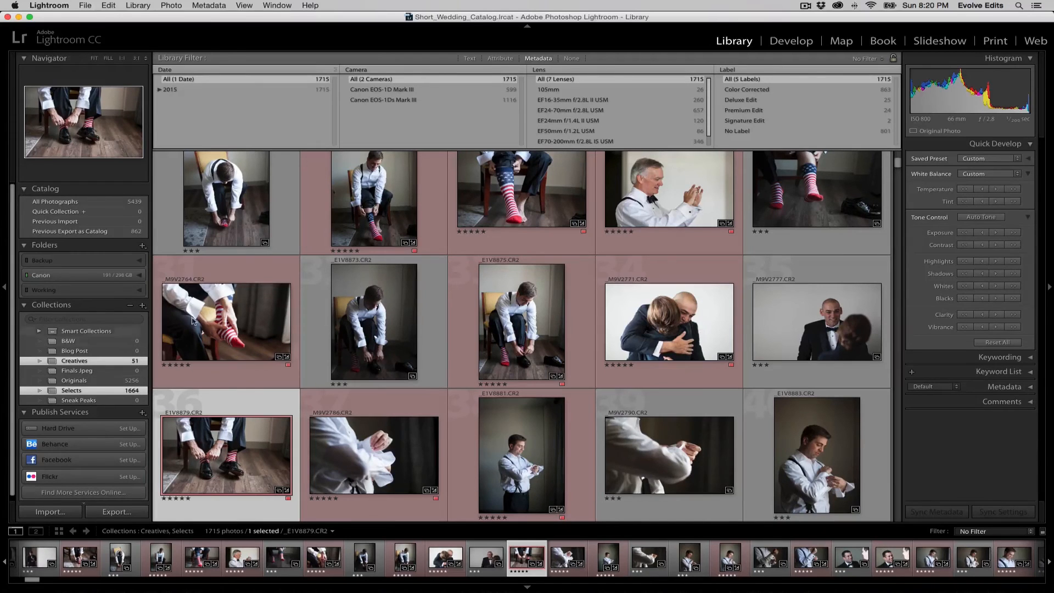
pyautogui.click(757, 91)
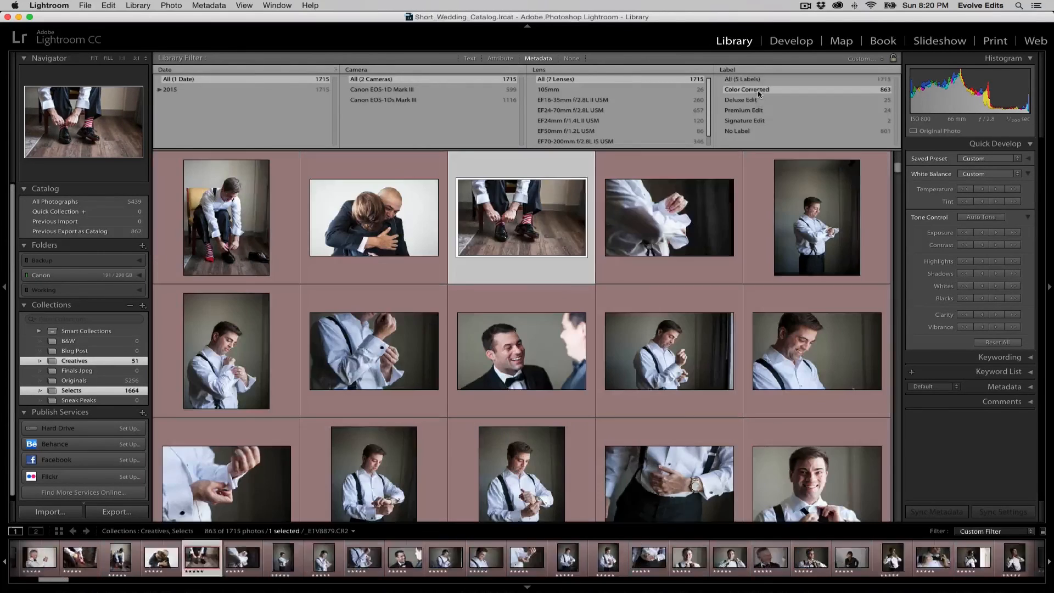
pyautogui.scroll(2, 515, 212)
pyautogui.scroll(5, 514, 211)
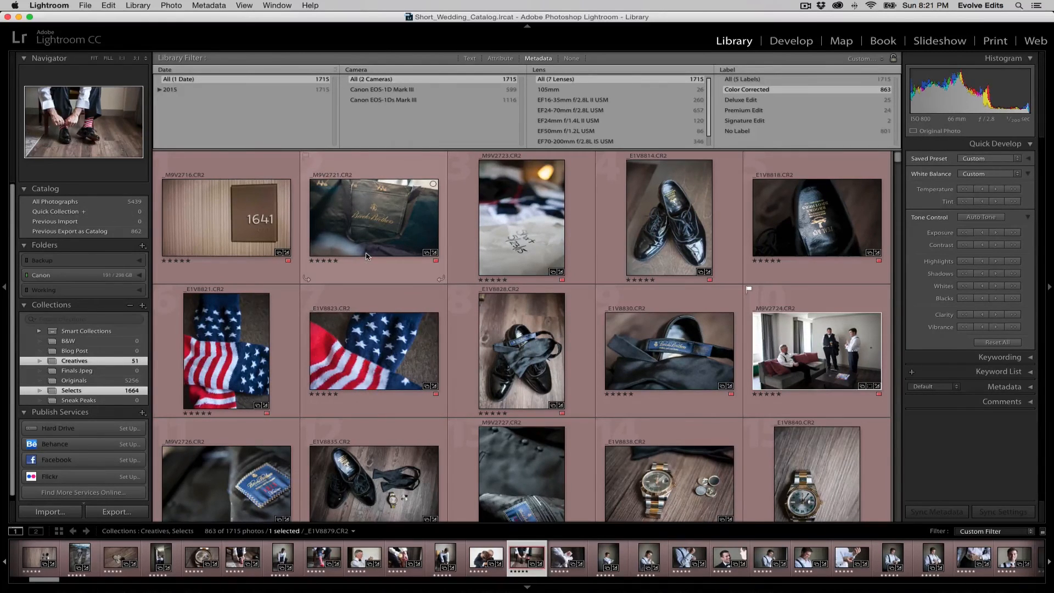
# - Expand the Canon drive's folders and display the photos in the Short_Wedding folder
pyautogui.click(107, 276)
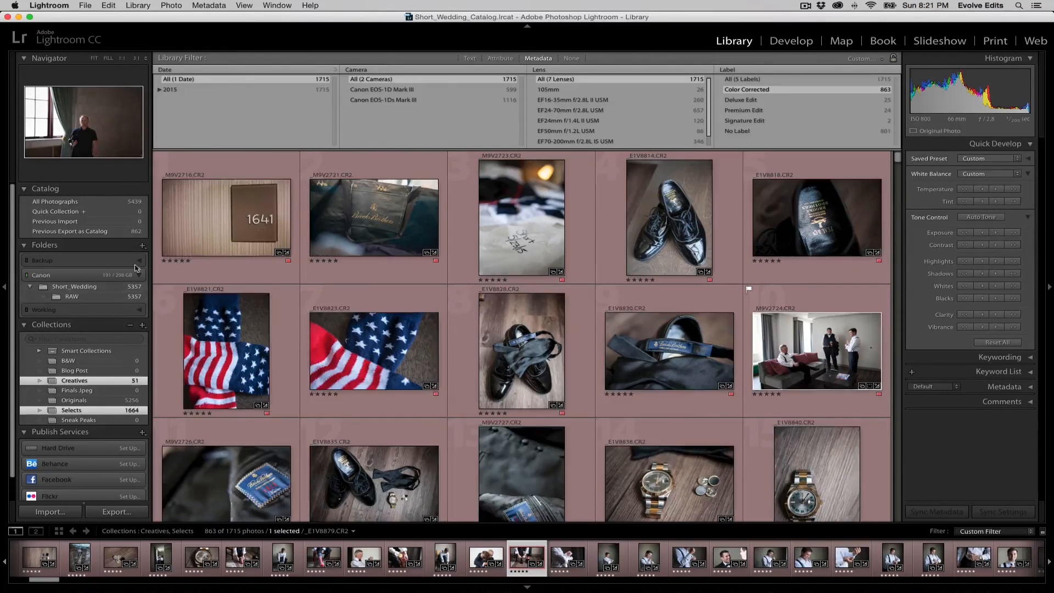
pyautogui.click(142, 246)
pyautogui.click(106, 261)
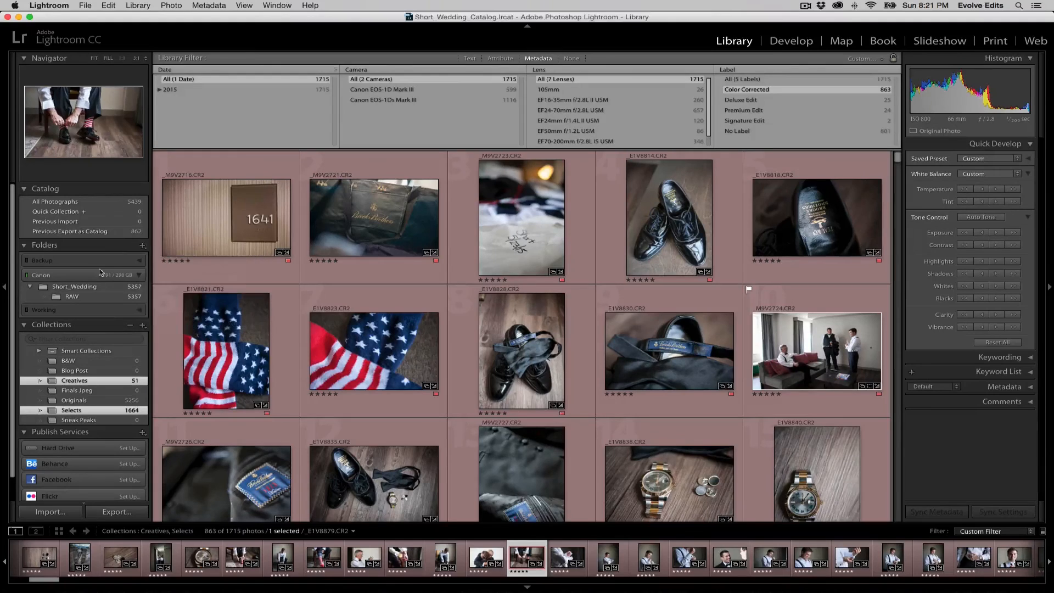
pyautogui.click(90, 291)
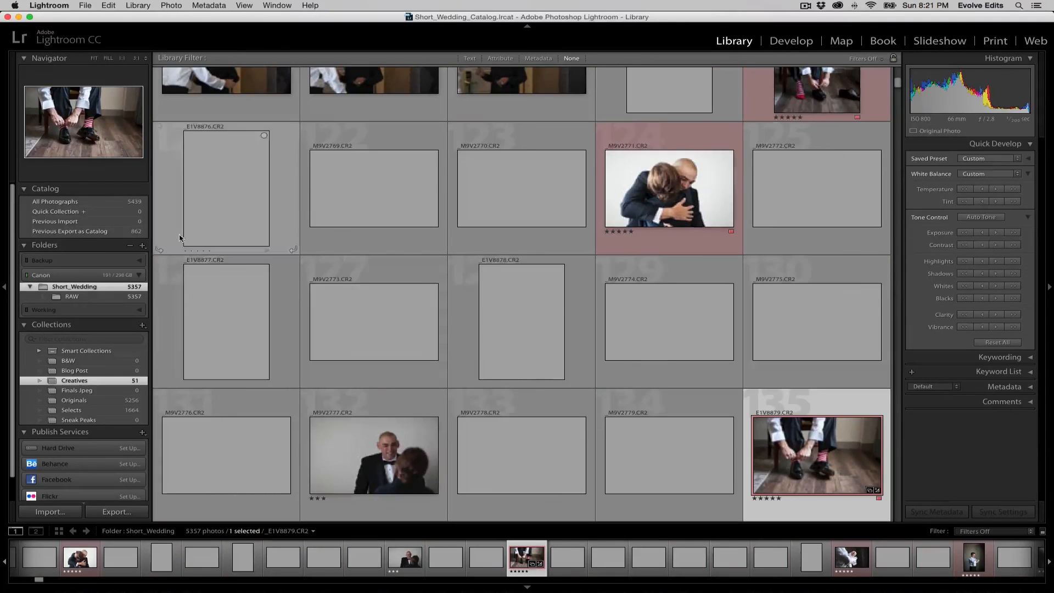
pyautogui.click(142, 246)
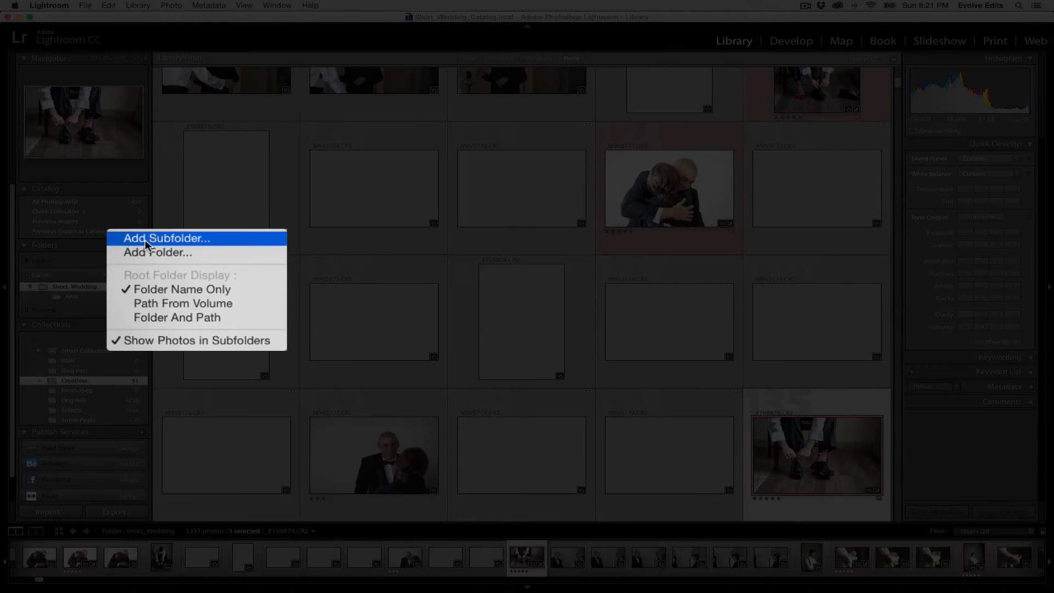
pyautogui.click(145, 239)
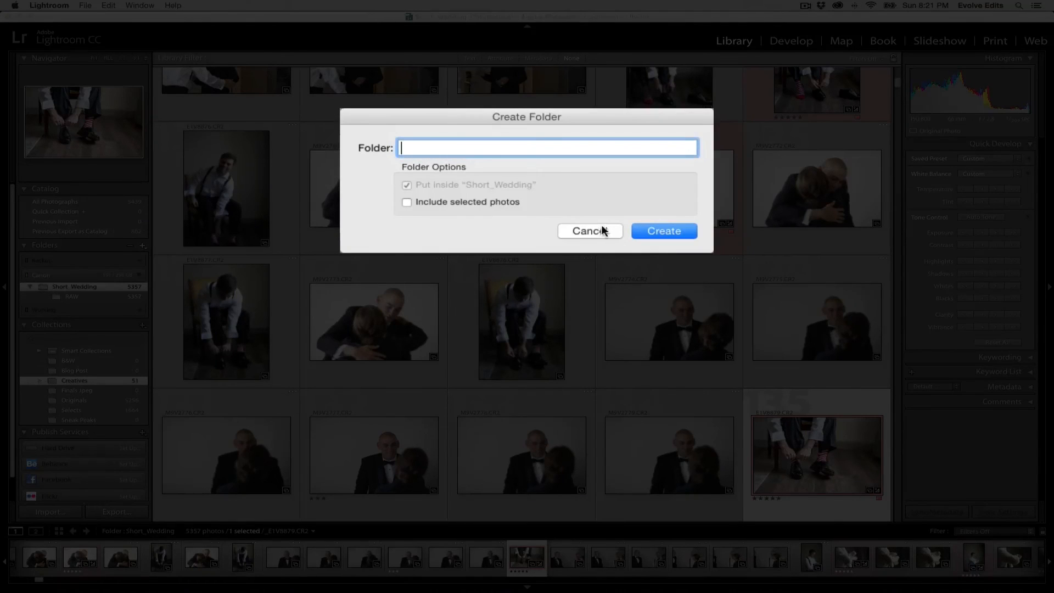
pyautogui.write('Selected')
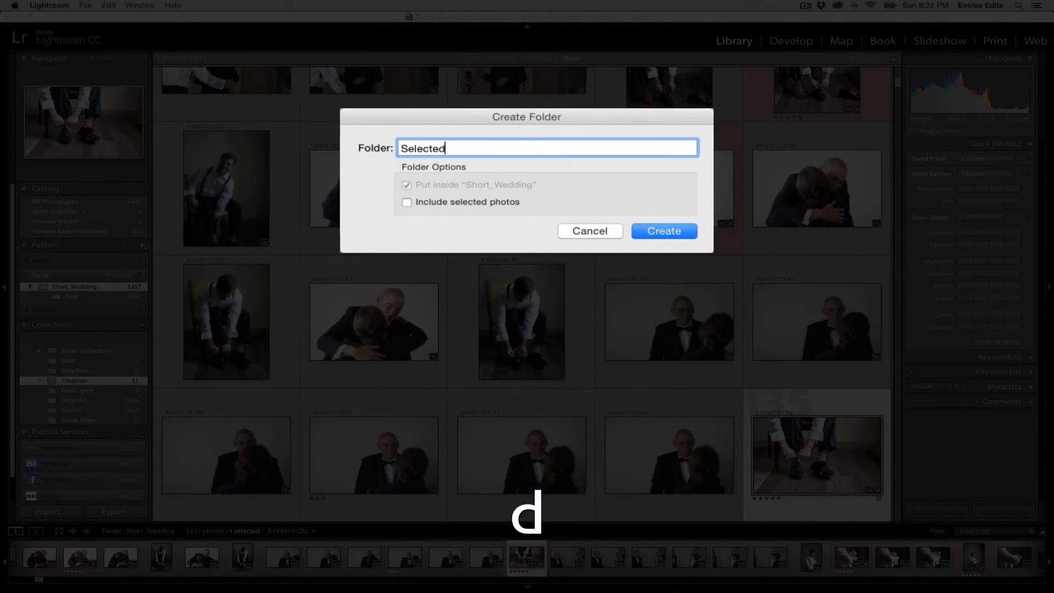
pyautogui.click(578, 232)
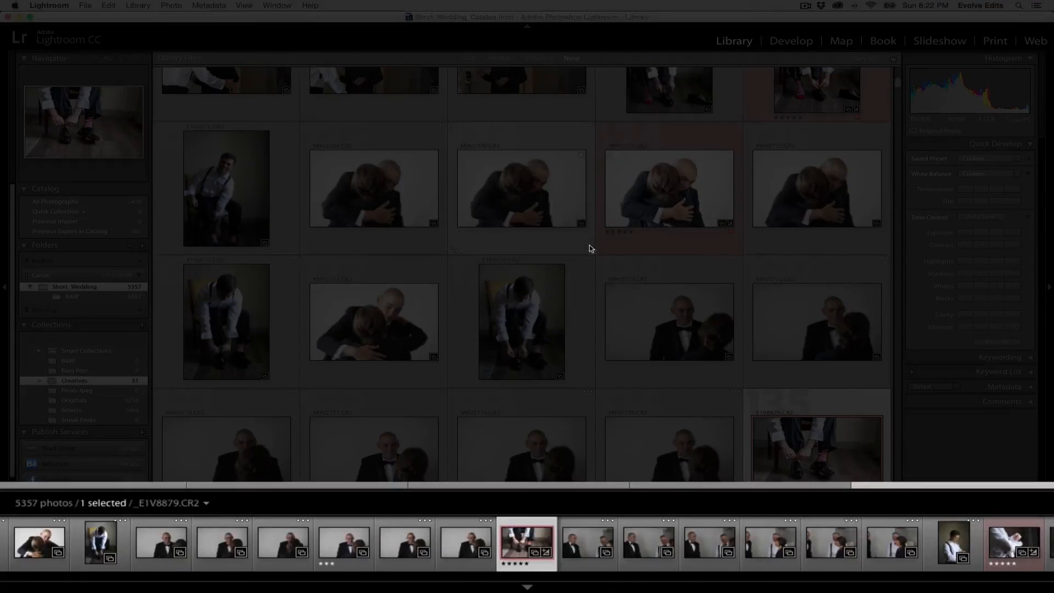
# - Apply the Flagged filter preset to the Short_Wedding folder, replace it with Rated, and raise the minimum rating to five stars
pyautogui.click(861, 59)
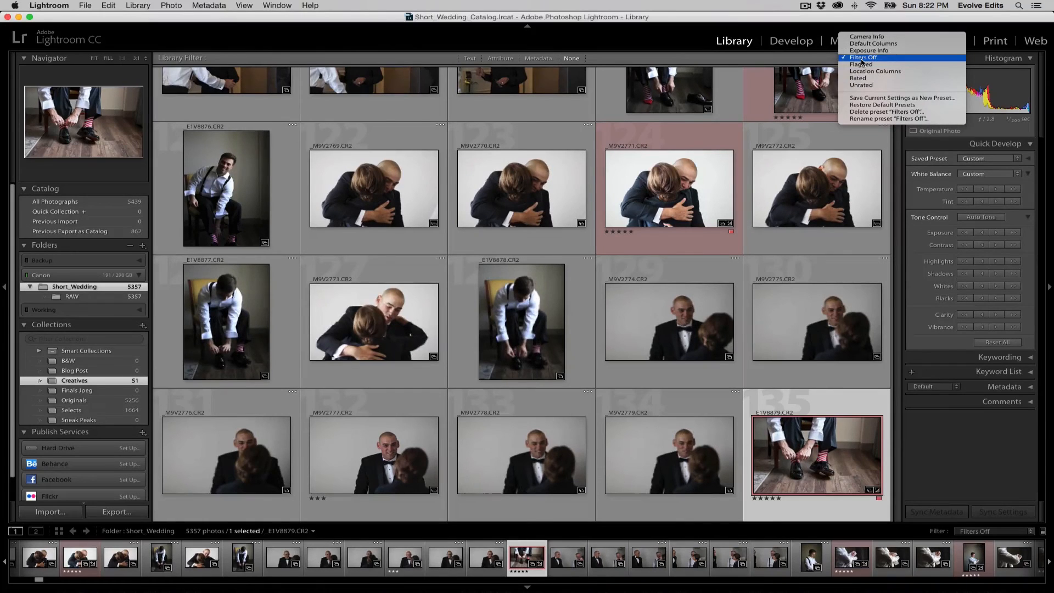
pyautogui.click(861, 64)
pyautogui.click(864, 59)
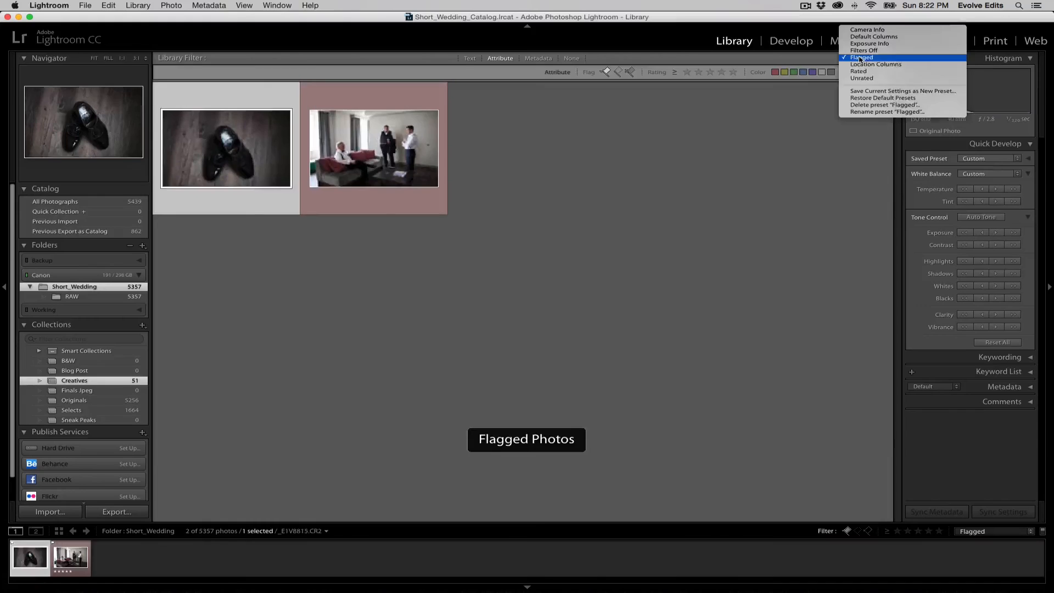
pyautogui.click(859, 75)
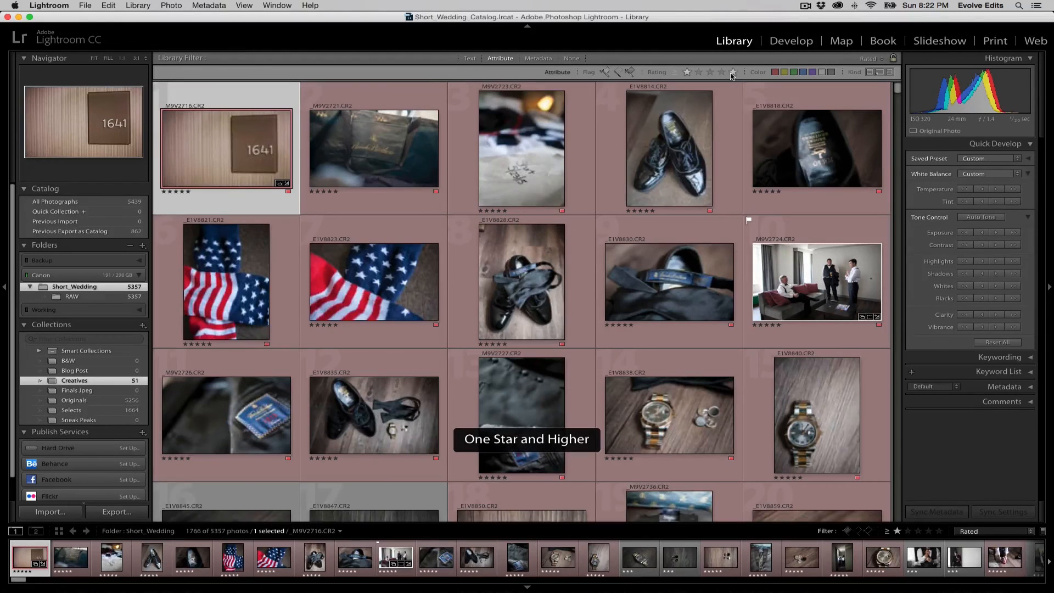
pyautogui.click(733, 72)
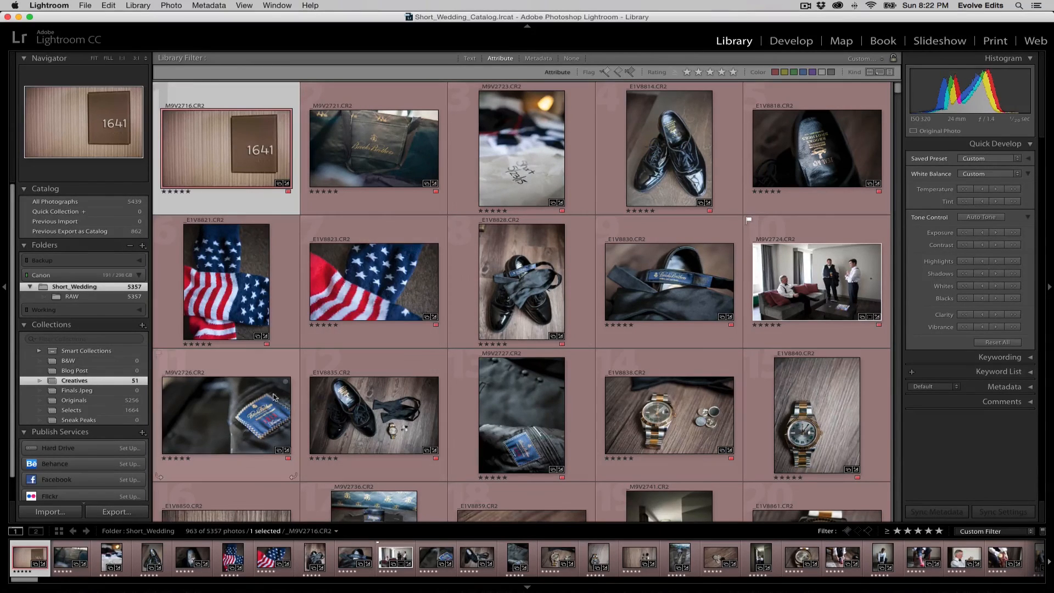
# - Filter the Selects collection by the Color Corrected label and select all the filtered photos
pyautogui.click(104, 408)
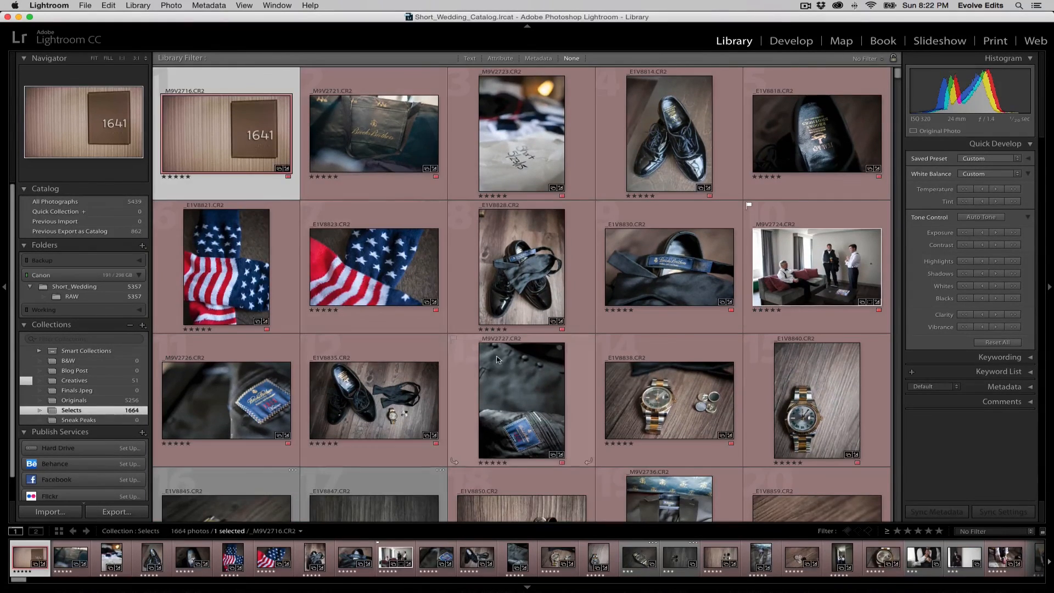
pyautogui.click(538, 59)
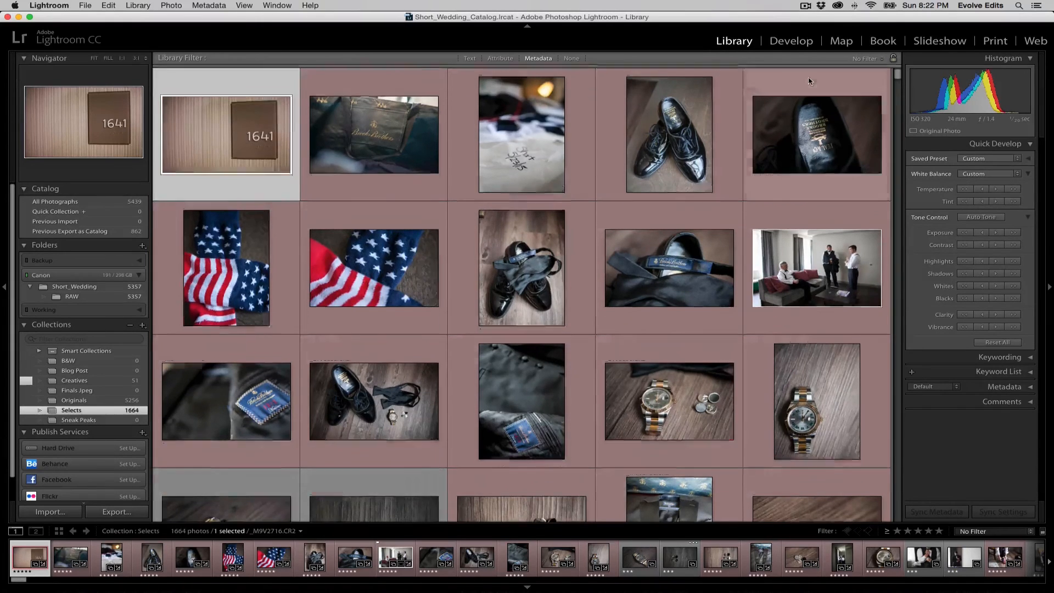
pyautogui.click(754, 89)
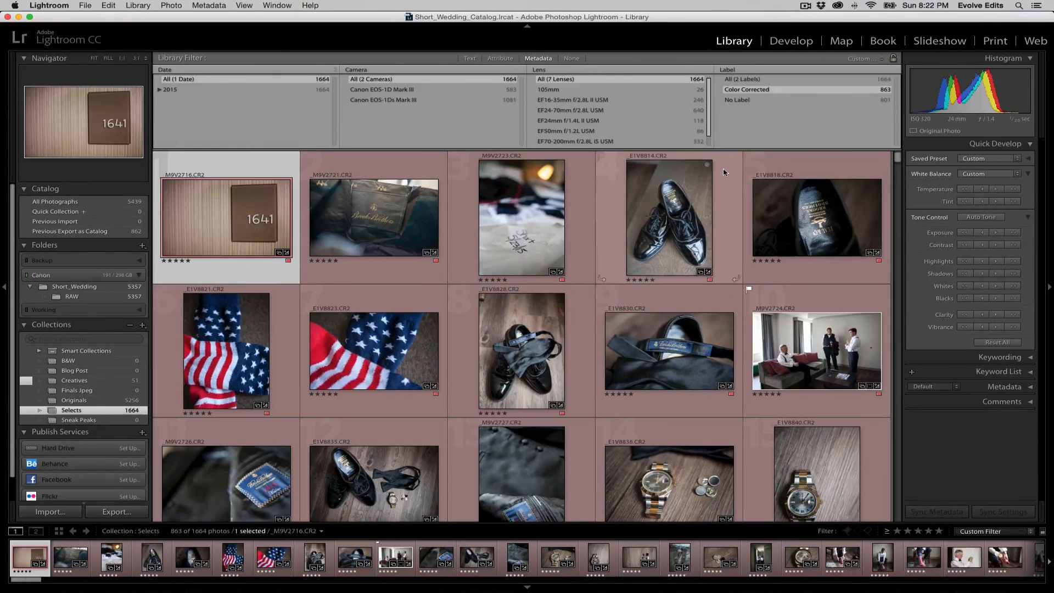
pyautogui.press('super+a')
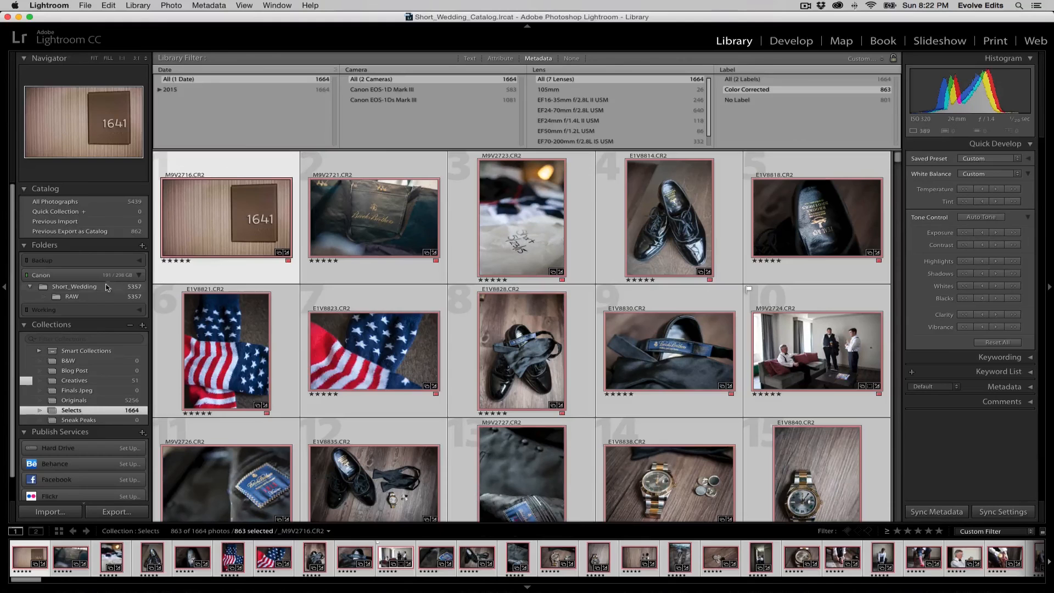
# - Create a subfolder named Selected inside the Short_Wedding folder, including the selected photos
pyautogui.click(109, 286)
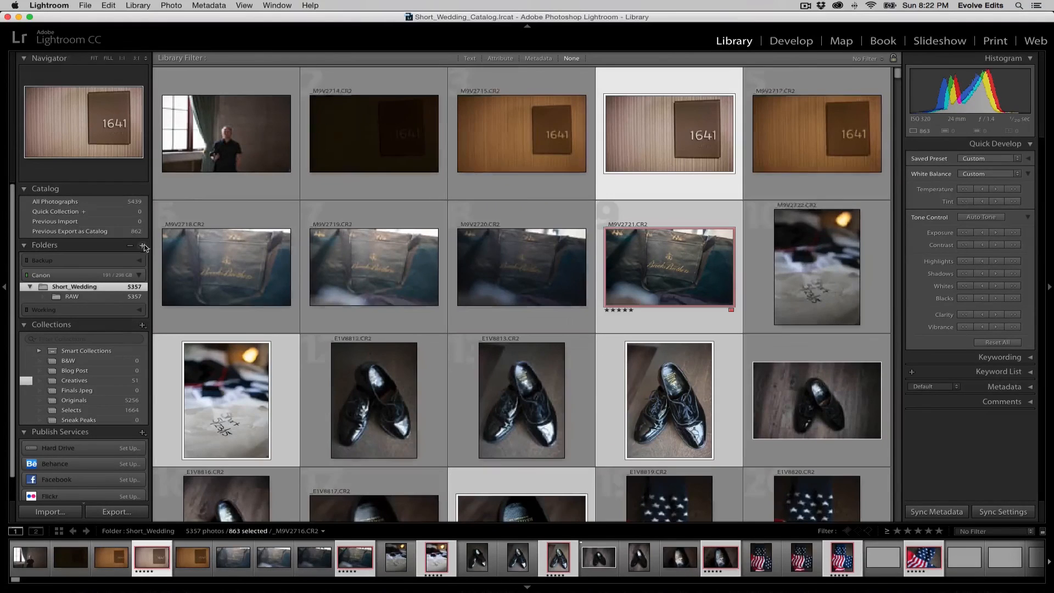
pyautogui.click(143, 248)
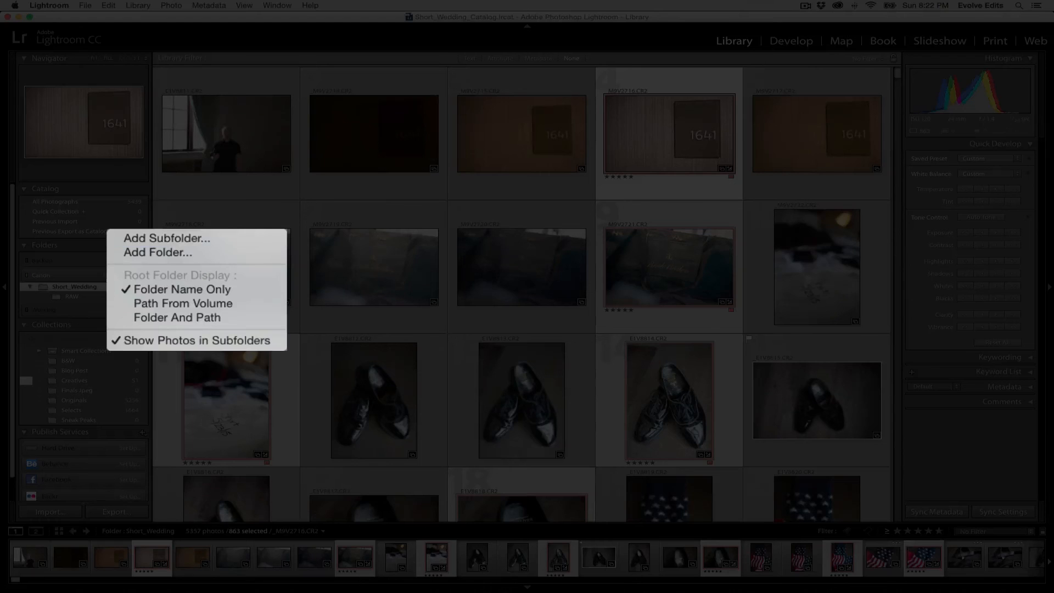
pyautogui.click(173, 239)
pyautogui.click(409, 202)
pyautogui.click(469, 149)
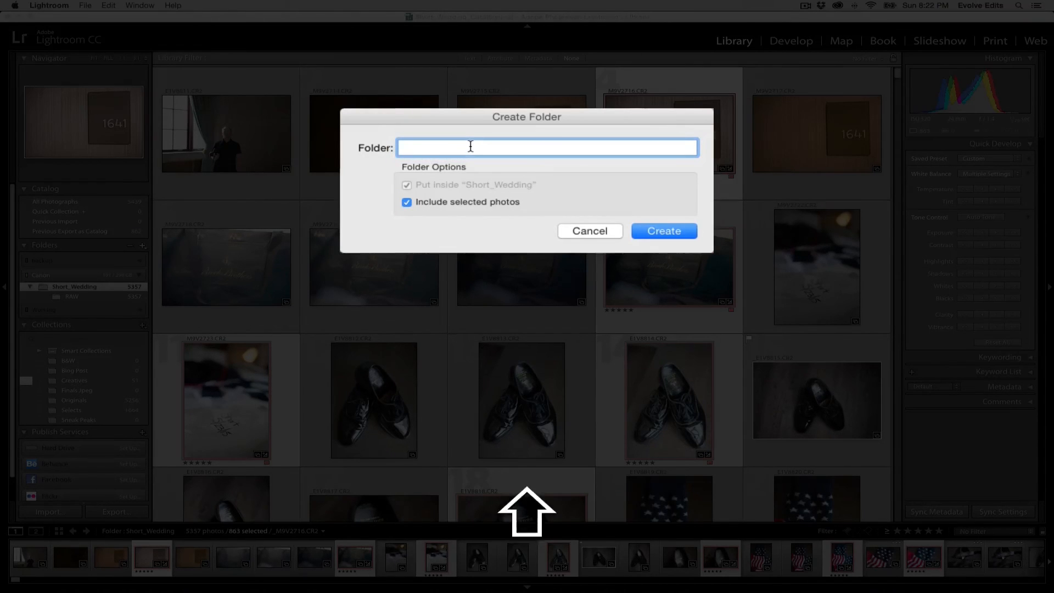
pyautogui.write('Selected')
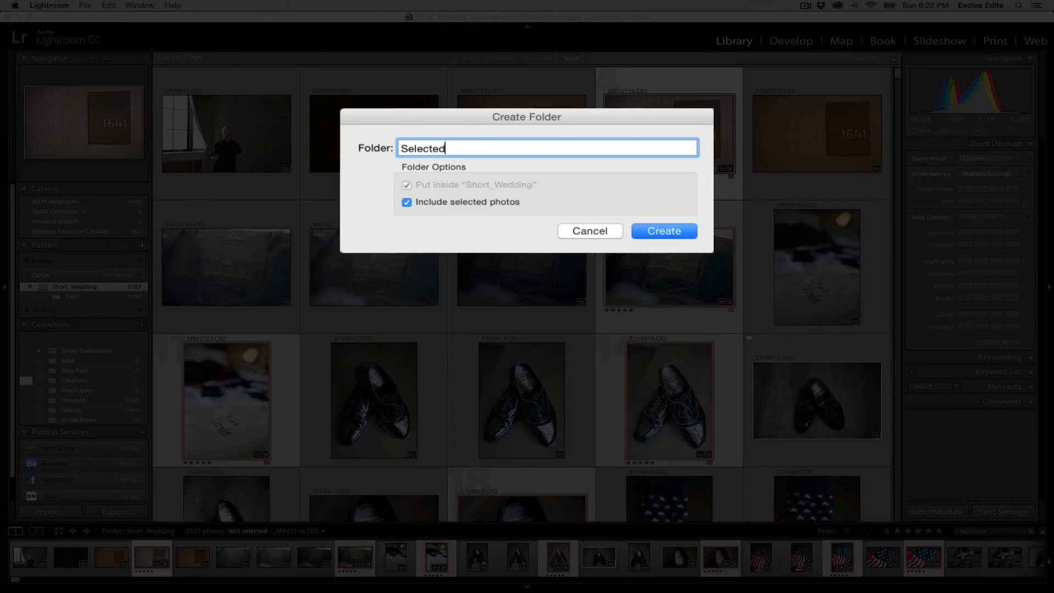
pyautogui.click(663, 228)
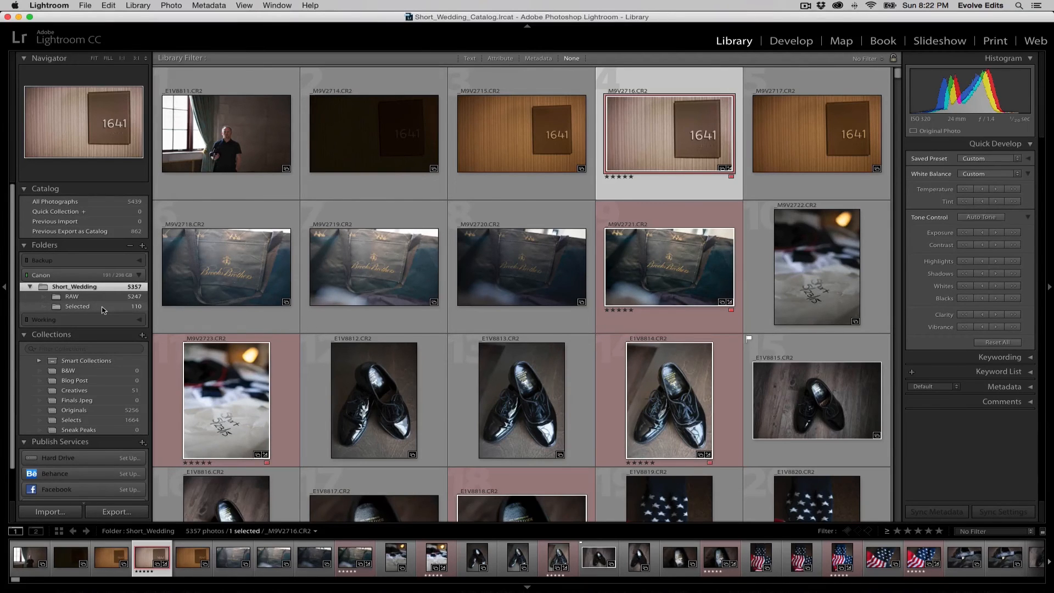
# - Switch to Finder and inspect the RAW and Selected subfolders of Short_Wedding on the Canon drive in a new window
pyautogui.press('super+Tab')
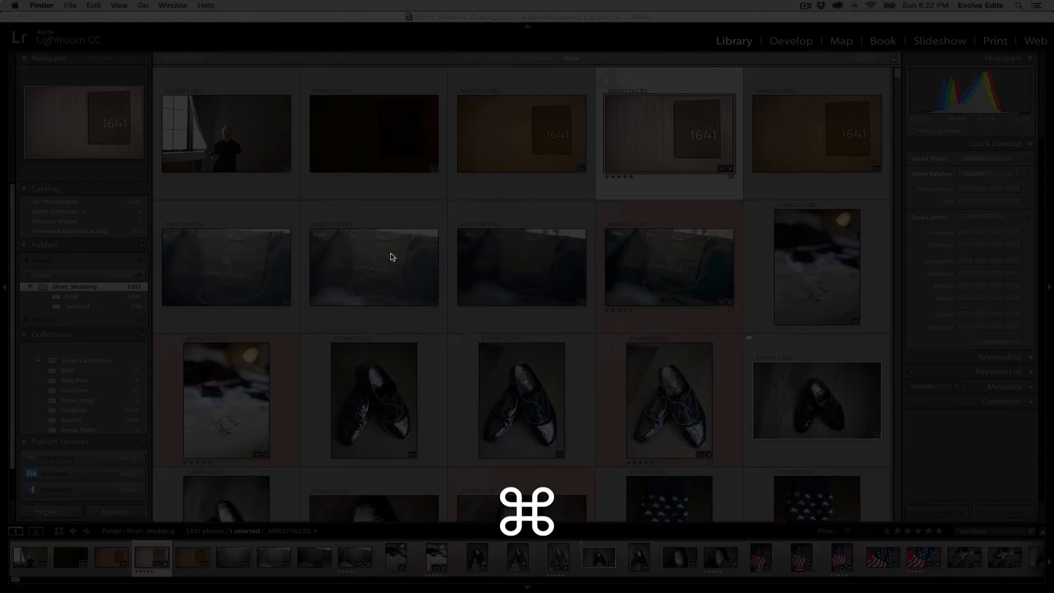
pyautogui.press('super+n')
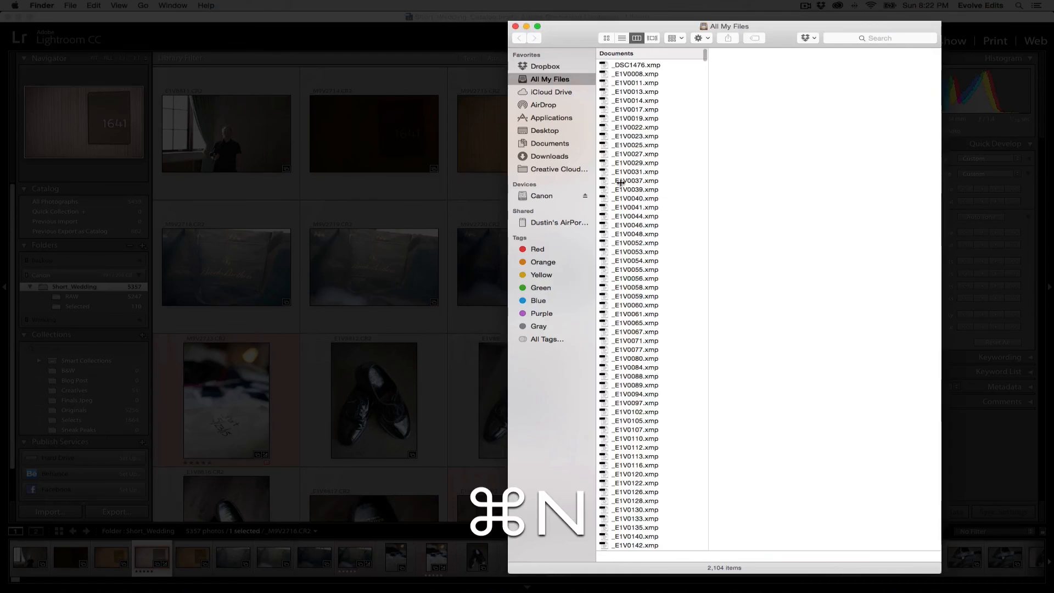
pyautogui.click(547, 197)
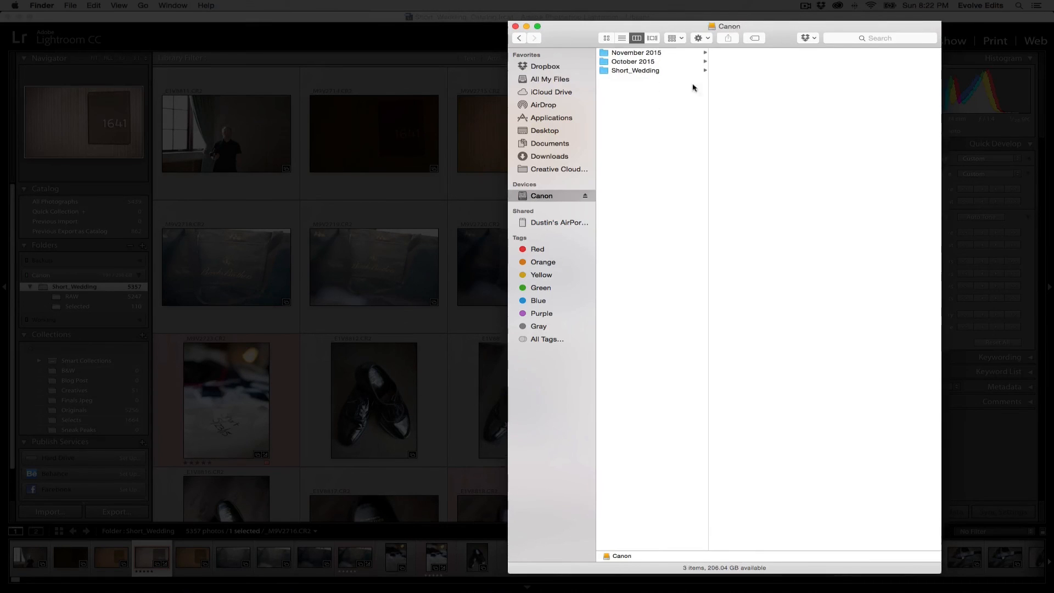
pyautogui.click(647, 73)
pyautogui.click(757, 55)
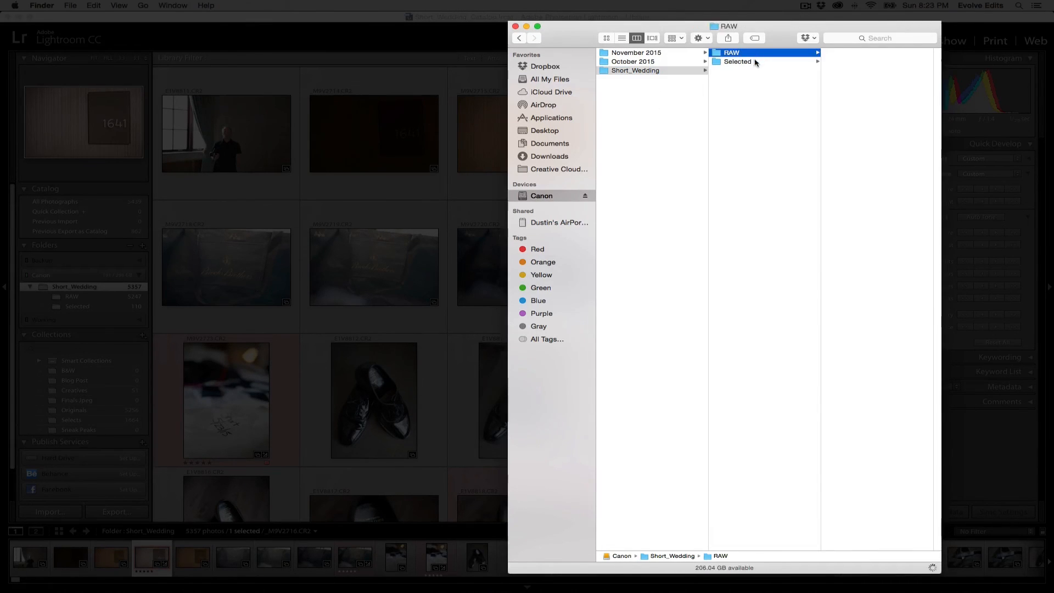
pyautogui.click(755, 62)
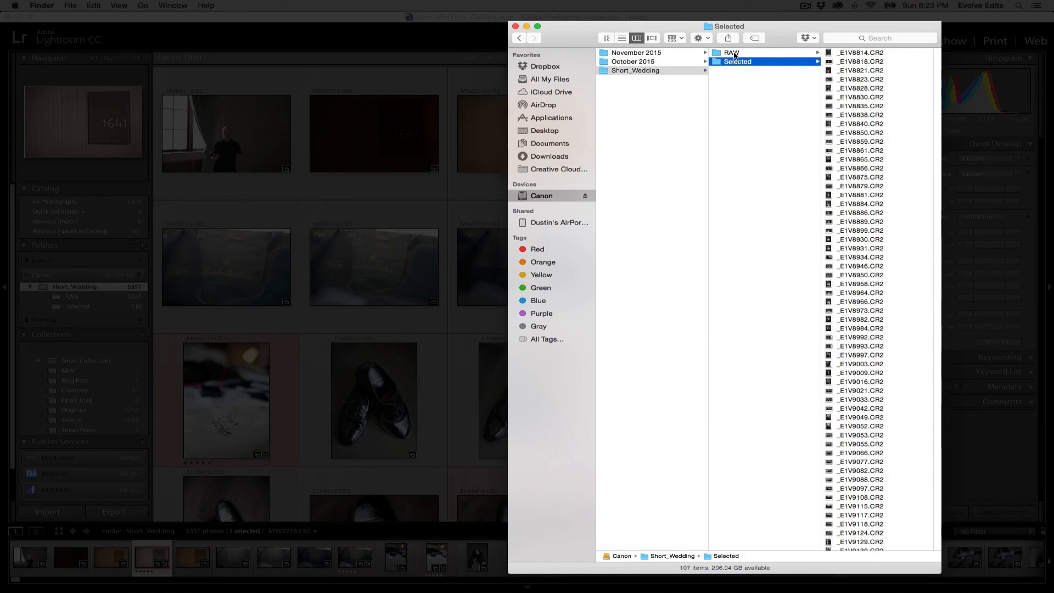
# - Return to Lightroom and move all photos from the Selected folder to the RAW folder, suppressing future file-move warnings
pyautogui.click(351, 18)
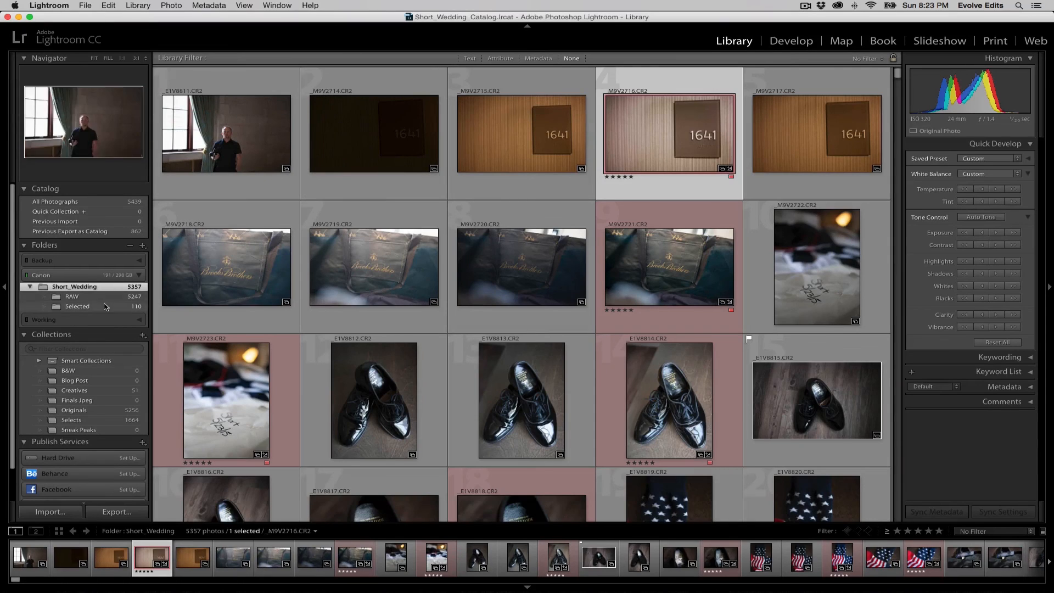
pyautogui.click(104, 306)
pyautogui.press('super+a')
pyautogui.moveTo(247, 320); pyautogui.dragTo(105, 290)
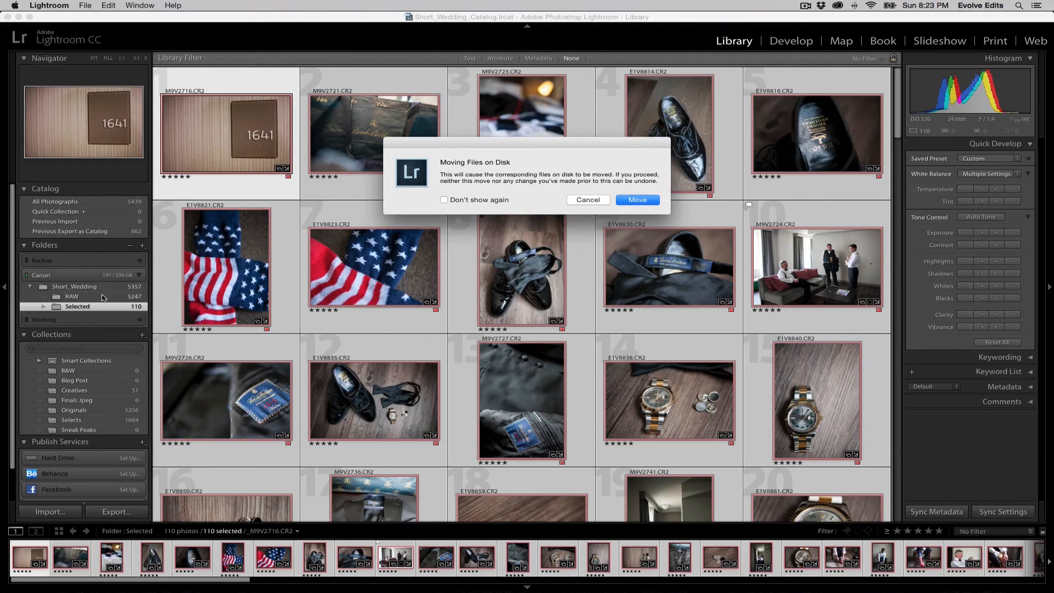
pyautogui.click(444, 200)
pyautogui.click(636, 200)
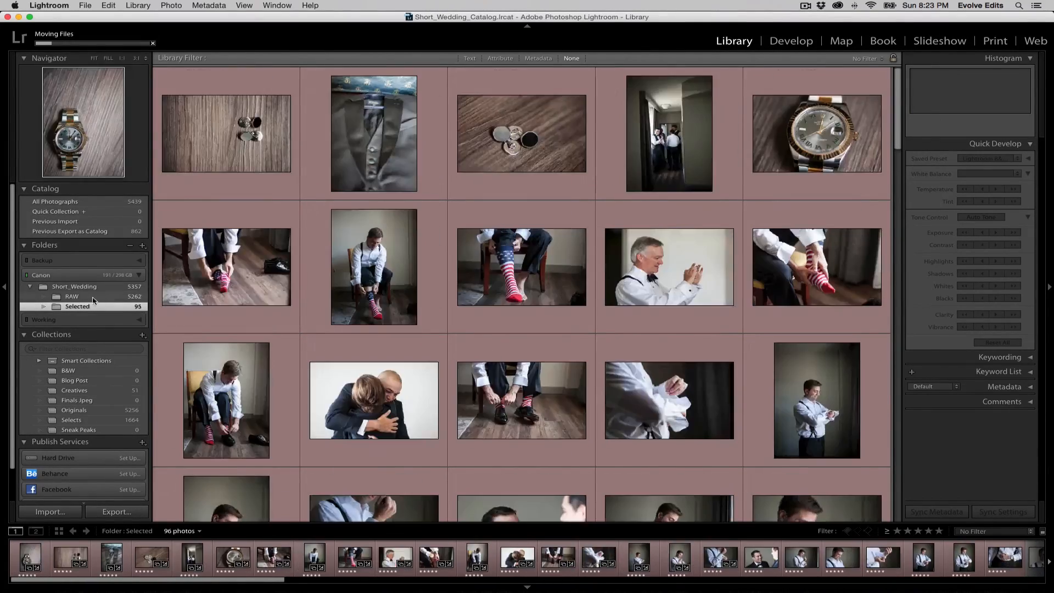
# - Open the RAW folder and filter its photos by the Color Corrected label metadata
pyautogui.click(92, 297)
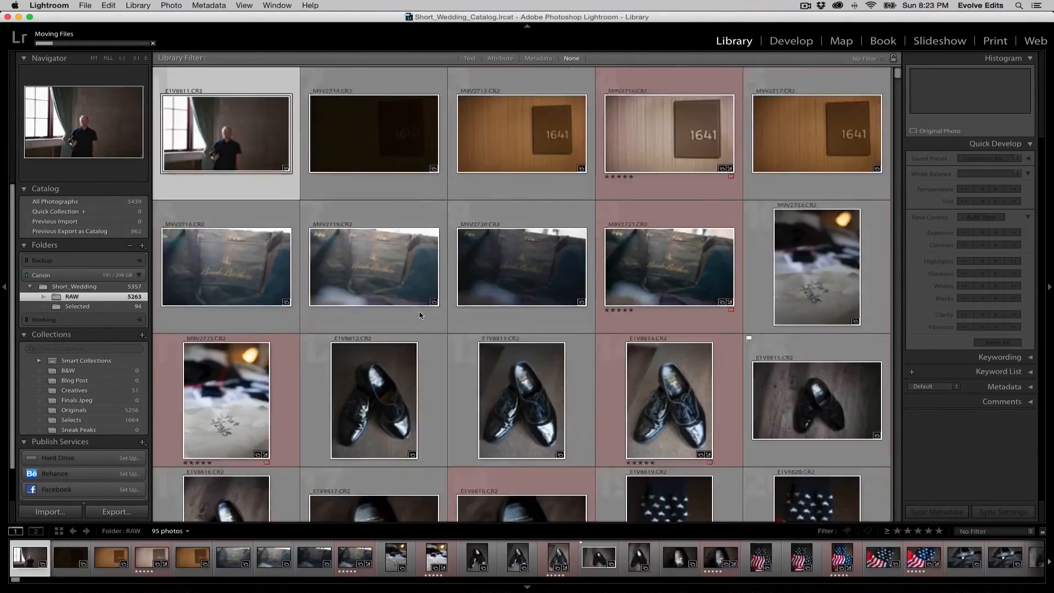
pyautogui.click(537, 58)
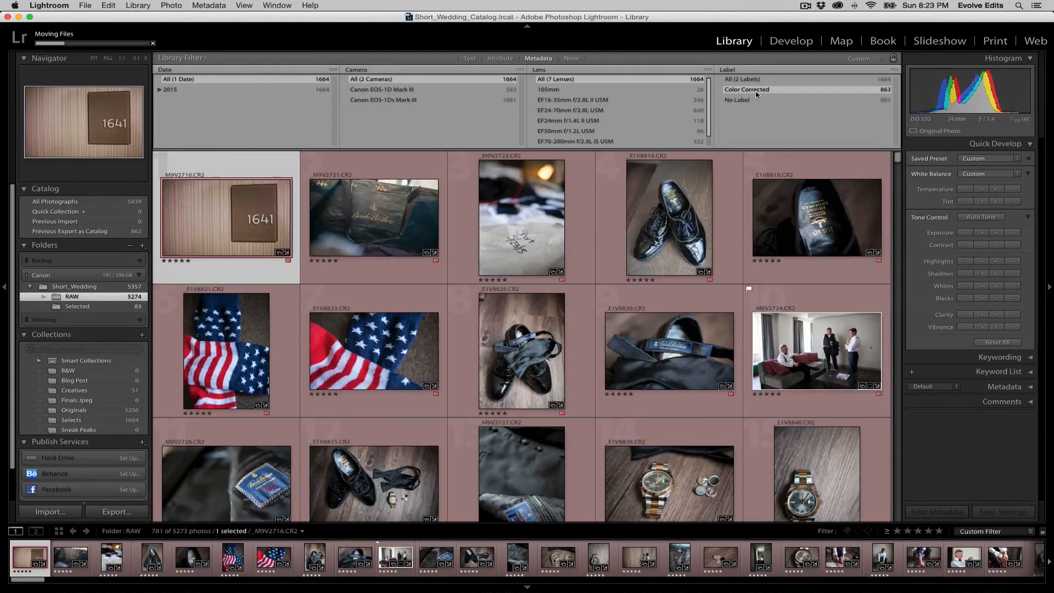
pyautogui.scroll(-1, 535, 347)
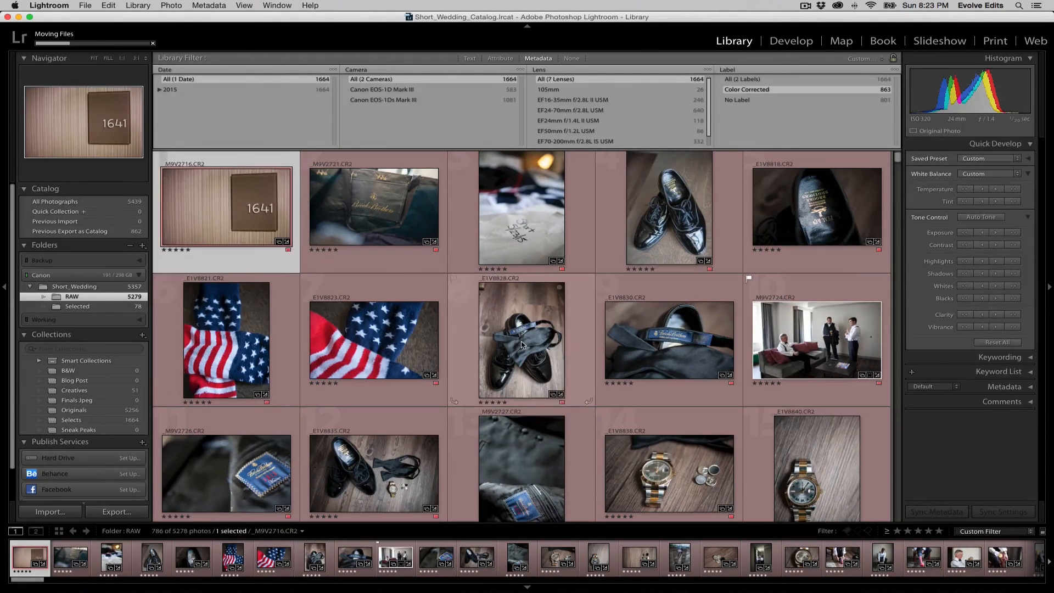
# - Remove the flag from M9V2724.CR2 and flag the shoe and bow-tie photos E1V8828.CR2 and E1V8835.CR2 as picks
pyautogui.click(532, 347)
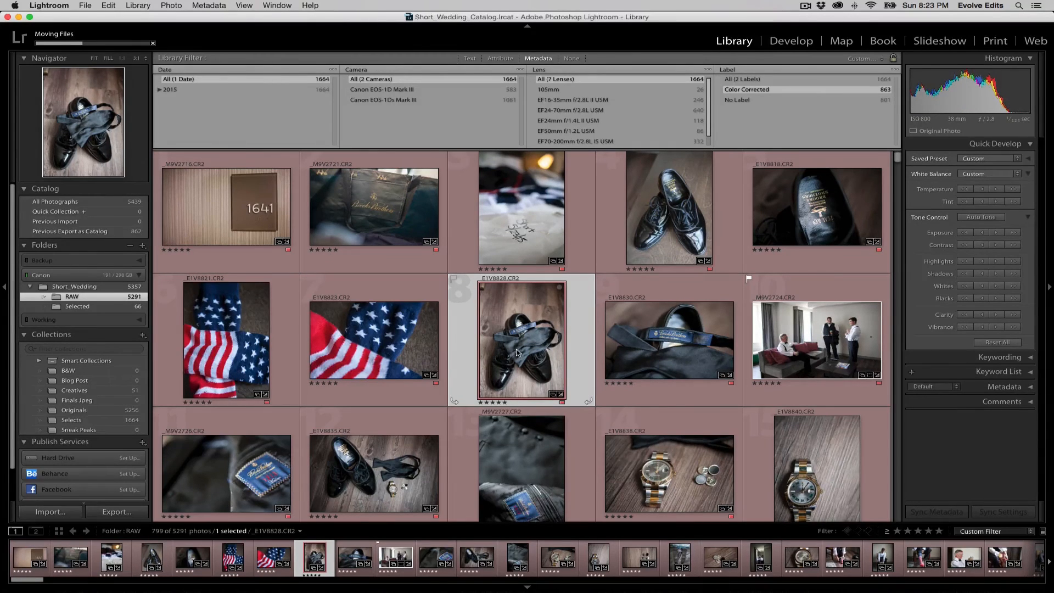
pyautogui.click(826, 351)
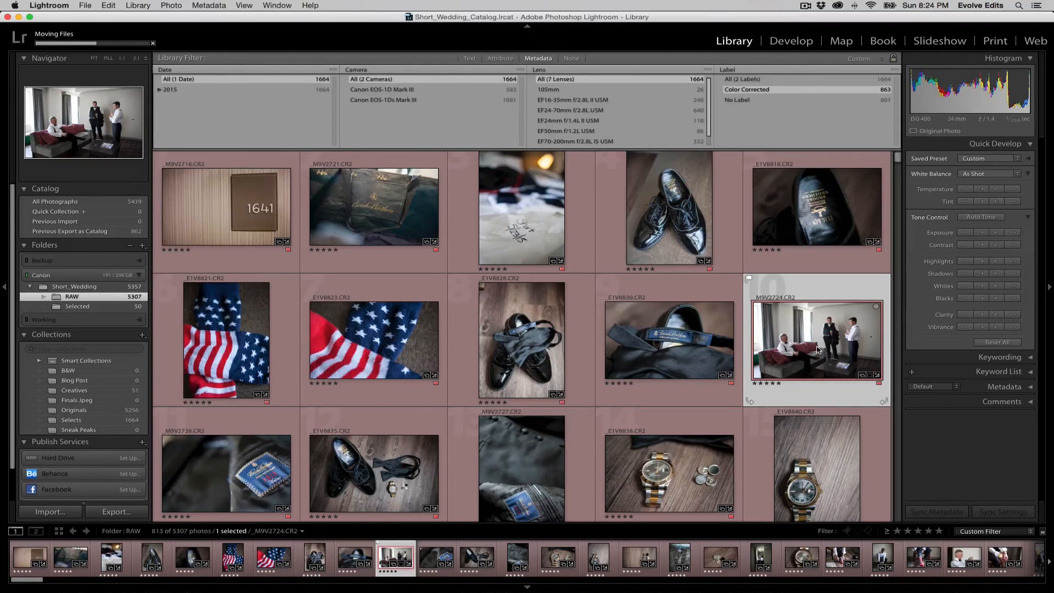
pyautogui.press('u')
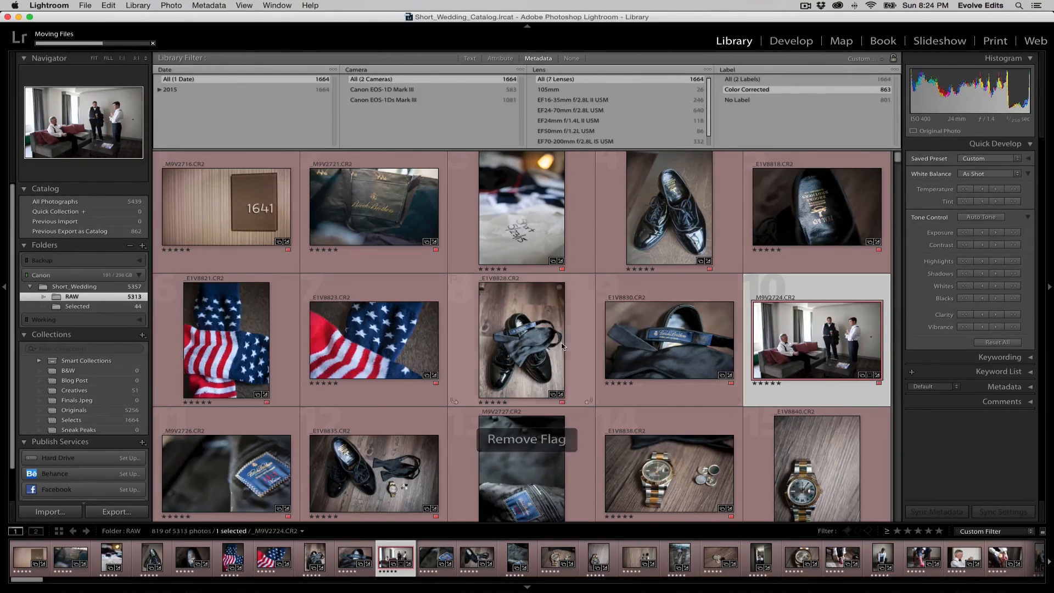
pyautogui.click(511, 346)
pyautogui.press('p')
pyautogui.scroll(-3, 467, 374)
pyautogui.click(428, 376)
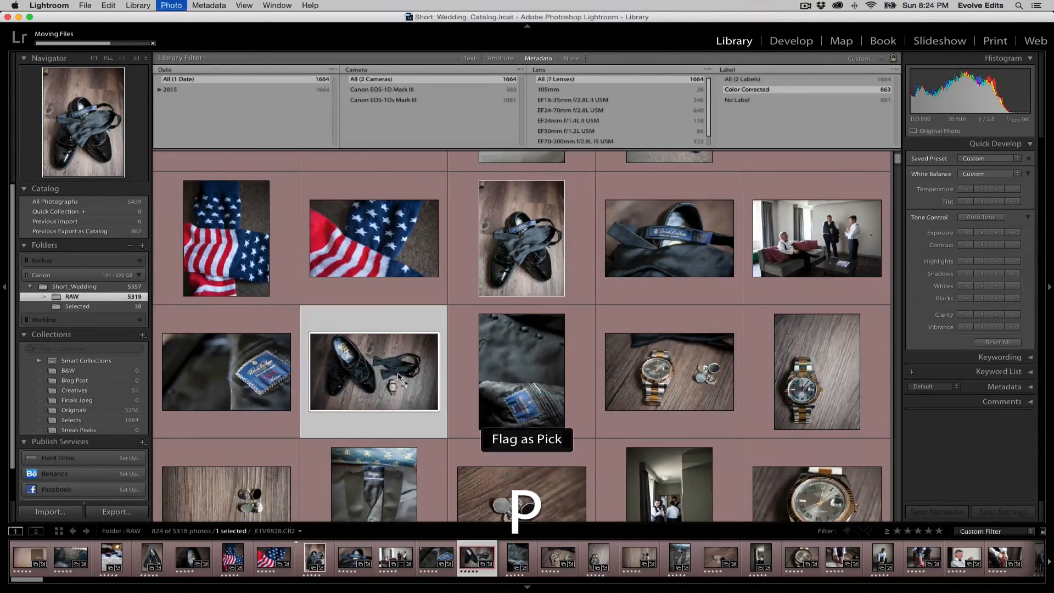
# - Browse the filtered RAW photos, viewing the groom portraits one by one in Loupe view before returning to the grid
pyautogui.scroll(-10, 428, 376)
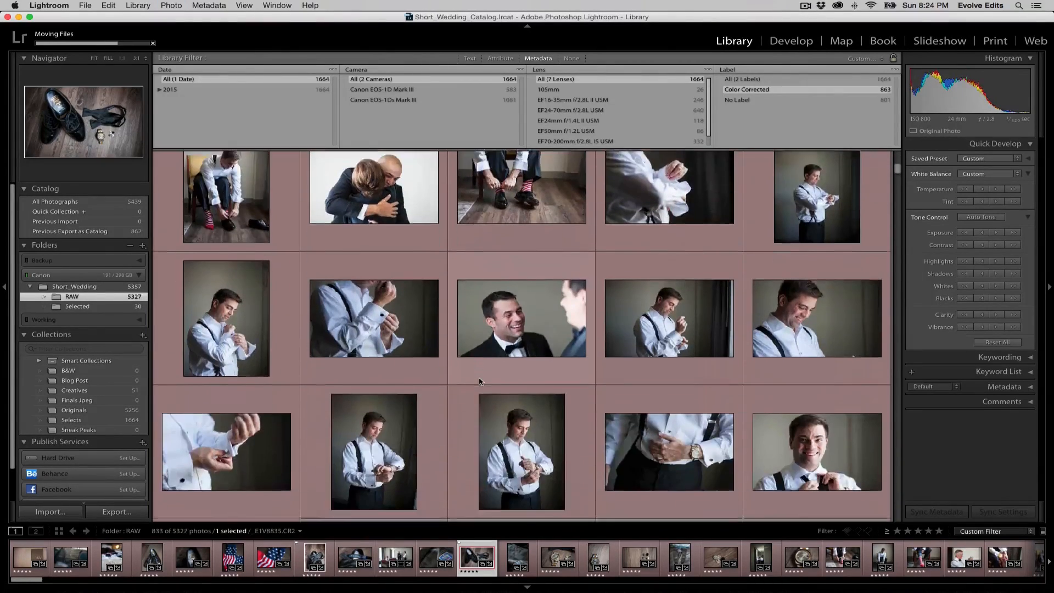
pyautogui.doubleClick(502, 332)
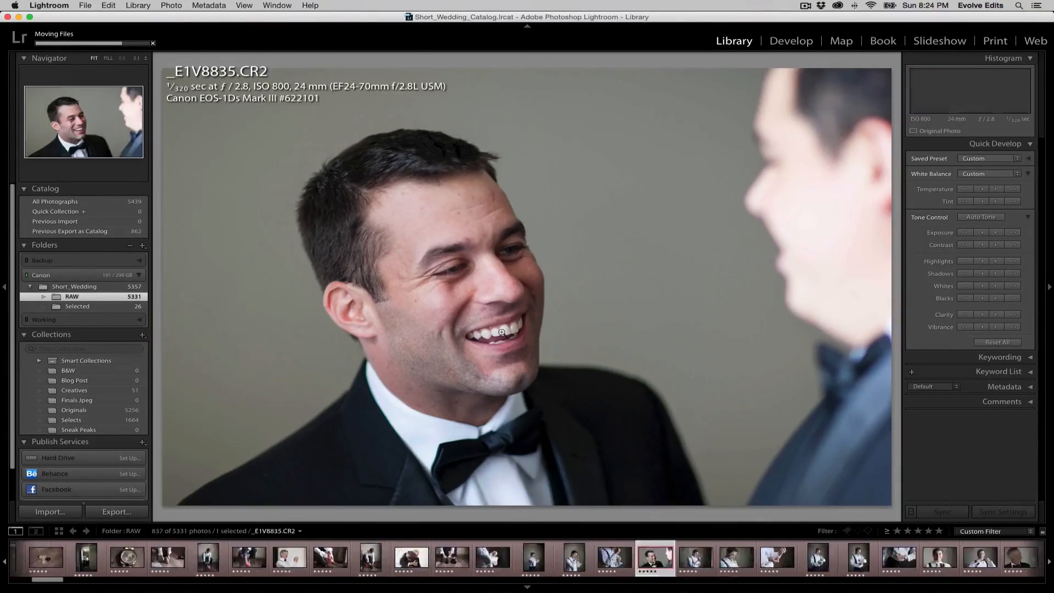
pyautogui.press('Right')
pyautogui.press('Right')
pyautogui.press('Right')
pyautogui.press('Right')
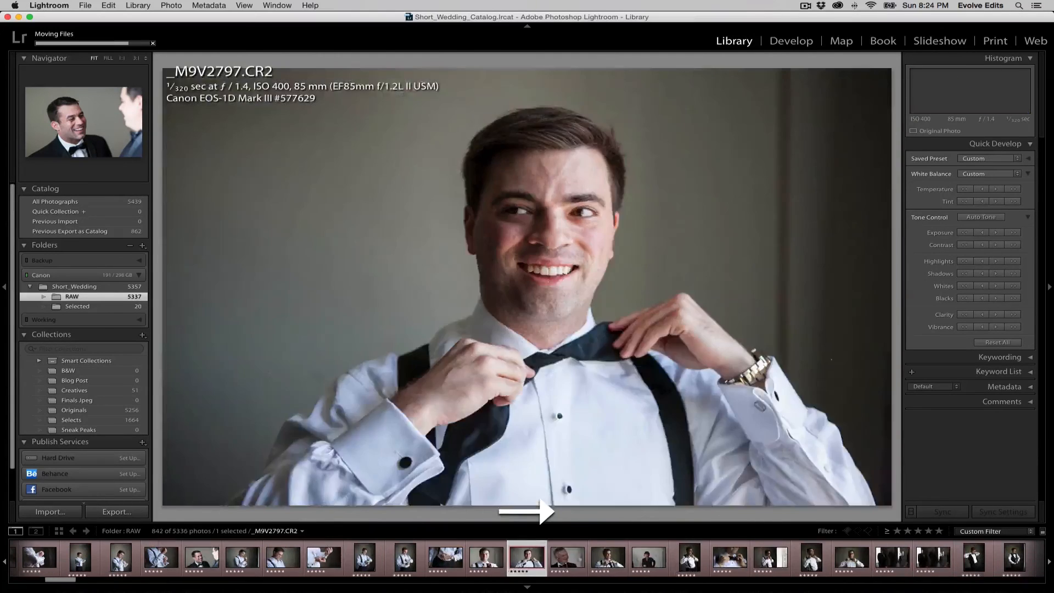
pyautogui.press('Right')
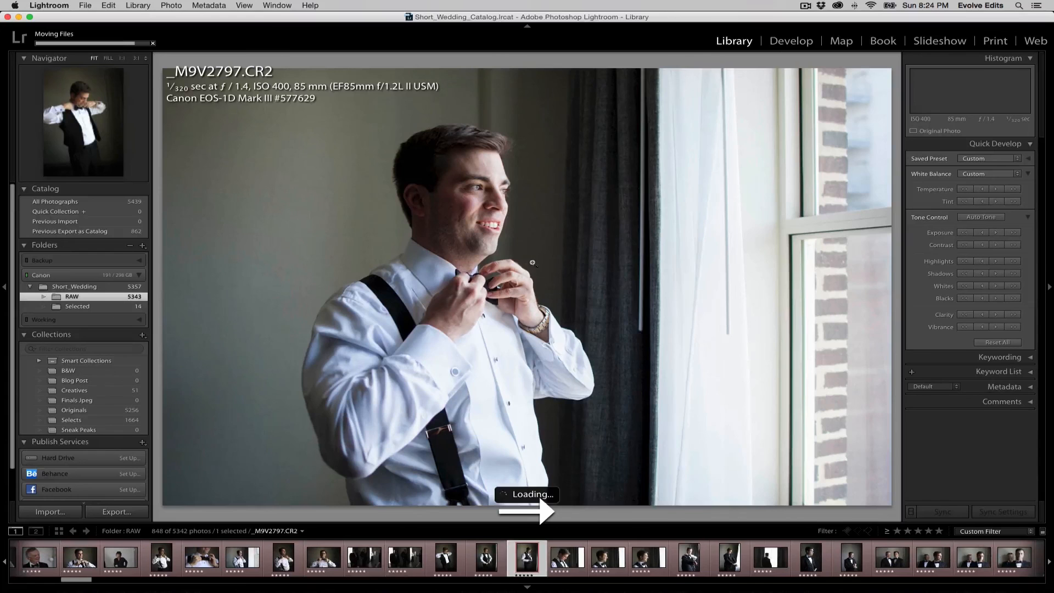
pyautogui.press('Right')
pyautogui.press('g')
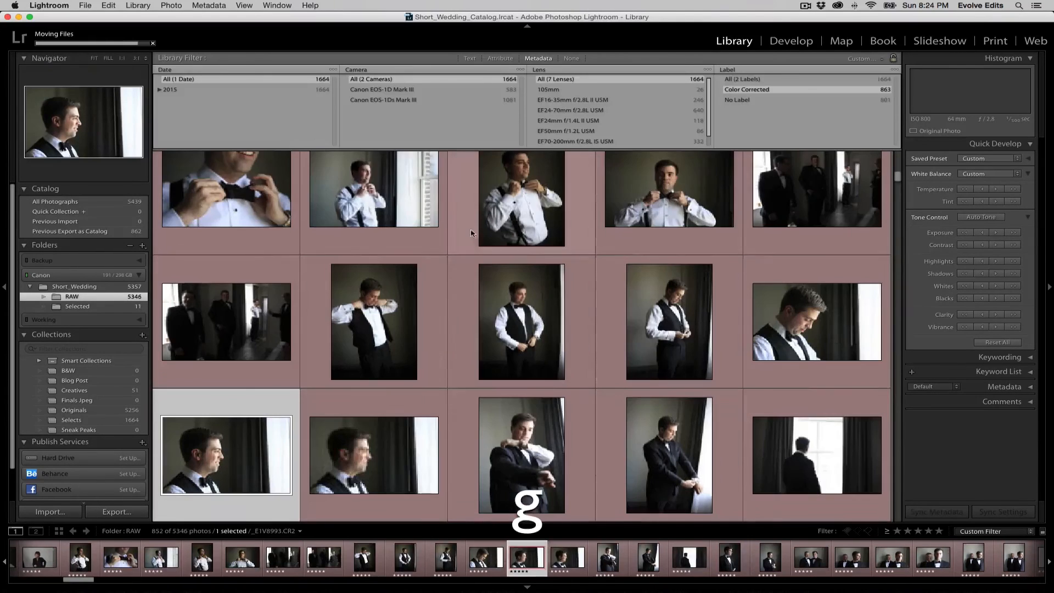
pyautogui.scroll(-10, 521, 285)
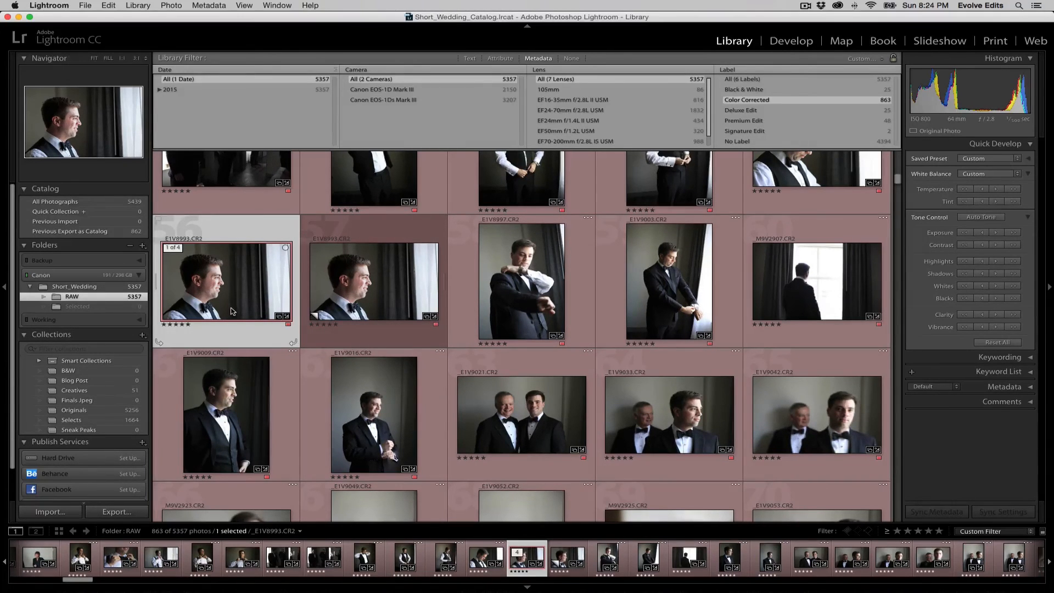
# - Open the Selects collection and select photos M9V2716, E1V8823, E1V8838, E1V8830 and M9V2724 together
pyautogui.click(108, 395)
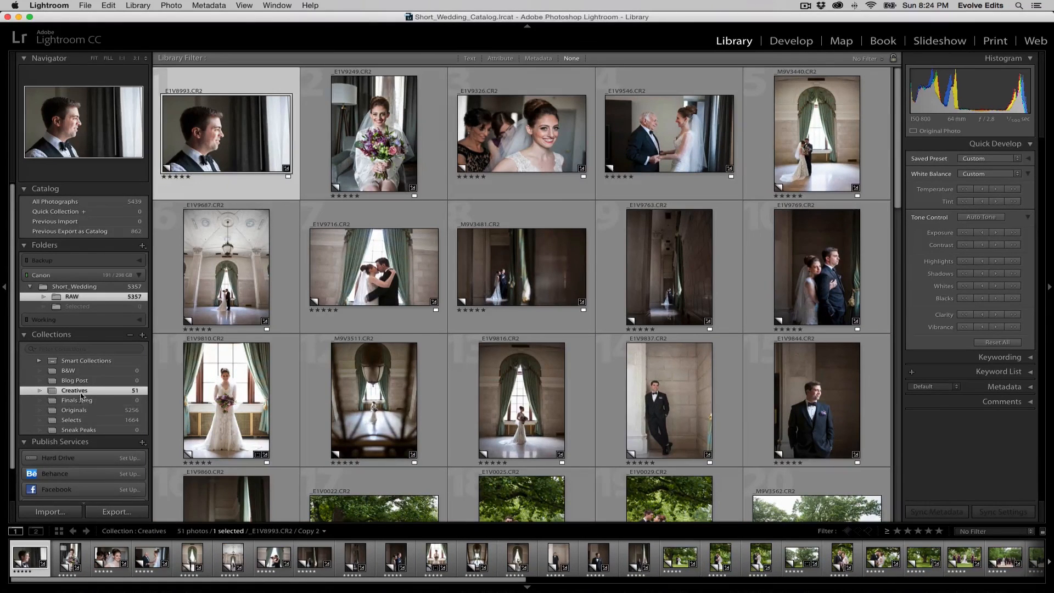
pyautogui.click(87, 420)
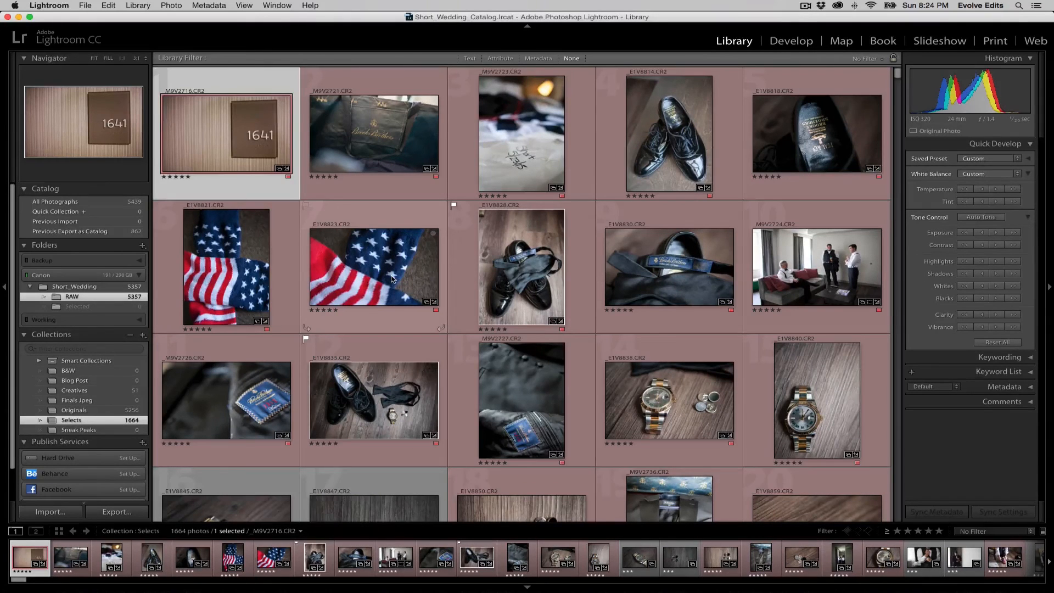
pyautogui.keyDown('super'); pyautogui.click(378, 263); pyautogui.keyUp('super')
pyautogui.keyDown('super'); pyautogui.click(653, 348); pyautogui.keyUp('super')
pyautogui.keyDown('super'); pyautogui.click(669, 258); pyautogui.keyUp('super')
pyautogui.keyDown('super'); pyautogui.click(817, 258); pyautogui.keyUp('super')
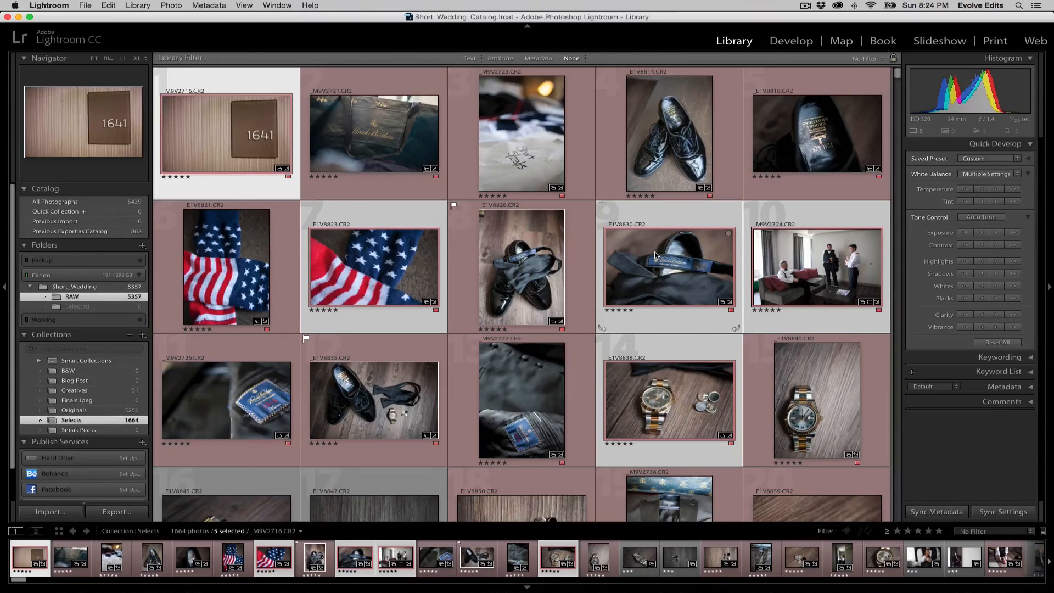
# - Create virtual copies of the five selected photos and add the copies of M9V2716, E1V8823, E1V8830 and M9V2724 to the B&W collection
pyautogui.moveTo(655, 255)
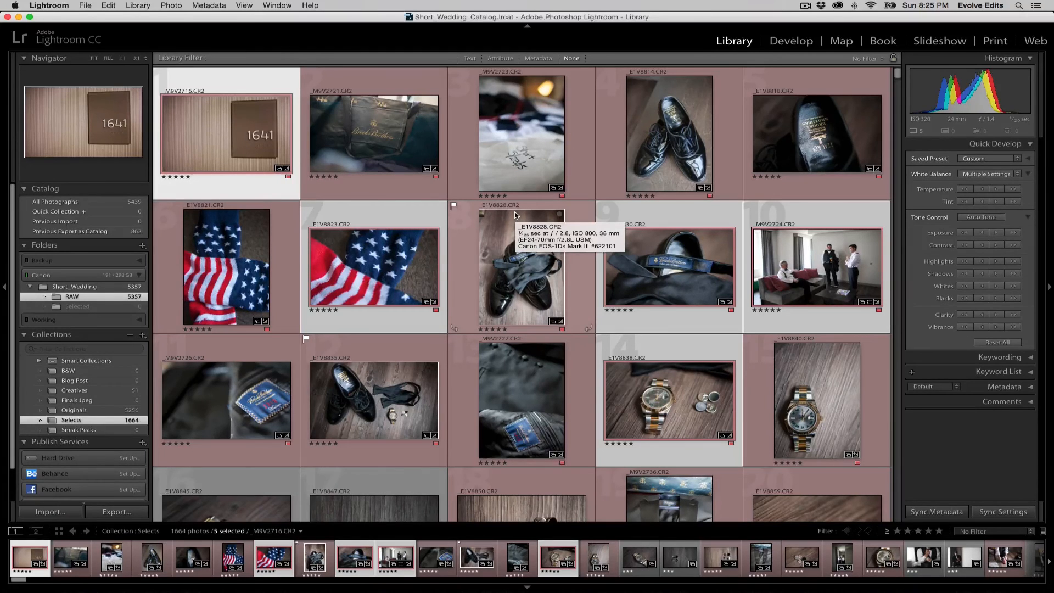
pyautogui.press('super+apostrophe')
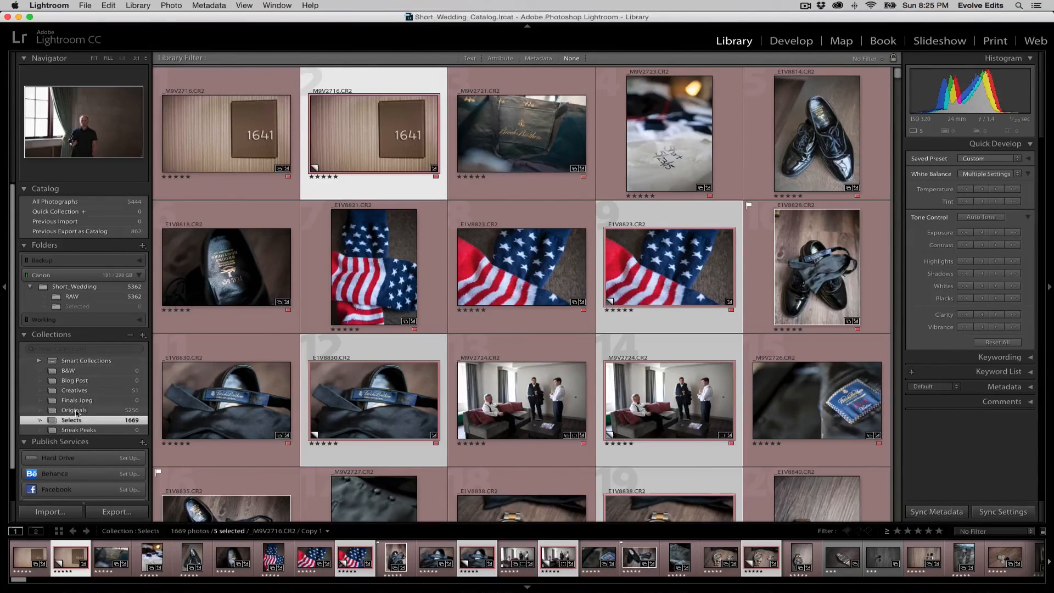
pyautogui.click(382, 355)
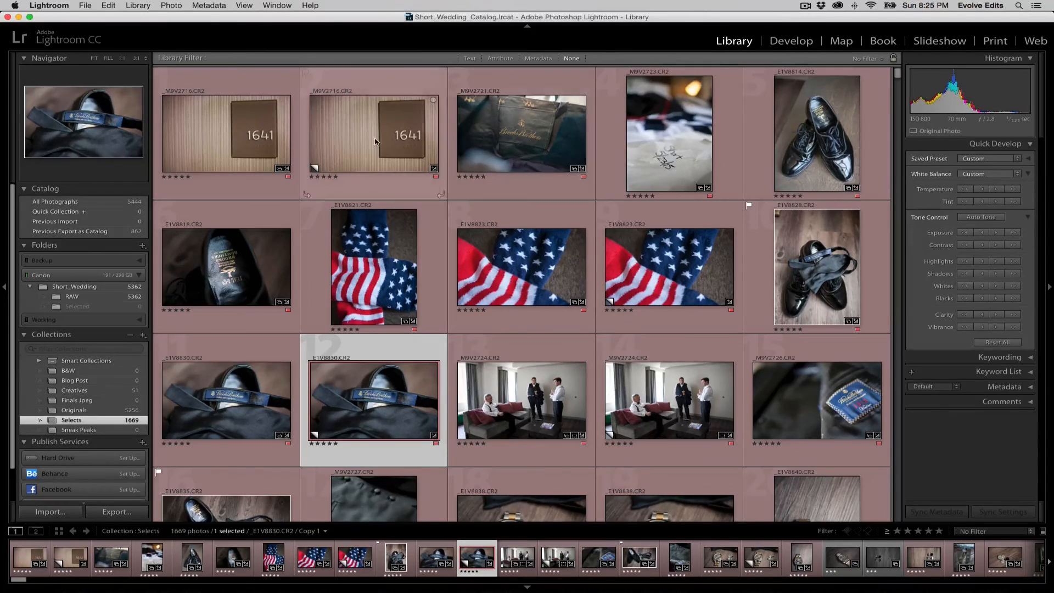
pyautogui.keyDown('super'); pyautogui.click(313, 167); pyautogui.keyUp('super')
pyautogui.keyDown('super'); pyautogui.click(650, 386); pyautogui.keyUp('super')
pyautogui.keyDown('super'); pyautogui.click(637, 268); pyautogui.keyUp('super')
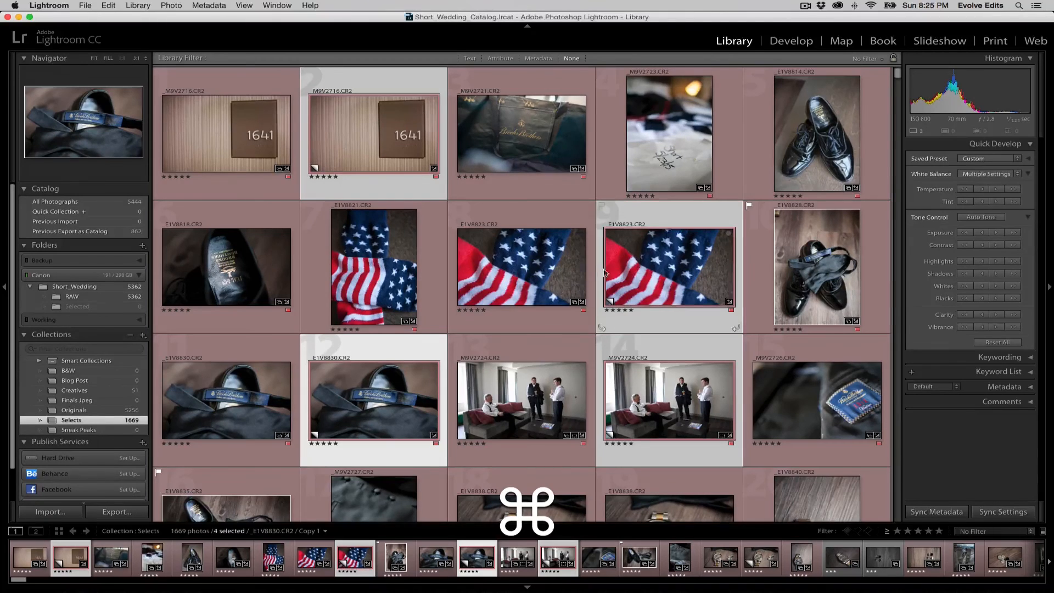
pyautogui.scroll(-3, 574, 278)
pyautogui.scroll(2, 549, 297)
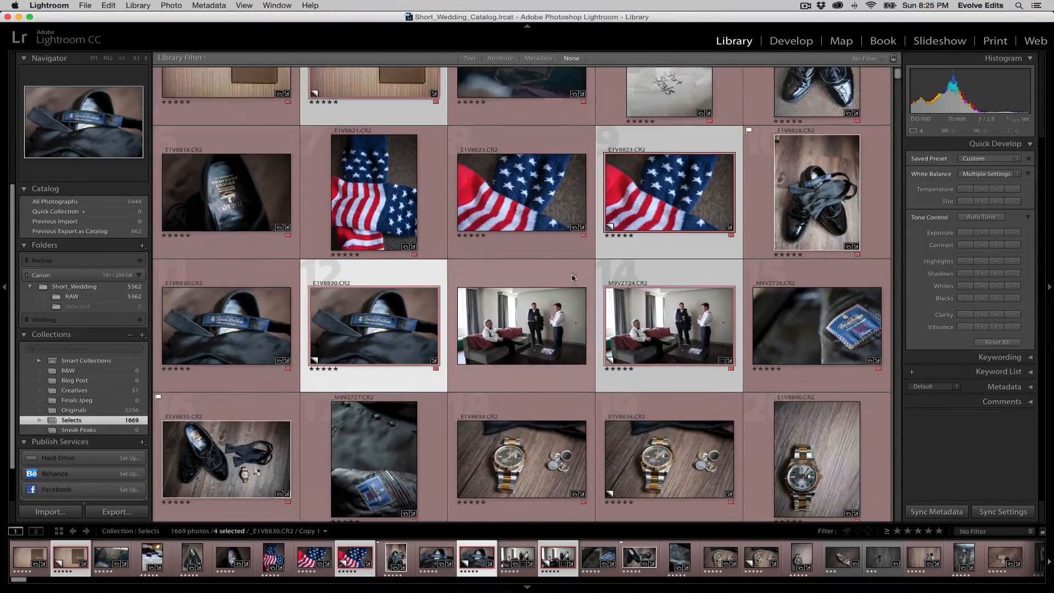
pyautogui.scroll(1, 502, 328)
pyautogui.moveTo(367, 351); pyautogui.dragTo(97, 373)
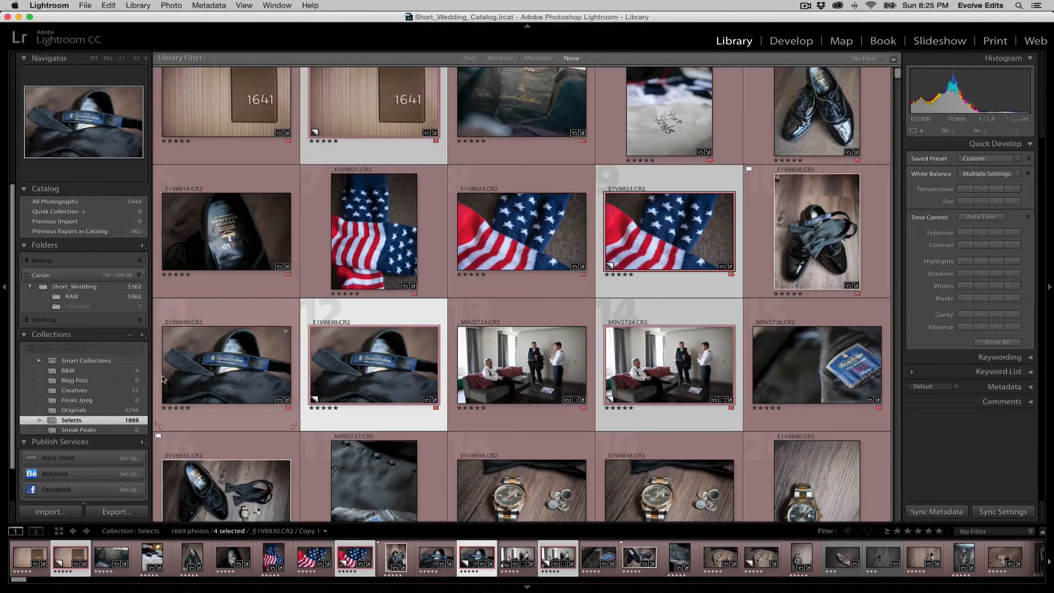
# - Convert the four copies in the B&W collection to black and white and view them beside their originals in Selects
pyautogui.click(98, 372)
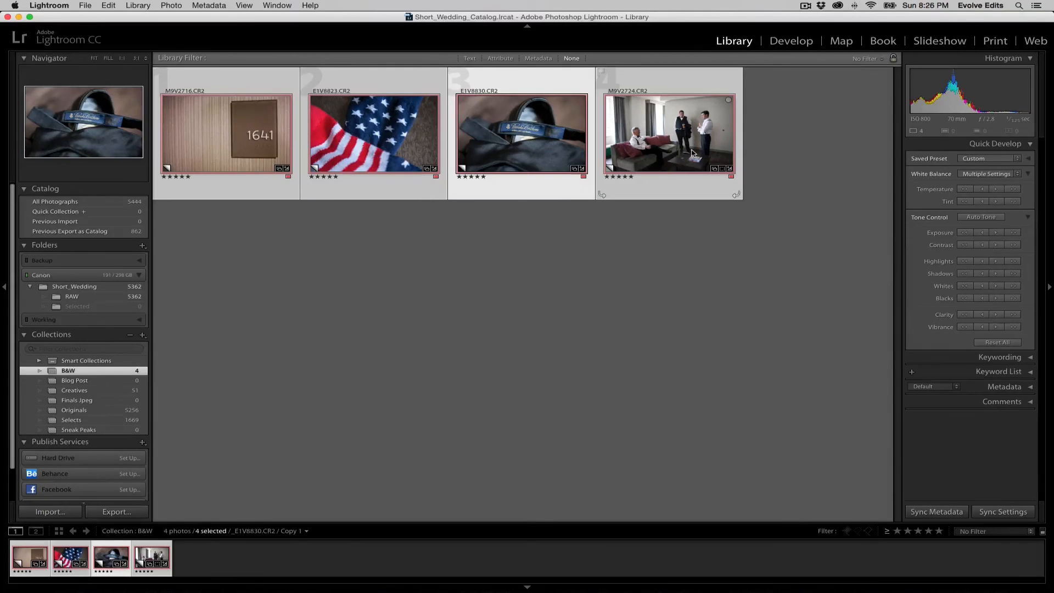
pyautogui.press('v')
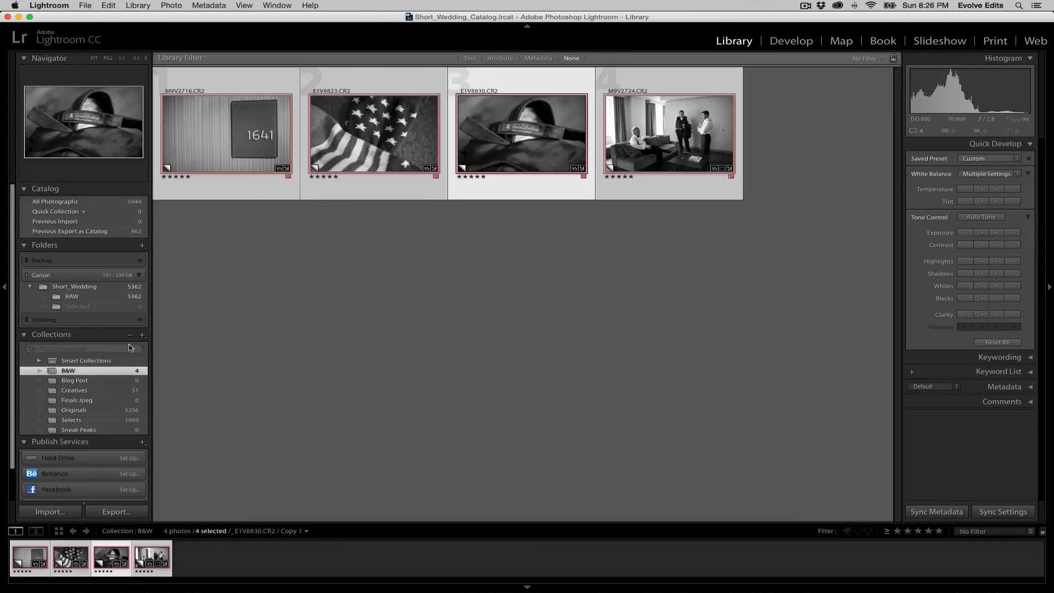
pyautogui.click(112, 420)
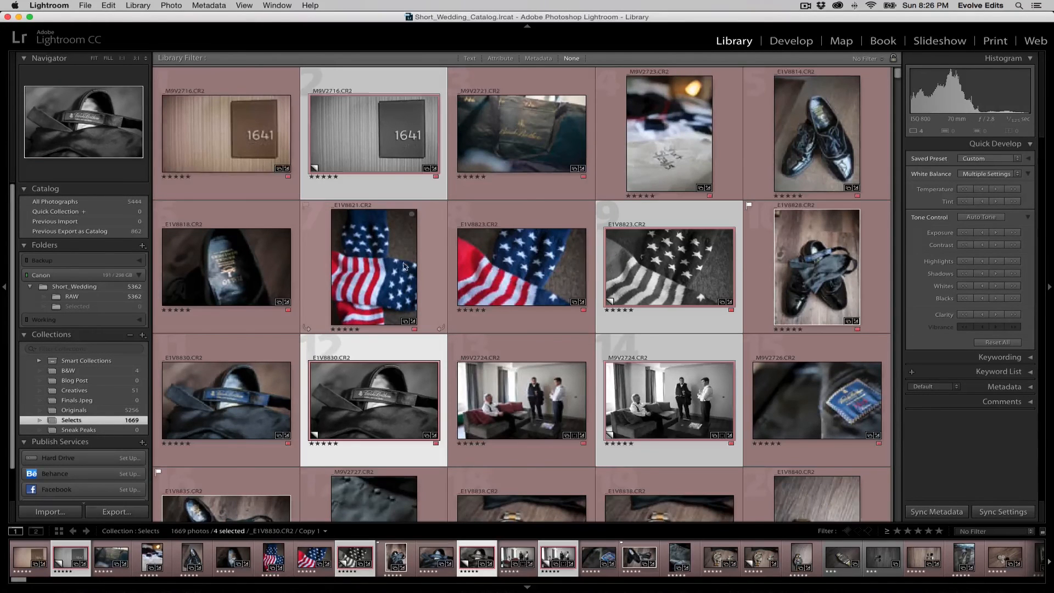
pyautogui.click(374, 267)
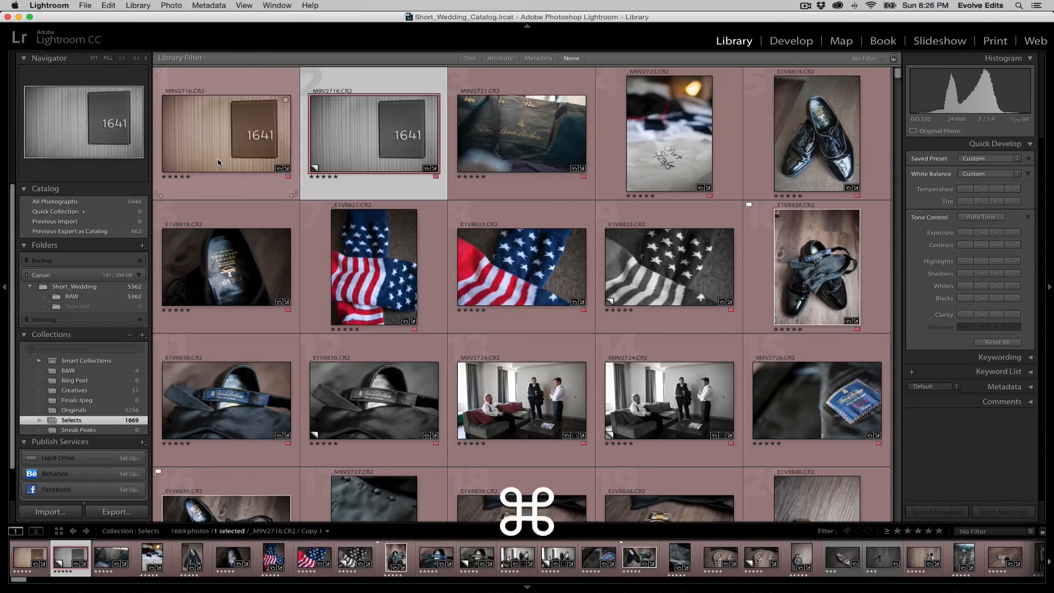
# - Undo the black-and-white conversion, the addition to the B&W collection and the creation of the virtual copies
pyautogui.press('super+z')
pyautogui.press('super+z')
pyautogui.press('super+z')
pyautogui.press('super+z')
pyautogui.press('super+z')
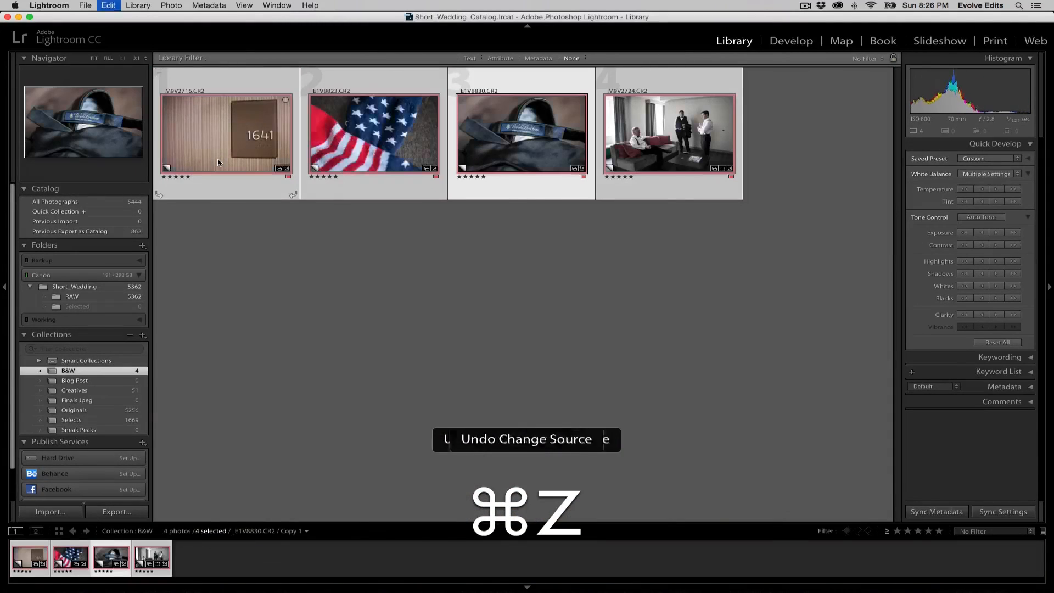
pyautogui.press('super+z')
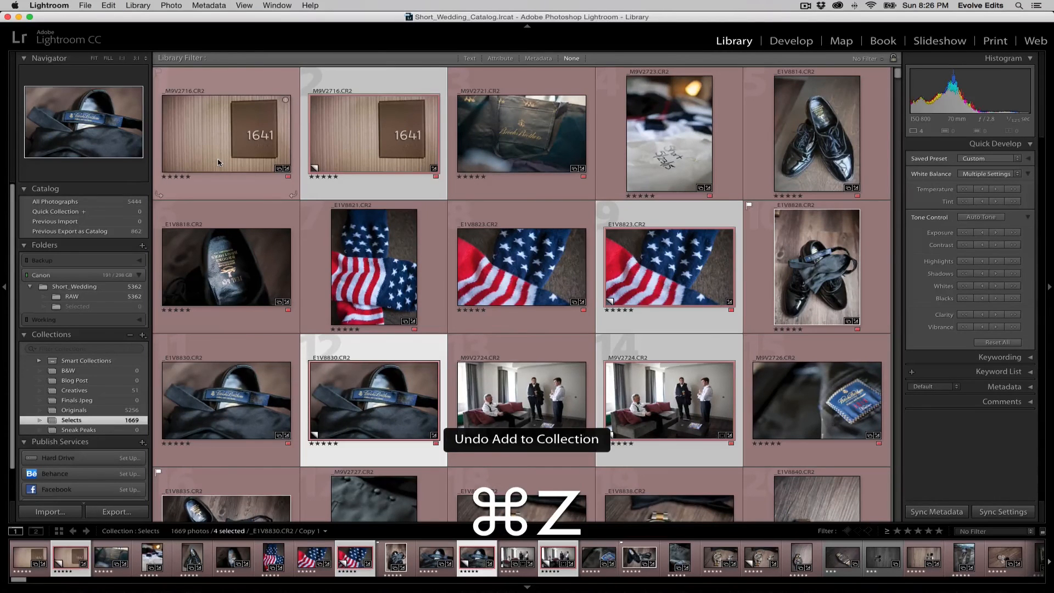
pyautogui.press('super+z')
pyautogui.press('super+z')
pyautogui.press('super+z')
pyautogui.press('super+z')
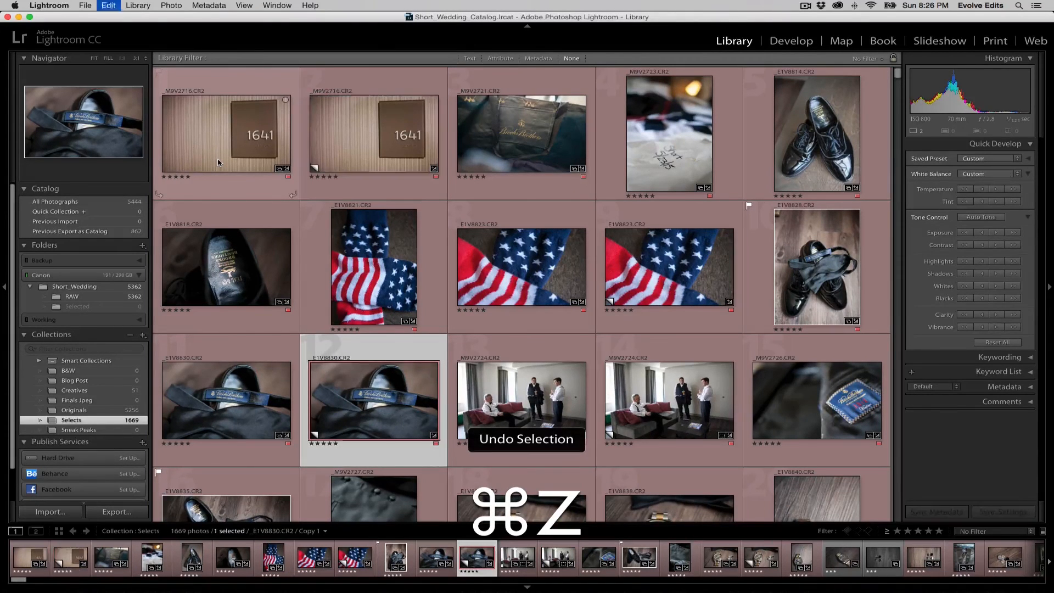
pyautogui.press('super+z')
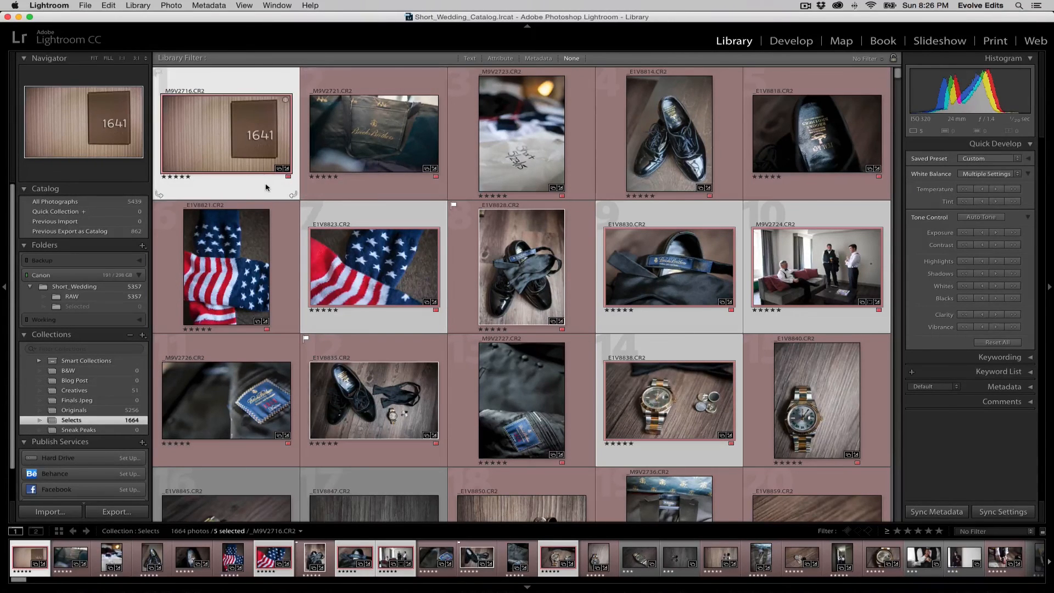
# - Create a collection named Details that includes the five selected photos as new virtual copies
pyautogui.click(142, 336)
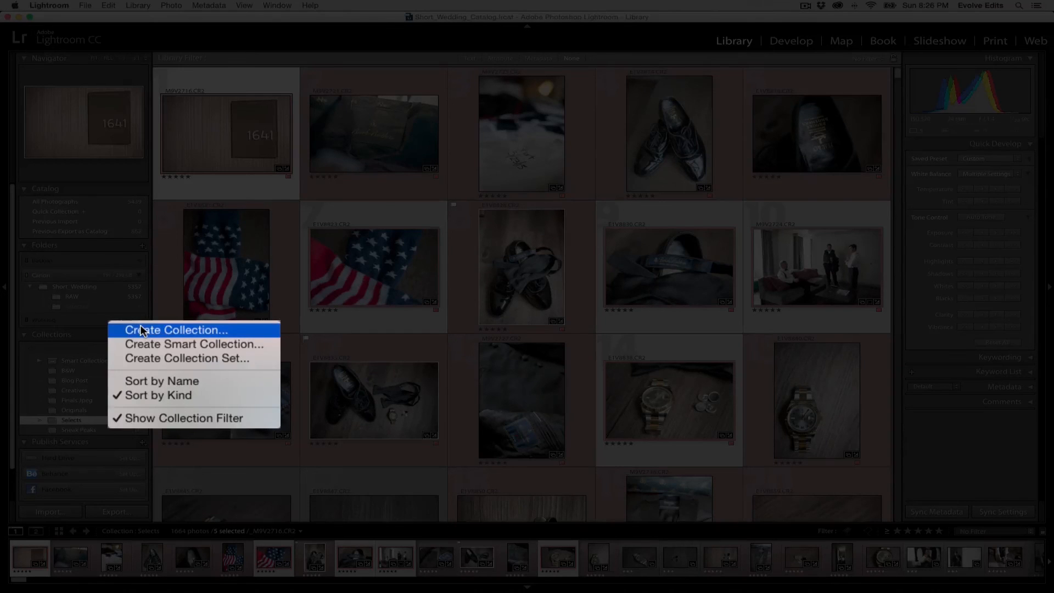
pyautogui.click(140, 329)
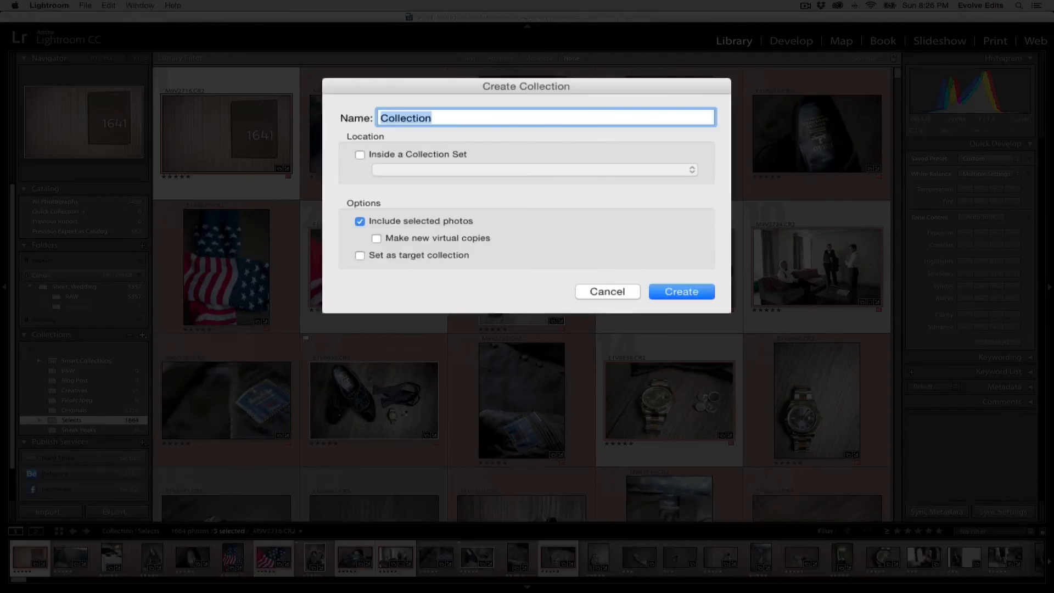
pyautogui.click(378, 239)
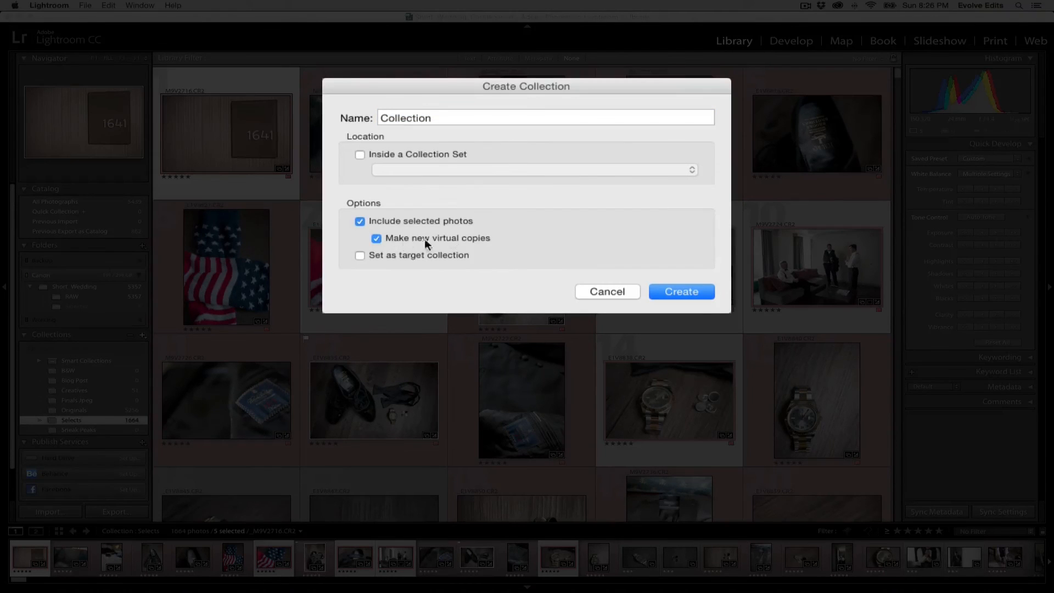
pyautogui.doubleClick(414, 119)
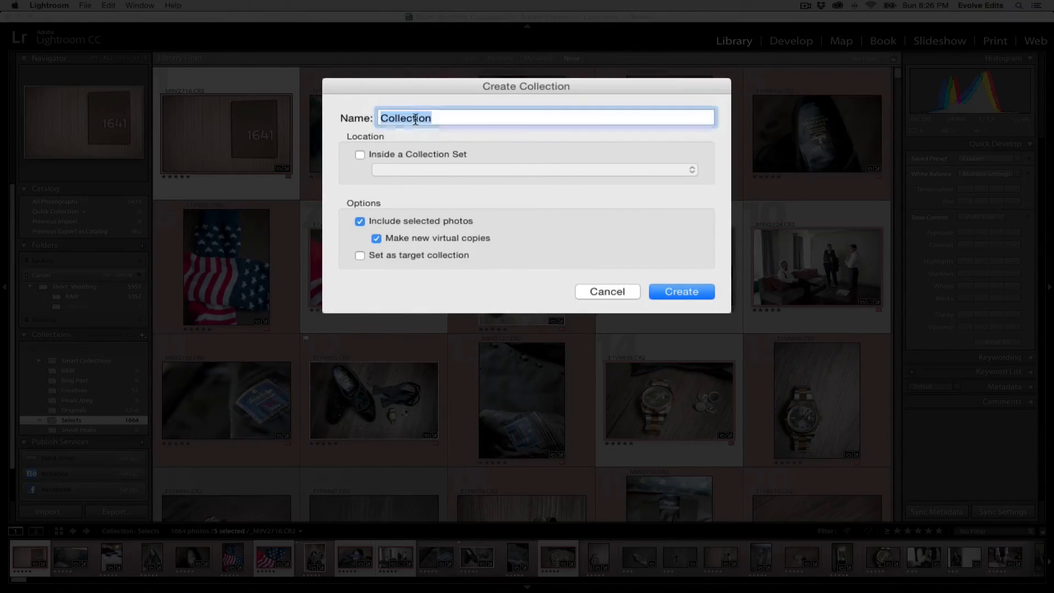
pyautogui.write('Detals')
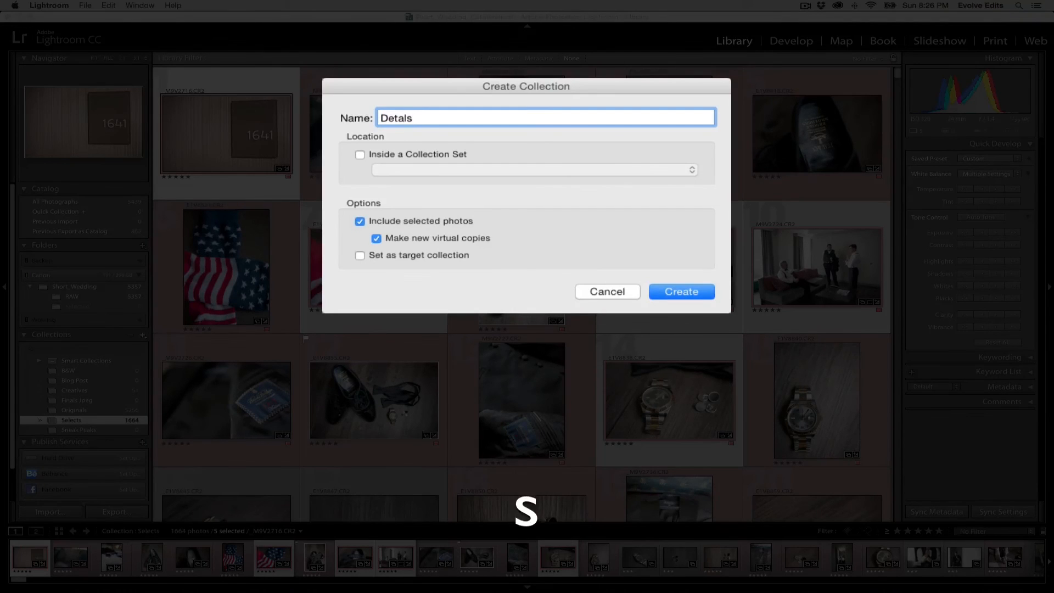
pyautogui.press('Left')
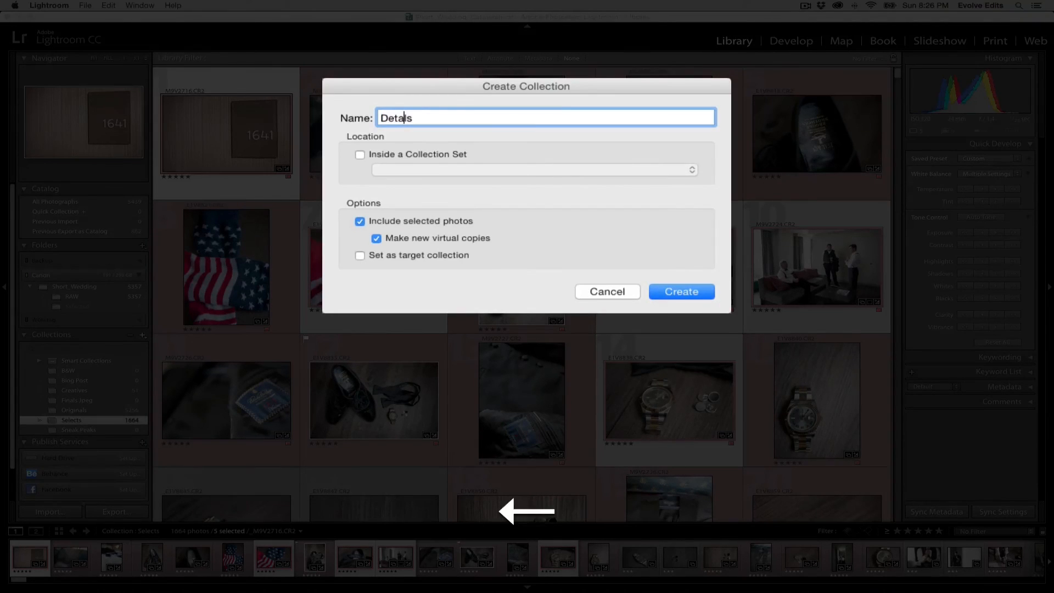
pyautogui.write('i')
pyautogui.click(446, 113)
pyautogui.click(665, 292)
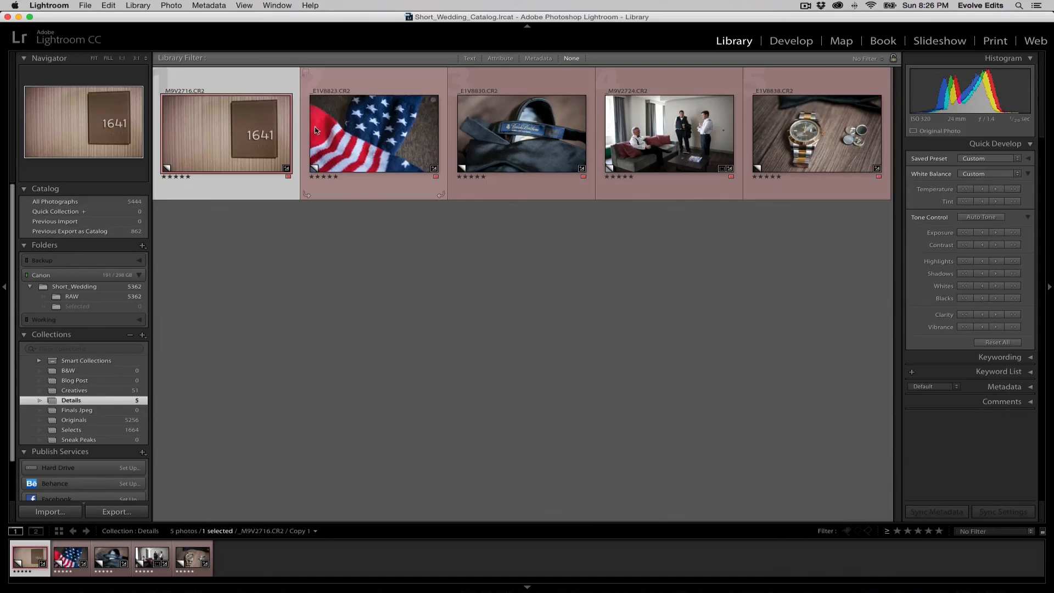
# - Look at the originals in Selects, and convert all five copies in the Details collection to black and white
pyautogui.click(104, 431)
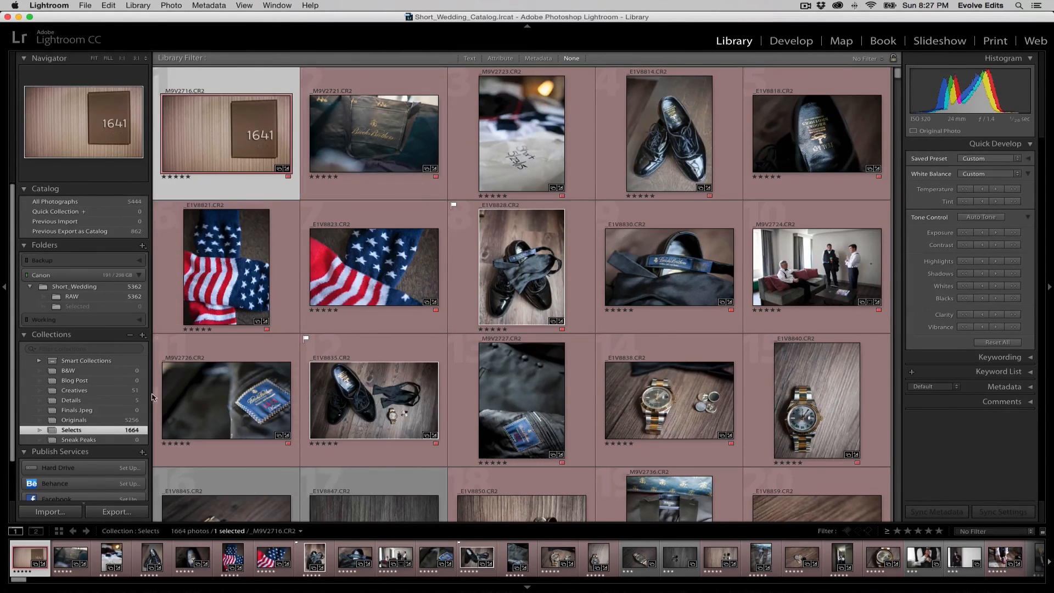
pyautogui.click(99, 400)
pyautogui.press('super+a')
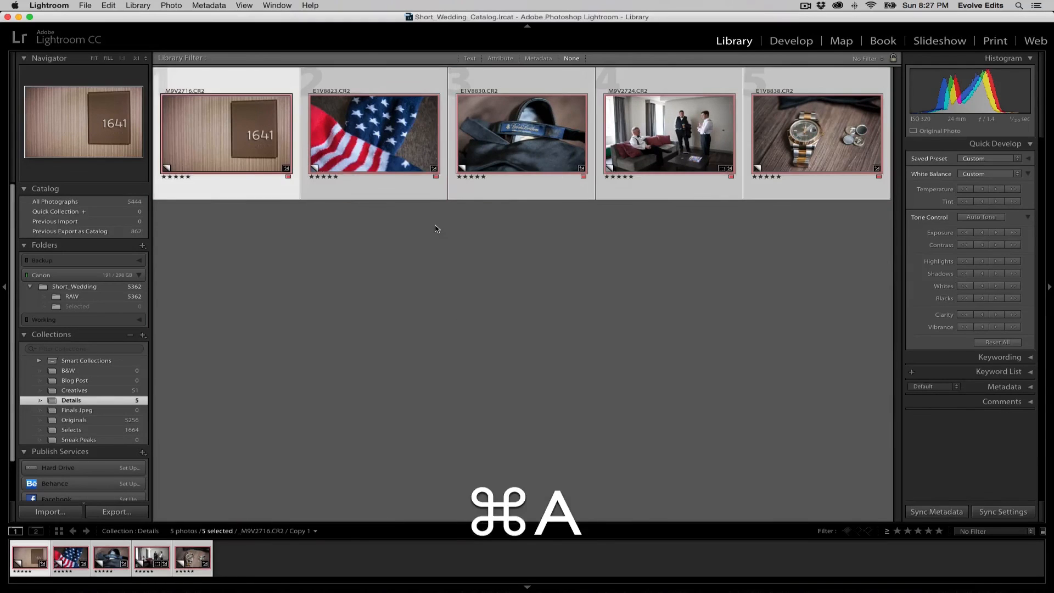
pyautogui.press('v')
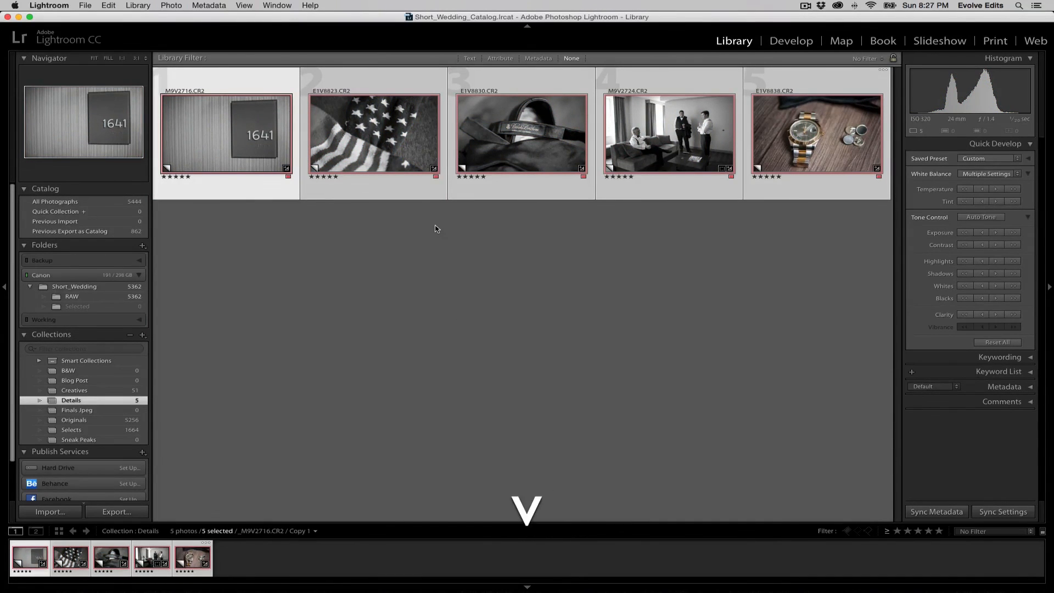
pyautogui.click(994, 246)
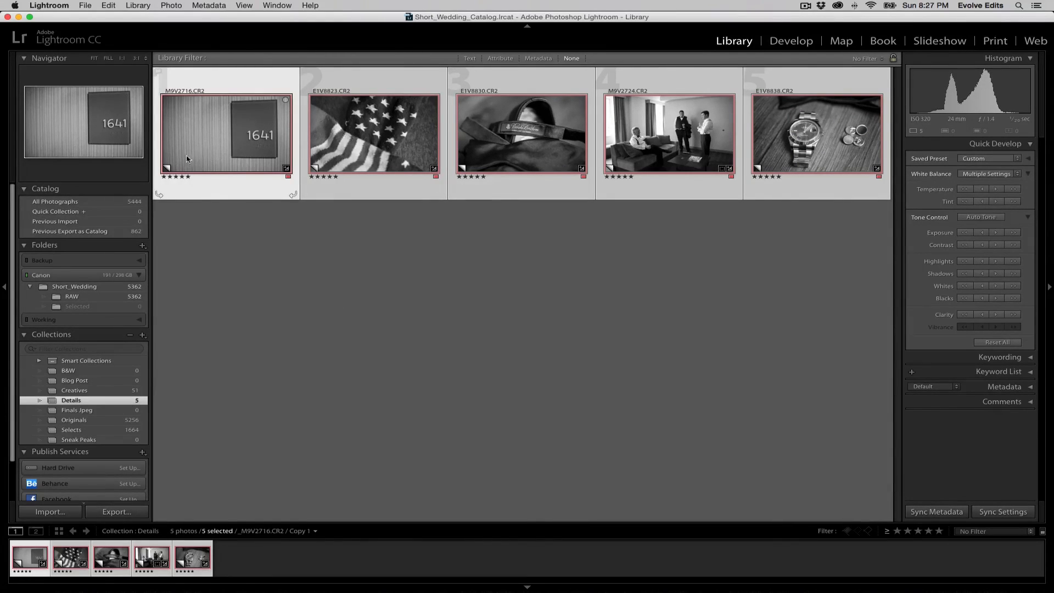
# - Check the originals in Selects, and filter the RAW folder by the Color Corrected label
pyautogui.click(92, 430)
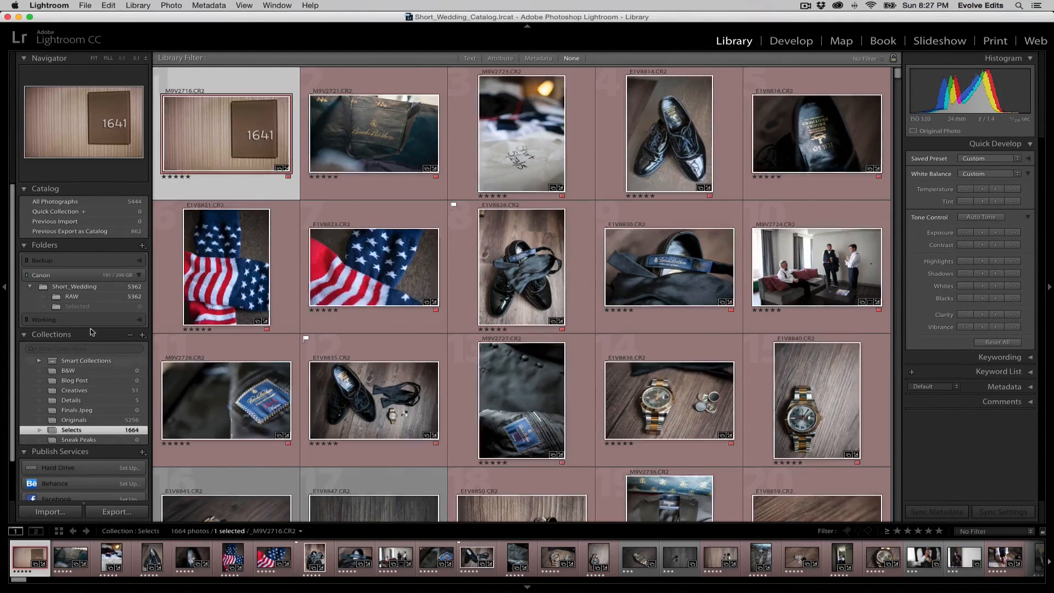
pyautogui.click(97, 297)
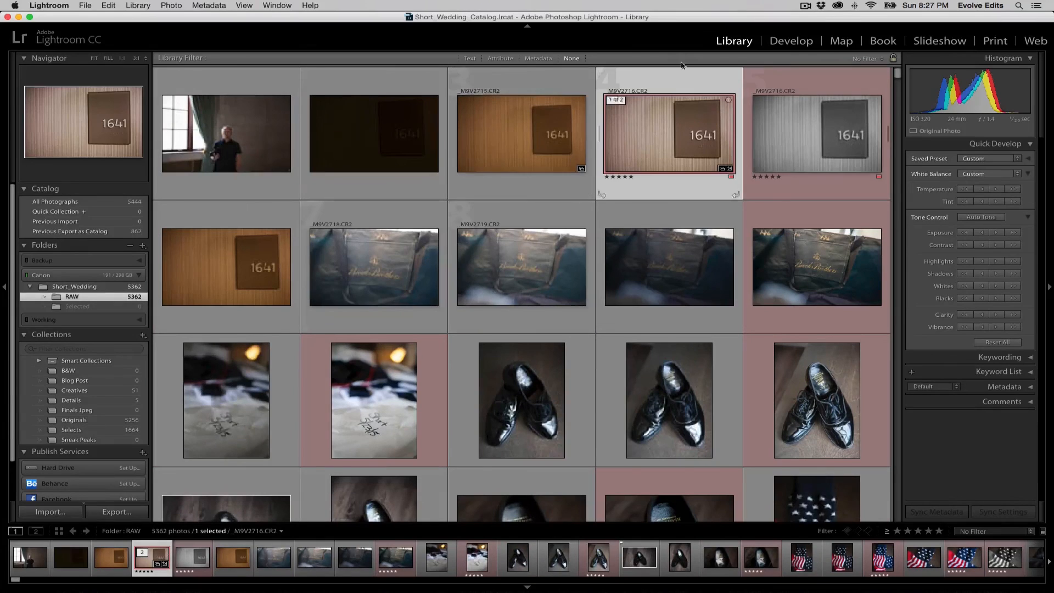
pyautogui.click(538, 58)
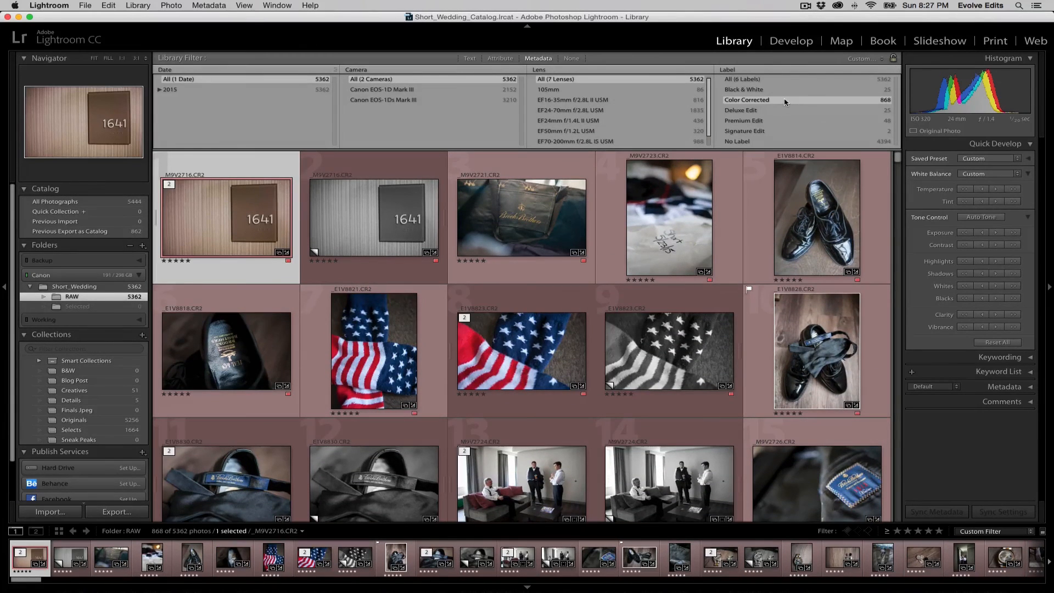
# - Review the contents of the Selects, Originals, Creatives and Details collections
pyautogui.click(86, 431)
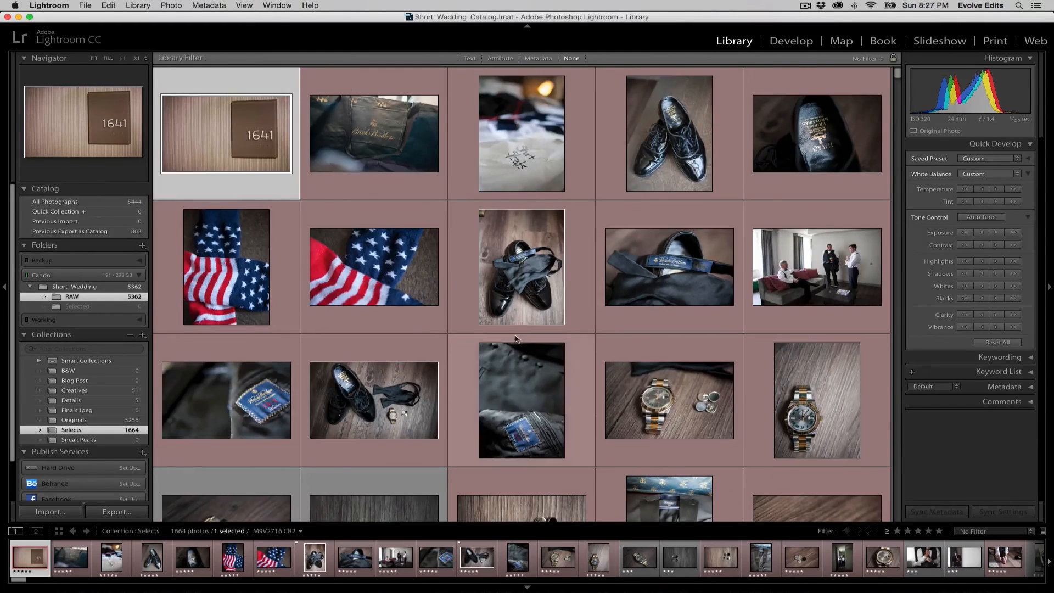
pyautogui.click(80, 422)
pyautogui.click(103, 431)
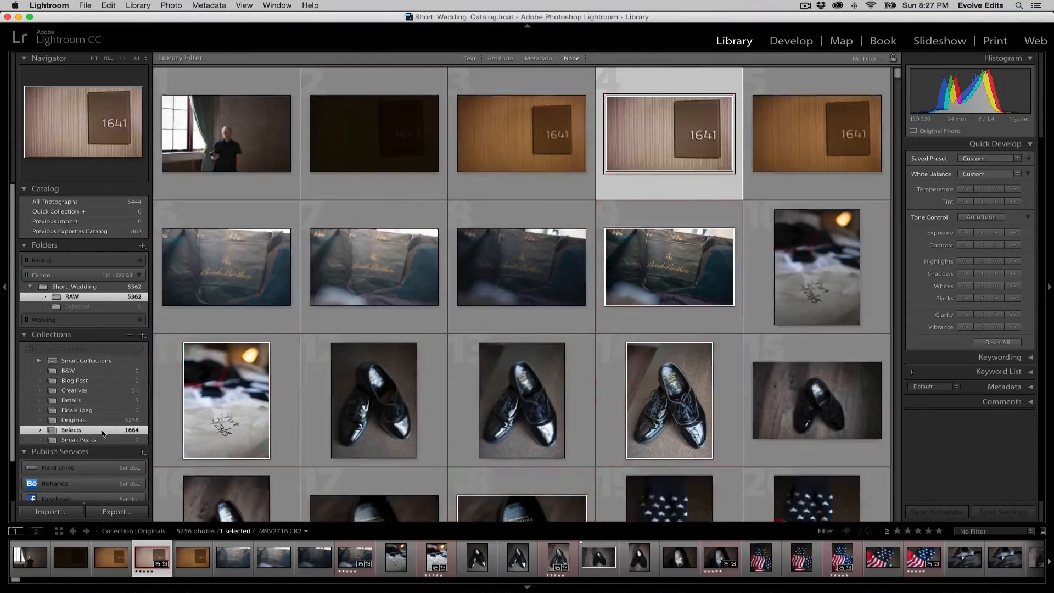
pyautogui.click(104, 421)
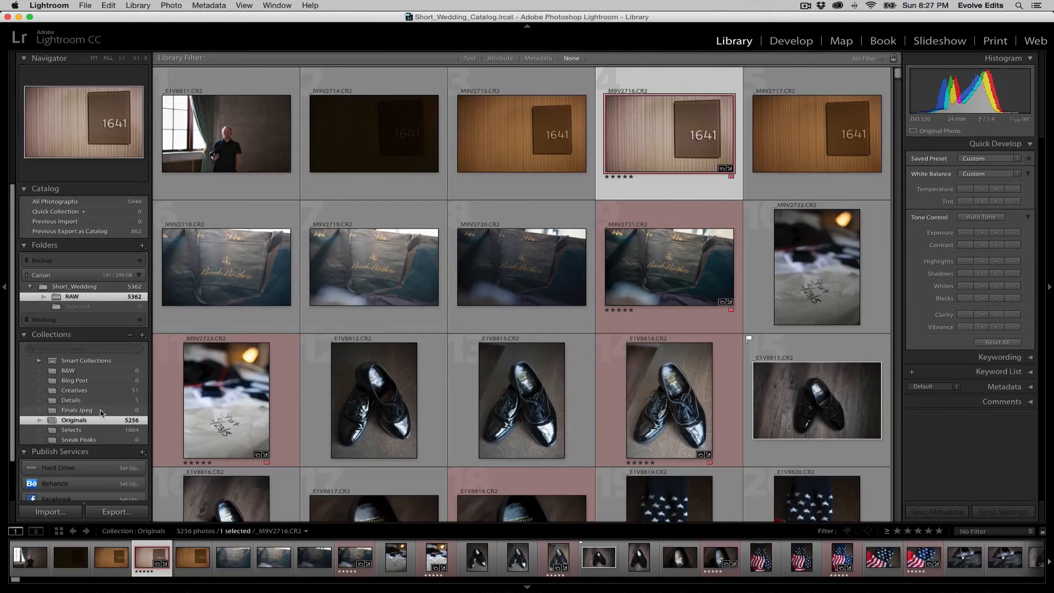
pyautogui.click(104, 390)
pyautogui.click(104, 400)
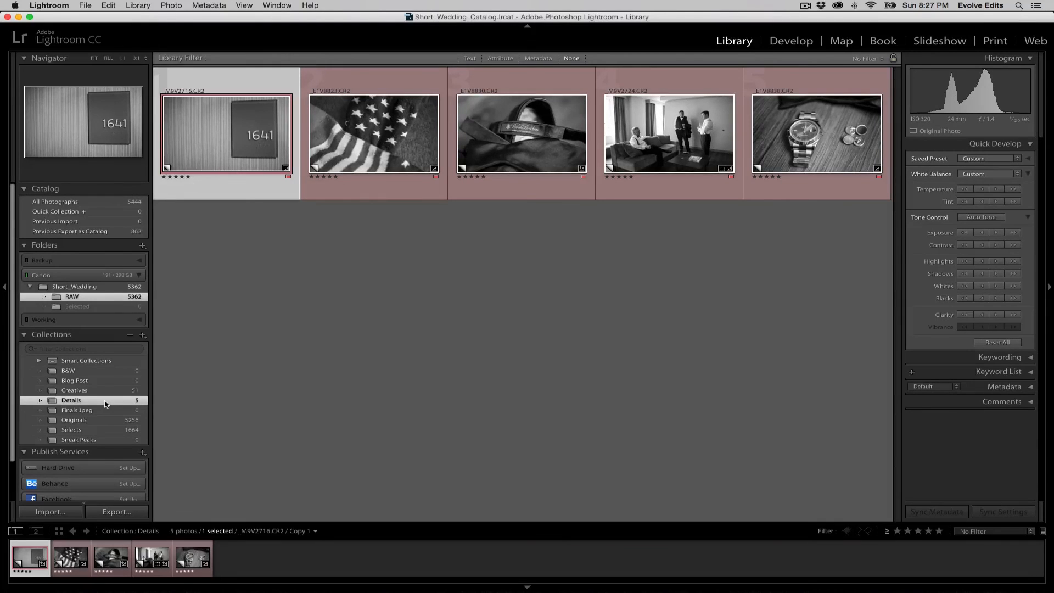
# - Remove the empty Selected folder from Short_Wedding
pyautogui.click(80, 308)
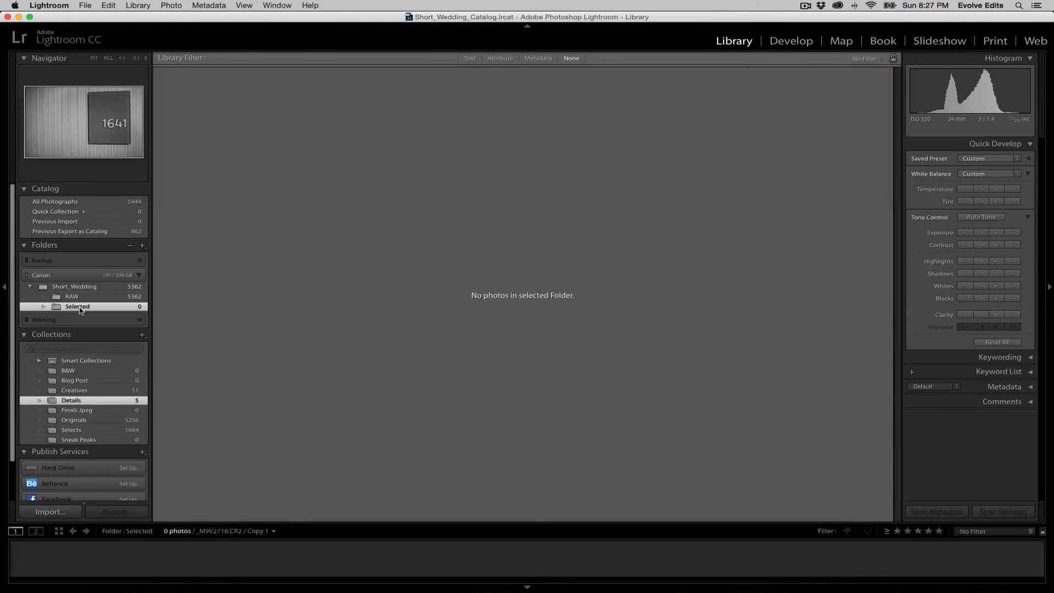
pyautogui.rightClick(79, 311)
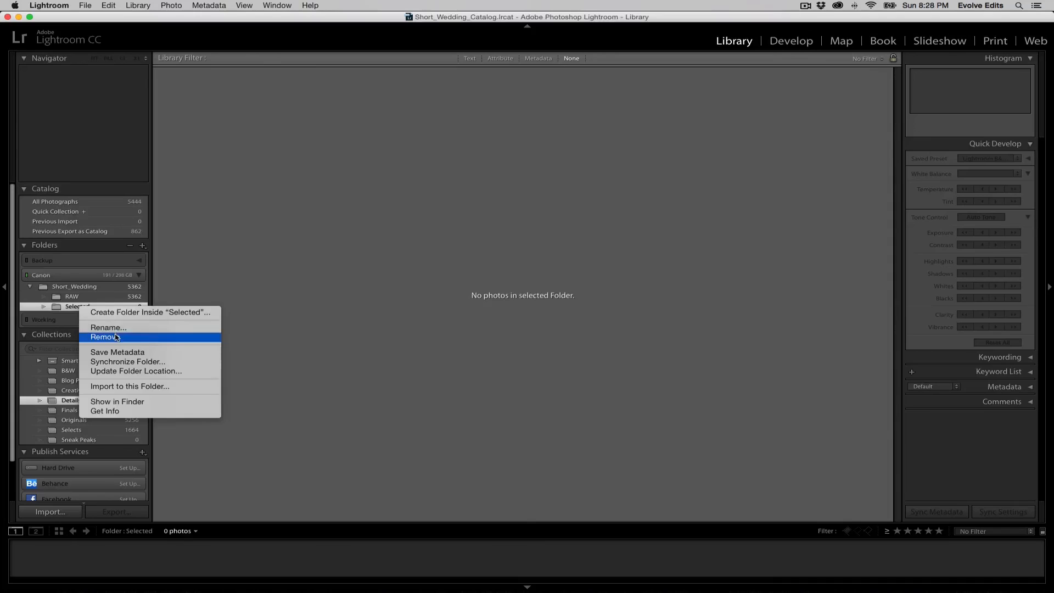
pyautogui.click(99, 337)
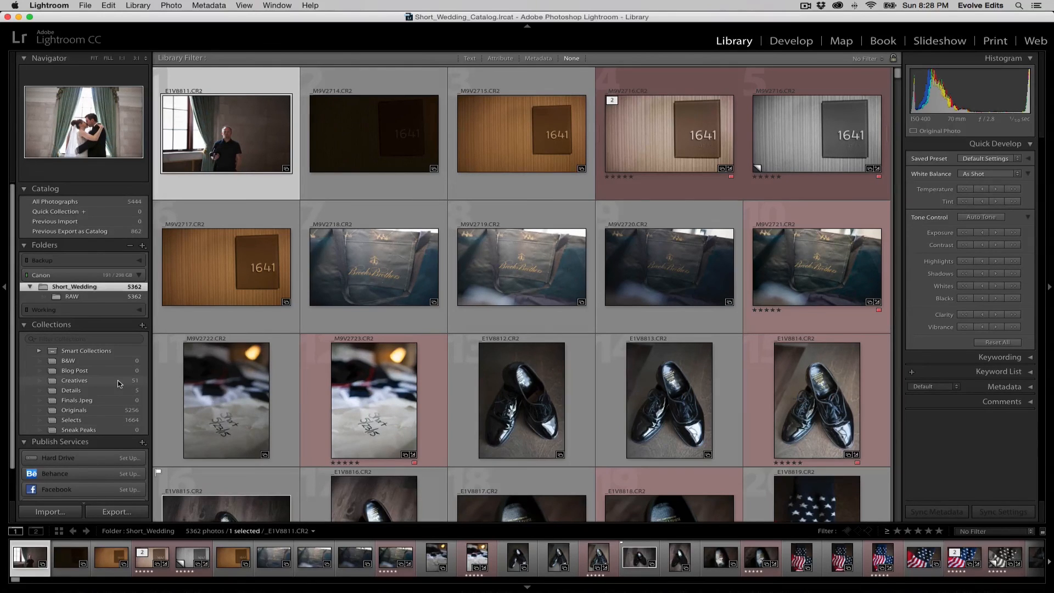
# - Open the first photo of the Creatives collection, E1V8993 Copy 2, in a side-by-side before and after comparison
pyautogui.click(119, 383)
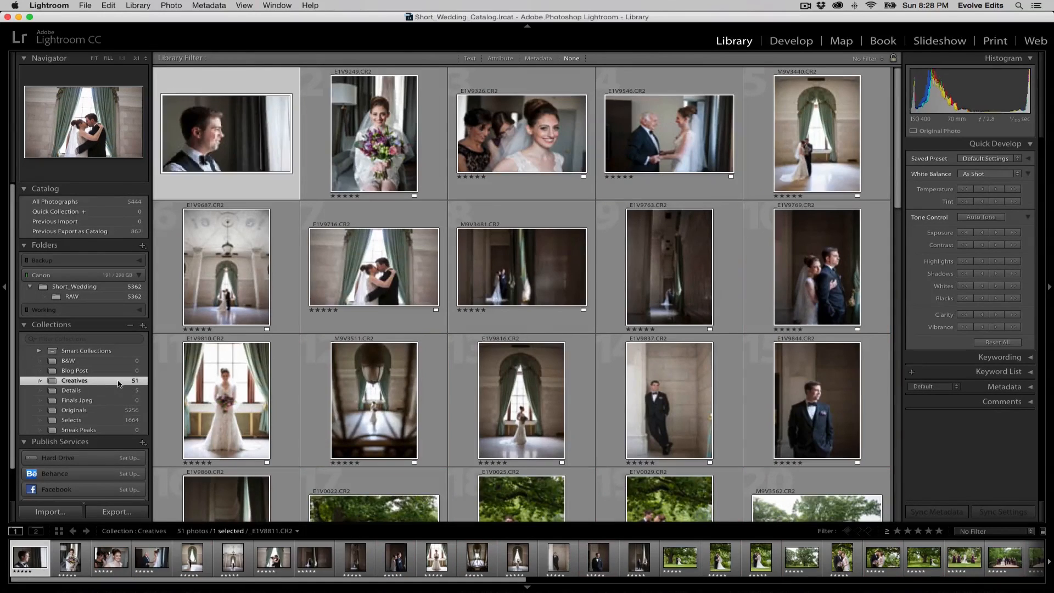
pyautogui.doubleClick(204, 146)
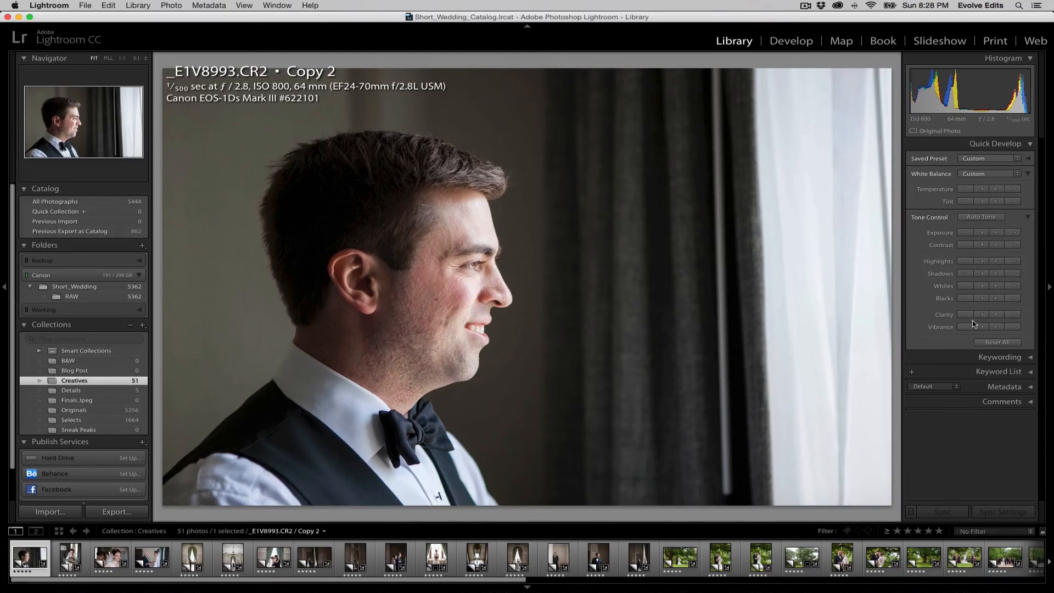
pyautogui.press('y')
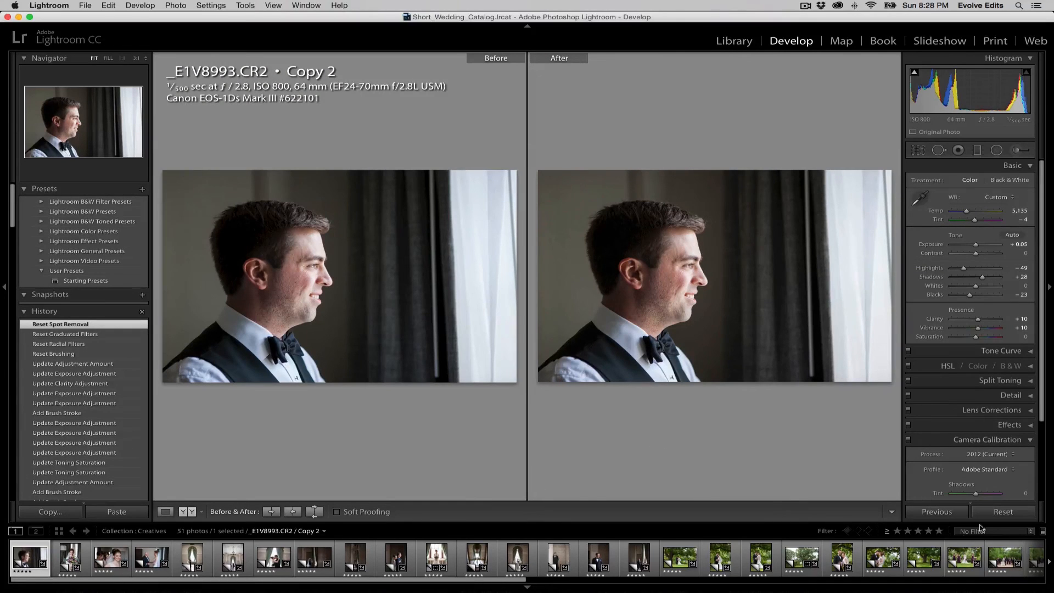
# - Reset the photo's settings and swap them with the Before version, setting the edited version's temperature to 5,135
pyautogui.click(993, 515)
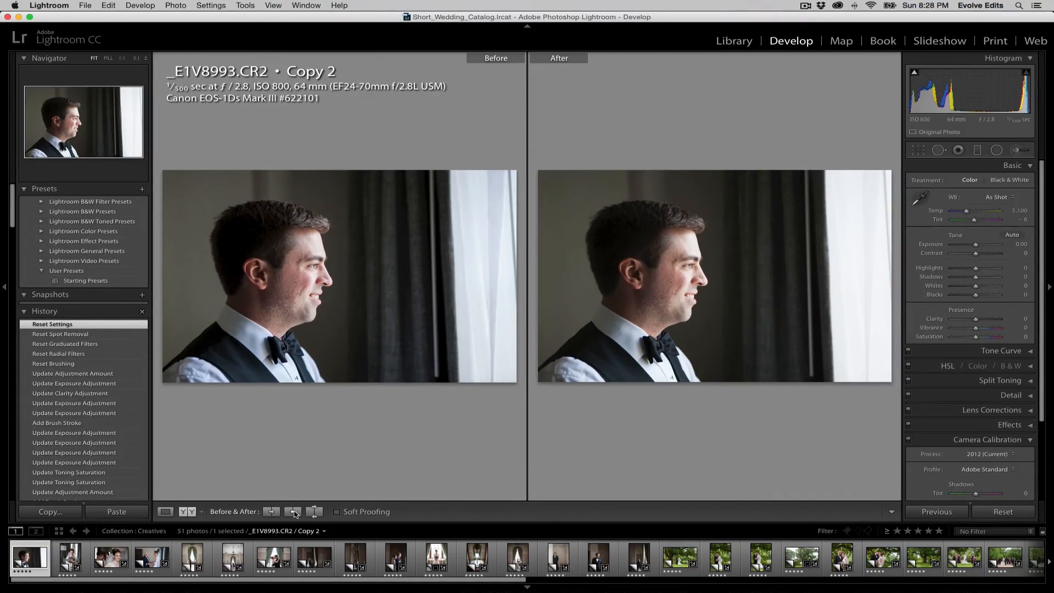
pyautogui.click(314, 512)
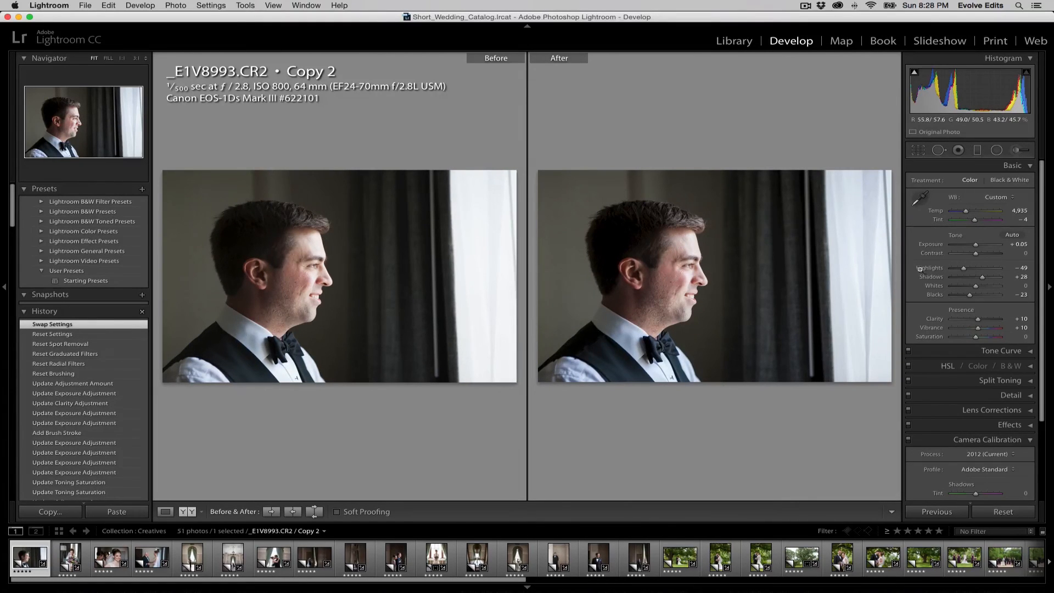
pyautogui.moveTo(968, 213); pyautogui.dragTo(973, 214)
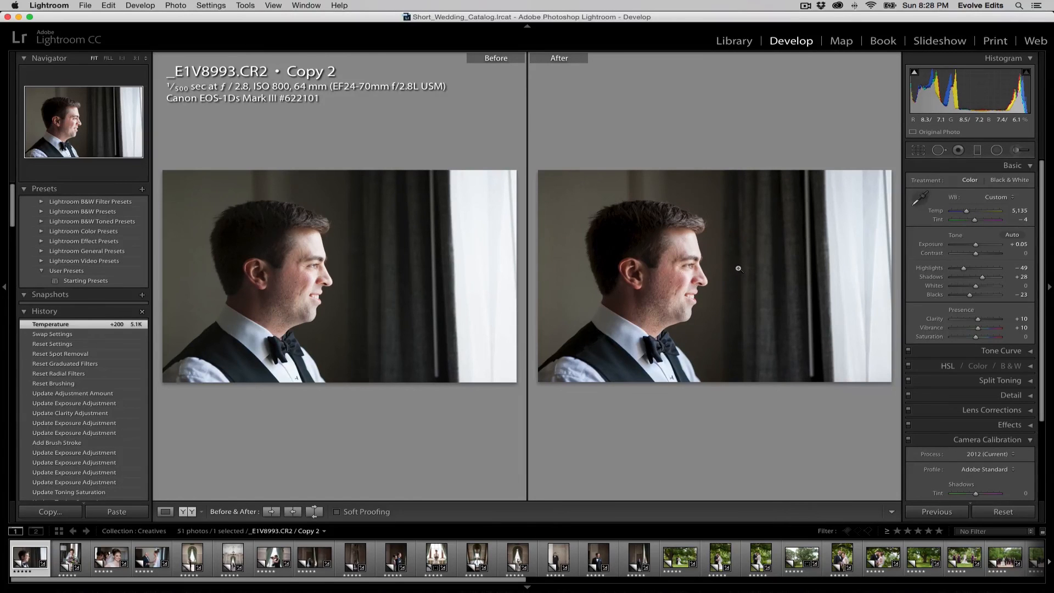
# - Paint over the man's forehead and face with the Adjustment Brush, using the Highlights effect and a brush size of 8.0
pyautogui.press('k')
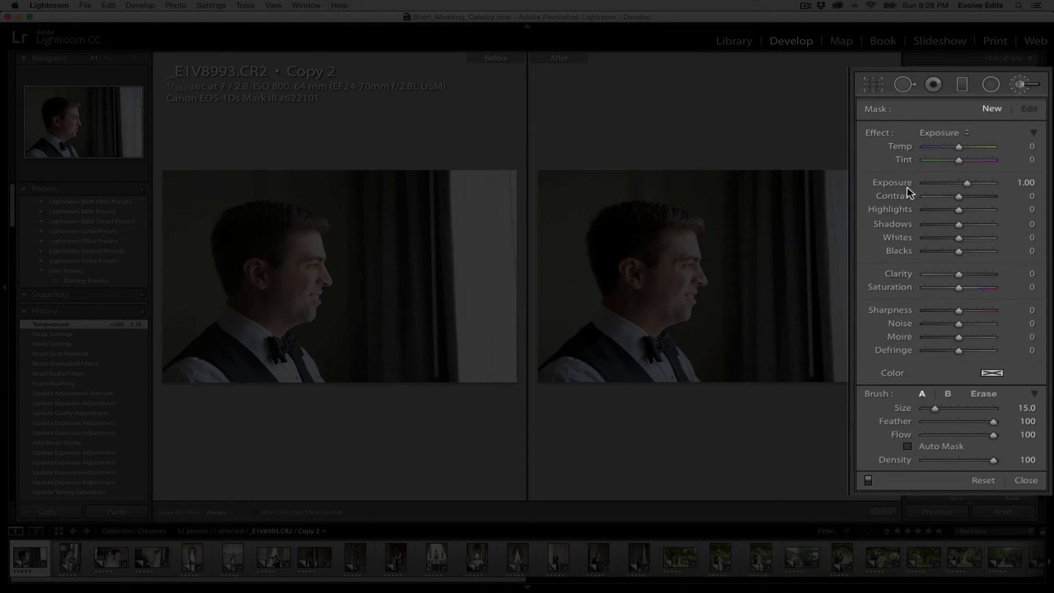
pyautogui.click(930, 133)
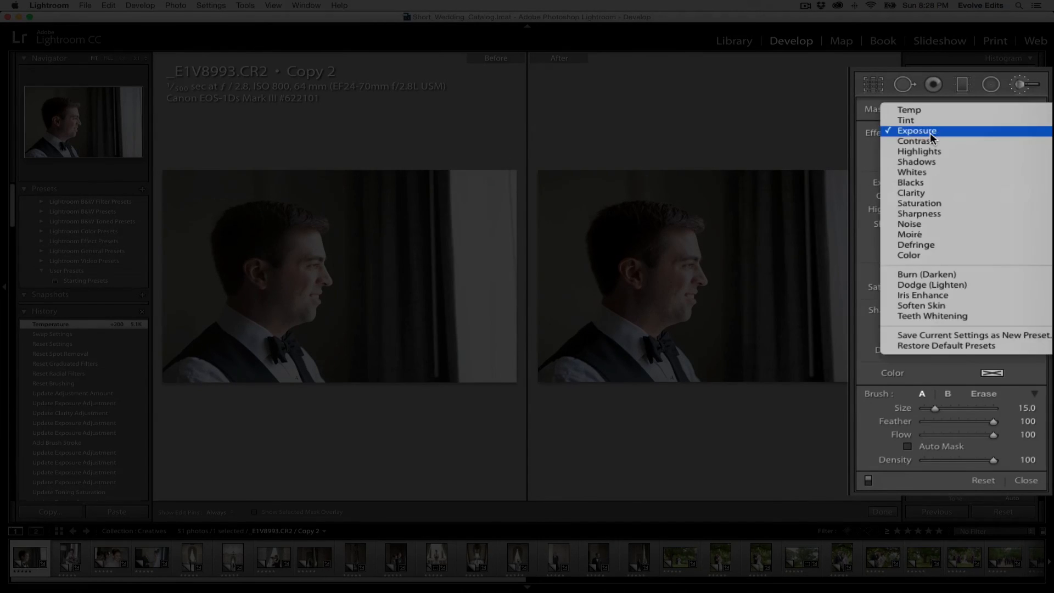
pyautogui.click(876, 136)
pyautogui.click(940, 132)
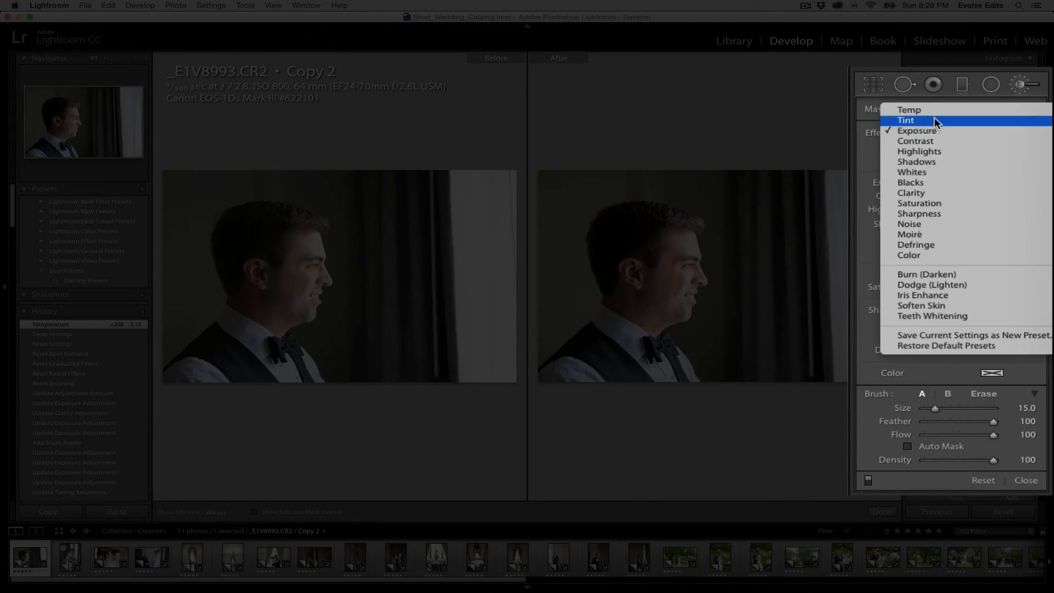
pyautogui.click(923, 151)
pyautogui.press('[')
pyautogui.press('[')
pyautogui.moveTo(661, 221)
pyautogui.mouseDown()
pyautogui.moveTo(672, 281)
pyautogui.moveTo(662, 320)
pyautogui.moveTo(639, 341)
pyautogui.moveTo(661, 319)
pyautogui.moveTo(668, 214)
pyautogui.mouseUp()
# - Lower the highlights of the face's brush adjustment to -86 using its edit pin
pyautogui.press('h')
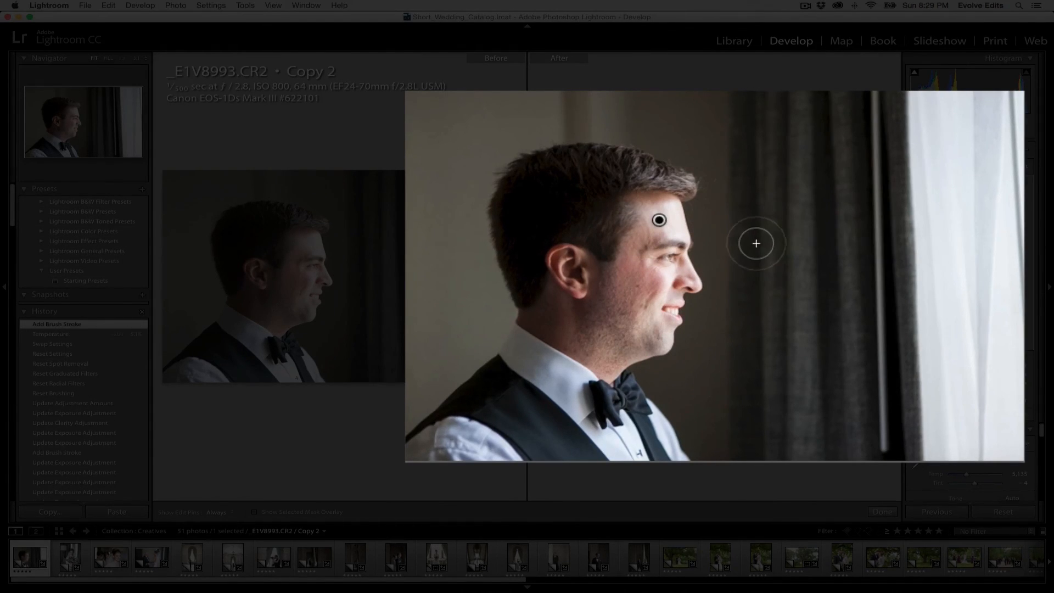
pyautogui.press('alt')
pyautogui.moveTo(659, 221); pyautogui.dragTo(406, 217)
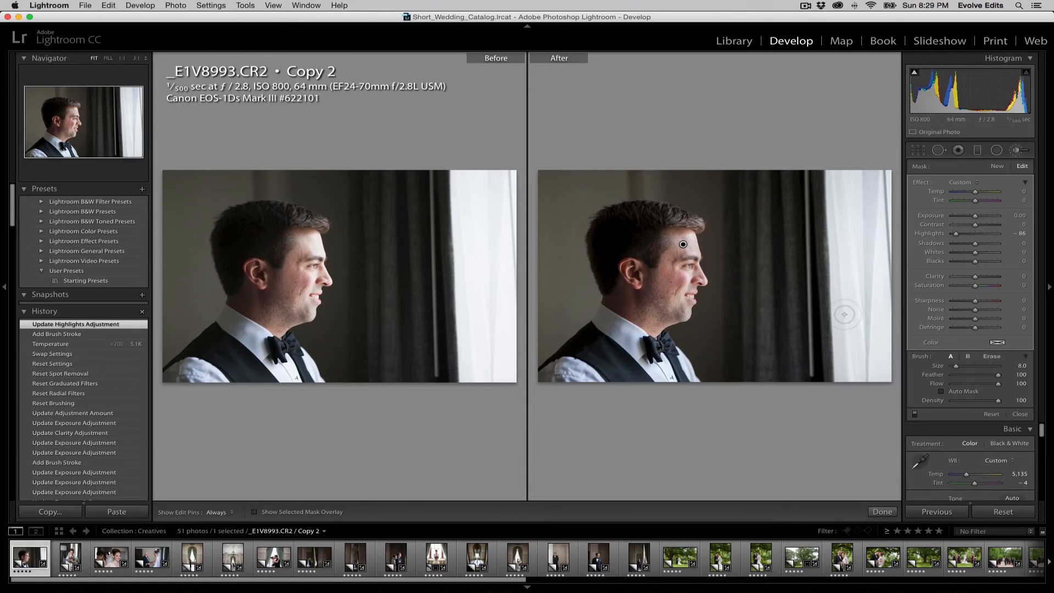
# - View the edited photo alone and toggle the brush adjustments off and on to compare the face
pyautogui.press('d')
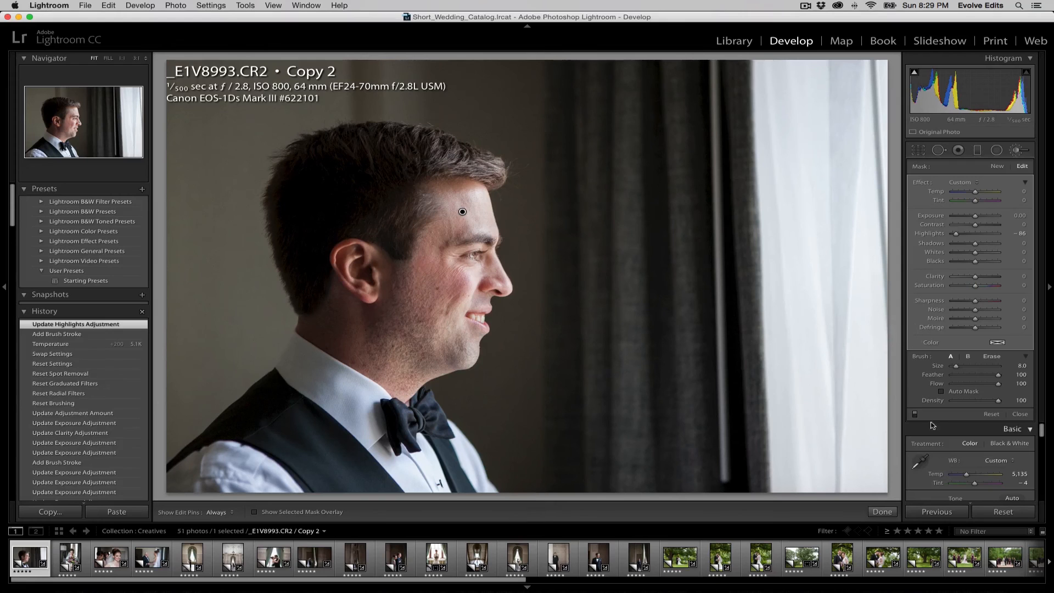
pyautogui.click(914, 414)
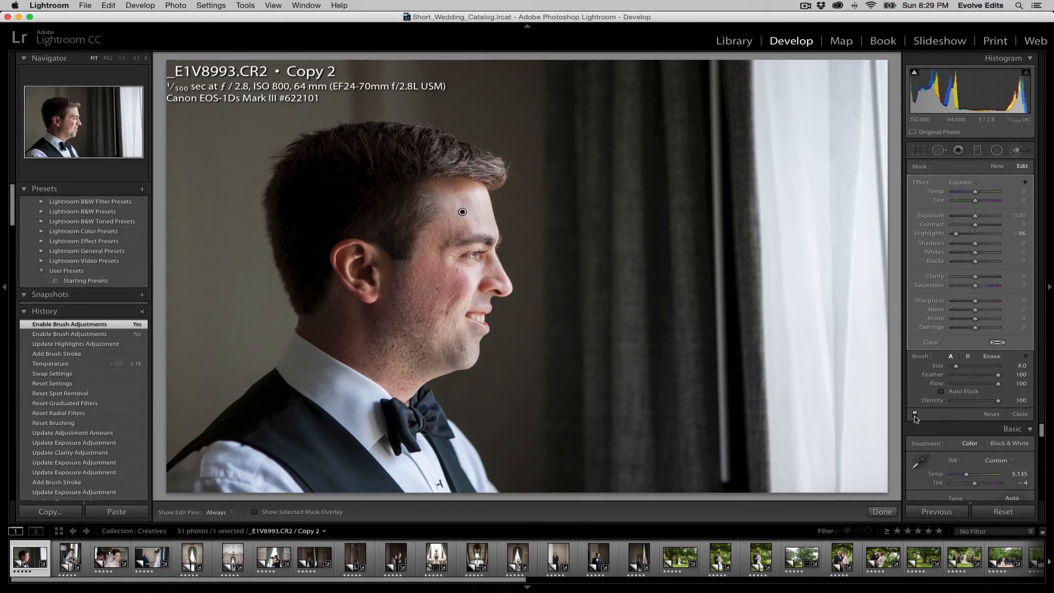
pyautogui.click(914, 415)
pyautogui.click(914, 415)
pyautogui.click(914, 415)
pyautogui.click(915, 415)
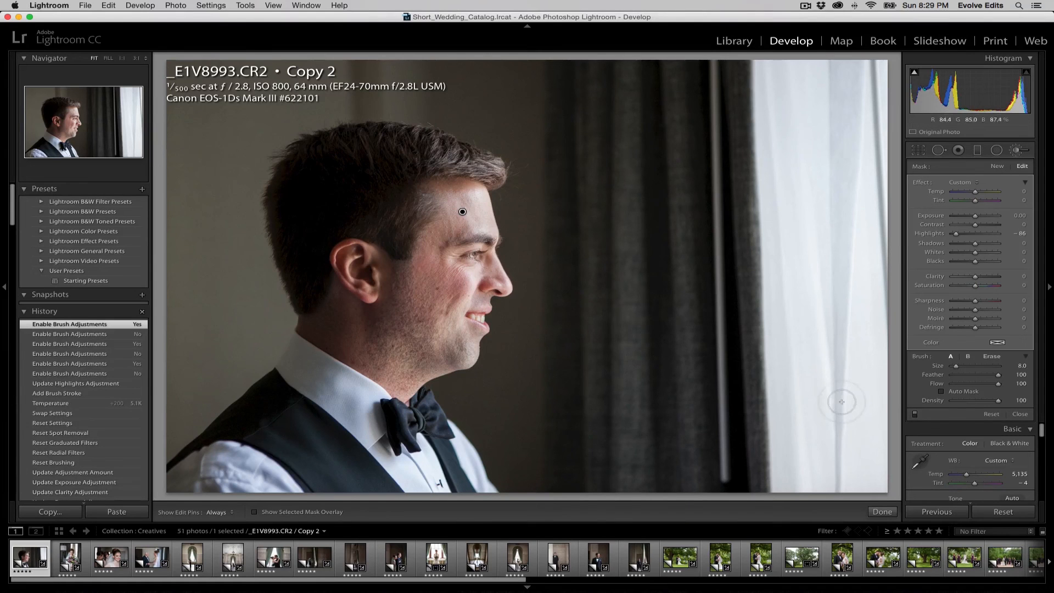
# - Delete the face's brush adjustment and choose the Soften Skin effect for a new mask
pyautogui.press('BackSpace')
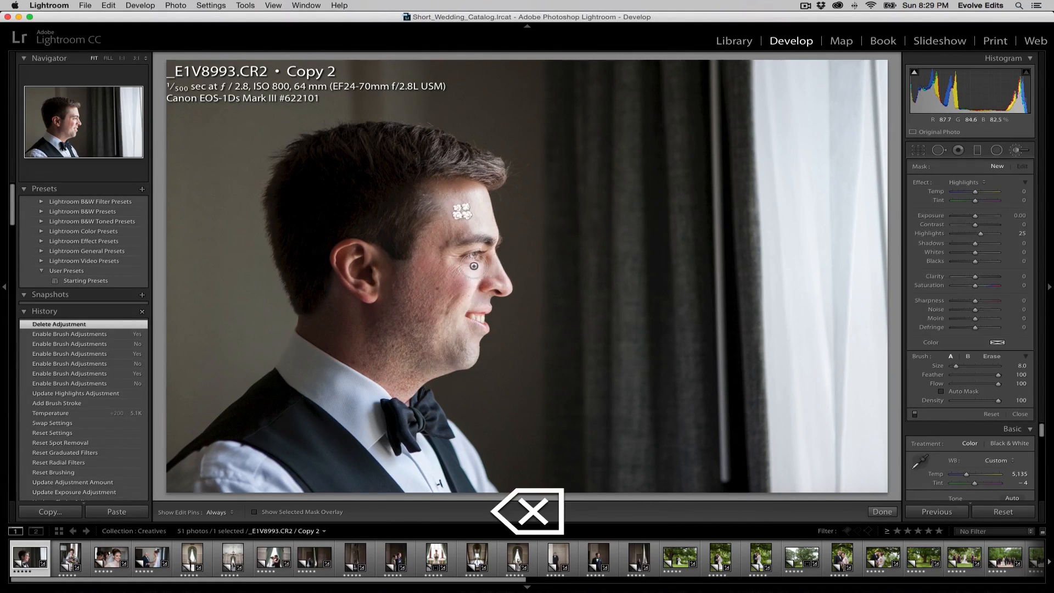
pyautogui.click(971, 183)
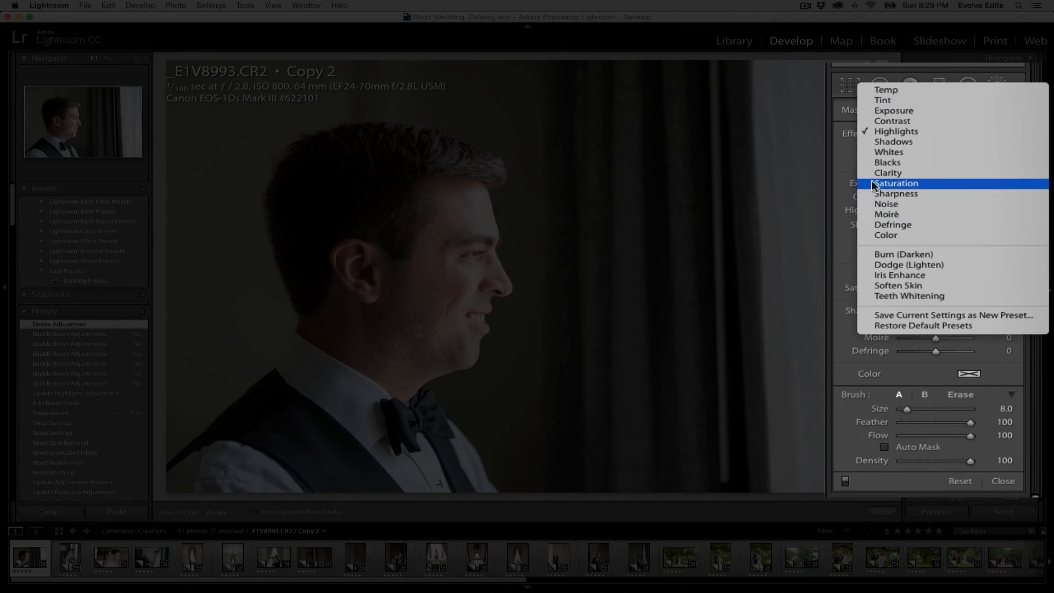
pyautogui.click(841, 159)
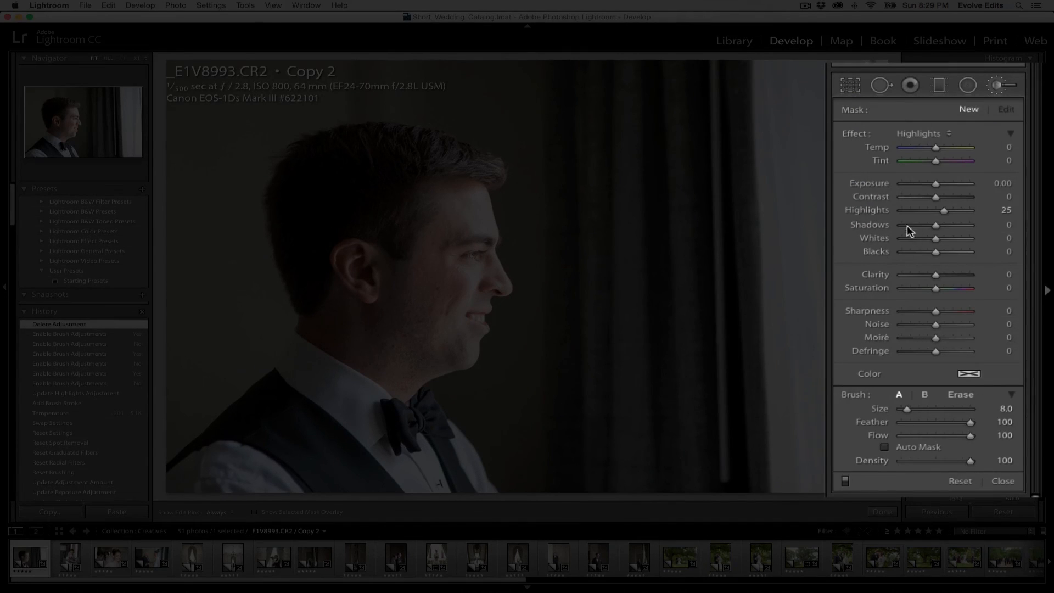
pyautogui.click(910, 133)
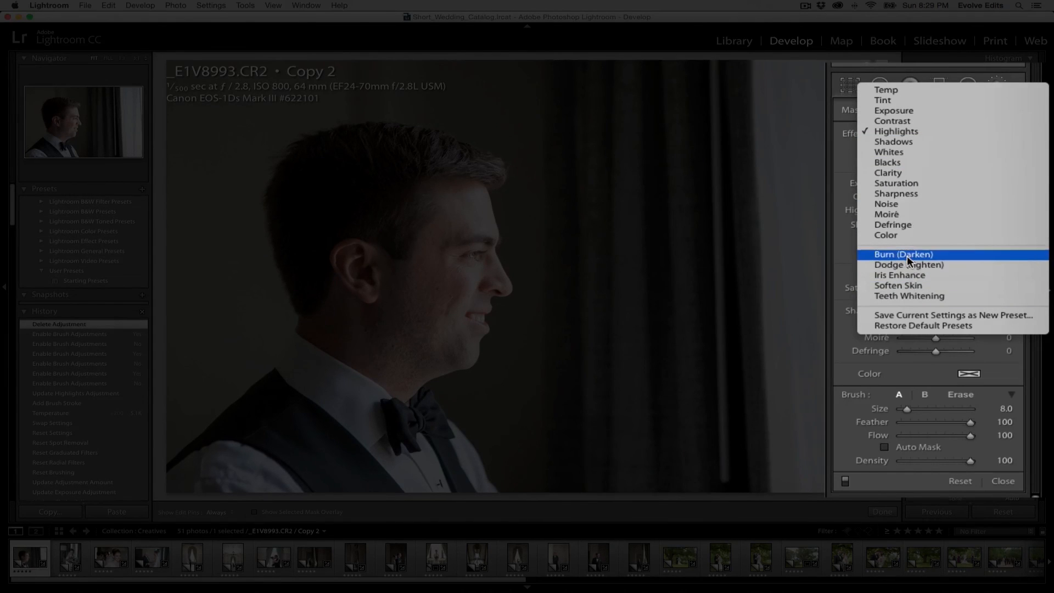
pyautogui.click(903, 284)
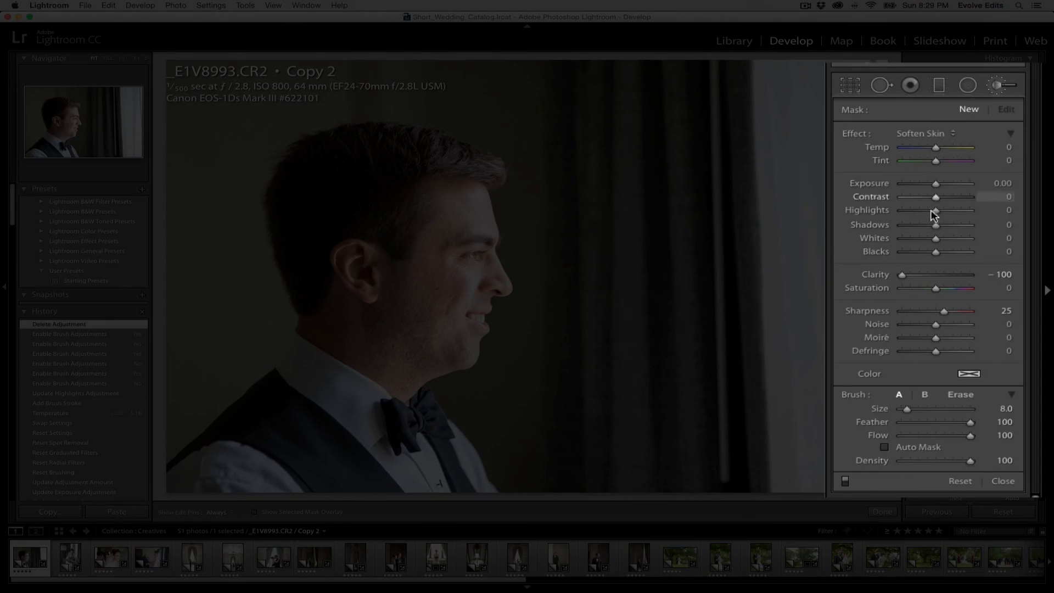
# - Adjust the Soften Skin brush settings to highlights -15 and contrast -3, keeping whites at 0
pyautogui.press('Down')
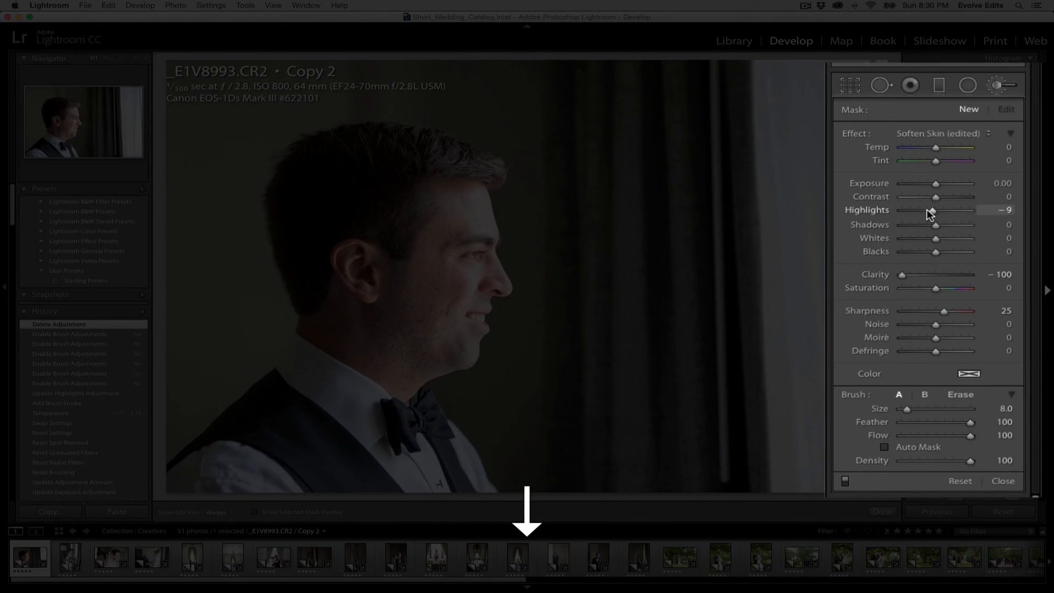
pyautogui.press('Down')
pyautogui.press('Down')
pyautogui.press('Down')
pyautogui.press('Down')
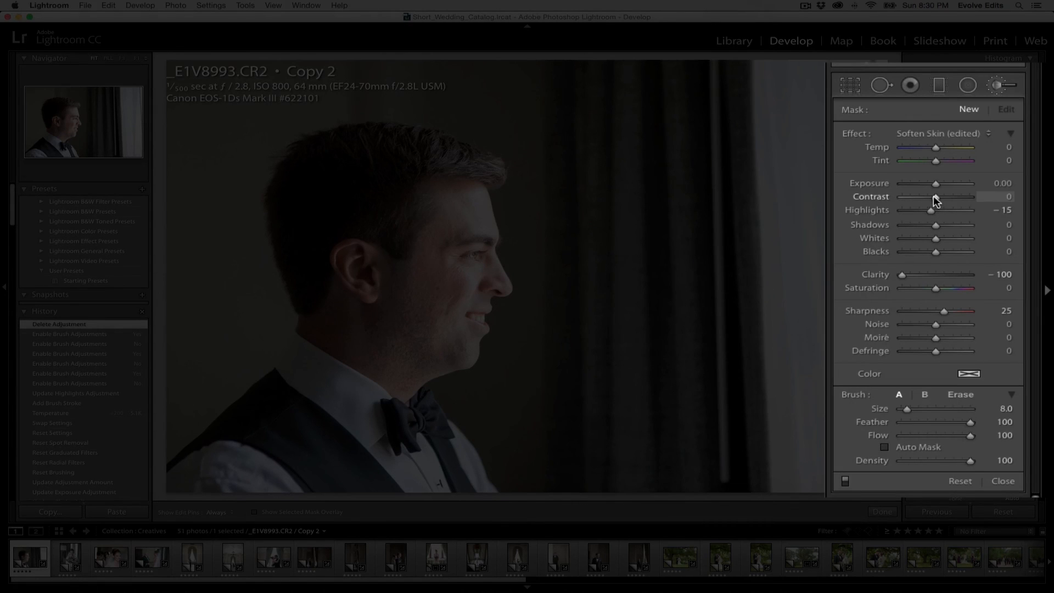
pyautogui.press('Up')
pyautogui.press('Up')
pyautogui.press('Down')
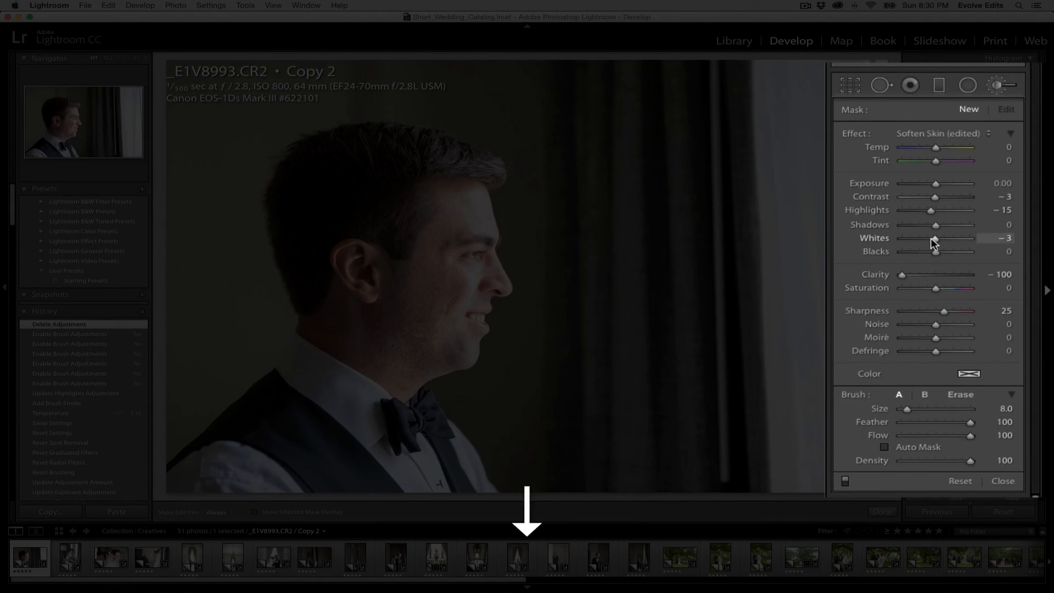
pyautogui.press('Up')
pyautogui.press('Up')
pyautogui.press('Up')
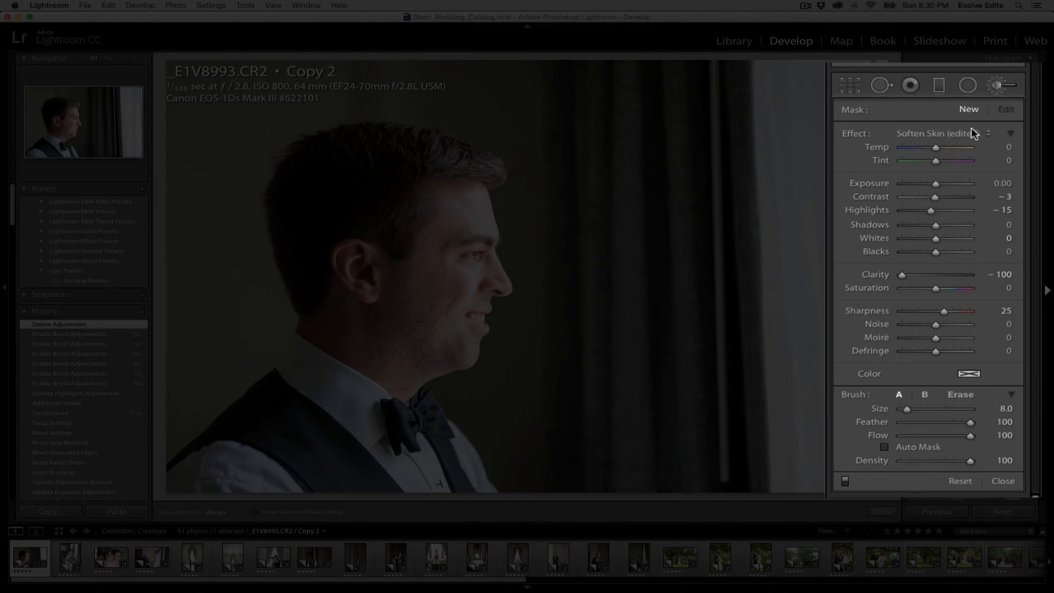
# - Save the current brush settings as a new effect preset named Skin Soft H/L
pyautogui.click(944, 134)
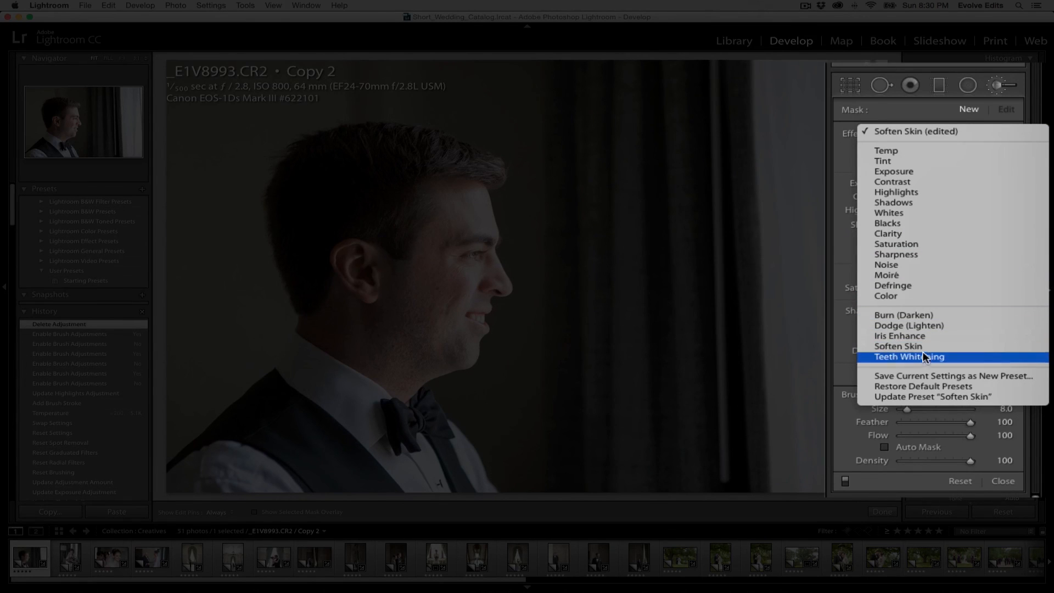
pyautogui.click(925, 378)
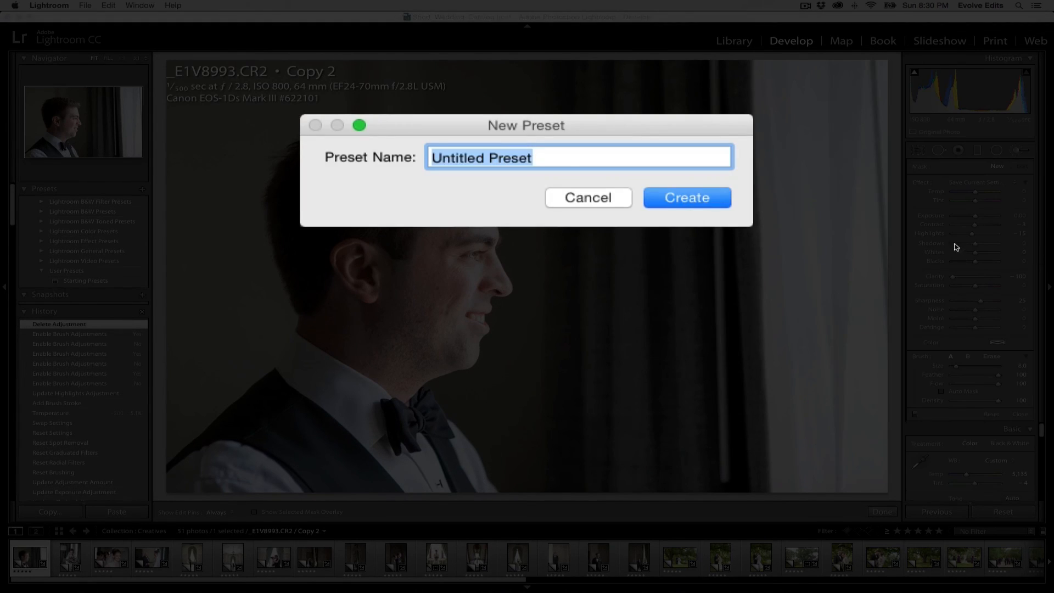
pyautogui.write('Skiun')
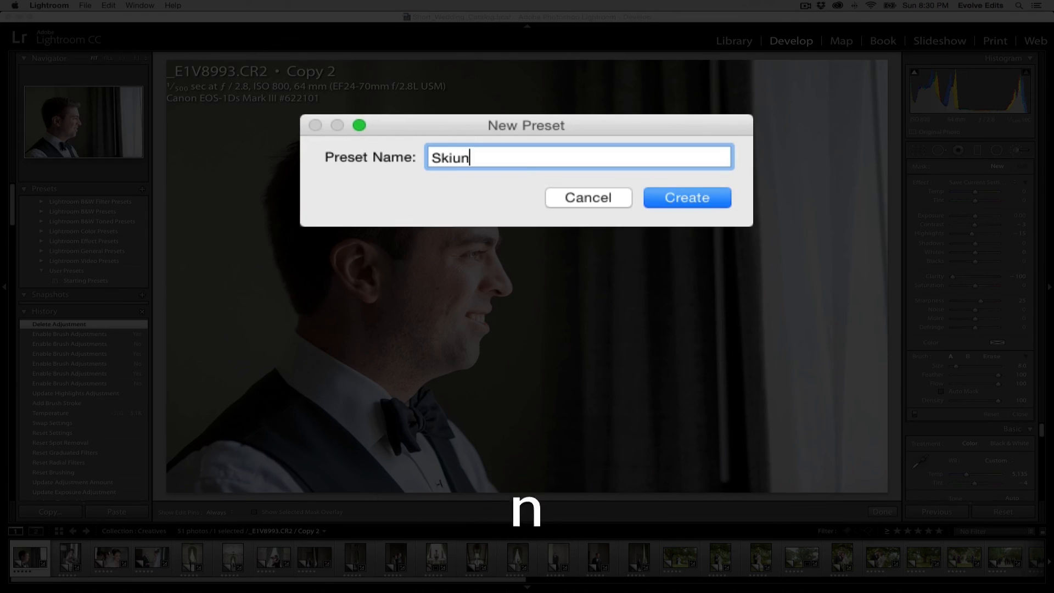
pyautogui.write(' Soften')
pyautogui.press('BackSpace')
pyautogui.press('BackSpace')
pyautogui.press('BackSpace')
pyautogui.press('BackSpace')
pyautogui.press('BackSpace')
pyautogui.press('BackSpace')
pyautogui.press('BackSpace')
pyautogui.press('BackSpace')
pyautogui.press('BackSpace')
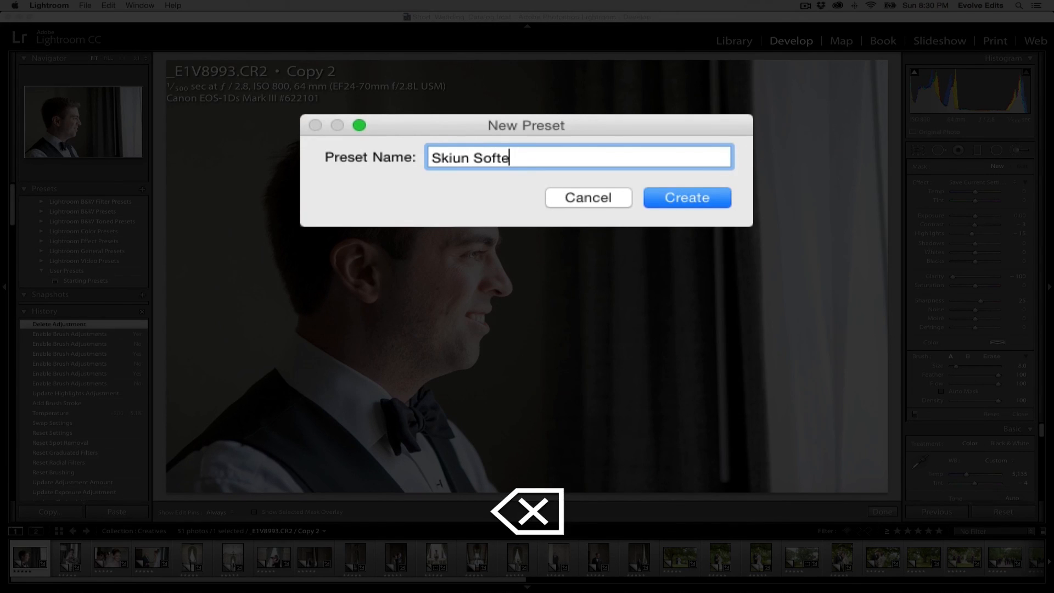
pyautogui.write('n ')
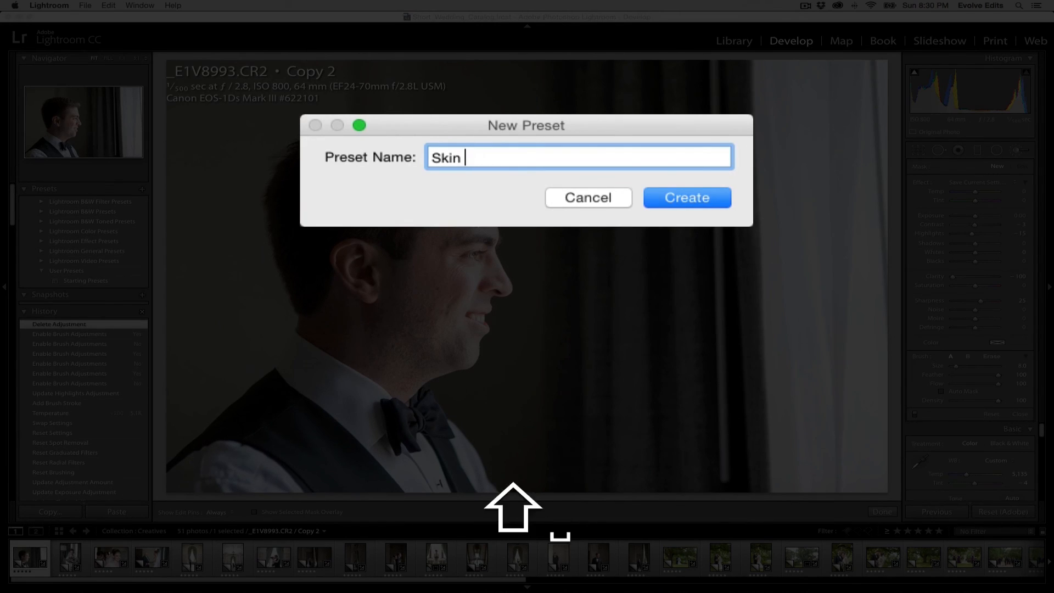
pyautogui.write('Soft H/L')
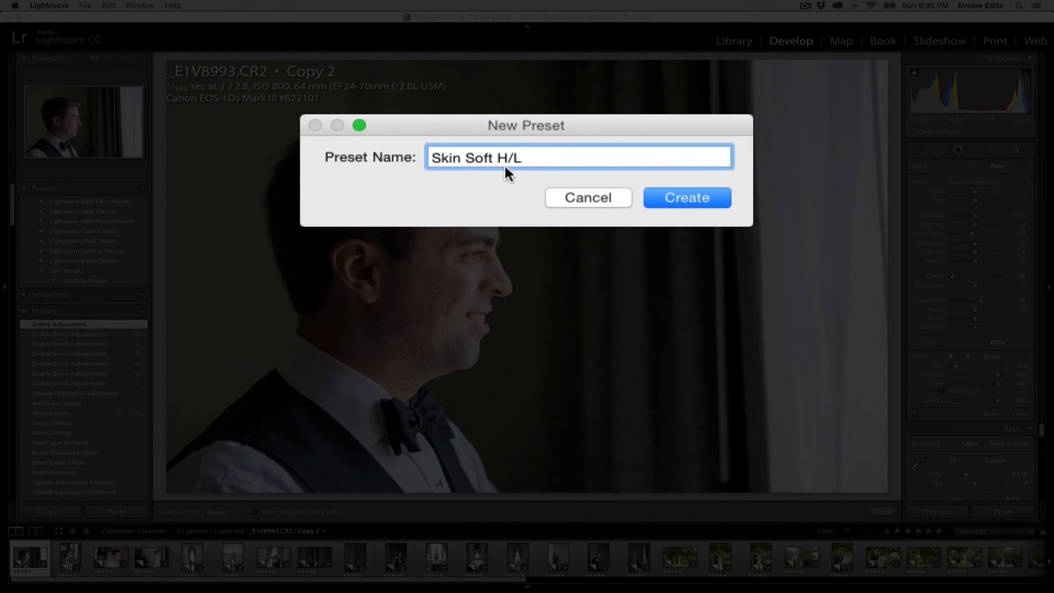
pyautogui.click(671, 199)
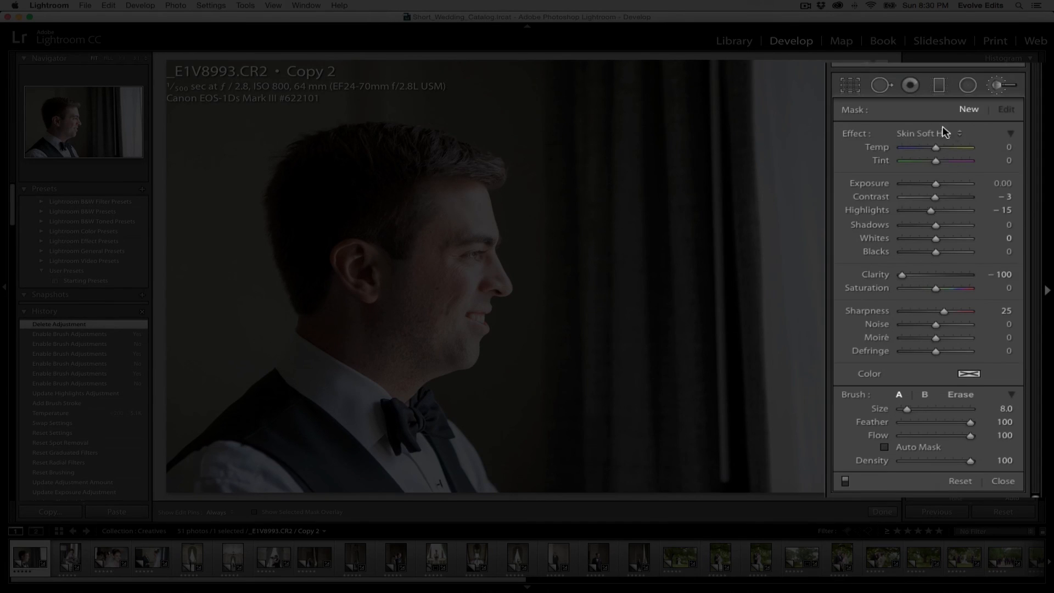
# - Switch the brush effect to Soften Skin and back to Skin Soft H/L to compare the two presets' settings
pyautogui.click(979, 181)
pyautogui.click(915, 132)
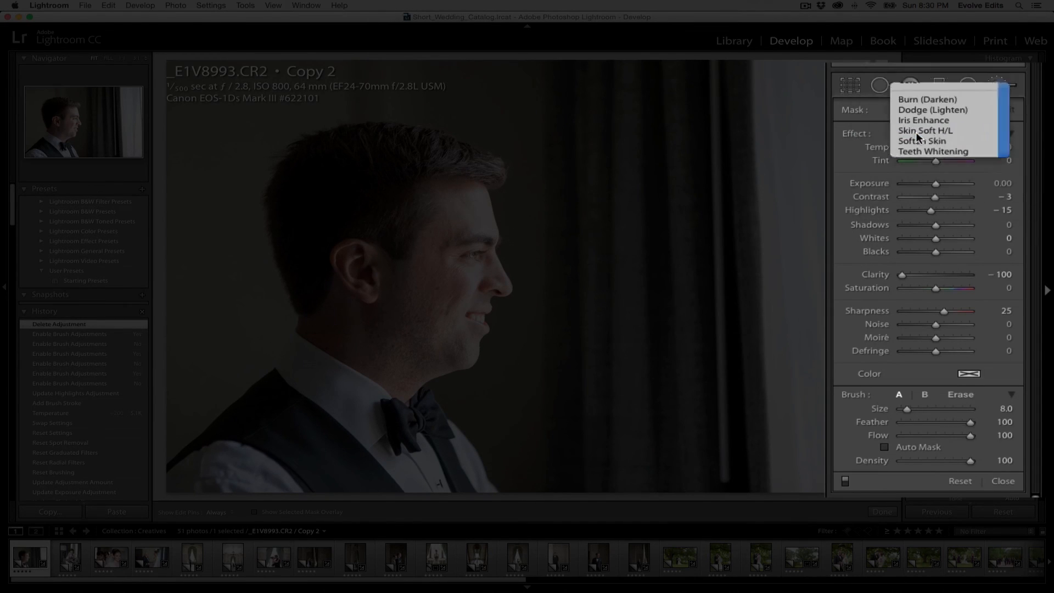
pyautogui.click(915, 135)
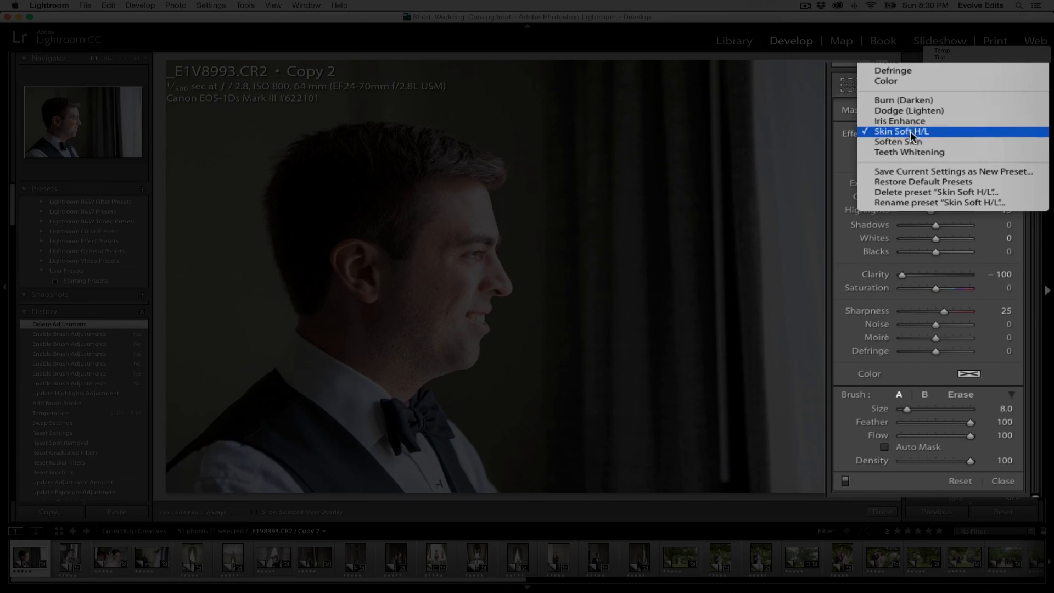
pyautogui.click(912, 141)
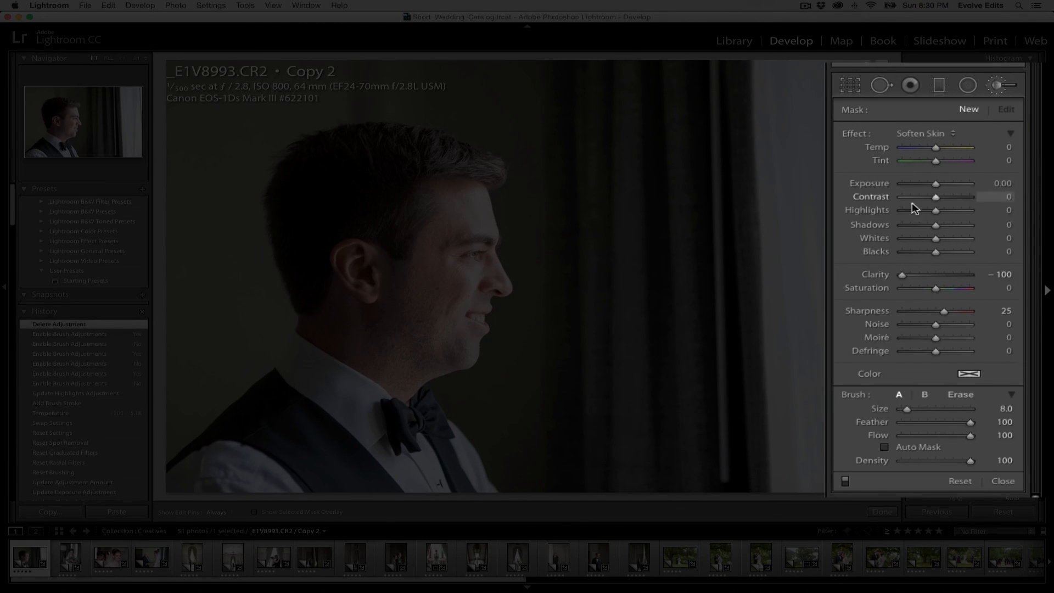
pyautogui.click(911, 133)
pyautogui.click(905, 120)
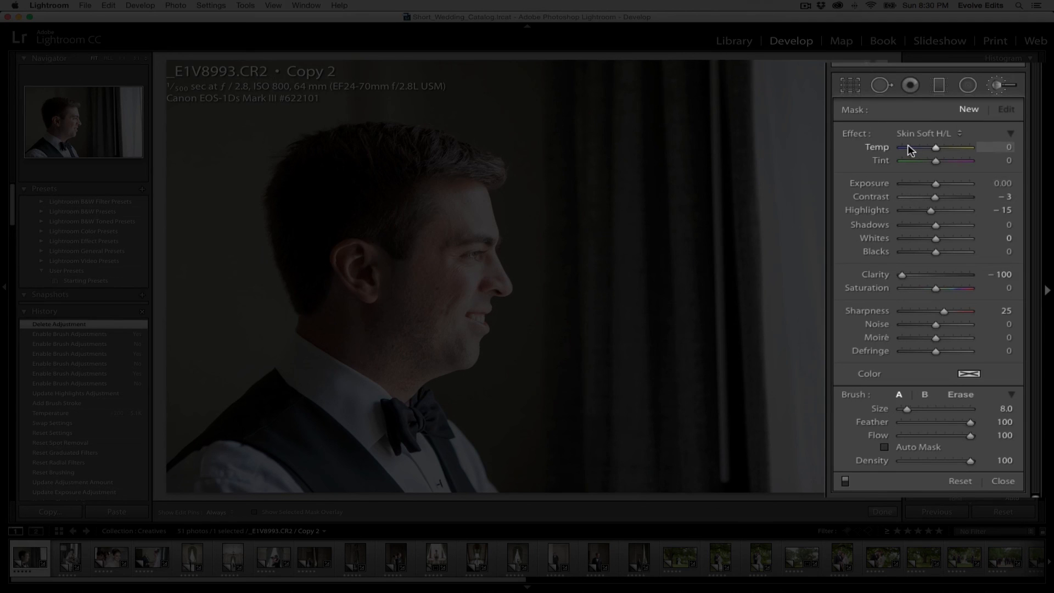
# - Check the Before version, then paint the Skin Soft H/L effect over the man's face and ear with Auto Mask on and brush size 10.0
pyautogui.press('\\')
pyautogui.press(']')
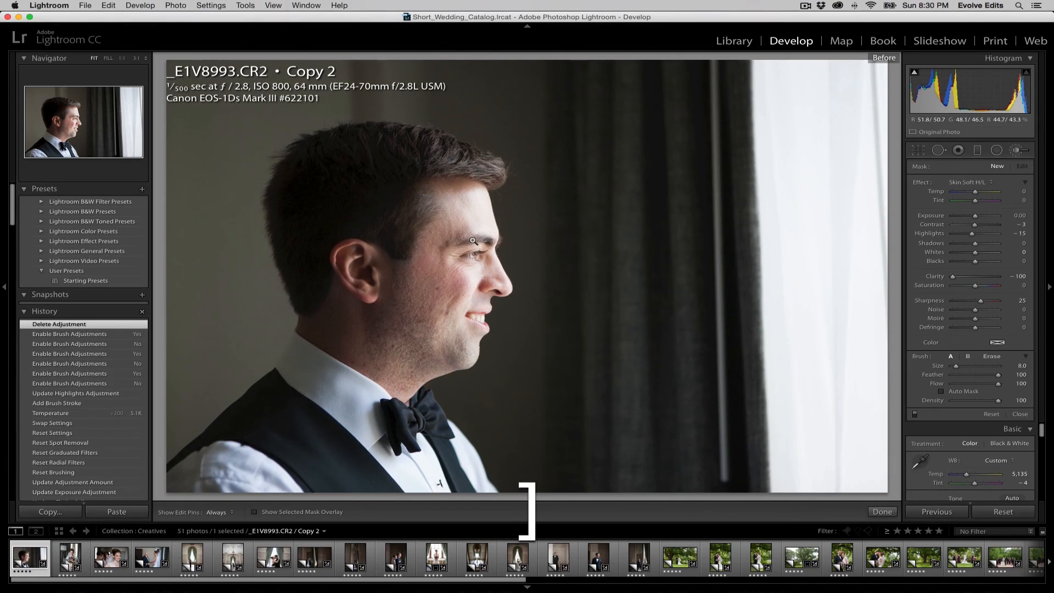
pyautogui.press('\\')
pyautogui.press(']')
pyautogui.press('[')
pyautogui.press('[')
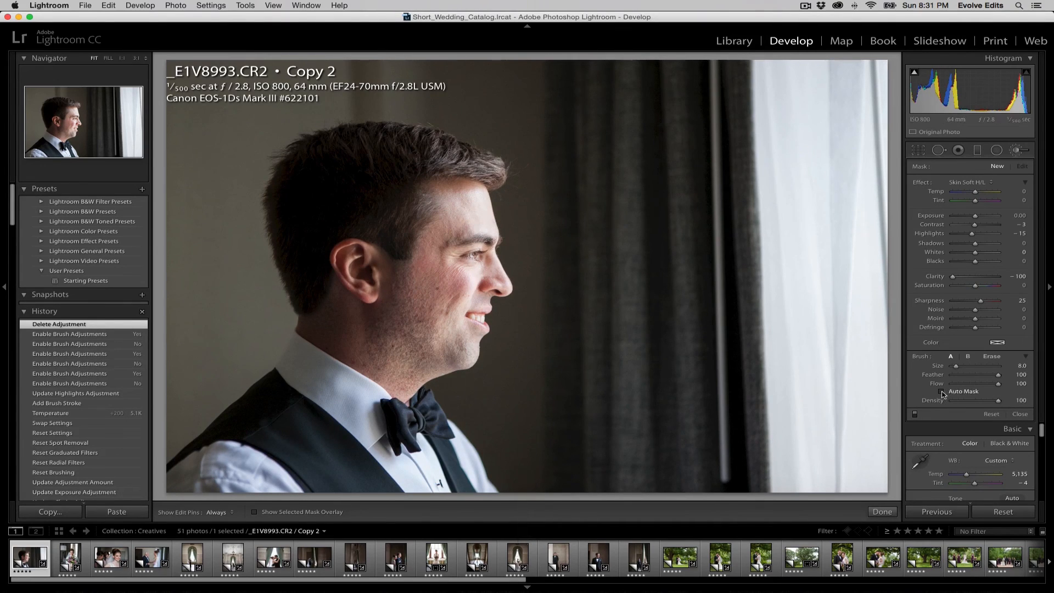
pyautogui.press(']')
pyautogui.press(']')
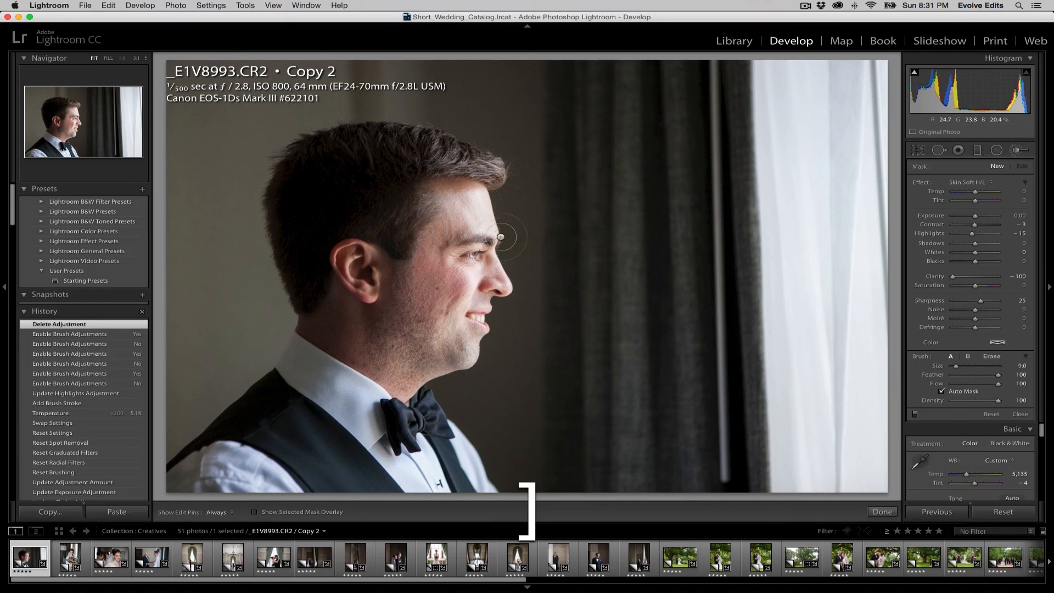
pyautogui.press('h')
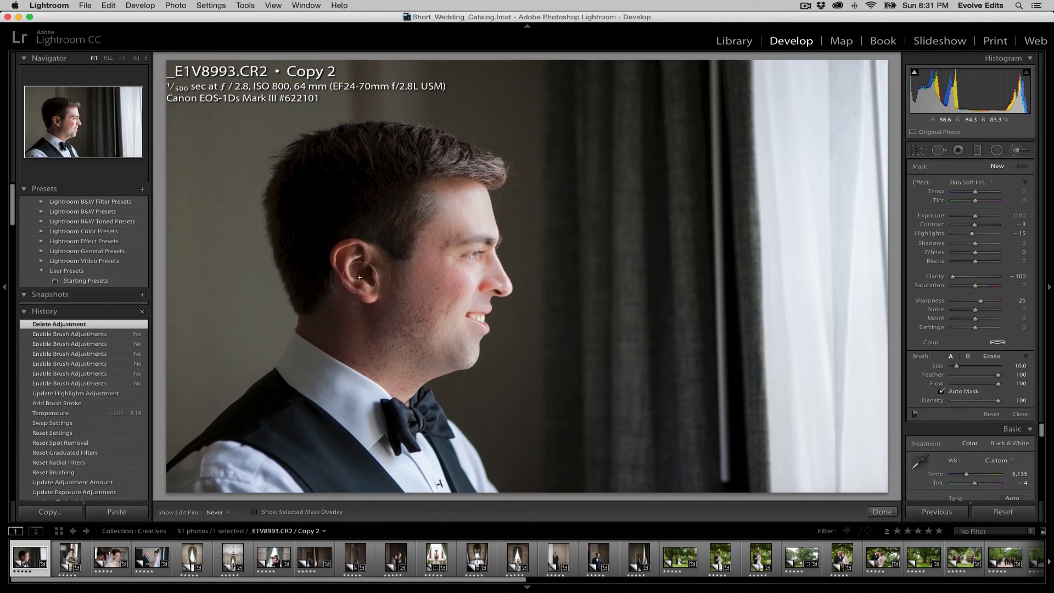
pyautogui.click(372, 290)
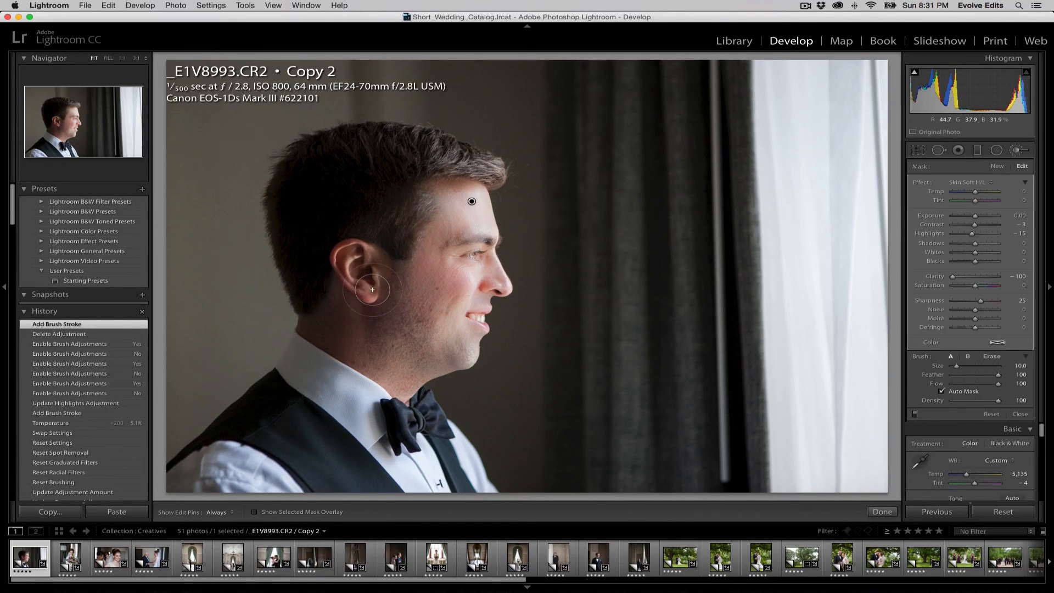
# - Erase the skin softening from the man's eye with a smaller brush at close-up view
pyautogui.press('super+equal')
pyautogui.press('super+equal')
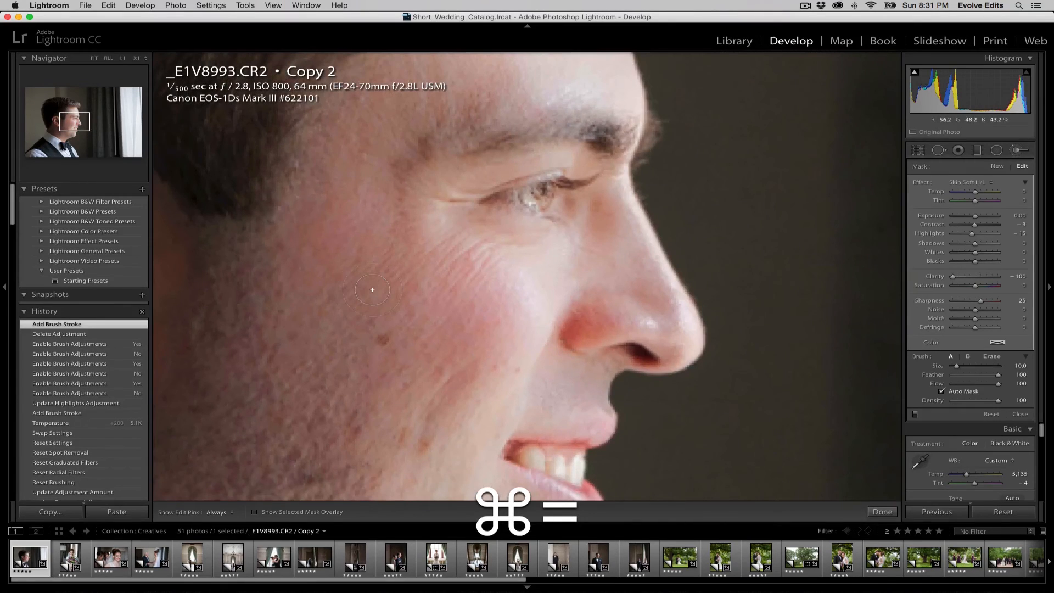
pyautogui.press('space')
pyautogui.moveTo(566, 210)
pyautogui.mouseDown()
pyautogui.moveTo(489, 238)
pyautogui.moveTo(507, 236)
pyautogui.mouseUp()
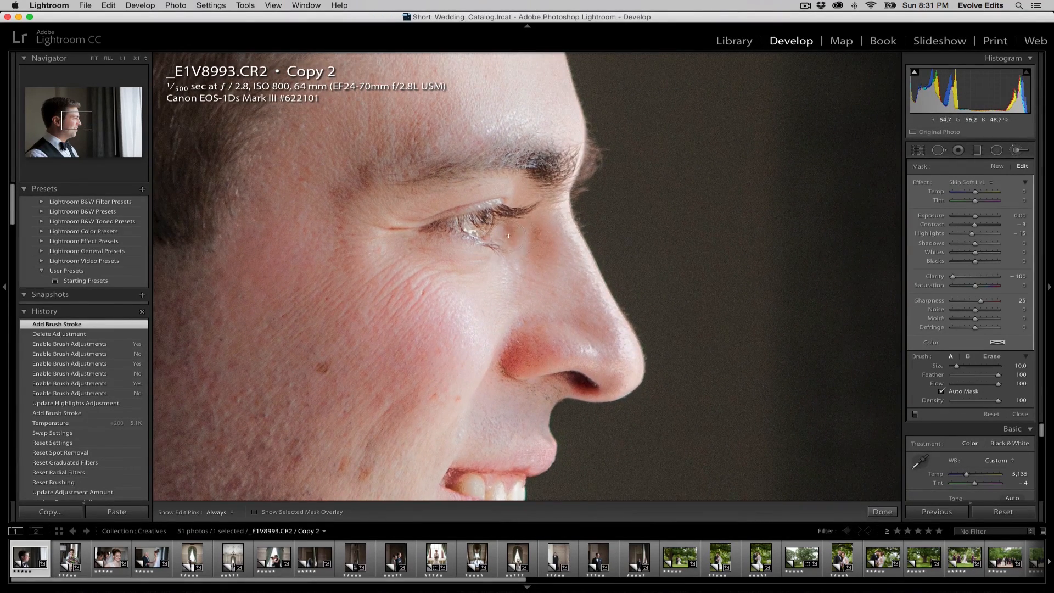
pyautogui.press('[')
pyautogui.press('alt')
pyautogui.hotkey('alt', '[')
pyautogui.press('[')
pyautogui.press('[')
pyautogui.press('[')
pyautogui.press('[')
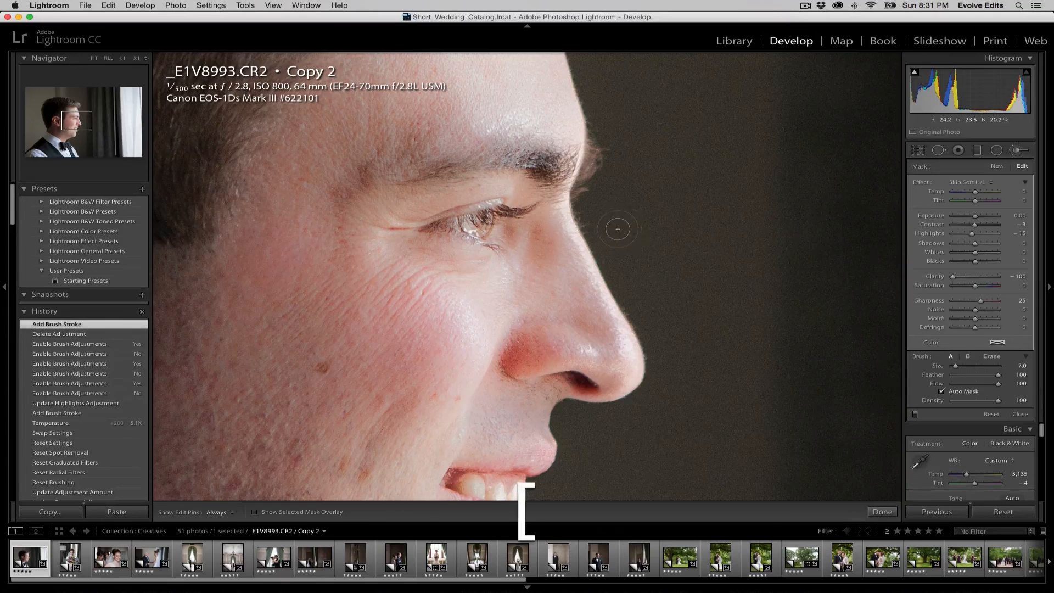
pyautogui.press('alt')
pyautogui.press('h')
pyautogui.moveTo(480, 222); pyautogui.dragTo(493, 220)
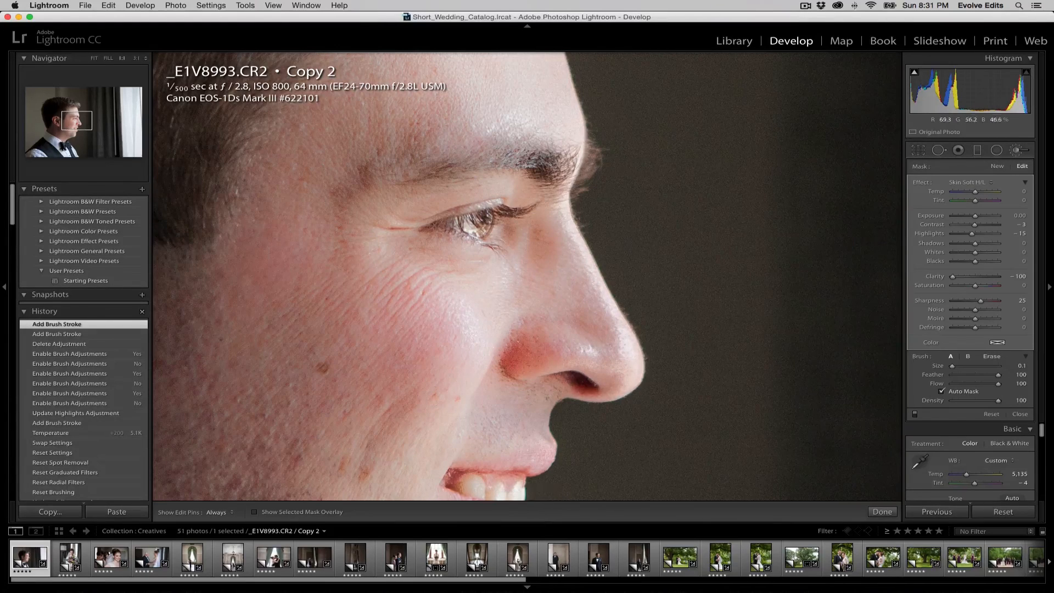
# - Erase the skin softening from the man's teeth with a brush size of 6.0
pyautogui.press('space')
pyautogui.moveTo(555, 401); pyautogui.dragTo(553, 273)
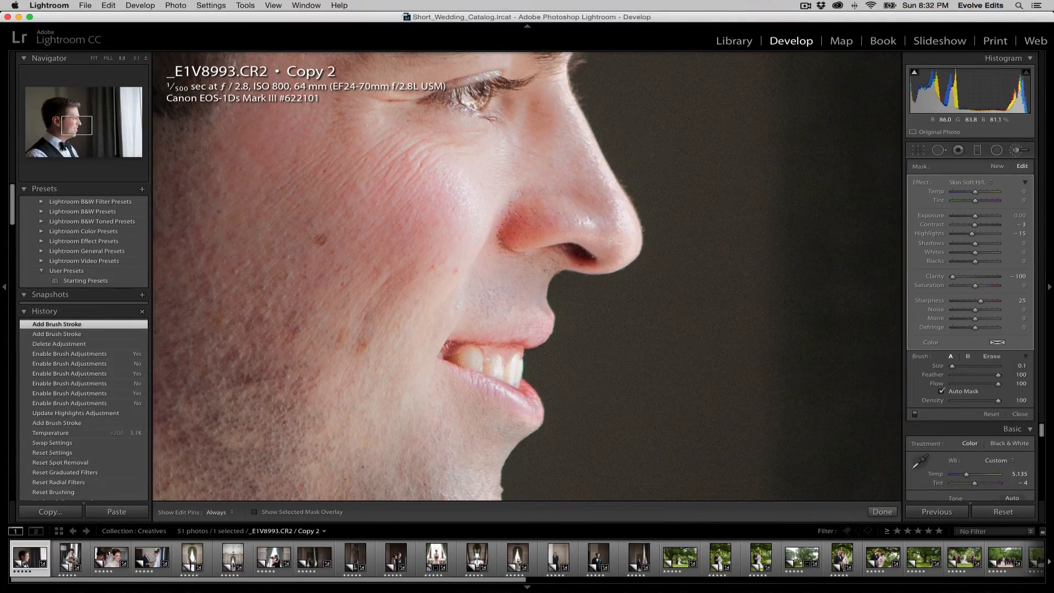
pyautogui.press(']')
pyautogui.press(']')
pyautogui.press(']')
pyautogui.press(']')
pyautogui.hotkey('alt', ']')
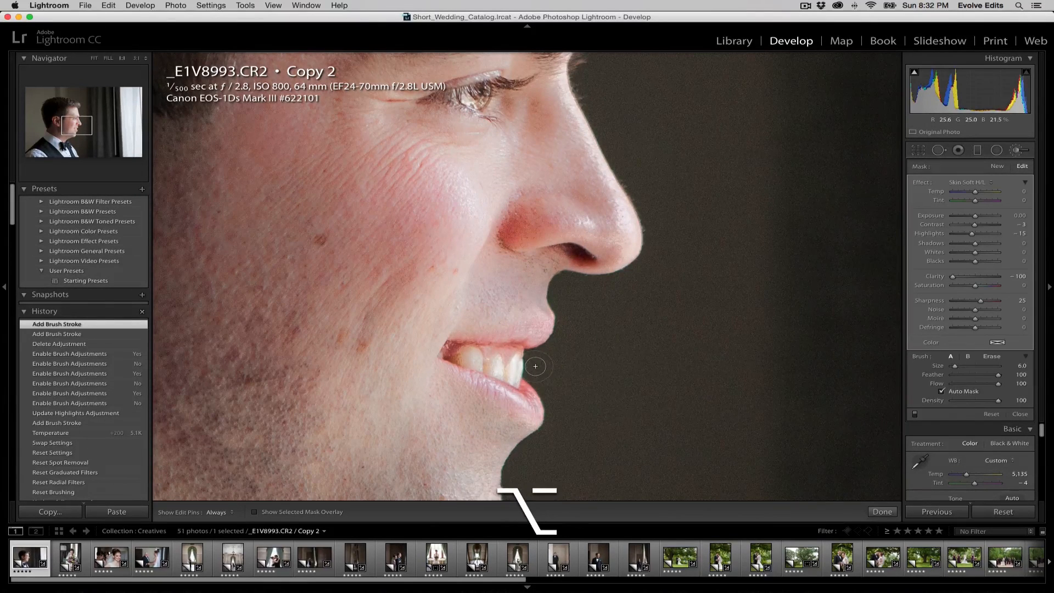
pyautogui.hotkey('alt', '[')
pyautogui.hotkey('alt', ']')
pyautogui.hotkey('alt', '[')
pyautogui.hotkey('alt', ']')
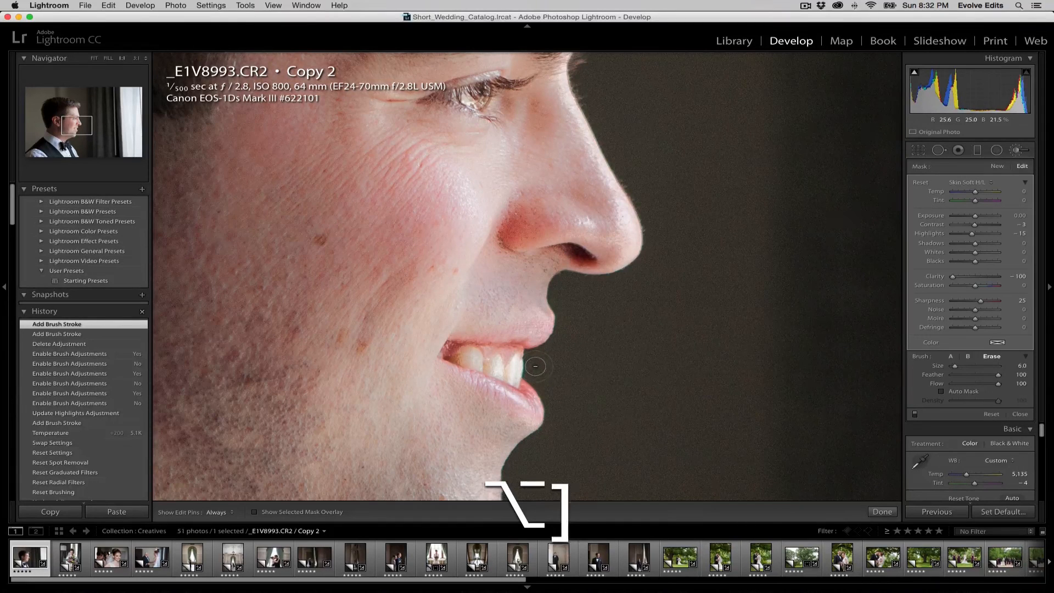
pyautogui.hotkey('alt', ']')
pyautogui.moveTo(469, 356)
pyautogui.mouseDown()
pyautogui.moveTo(517, 373)
pyautogui.moveTo(471, 358)
pyautogui.mouseUp()
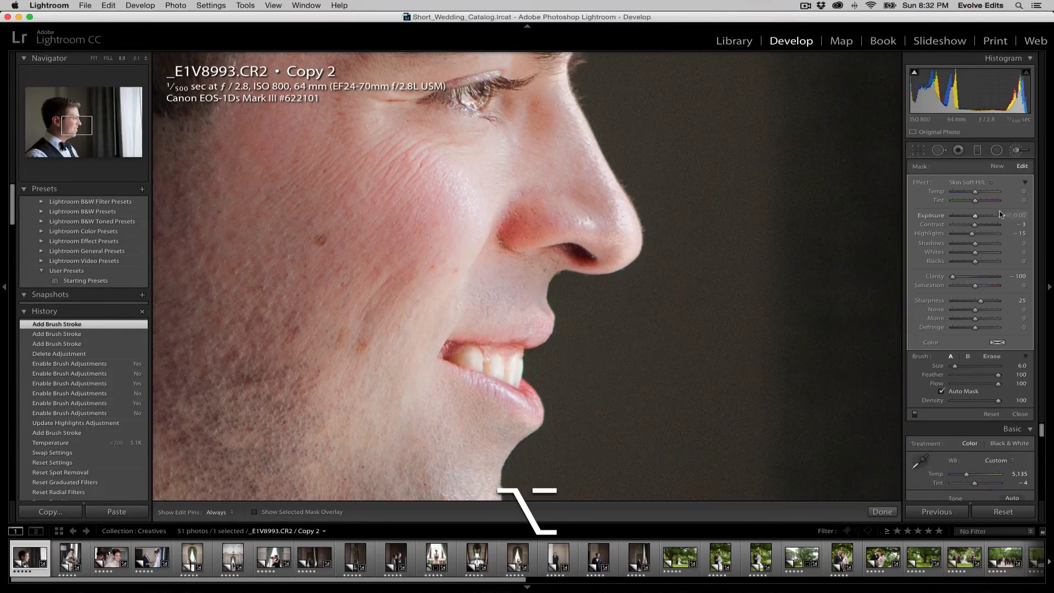
# - Change the selected face adjustment's brush effect to Teeth Whitening
pyautogui.click(970, 184)
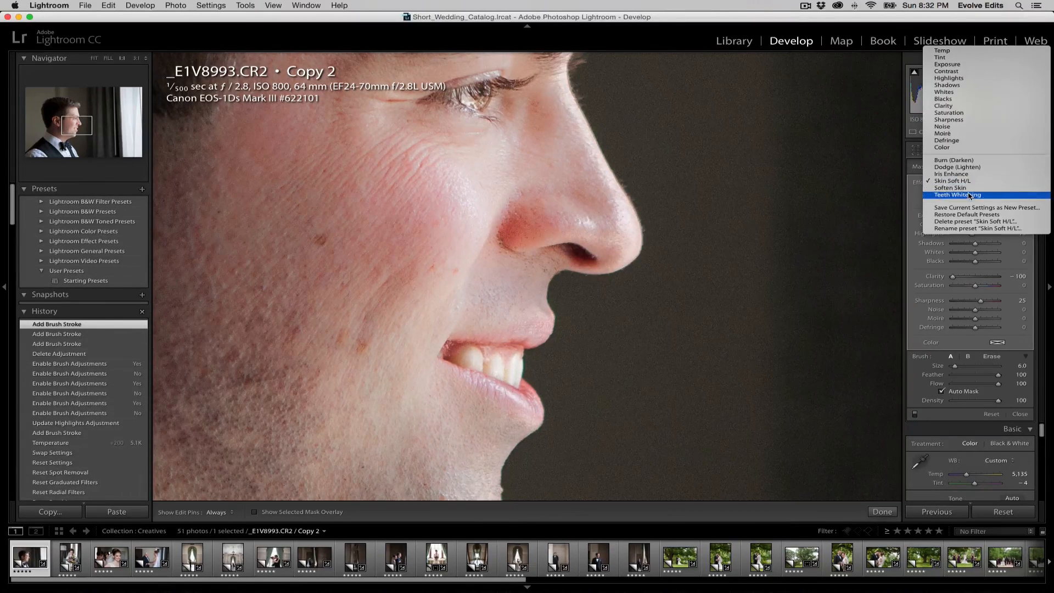
pyautogui.click(957, 194)
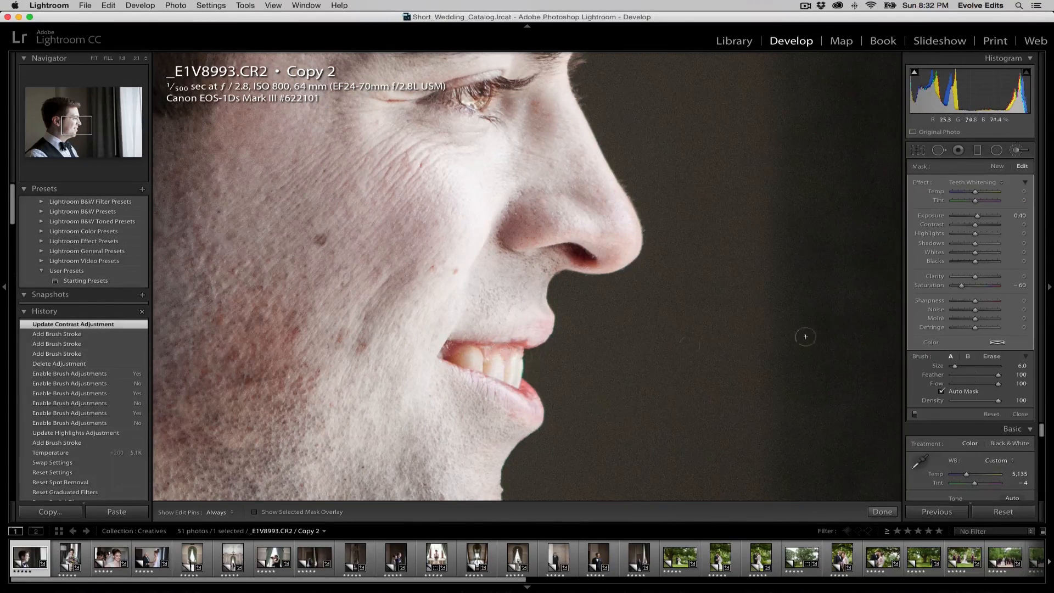
# - Undo the face adjustment's effect change, and paint a new Teeth Whitening brush adjustment over the man's teeth
pyautogui.press('super+z')
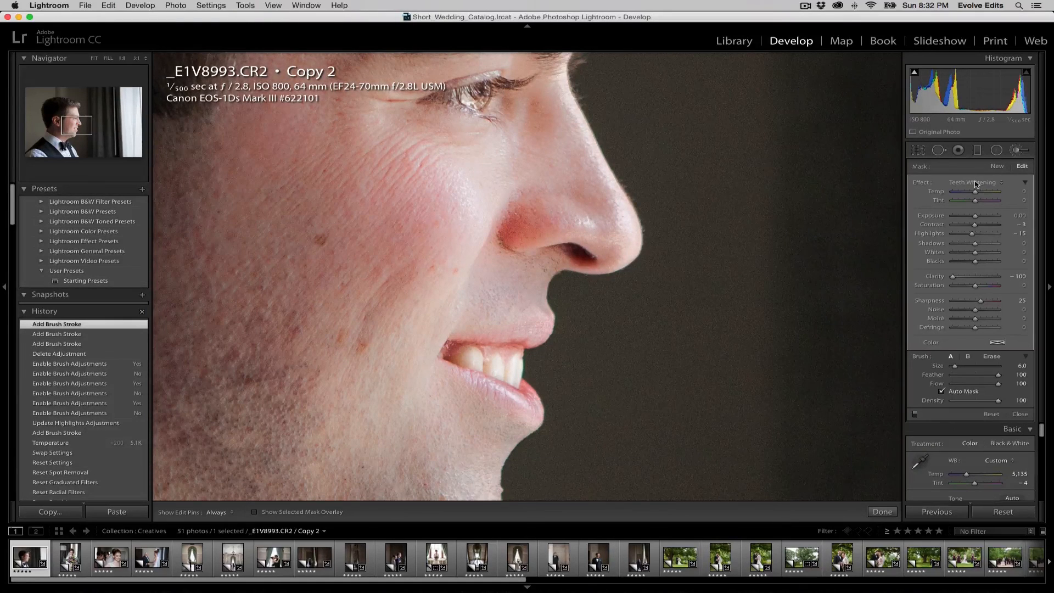
pyautogui.click(999, 167)
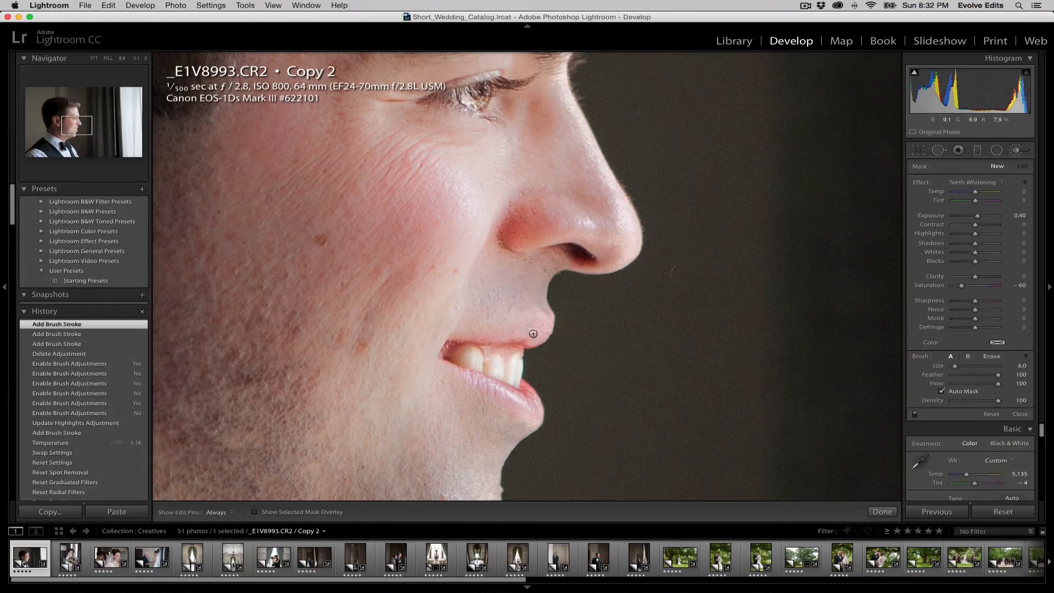
pyautogui.press('h')
pyautogui.moveTo(511, 362); pyautogui.dragTo(518, 368)
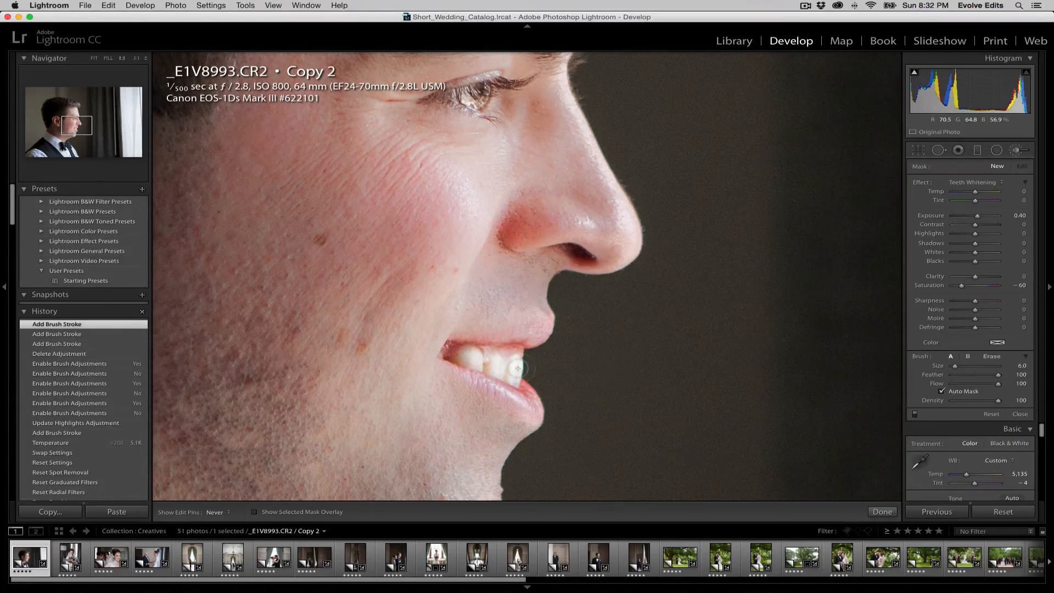
pyautogui.press('h')
# - Switch the active brush adjustment's effect to Iris Enhance and paint it over the man's iris
pyautogui.click(973, 181)
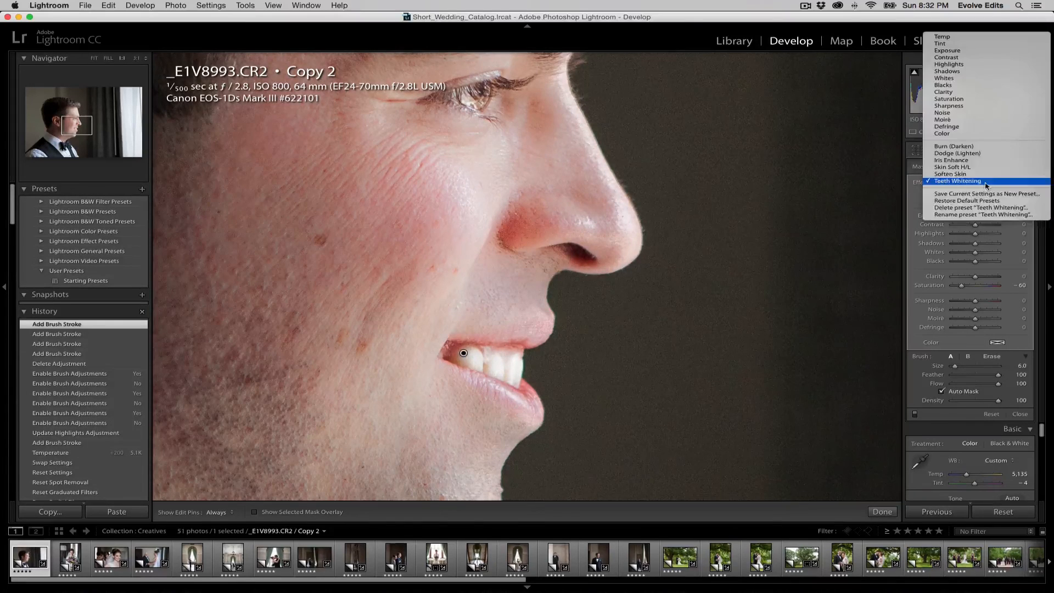
pyautogui.click(968, 160)
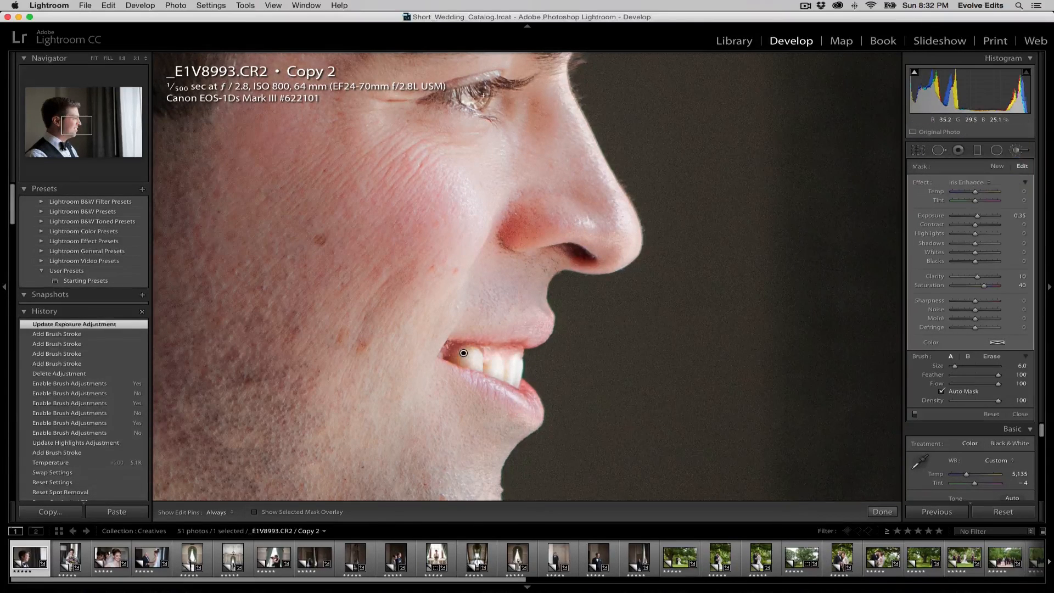
pyautogui.moveTo(481, 92); pyautogui.dragTo(484, 100)
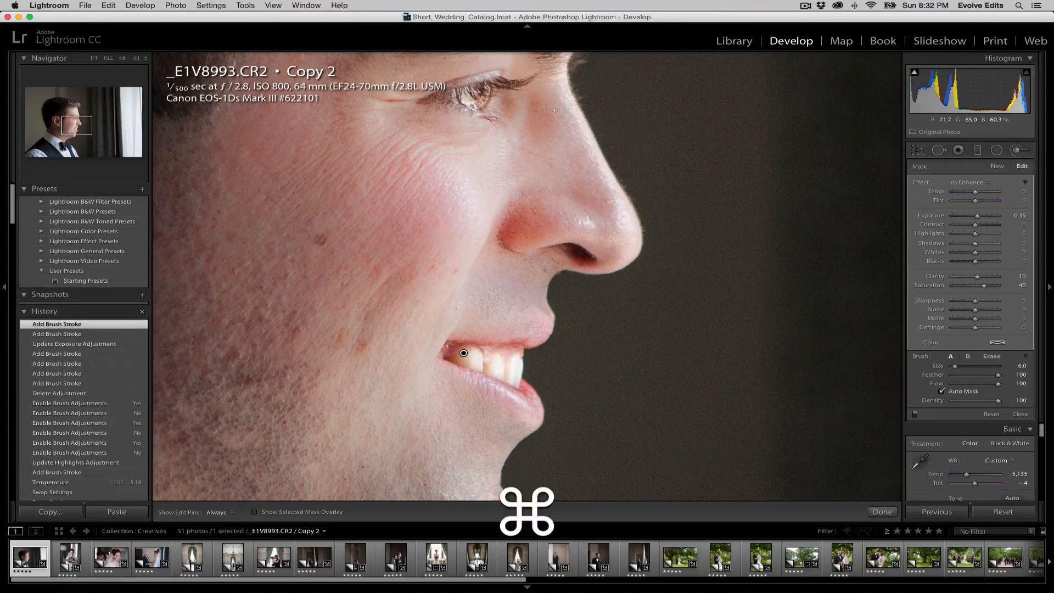
pyautogui.press('super+space')
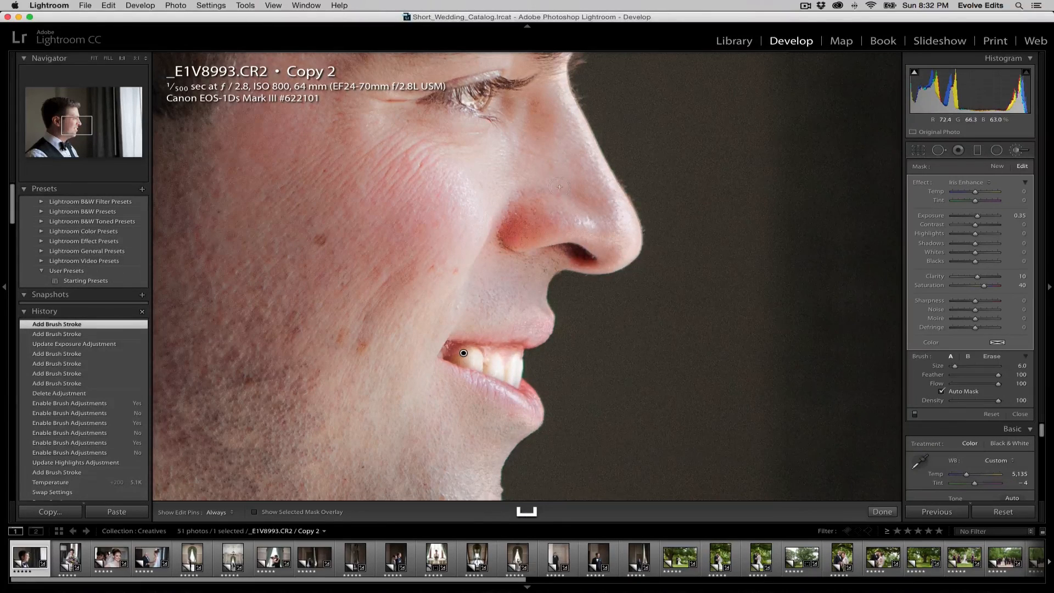
pyautogui.press('super+0')
pyautogui.press('super+minus')
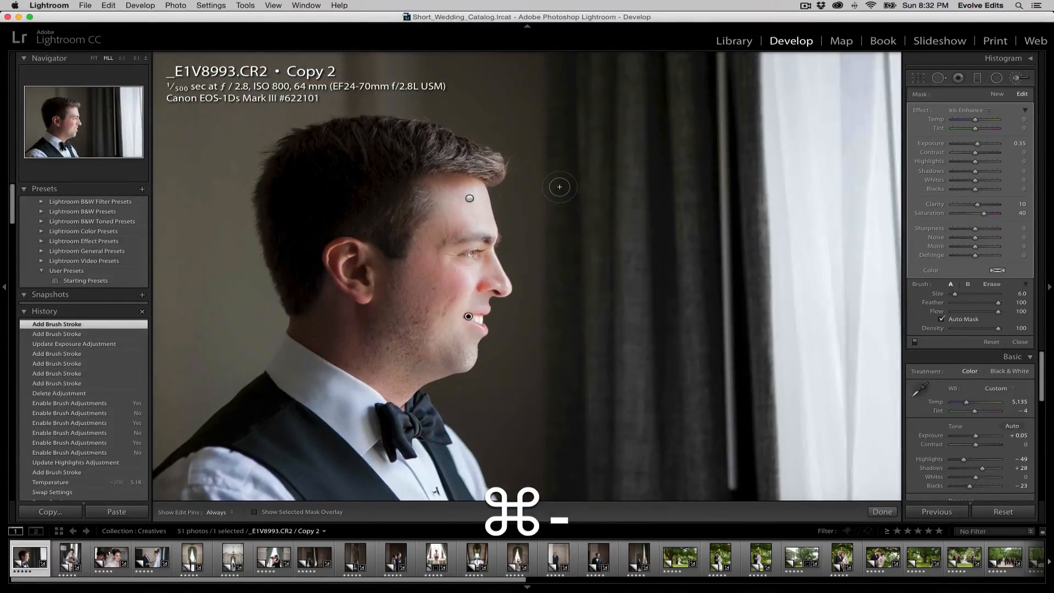
# - Reduce the overall amount of the Skin Soft H/L adjustment on the face until Clarity is -58
pyautogui.click(470, 200)
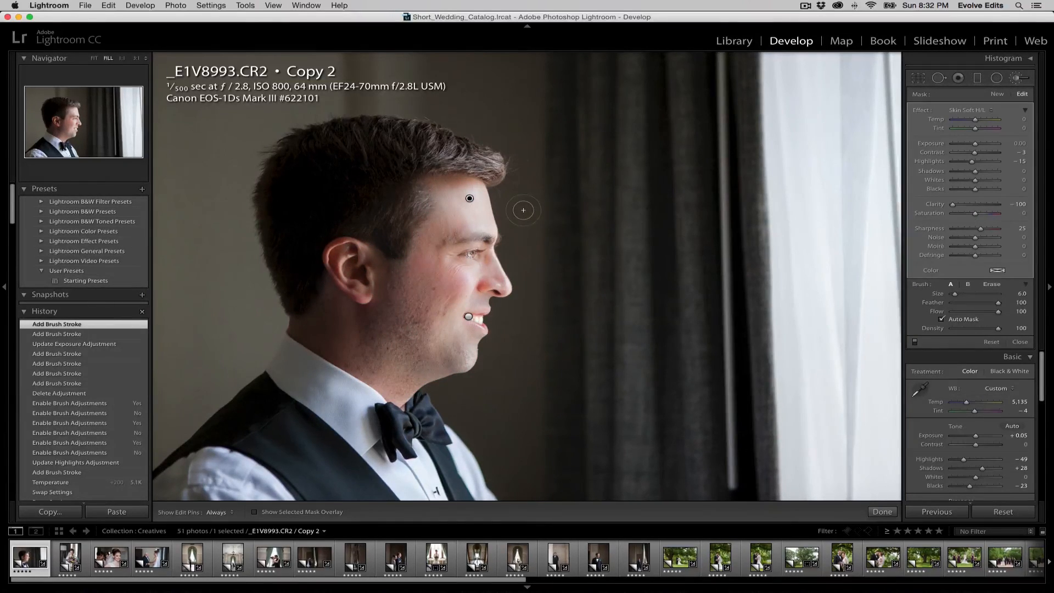
pyautogui.press('alt')
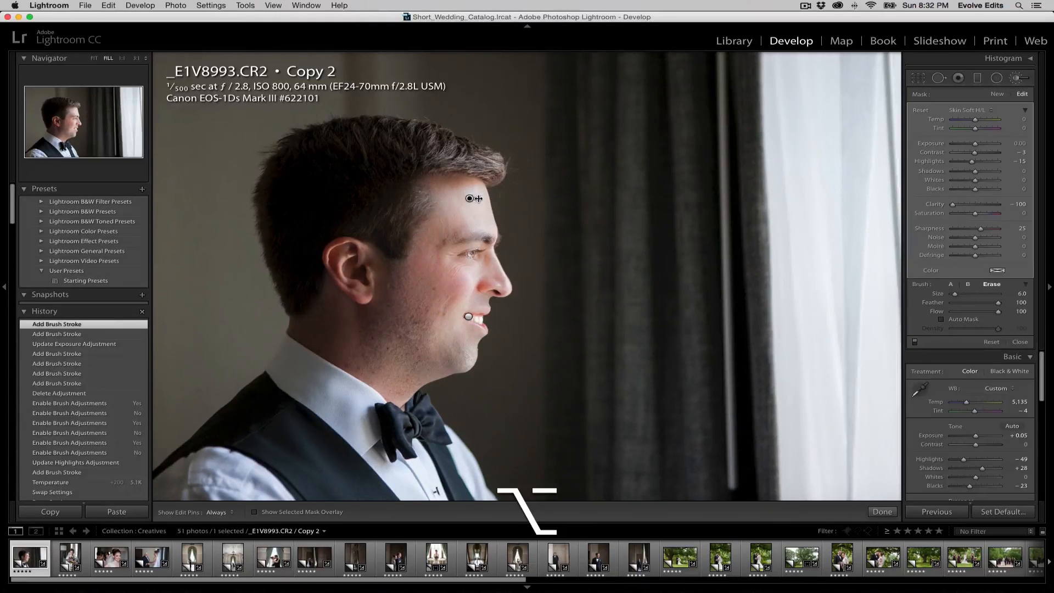
pyautogui.moveTo(502, 199)
pyautogui.mouseDown()
pyautogui.moveTo(373, 185)
pyautogui.moveTo(403, 188)
pyautogui.mouseUp()
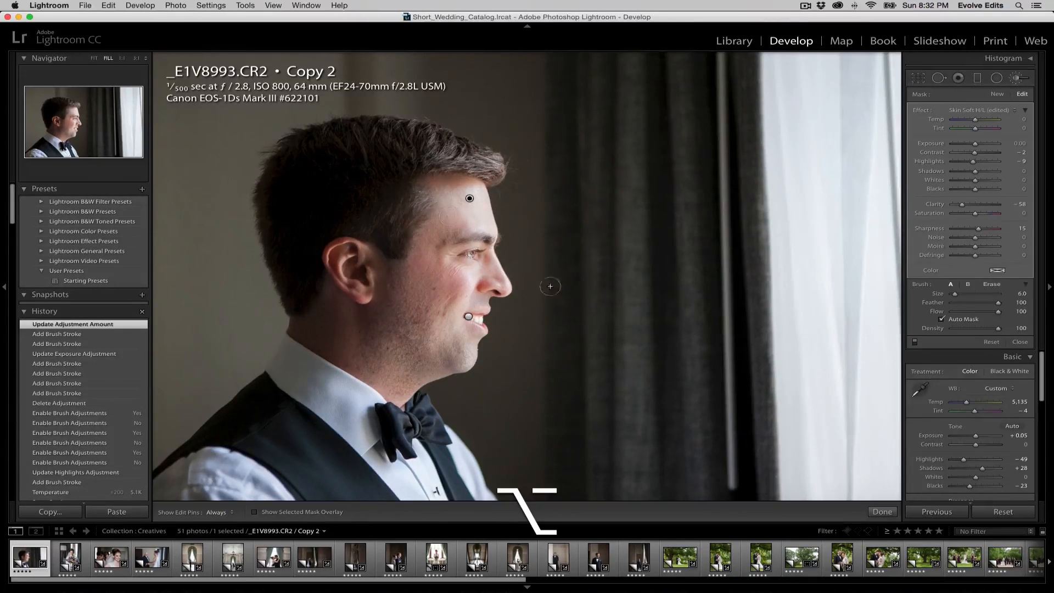
# - Compare the portrait with the brush adjustments off and on, and inspect the teeth and face adjustments
pyautogui.click(914, 342)
pyautogui.click(915, 342)
pyautogui.click(914, 342)
pyautogui.click(915, 342)
pyautogui.click(915, 342)
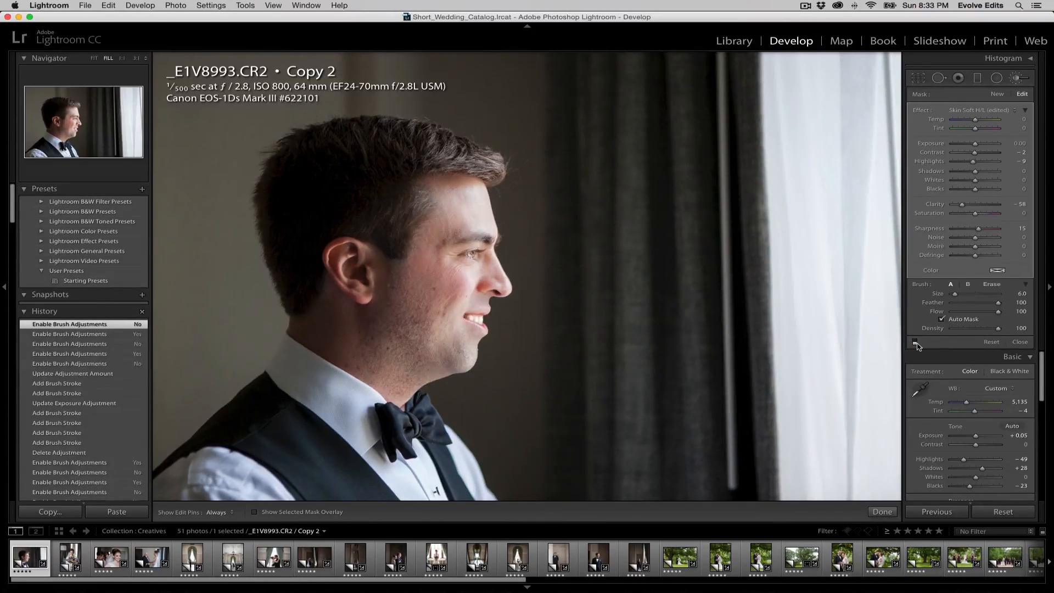
pyautogui.click(915, 342)
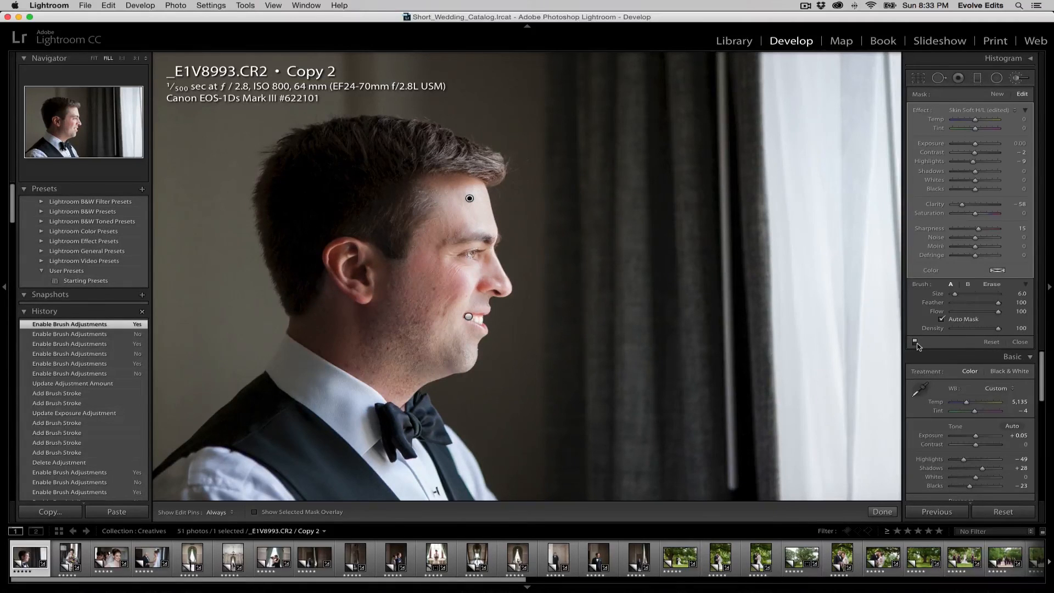
pyautogui.press('super+space')
pyautogui.press('super+minus')
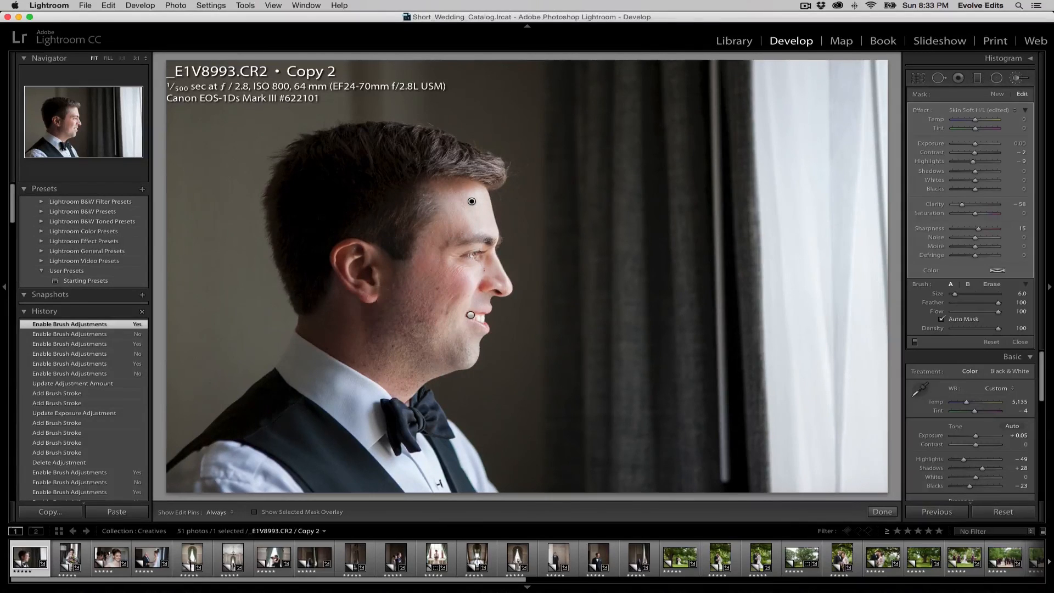
pyautogui.click(470, 316)
pyautogui.click(472, 202)
# - Find the photo _E1V0487.CR2 Copy 1 in the Creatives grid and show it as a side-by-side Before/After in Develop
pyautogui.press('g')
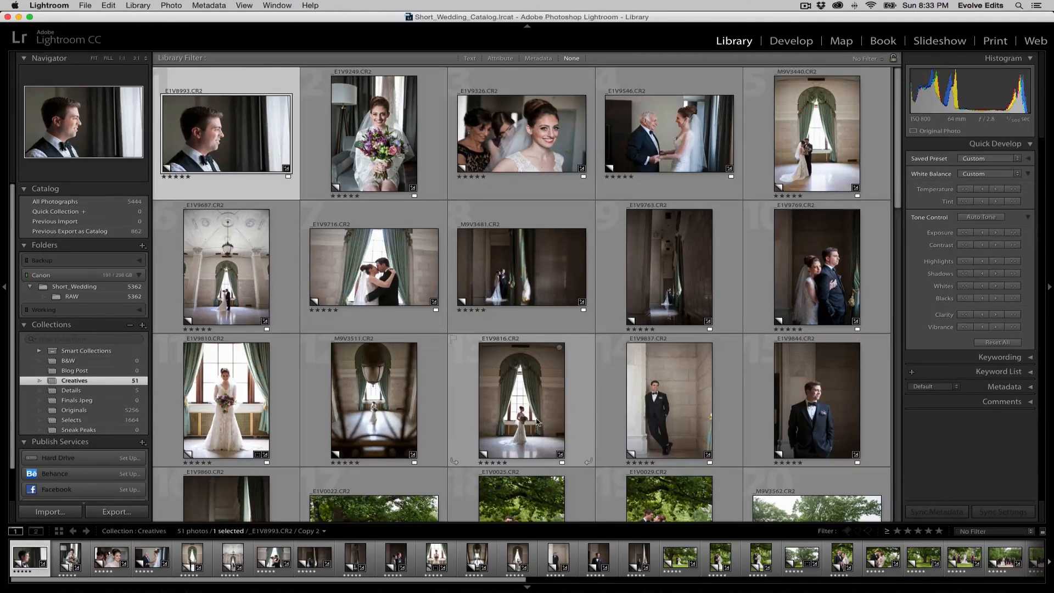
pyautogui.scroll(-6, 526, 421)
pyautogui.scroll(-3, 522, 396)
pyautogui.scroll(6, 524, 396)
pyautogui.scroll(-10, 526, 397)
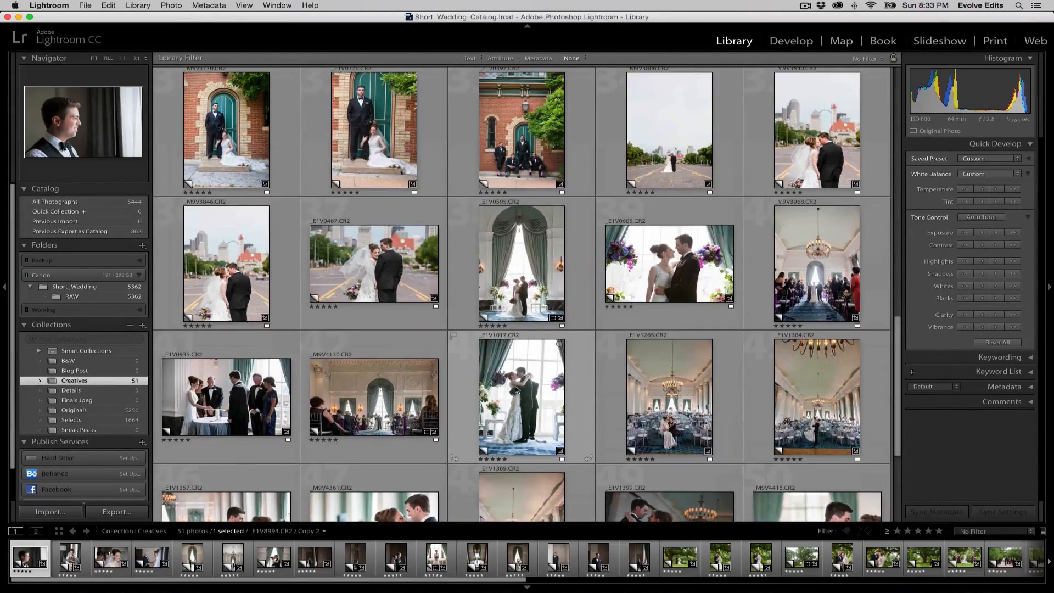
pyautogui.doubleClick(377, 295)
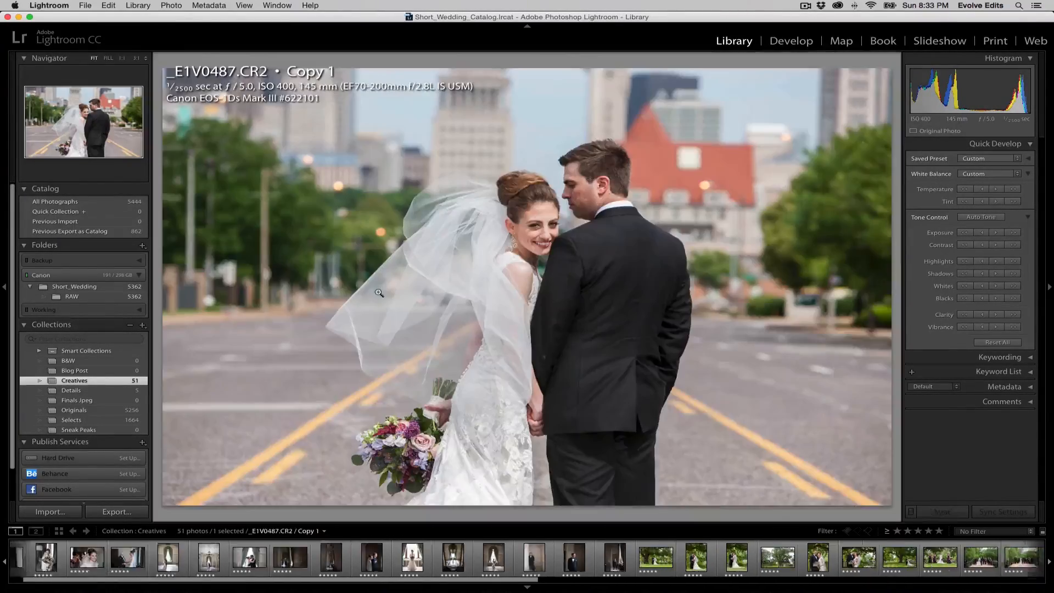
pyautogui.press('y')
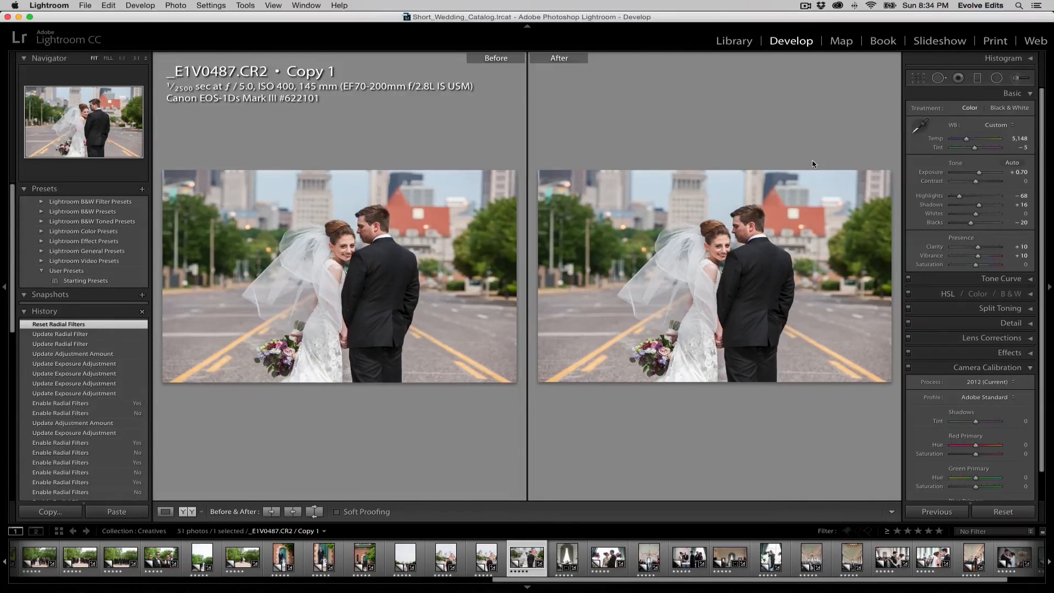
# - Start a new Radial Filter with the Burn (Darken) effect
pyautogui.press('shift')
pyautogui.hotkey('shift', 'm')
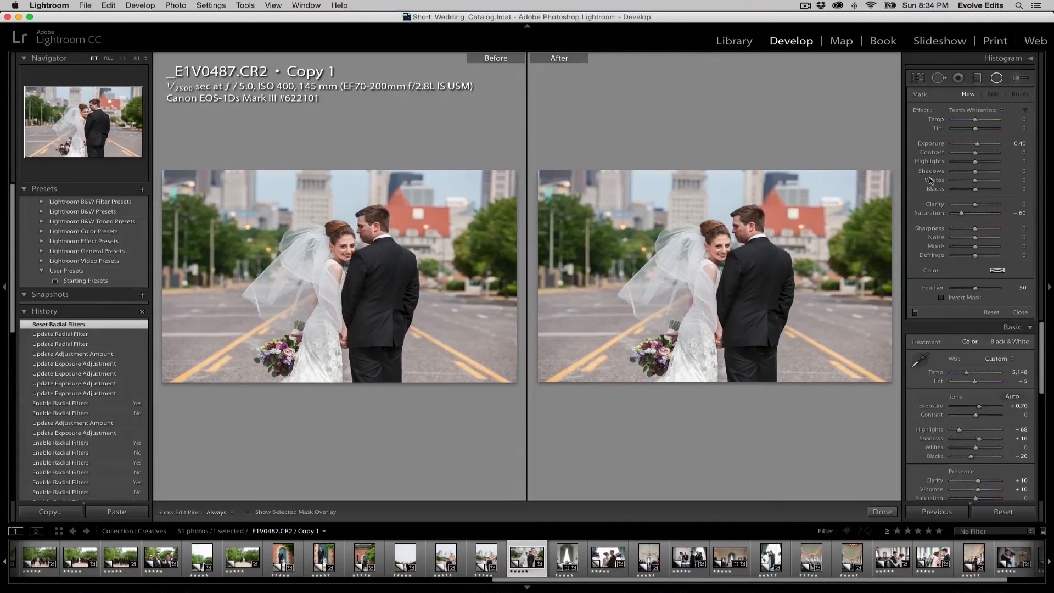
pyautogui.click(969, 111)
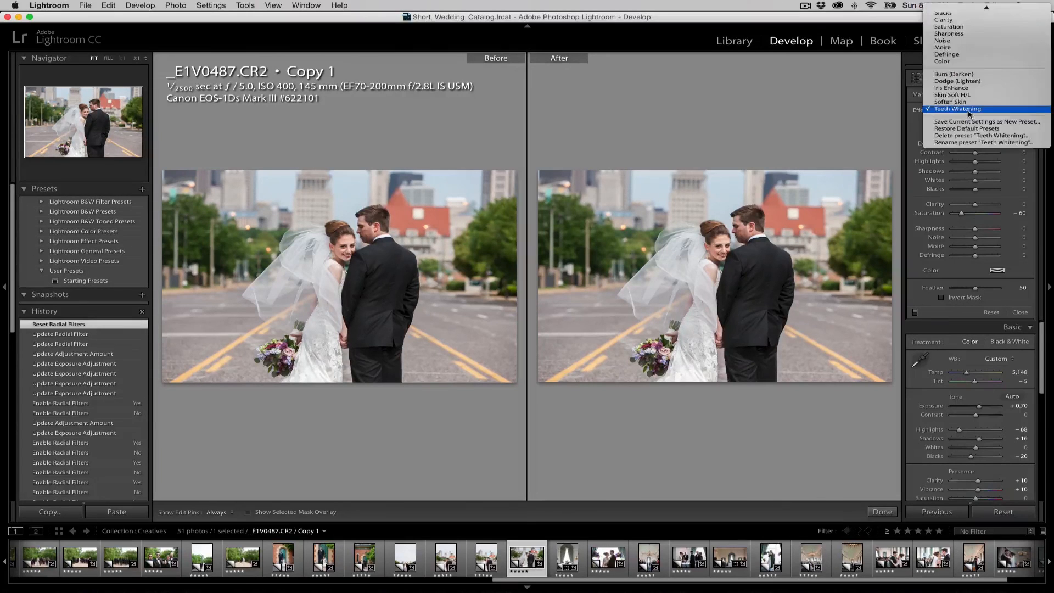
pyautogui.click(957, 75)
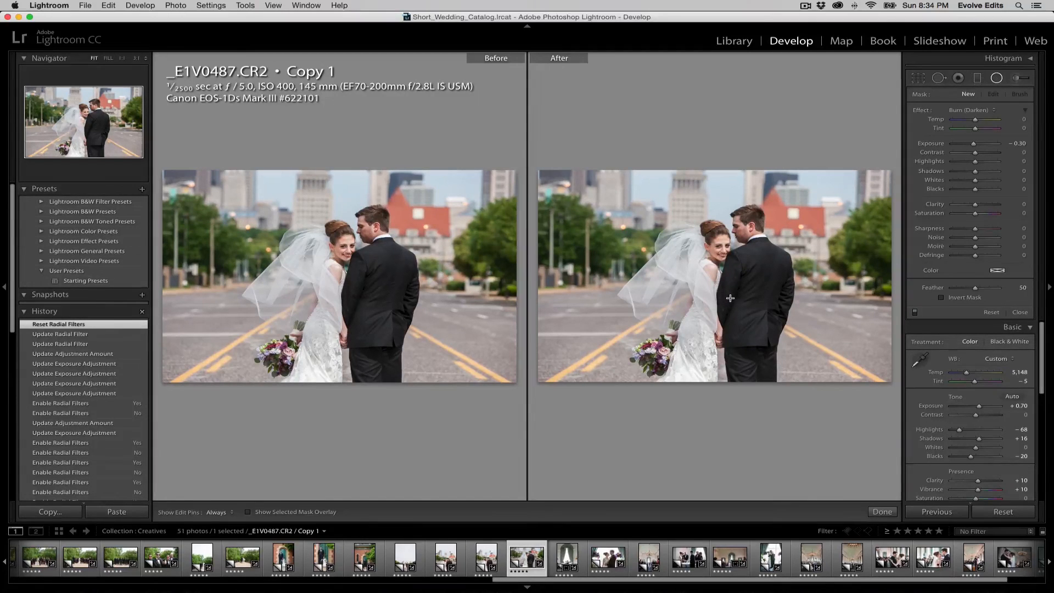
# - Try a radial filter around the couple with its exposure lowered to -0.99
pyautogui.moveTo(730, 295)
pyautogui.mouseDown()
pyautogui.moveTo(753, 225)
pyautogui.moveTo(800, 209)
pyautogui.mouseUp()
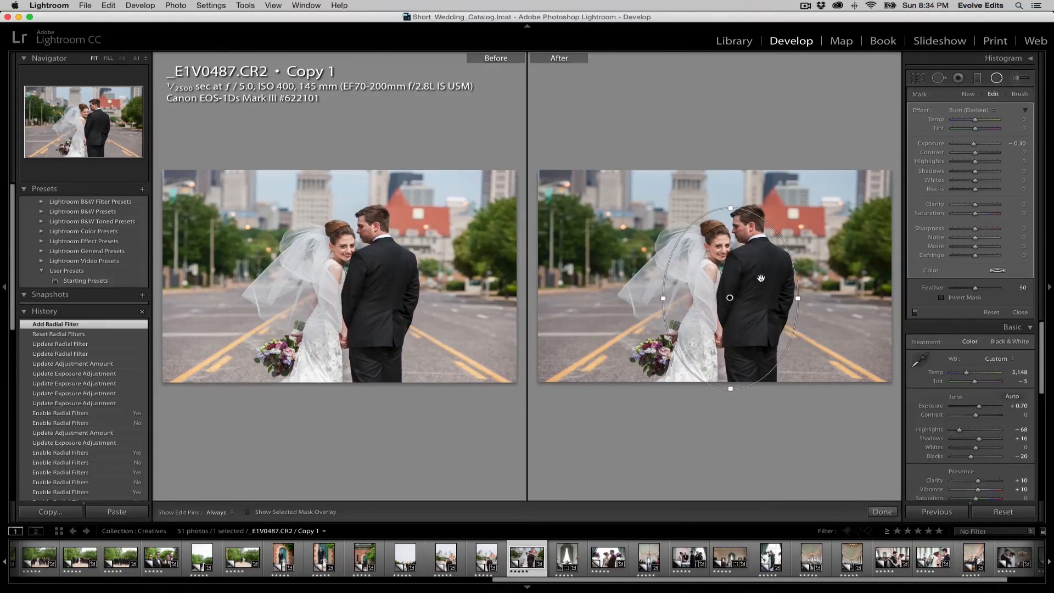
pyautogui.press('alt')
pyautogui.moveTo(729, 297)
pyautogui.mouseDown()
pyautogui.moveTo(624, 298)
pyautogui.moveTo(703, 300)
pyautogui.mouseUp()
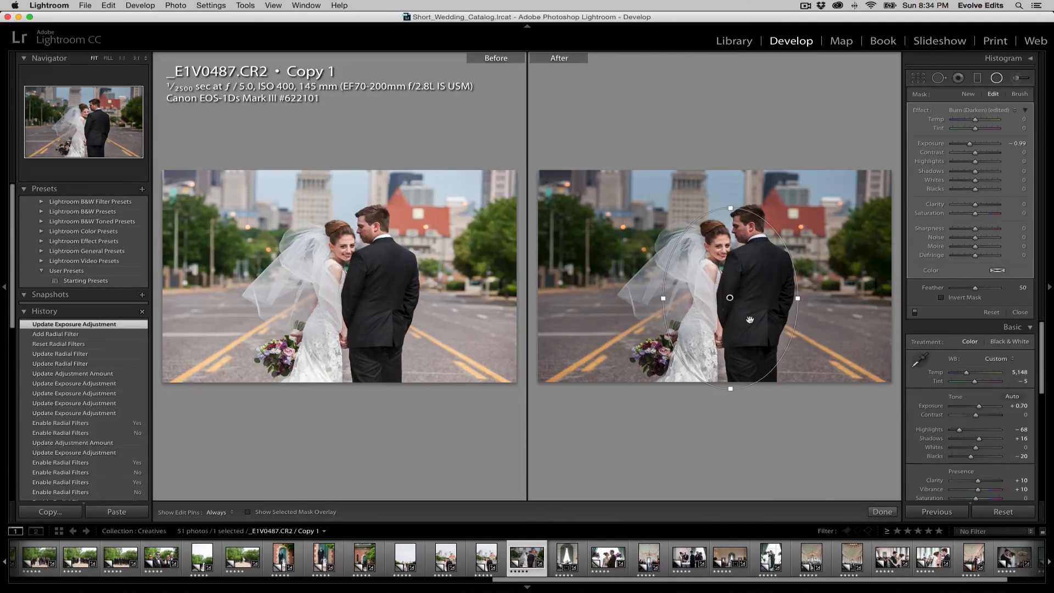
# - Compare the photo with the radial filter off and on, and reset the radial filters
pyautogui.click(915, 313)
pyautogui.click(915, 313)
pyautogui.click(915, 312)
pyautogui.click(915, 313)
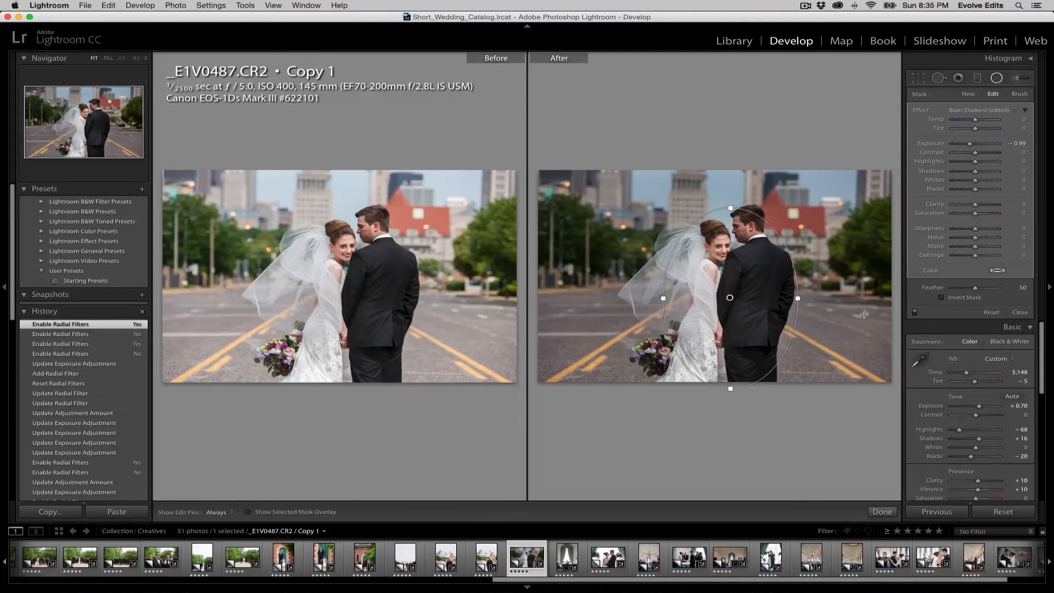
pyautogui.click(994, 314)
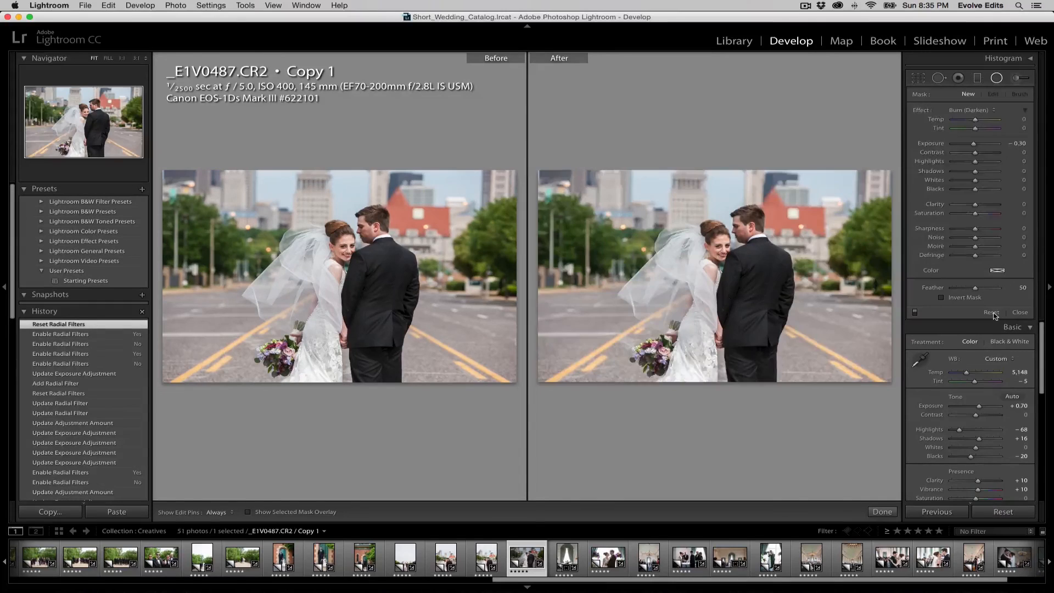
# - Try a wider radial filter around the couple and veil with exposure at -0.88, and delete it
pyautogui.press('shift')
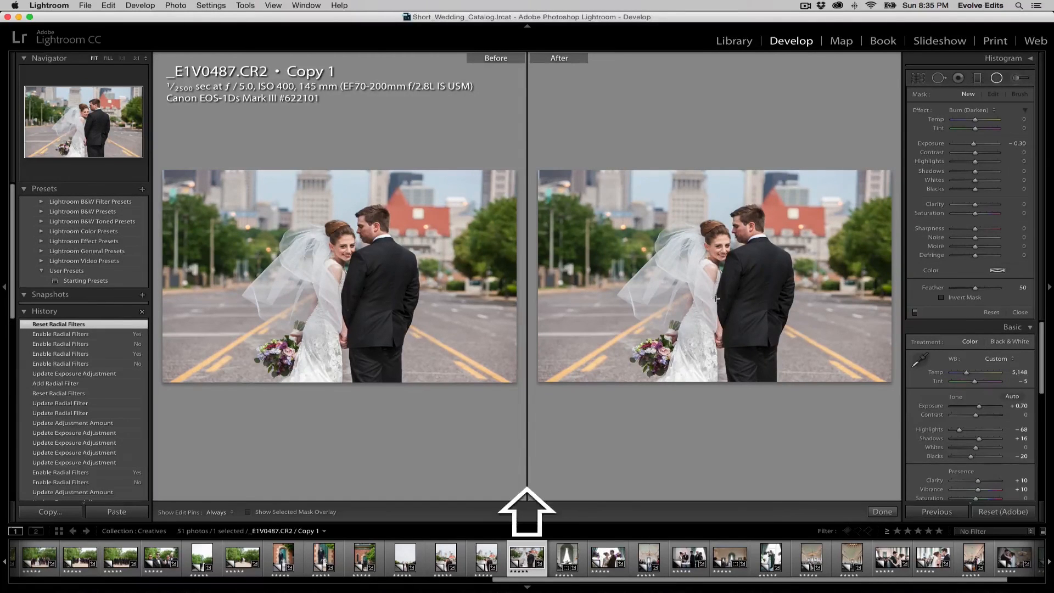
pyautogui.moveTo(717, 297); pyautogui.dragTo(746, 299)
pyautogui.moveTo(747, 111); pyautogui.dragTo(746, 82)
pyautogui.moveTo(718, 272); pyautogui.dragTo(719, 209)
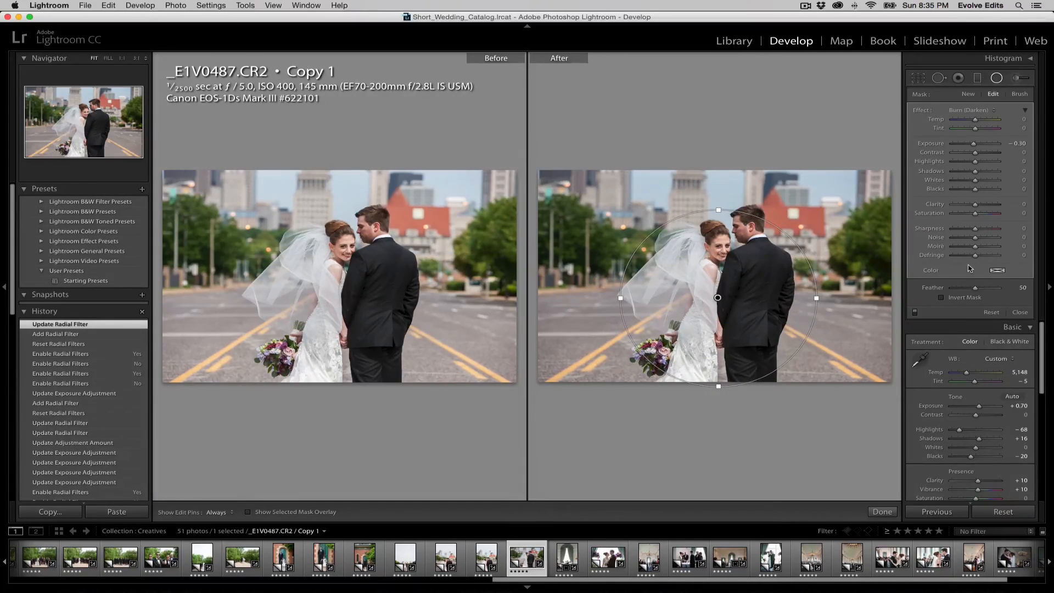
pyautogui.press('alt')
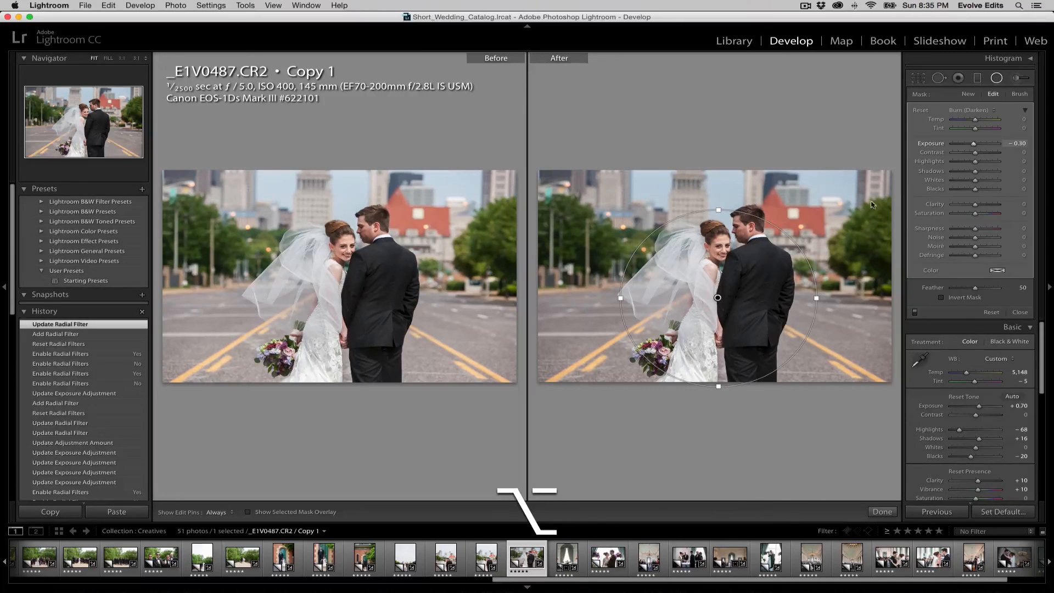
pyautogui.moveTo(718, 298)
pyautogui.mouseDown()
pyautogui.moveTo(681, 303)
pyautogui.moveTo(693, 304)
pyautogui.mouseUp()
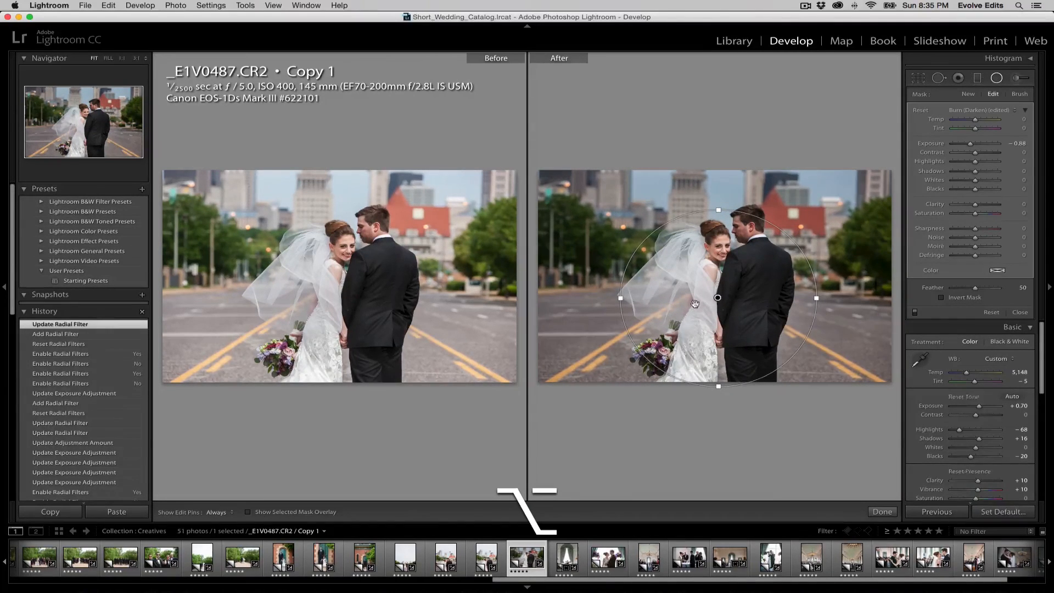
pyautogui.hotkey('alt', 'BackSpace')
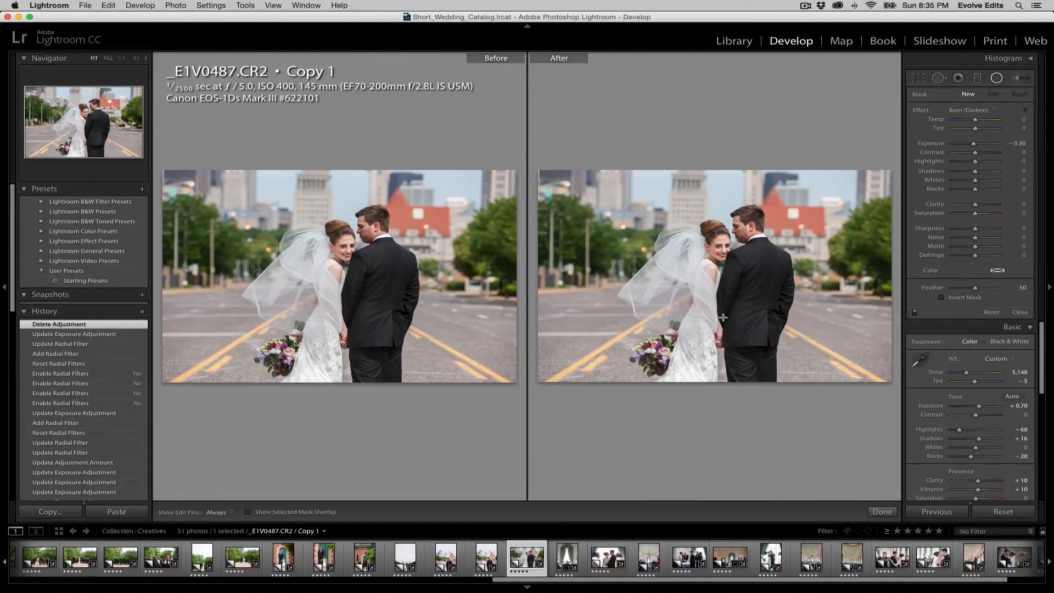
# - Draw a tall Burn (Darken) radial filter around the couple and lower its exposure to -1.18
pyautogui.moveTo(723, 296)
pyautogui.mouseDown()
pyautogui.moveTo(736, 260)
pyautogui.moveTo(782, 234)
pyautogui.moveTo(795, 200)
pyautogui.mouseUp()
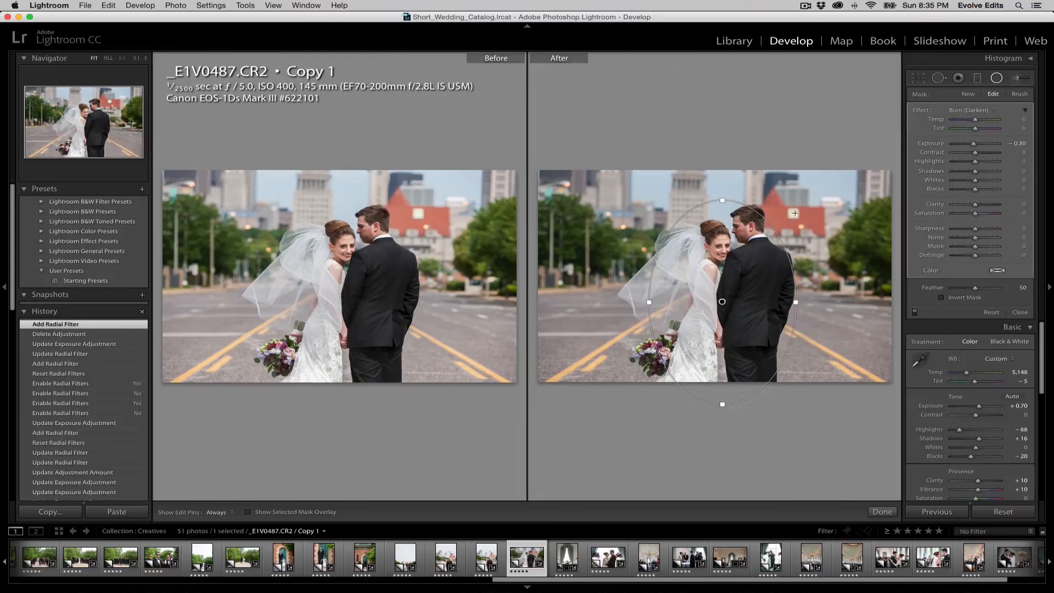
pyautogui.press('alt')
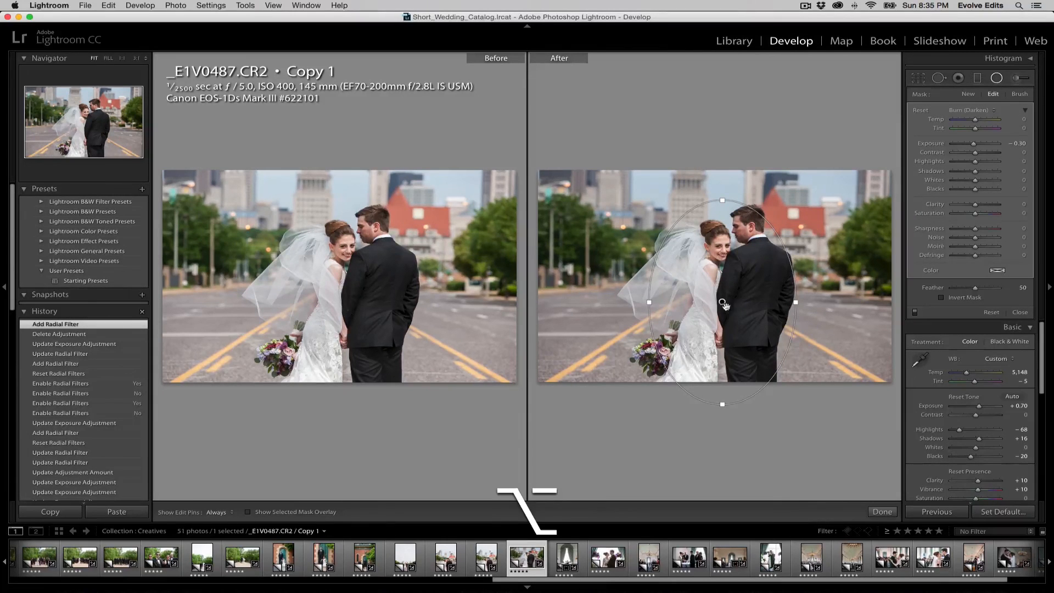
pyautogui.moveTo(721, 302); pyautogui.dragTo(722, 402)
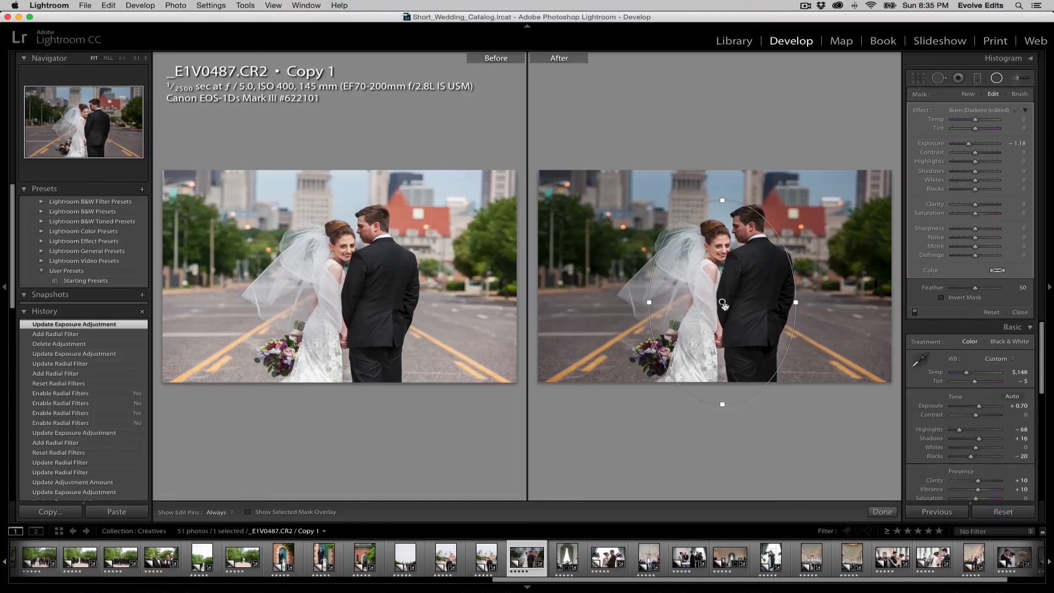
# - Switch the radial filter's mask to brush editing and check the brush's Erase mode
pyautogui.hotkey('shift', 't')
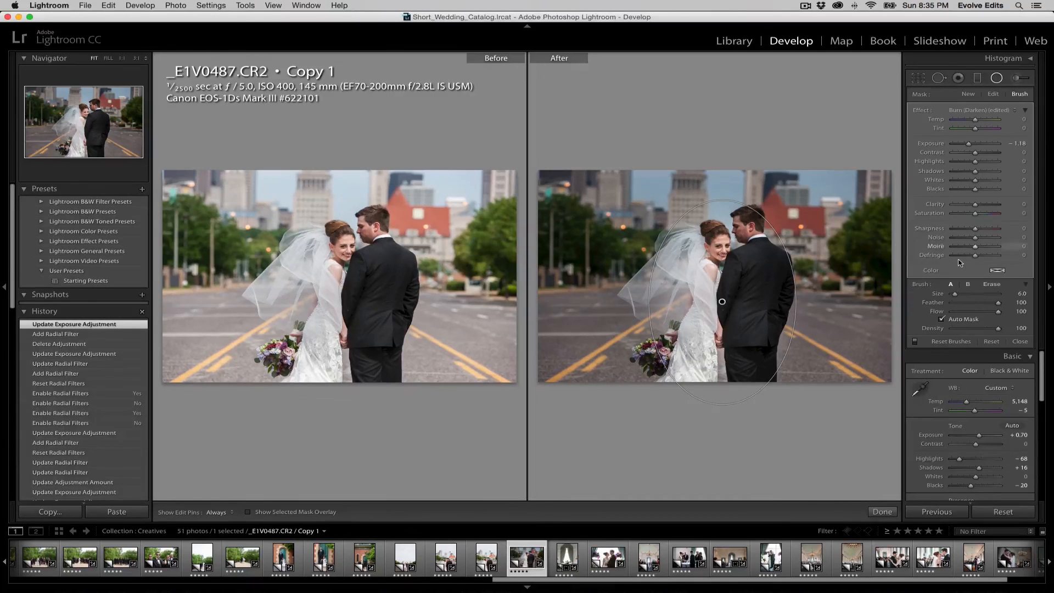
pyautogui.press('alt')
pyautogui.press('alt')
pyautogui.press('alt')
pyautogui.hotkey('shift', 't')
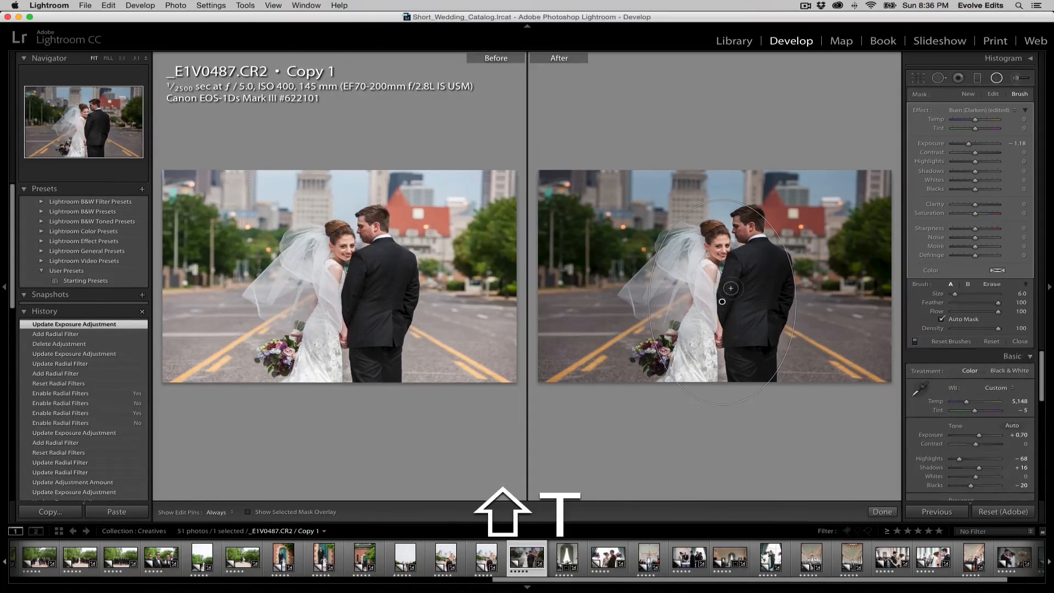
# - Set the radial filter's mask to brush editing and erase the darkening over the bride's lower veil with an enlarged eraser
pyautogui.hotkey('shift', 't')
pyautogui.hotkey('shift', 't')
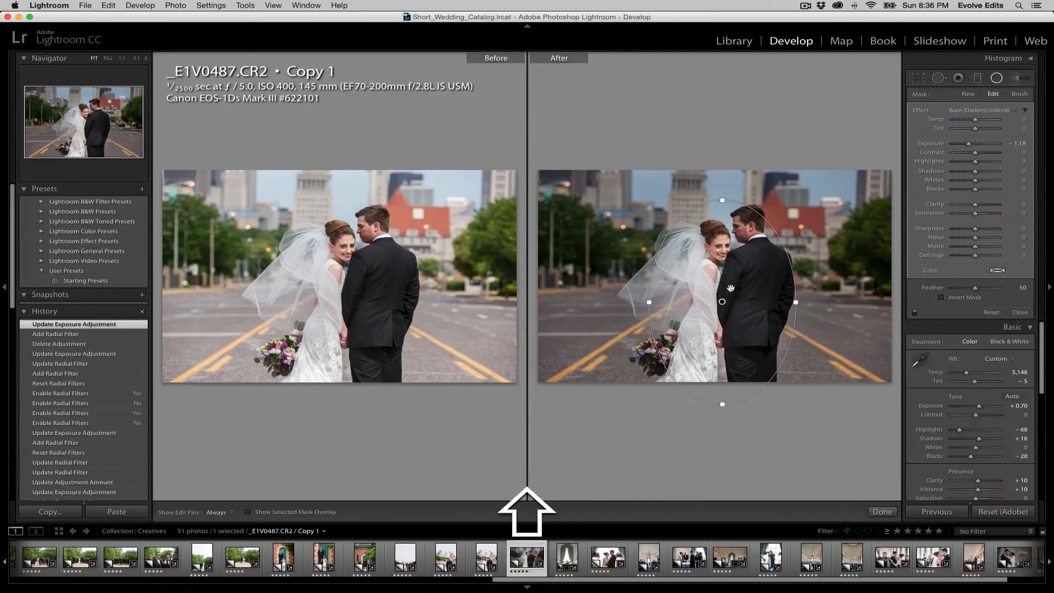
pyautogui.hotkey('shift', 't')
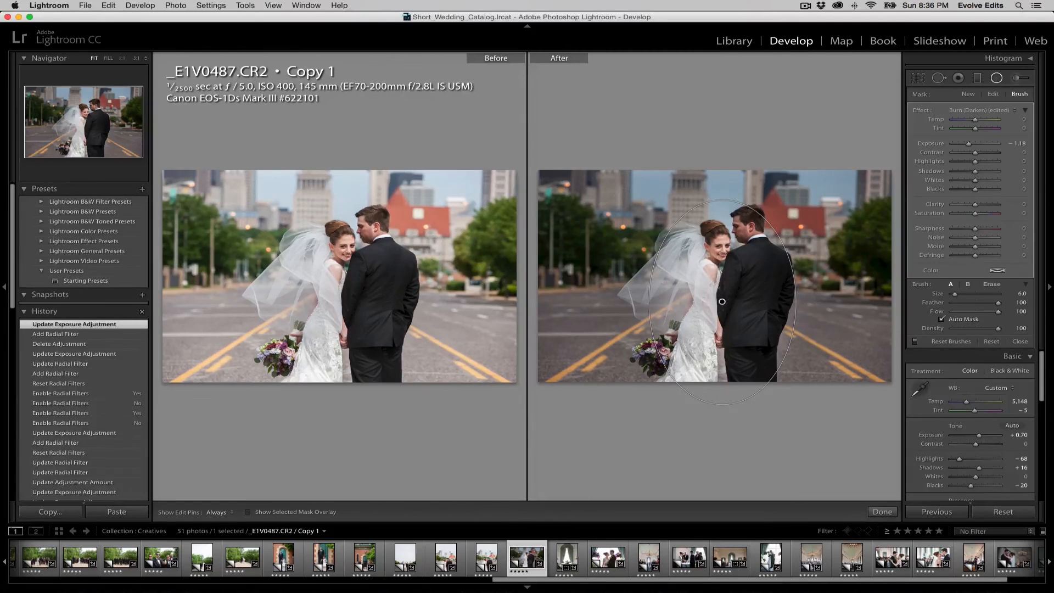
pyautogui.press('alt')
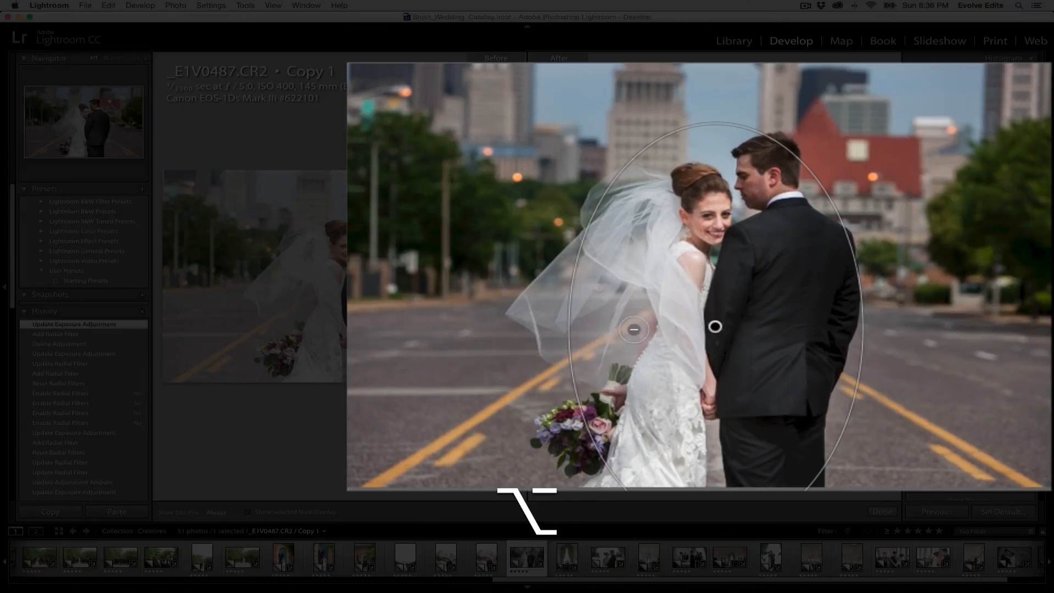
pyautogui.hotkey('alt', ']')
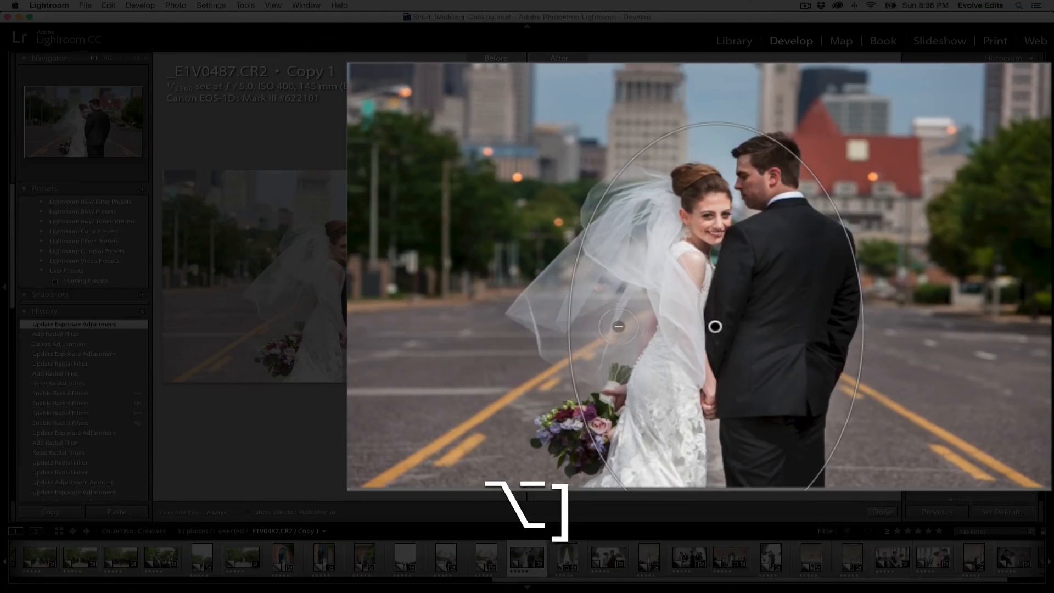
pyautogui.moveTo(619, 323); pyautogui.dragTo(622, 316)
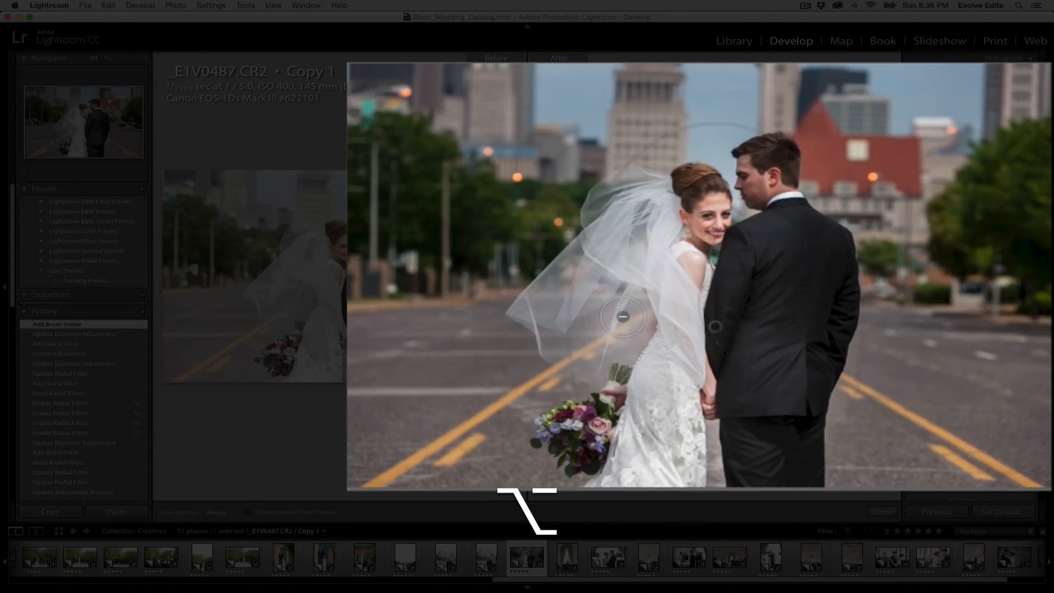
# - With the edit pins hidden, paint the darkening onto the road behind the lower veil and the gap between the dress and the groom's trousers
pyautogui.press('h')
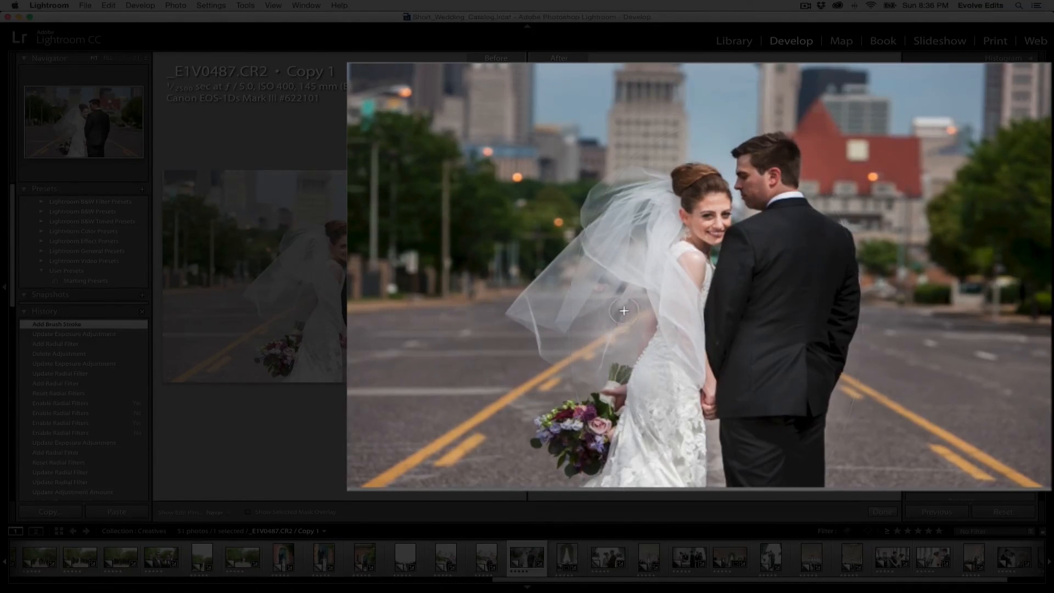
pyautogui.moveTo(614, 310)
pyautogui.mouseDown()
pyautogui.moveTo(592, 307)
pyautogui.moveTo(596, 362)
pyautogui.moveTo(631, 335)
pyautogui.moveTo(633, 302)
pyautogui.moveTo(620, 292)
pyautogui.moveTo(636, 306)
pyautogui.moveTo(636, 330)
pyautogui.moveTo(639, 321)
pyautogui.moveTo(604, 350)
pyautogui.moveTo(614, 320)
pyautogui.moveTo(586, 339)
pyautogui.moveTo(573, 367)
pyautogui.moveTo(591, 294)
pyautogui.moveTo(582, 297)
pyautogui.moveTo(573, 256)
pyautogui.moveTo(595, 277)
pyautogui.moveTo(571, 225)
pyautogui.moveTo(593, 311)
pyautogui.mouseUp()
pyautogui.press('[')
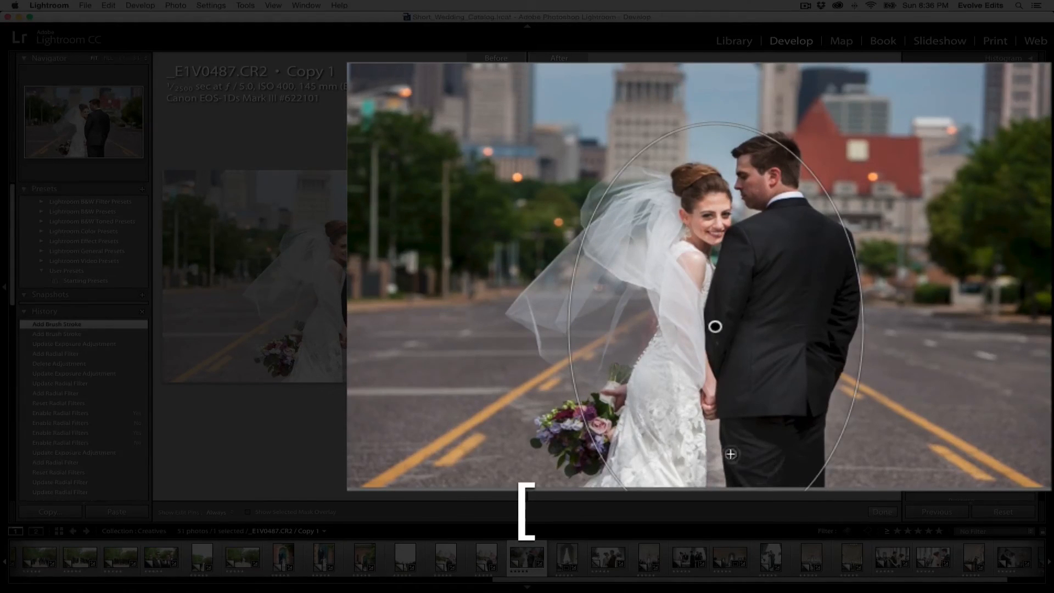
pyautogui.press(']')
pyautogui.press('[')
pyautogui.press('h')
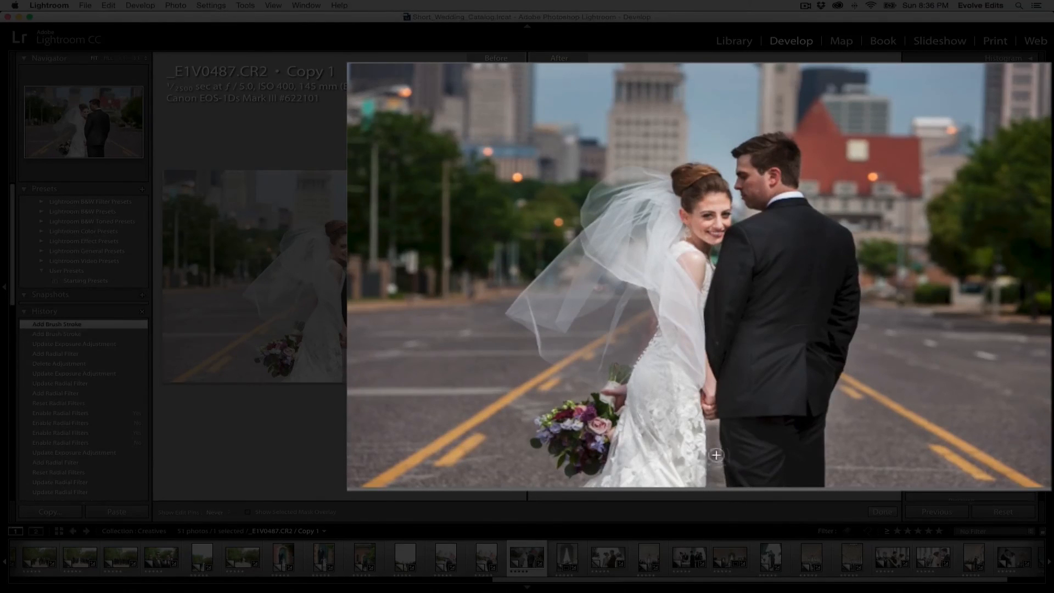
pyautogui.moveTo(720, 486)
pyautogui.mouseDown()
pyautogui.moveTo(720, 453)
pyautogui.moveTo(723, 486)
pyautogui.mouseUp()
# - Paint the darkening onto the background beside the groom's arm and above the bride's head with an enlarged brush
pyautogui.press('h')
pyautogui.press(']')
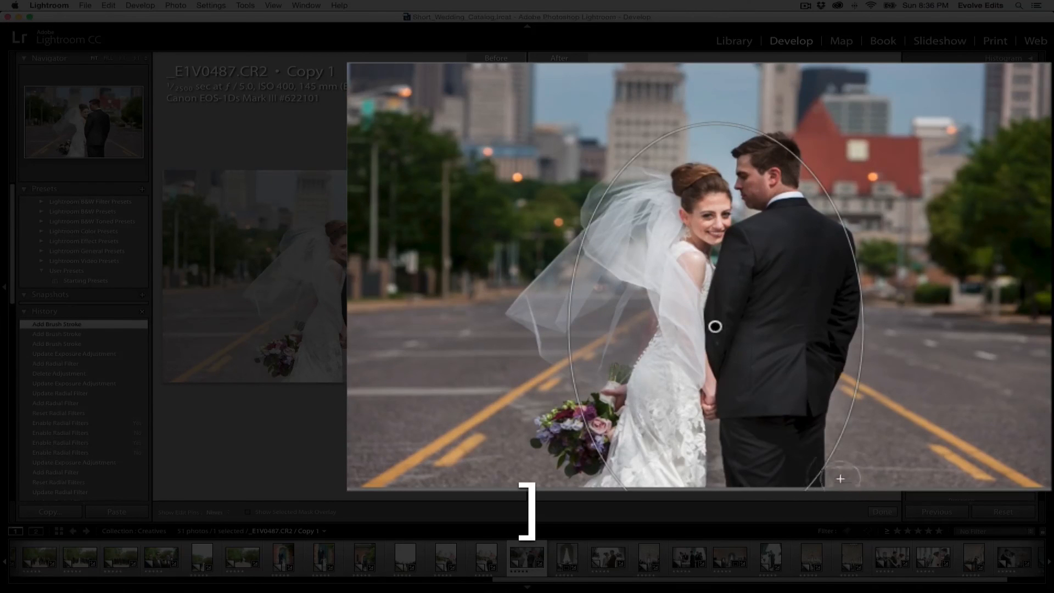
pyautogui.press('h')
pyautogui.click(878, 318)
pyautogui.press('h')
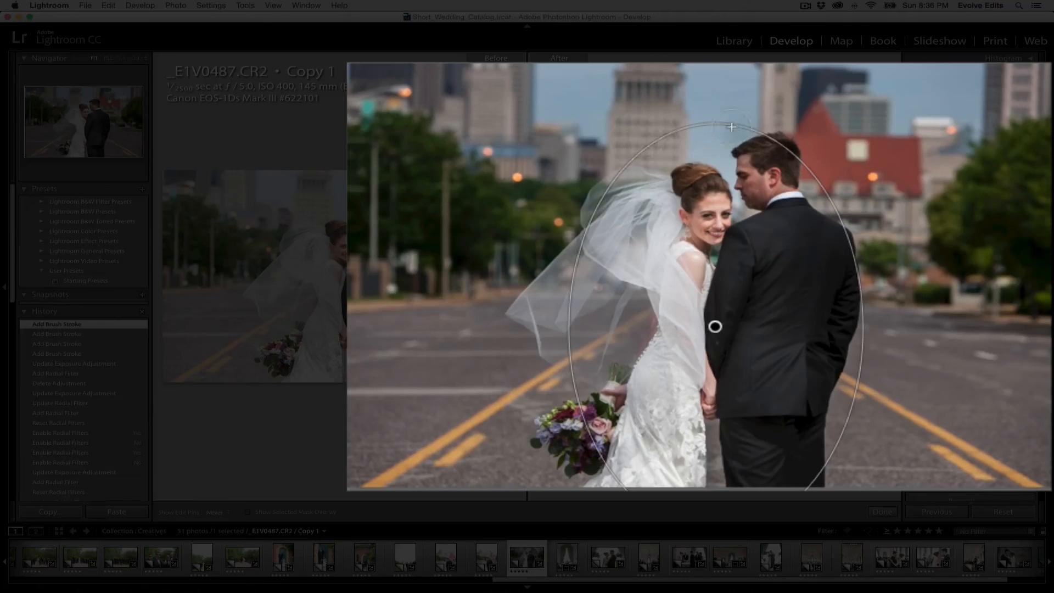
pyautogui.press('h')
pyautogui.moveTo(673, 145); pyautogui.dragTo(730, 137)
pyautogui.press('h')
# - View only the edited photo and paint the darkening into the background between the couple's heads with a size 4.0 brush
pyautogui.press('[')
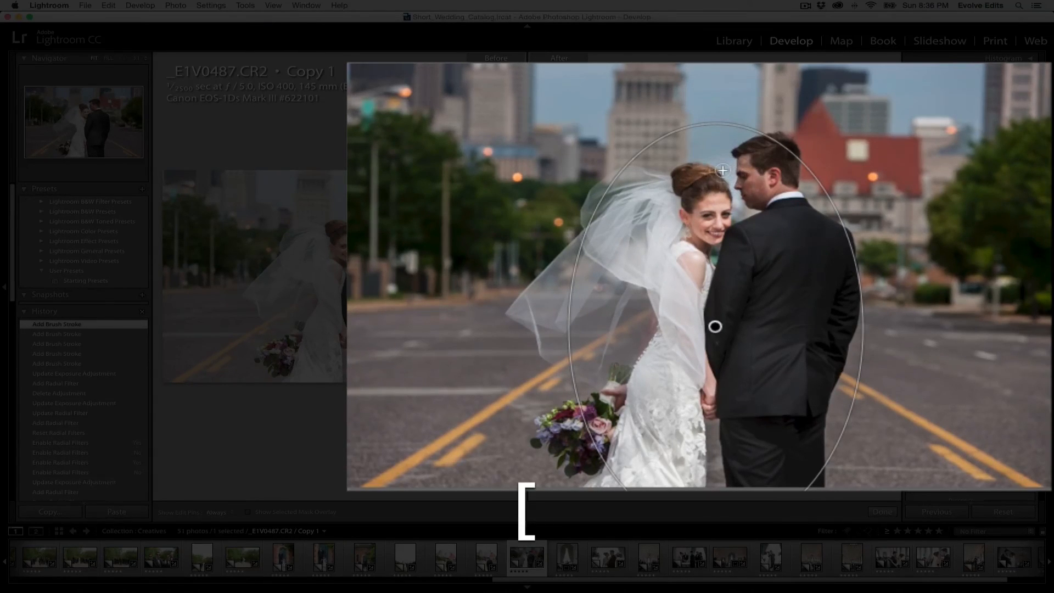
pyautogui.press('d')
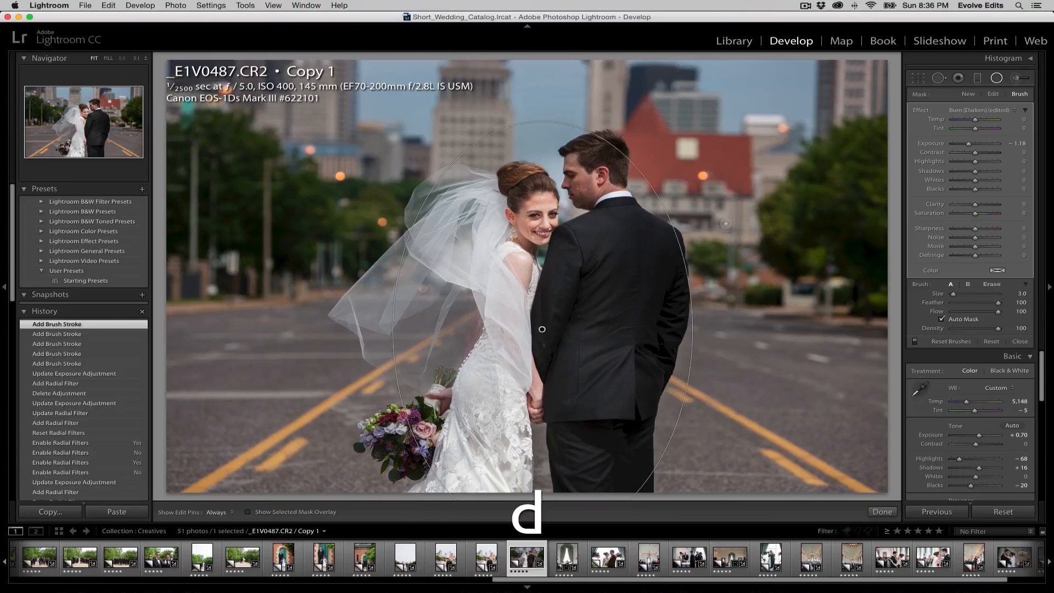
pyautogui.press('[')
pyautogui.press(']')
pyautogui.press('h')
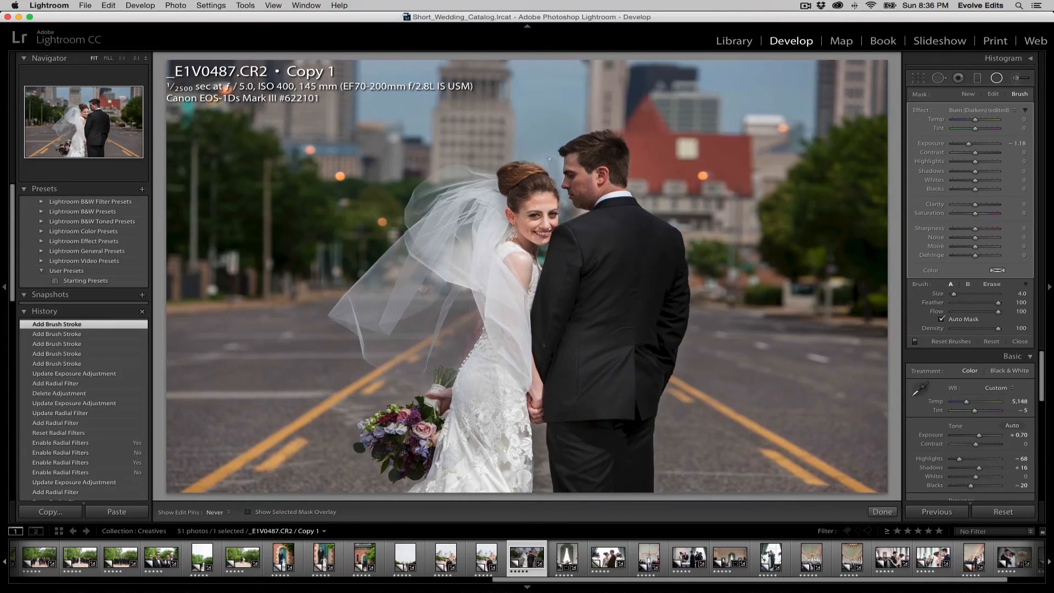
pyautogui.moveTo(543, 160); pyautogui.dragTo(546, 163)
pyautogui.press('h')
pyautogui.press('h')
# - Erase the darkening that spills onto the couple's faces with the radial filter's Erase brush
pyautogui.press('alt')
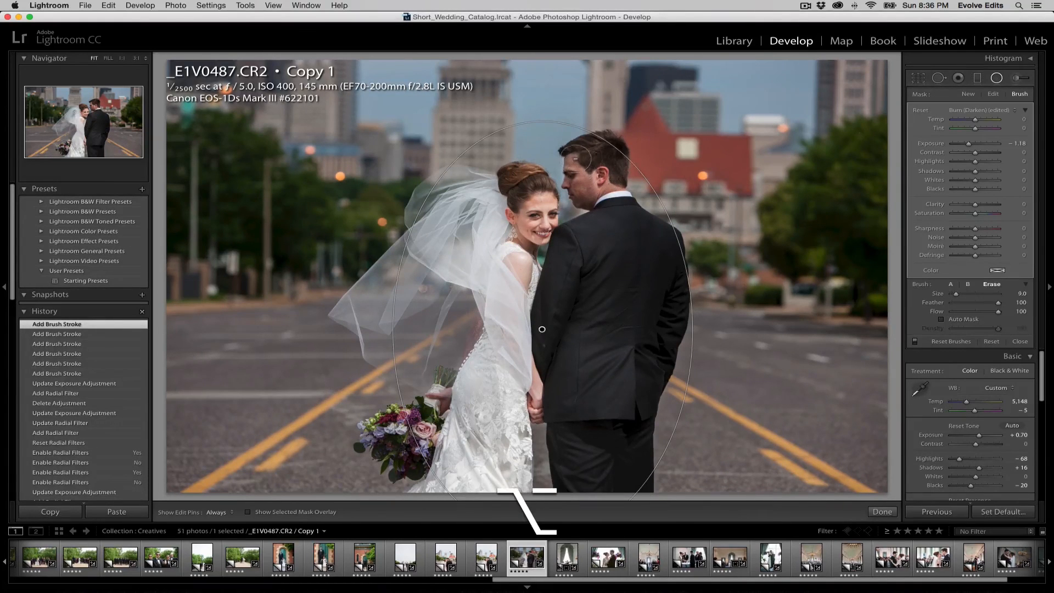
pyautogui.moveTo(578, 169)
pyautogui.mouseDown()
pyautogui.moveTo(579, 185)
pyautogui.moveTo(601, 200)
pyautogui.moveTo(537, 218)
pyautogui.moveTo(538, 231)
pyautogui.mouseUp()
pyautogui.press('h')
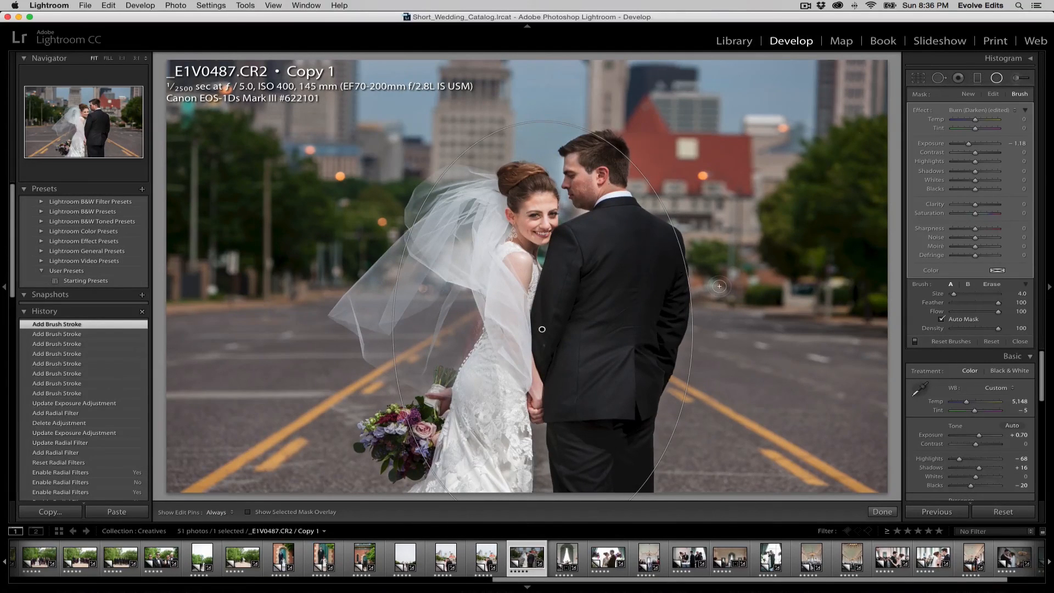
# - Close the radial filter to inspect the retouched photo of the couple without its overlay
pyautogui.press('space')
pyautogui.press('super+minus')
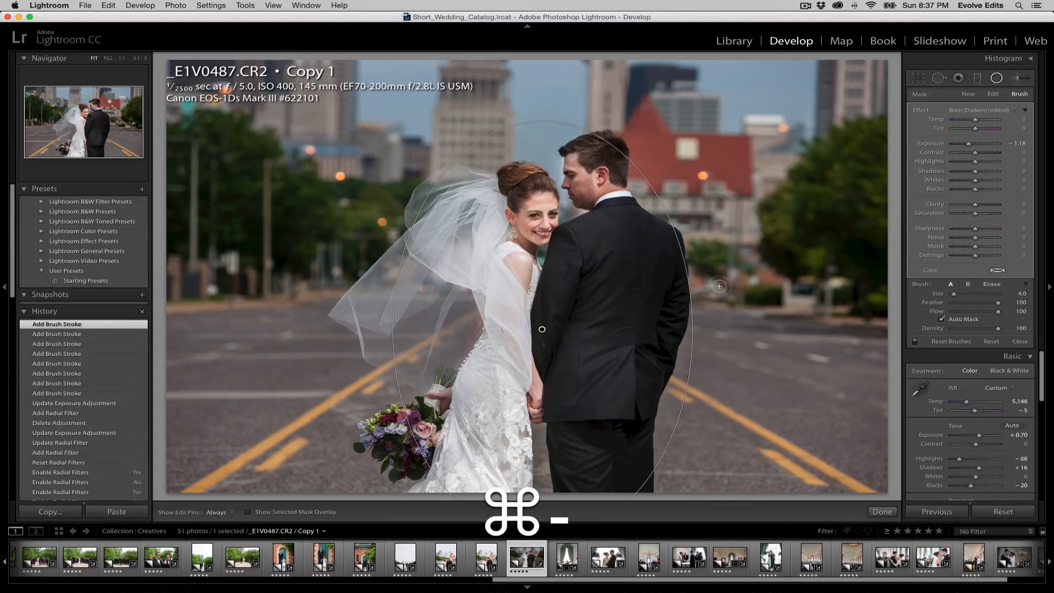
pyautogui.press('space')
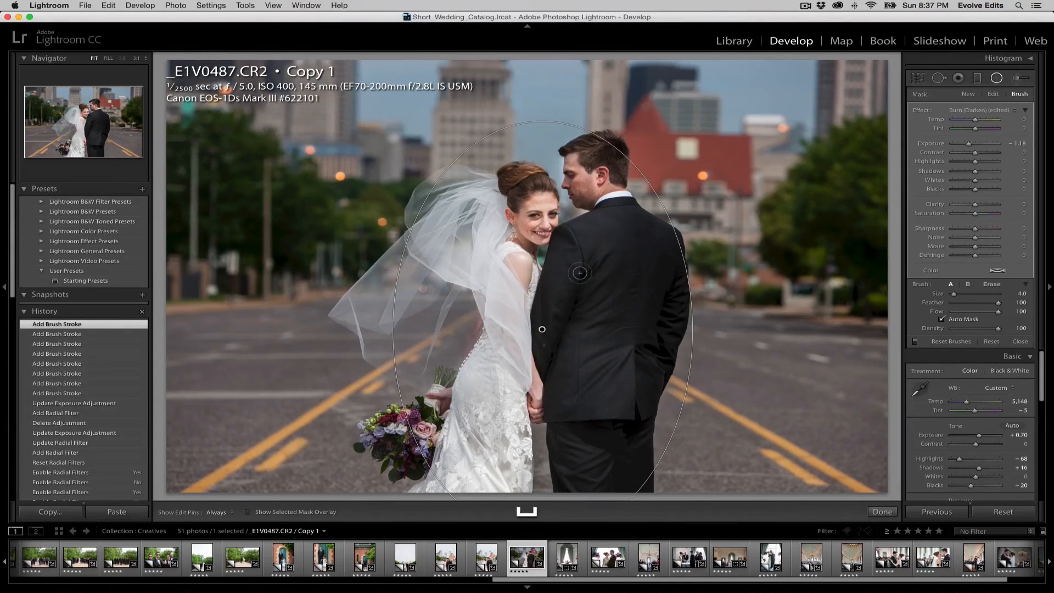
pyautogui.press('super+0')
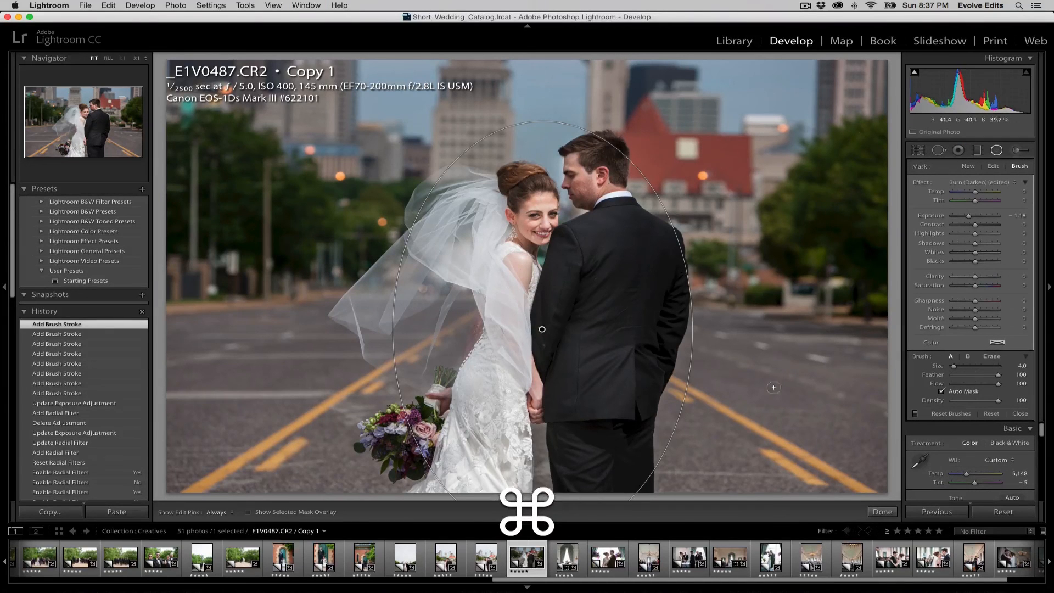
pyautogui.click(1019, 414)
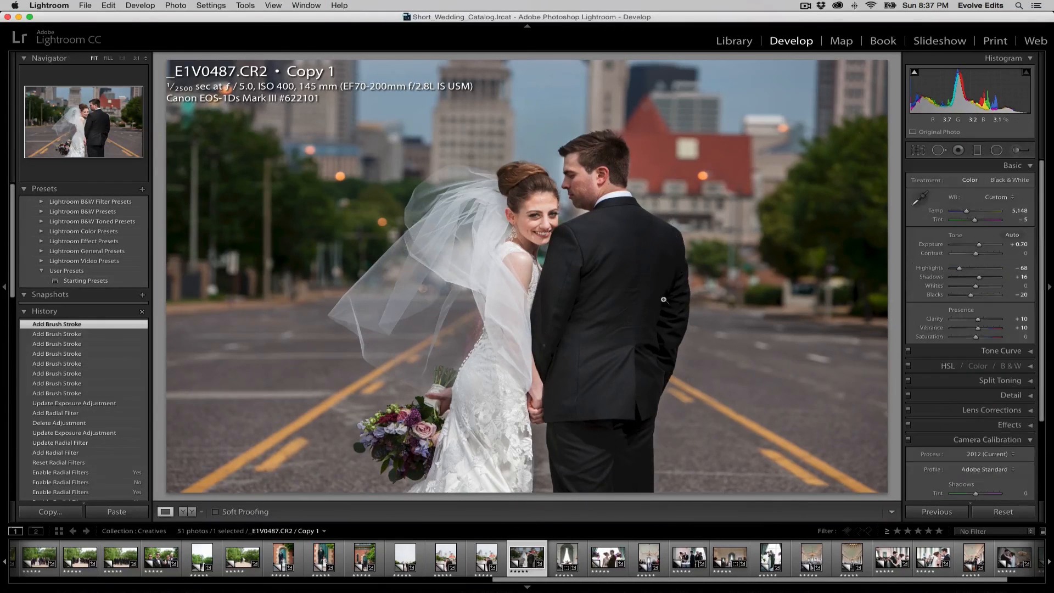
pyautogui.press('super+0')
pyautogui.press('space')
pyautogui.press('space')
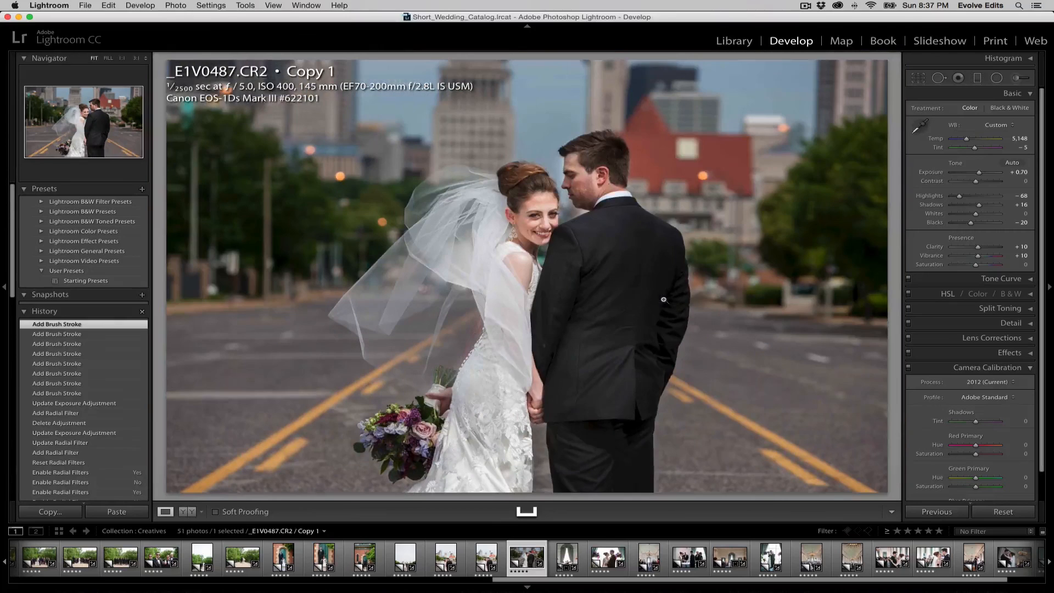
# - Compare the photo before and after side by side, without the secondary display window
pyautogui.press('d')
pyautogui.press('y')
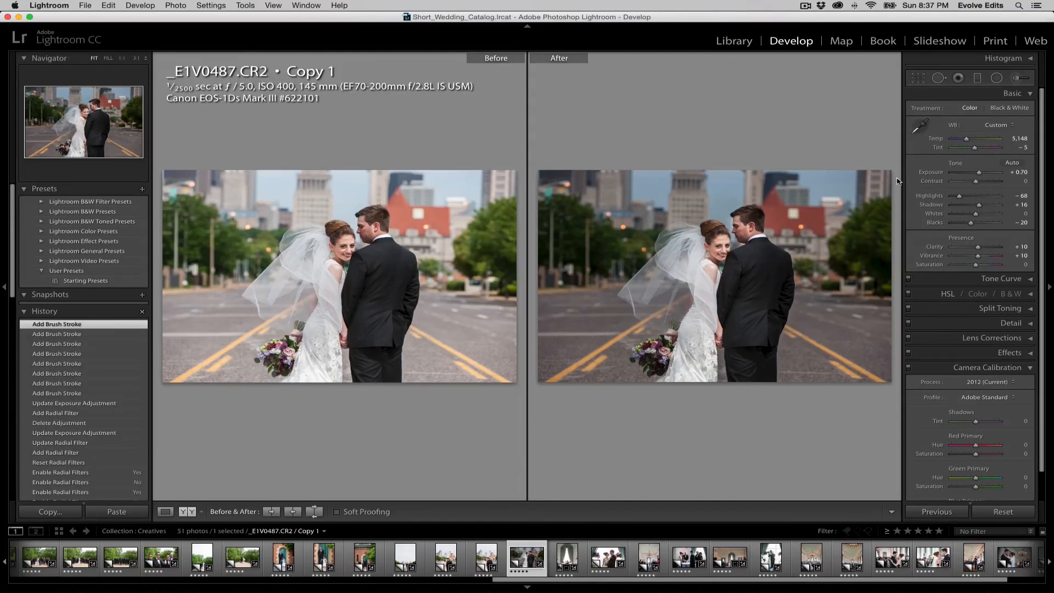
pyautogui.hotkey('shift', 'n')
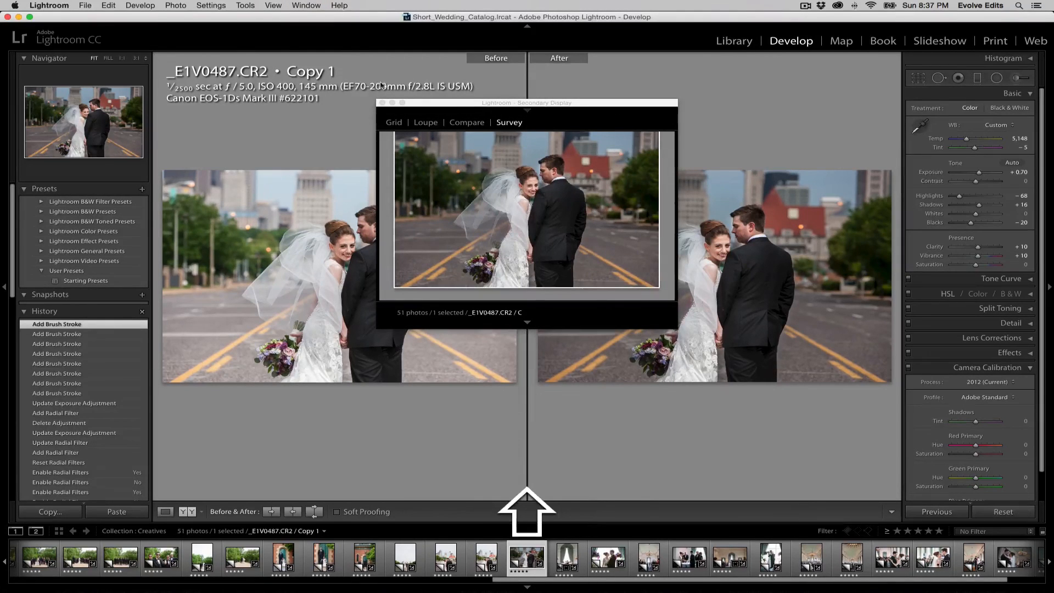
pyautogui.click(383, 102)
# - Reopen the radial filter around the couple and set its exposure to -0.81
pyautogui.hotkey('shift', 'm')
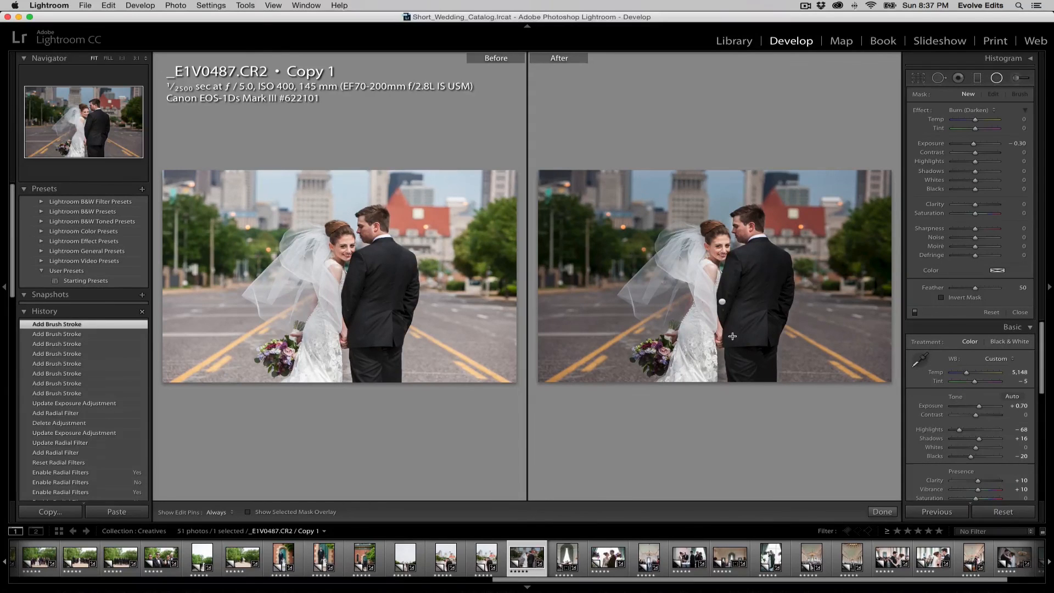
pyautogui.click(723, 303)
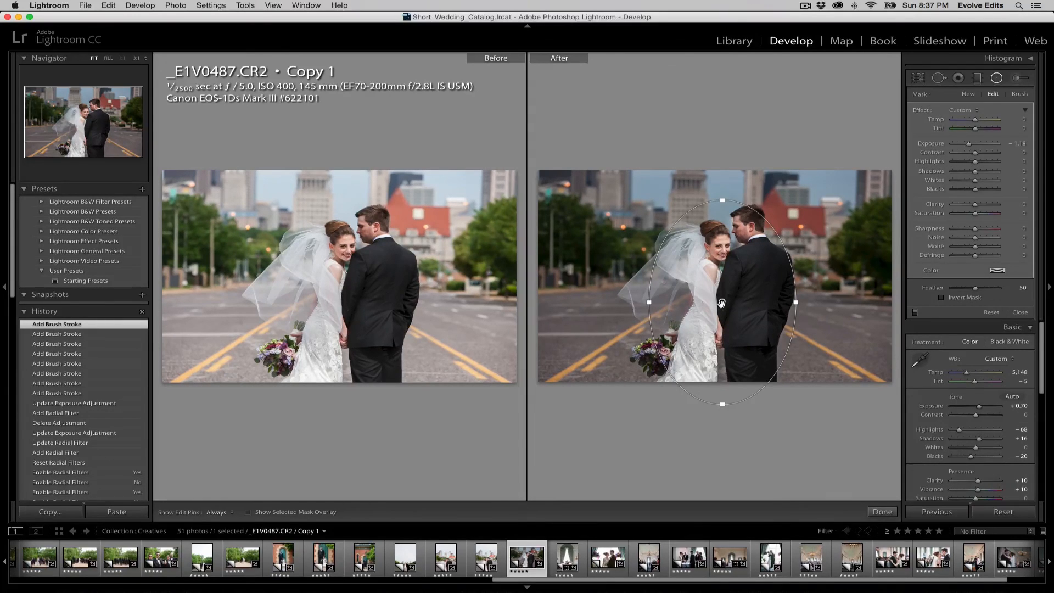
pyautogui.press('alt')
pyautogui.moveTo(723, 302); pyautogui.dragTo(738, 304)
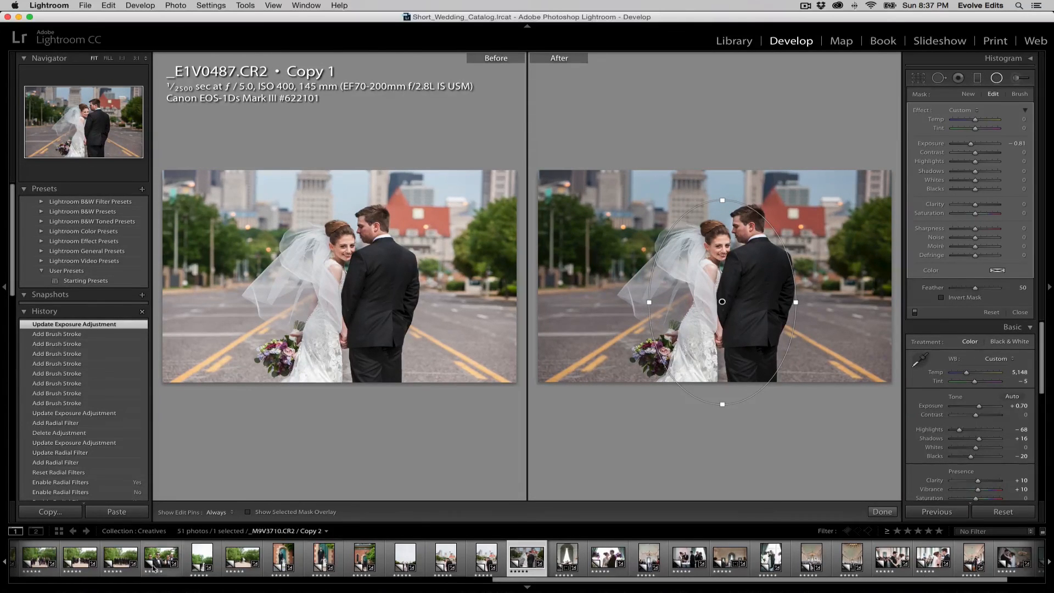
# - Open the groom's window portrait _E1V8993.CR2 Copy 2 and reset its Adjustment Brush edits
pyautogui.scroll(10, 158, 568)
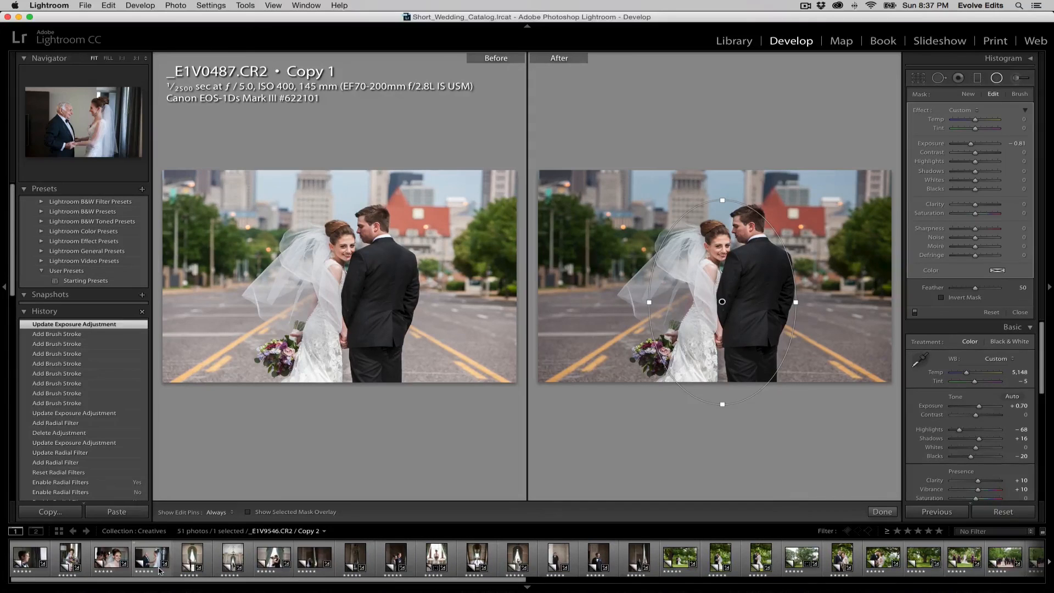
pyautogui.click(30, 557)
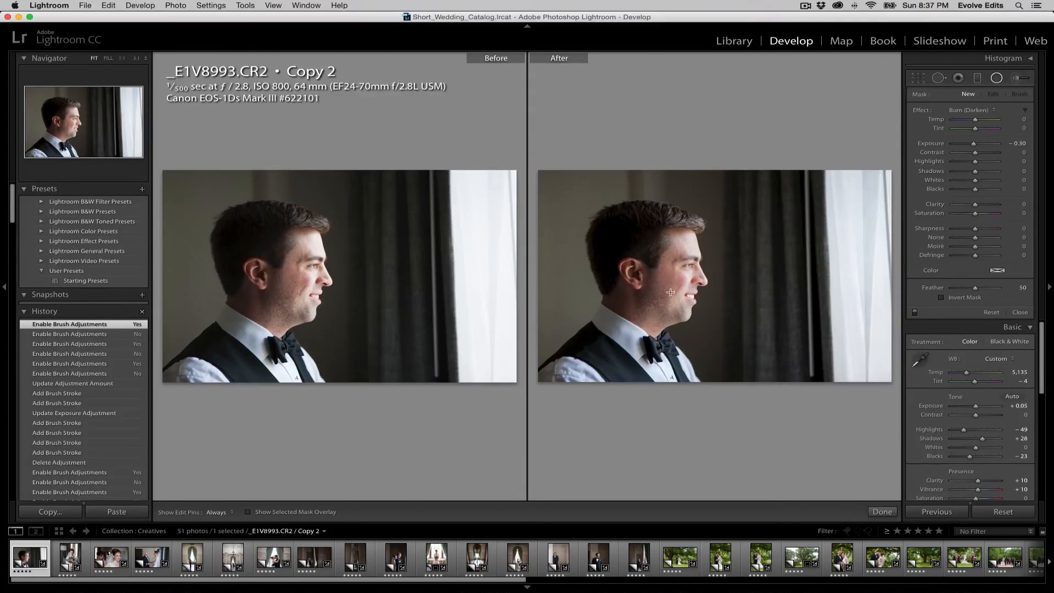
pyautogui.click(1015, 80)
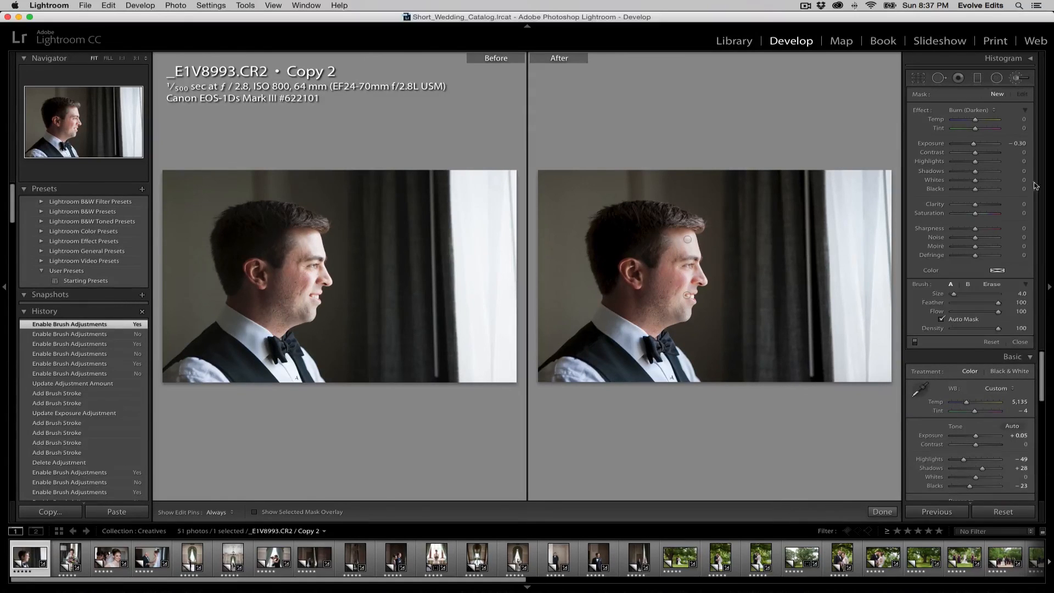
pyautogui.click(992, 342)
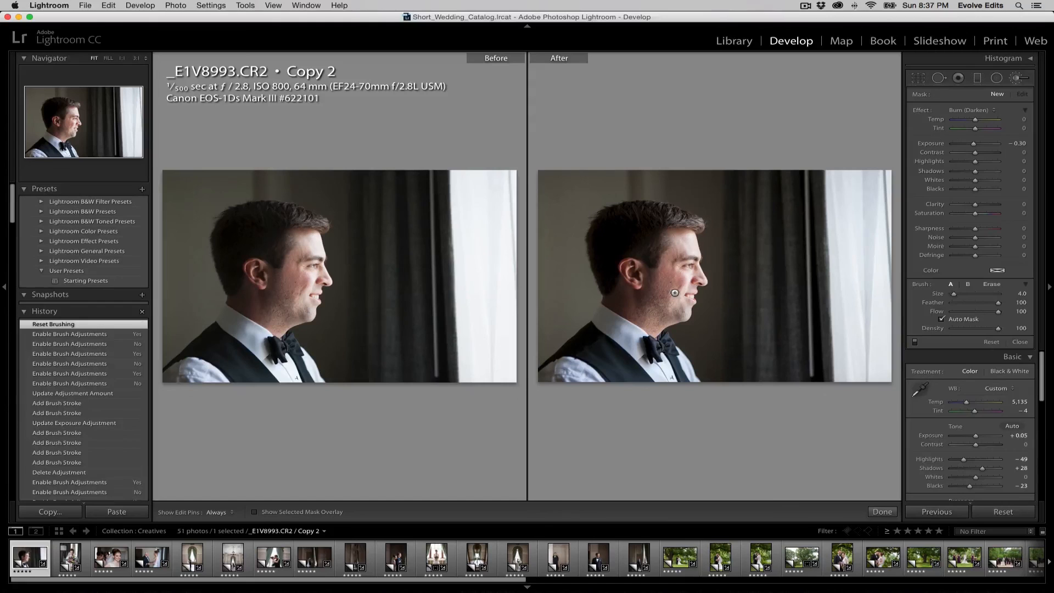
# - Draw a tall Burn (Darken) radial filter around the groom's head and chest and adjust its exposure
pyautogui.hotkey('shift', 'm')
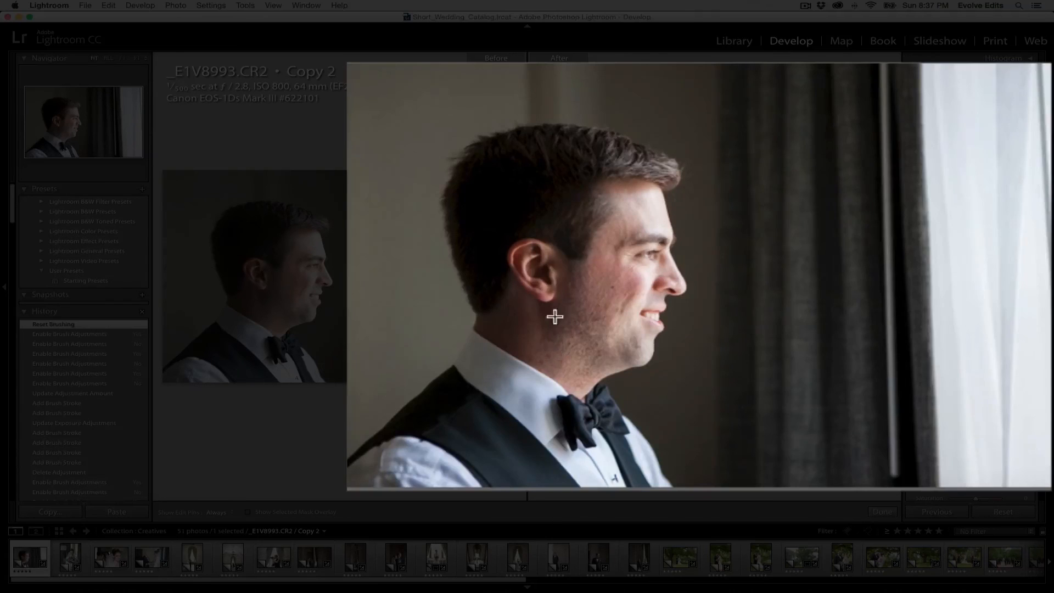
pyautogui.moveTo(641, 316); pyautogui.dragTo(658, 251)
pyautogui.moveTo(587, 224); pyautogui.dragTo(687, 137)
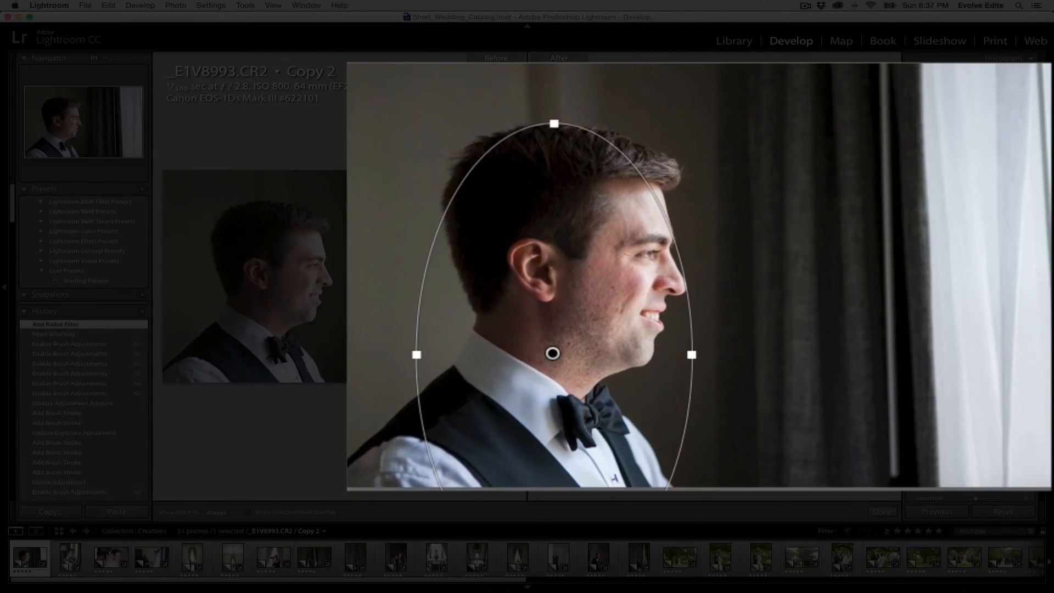
pyautogui.press('alt')
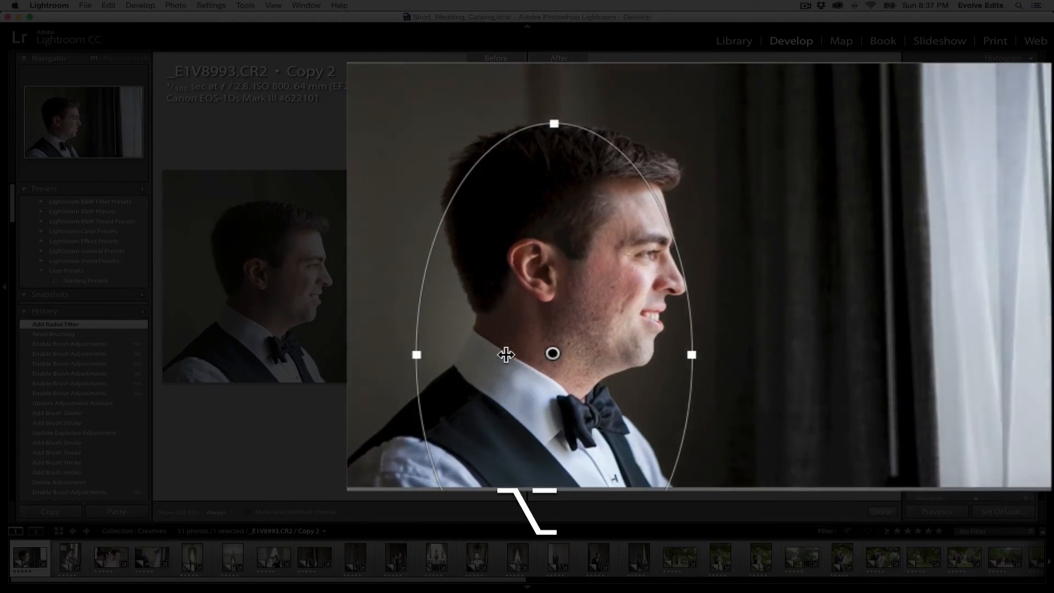
pyautogui.moveTo(542, 351); pyautogui.dragTo(548, 352)
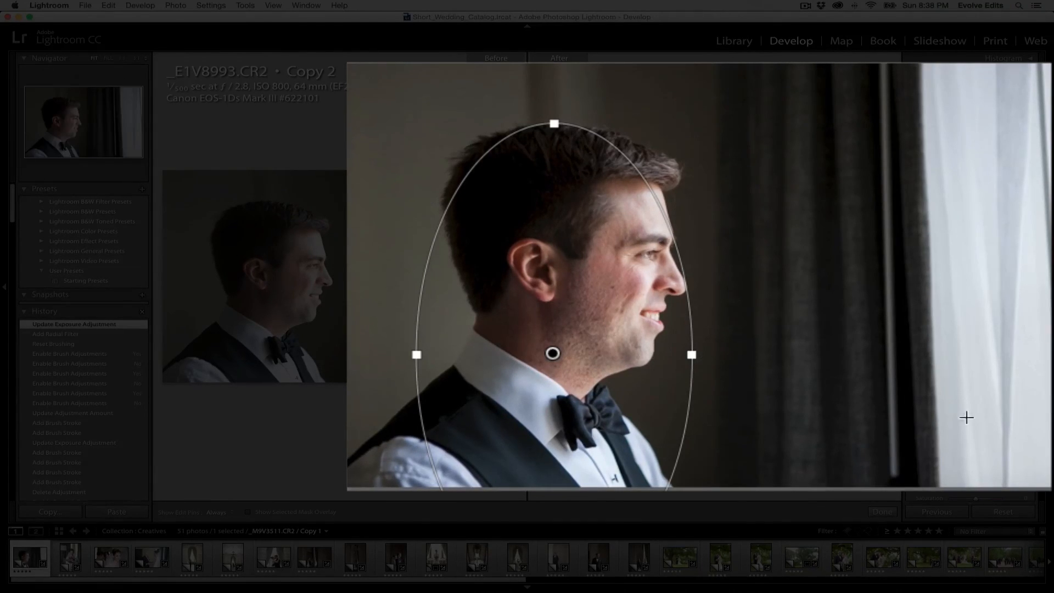
# - Open the photo _M9V3440.CR2 Copy 2 of the couple in front of the green-curtained window
pyautogui.click(230, 557)
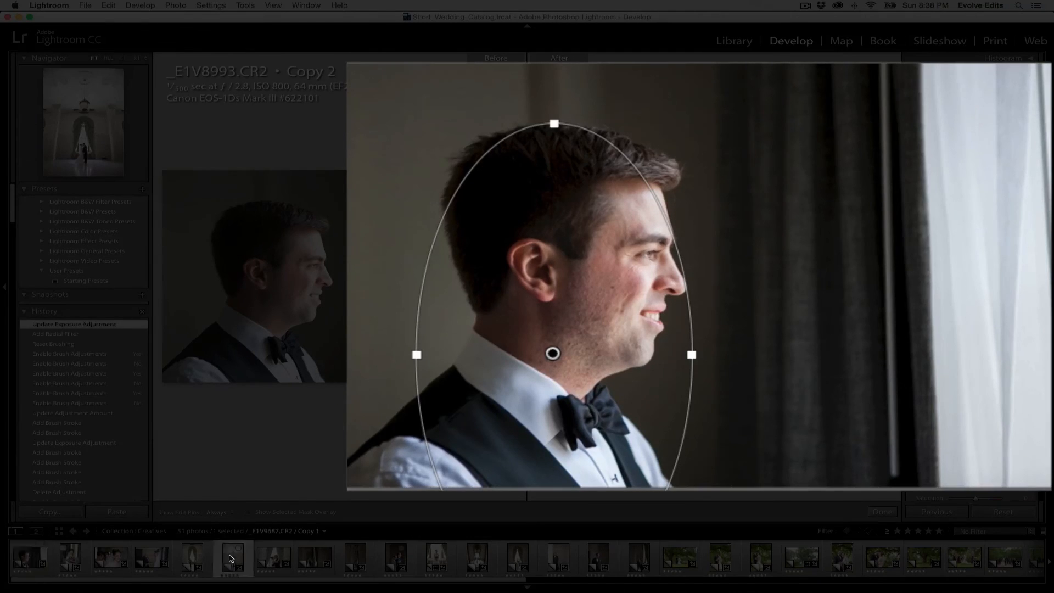
pyautogui.click(199, 560)
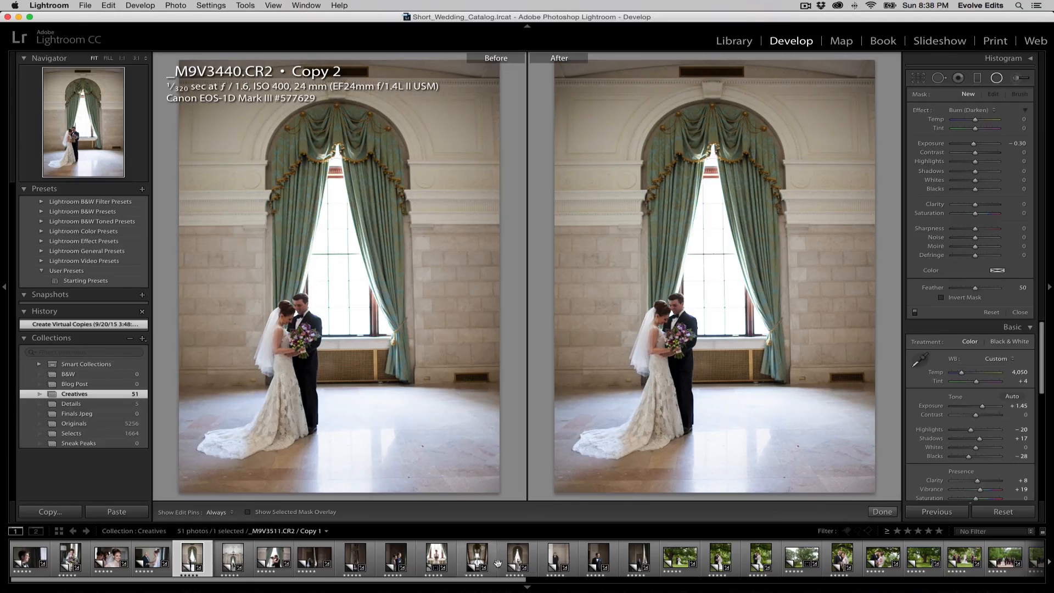
# - Open the bride's green-curtained window photo _E1V9816.CR2 Copy 1 and set its basic exposure to 0
pyautogui.click(516, 559)
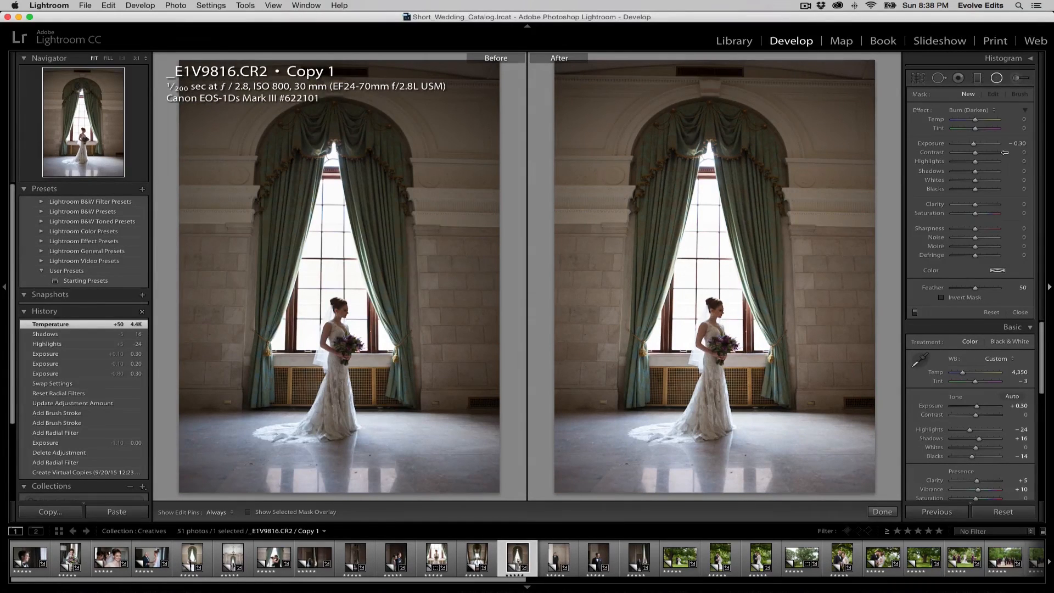
pyautogui.moveTo(983, 411); pyautogui.dragTo(979, 409)
pyautogui.doubleClick(940, 409)
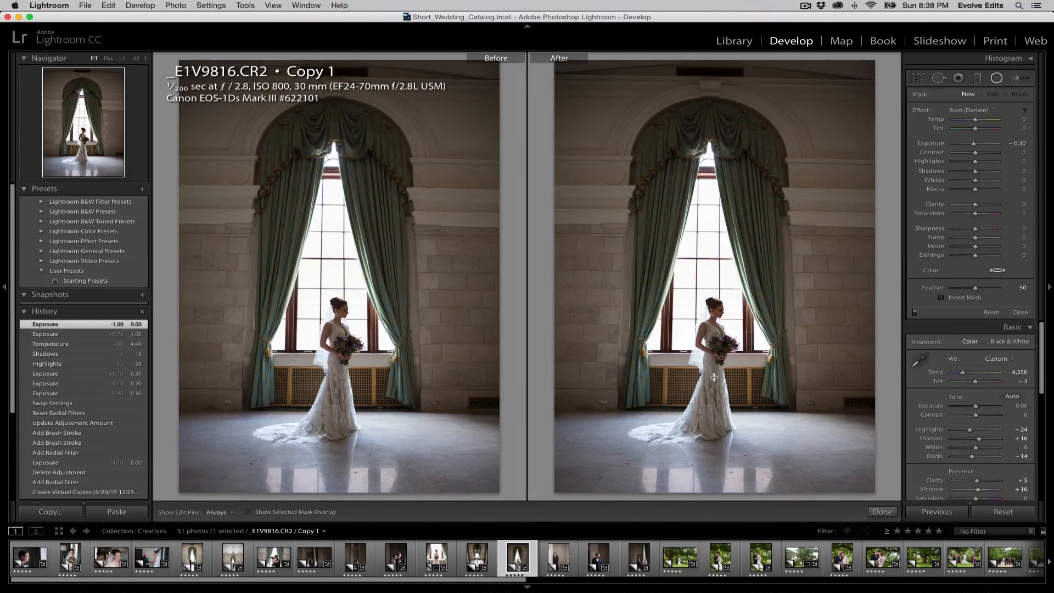
# - Draw a tall radial filter around the bride from her head to the floor and invert its mask
pyautogui.moveTo(712, 377); pyautogui.dragTo(742, 296)
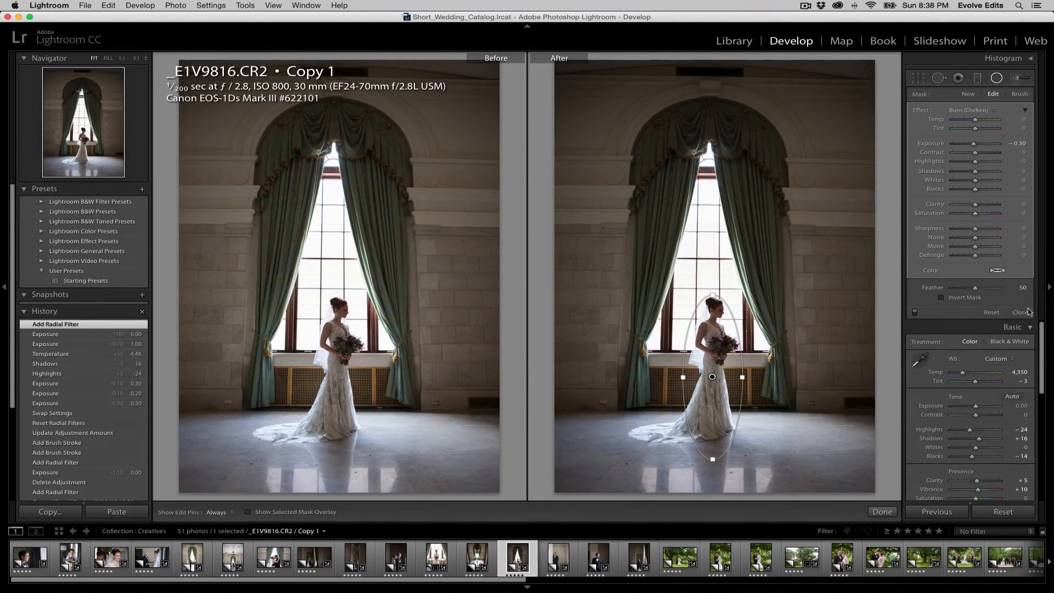
pyautogui.press("'")
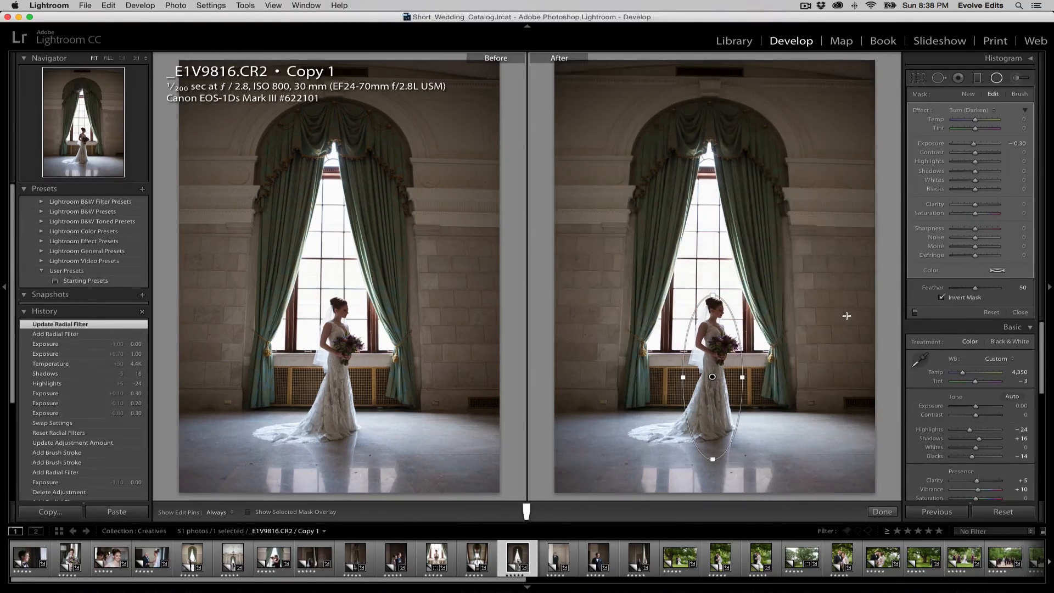
pyautogui.press("'")
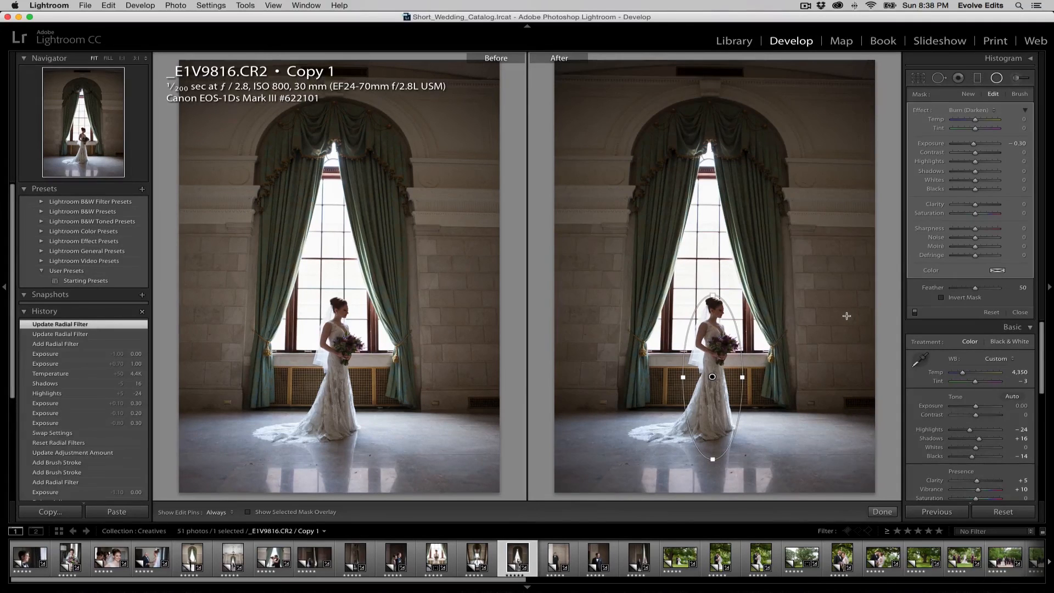
pyautogui.press("'")
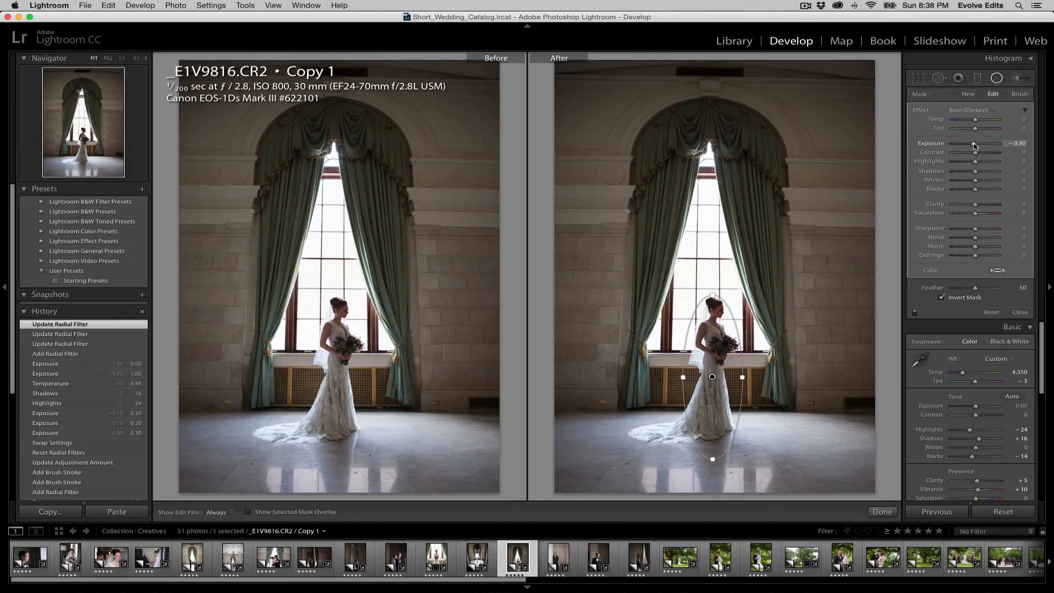
# - Change the bride's radial filter effect to Dodge (Lighten) and raise its exposure to 1.17
pyautogui.press('alt')
pyautogui.moveTo(713, 377); pyautogui.dragTo(739, 377)
pyautogui.click(978, 112)
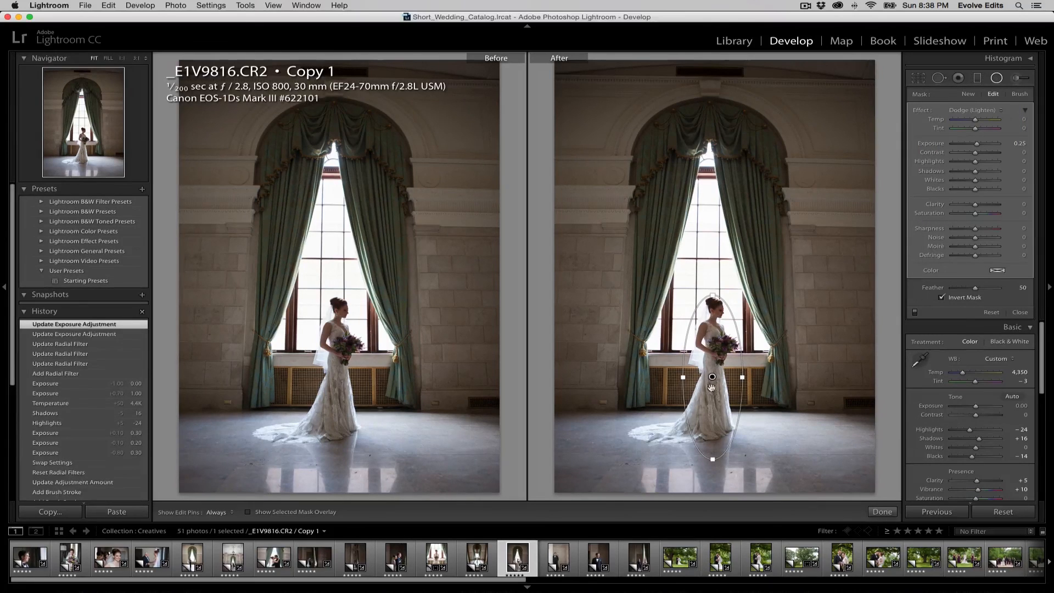
pyautogui.moveTo(730, 379); pyautogui.dragTo(742, 380)
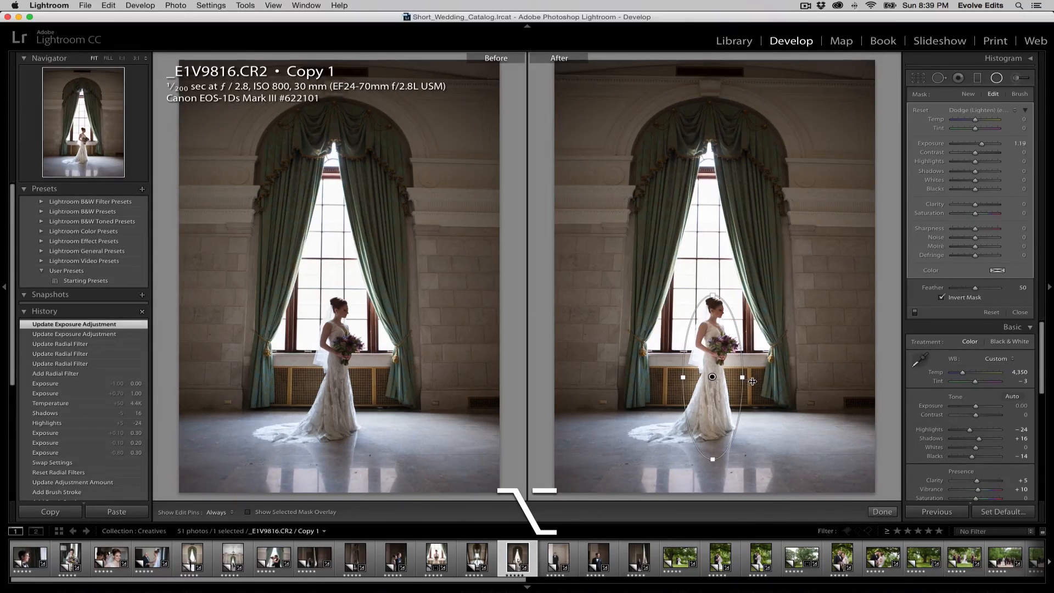
pyautogui.moveTo(750, 381); pyautogui.dragTo(750, 382)
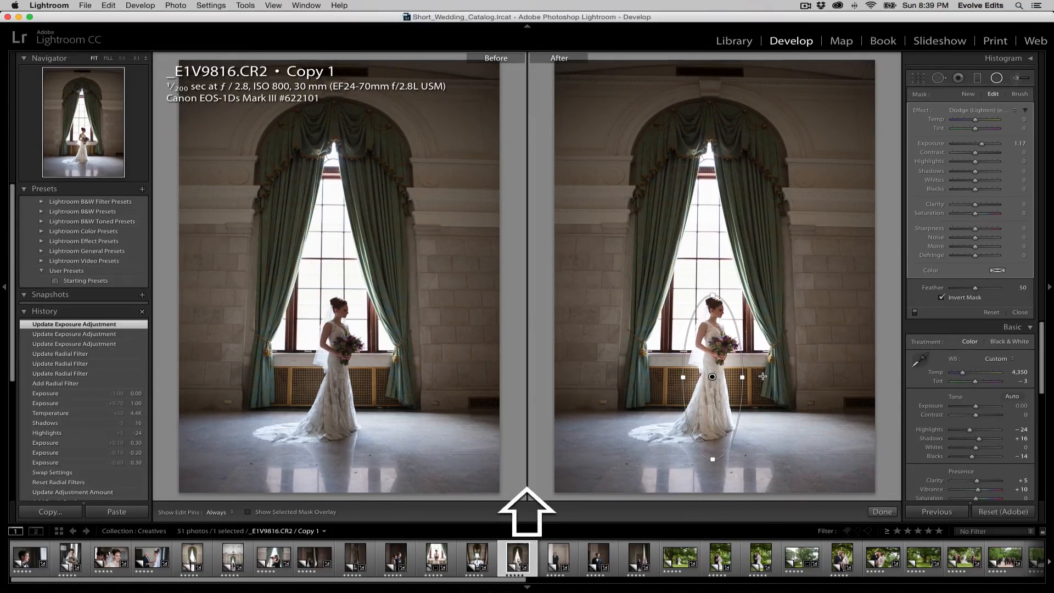
# - Refine the radial filter's mask with a size 8 brush beside the dress and erase its effect from the background around the bride
pyautogui.hotkey('shift', 't')
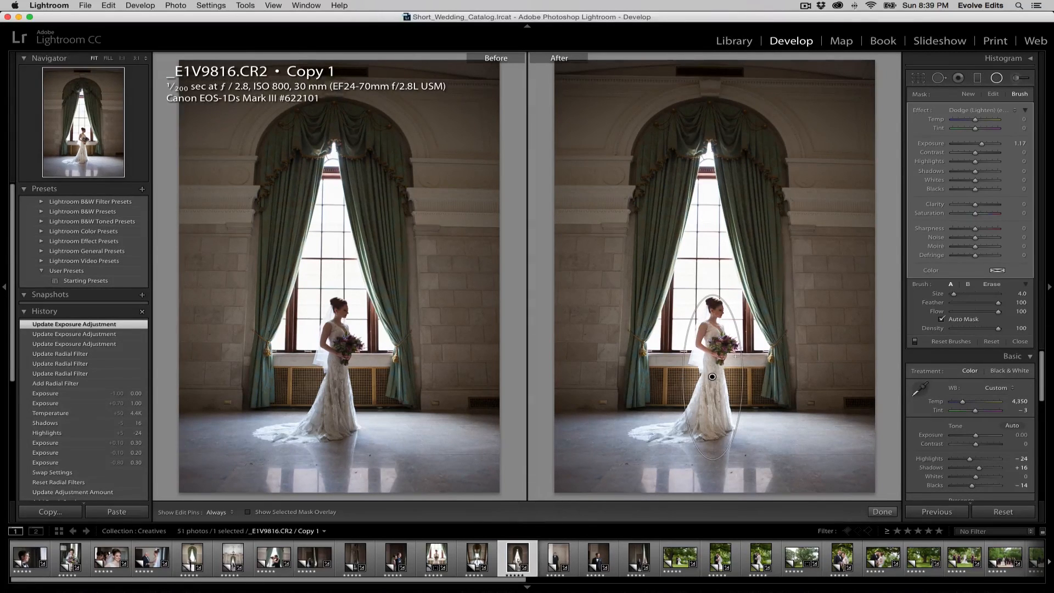
pyautogui.press(']')
pyautogui.moveTo(736, 366); pyautogui.dragTo(740, 394)
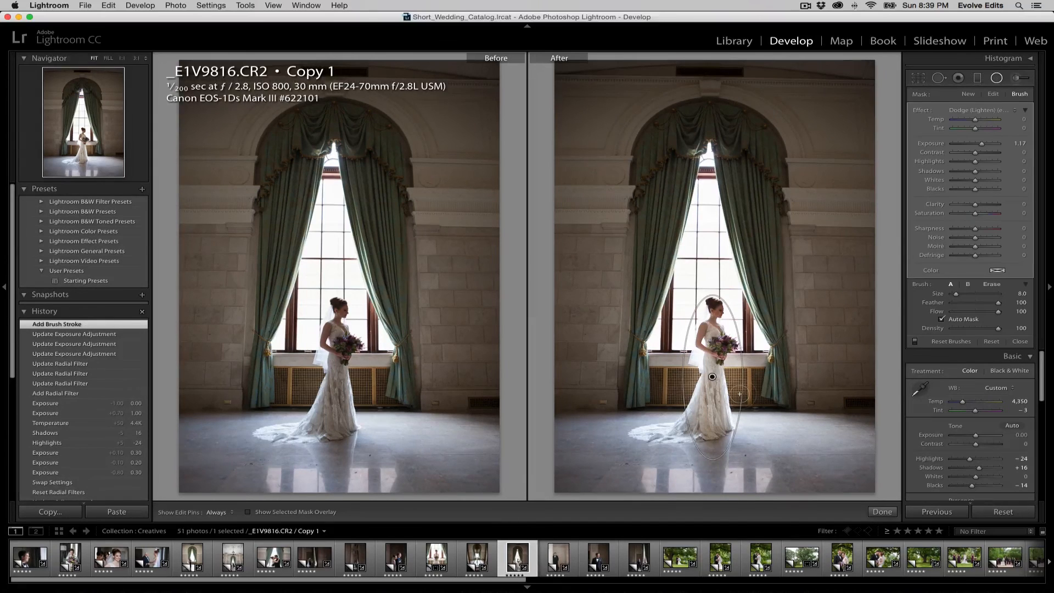
pyautogui.press('alt')
pyautogui.moveTo(733, 360); pyautogui.dragTo(693, 367)
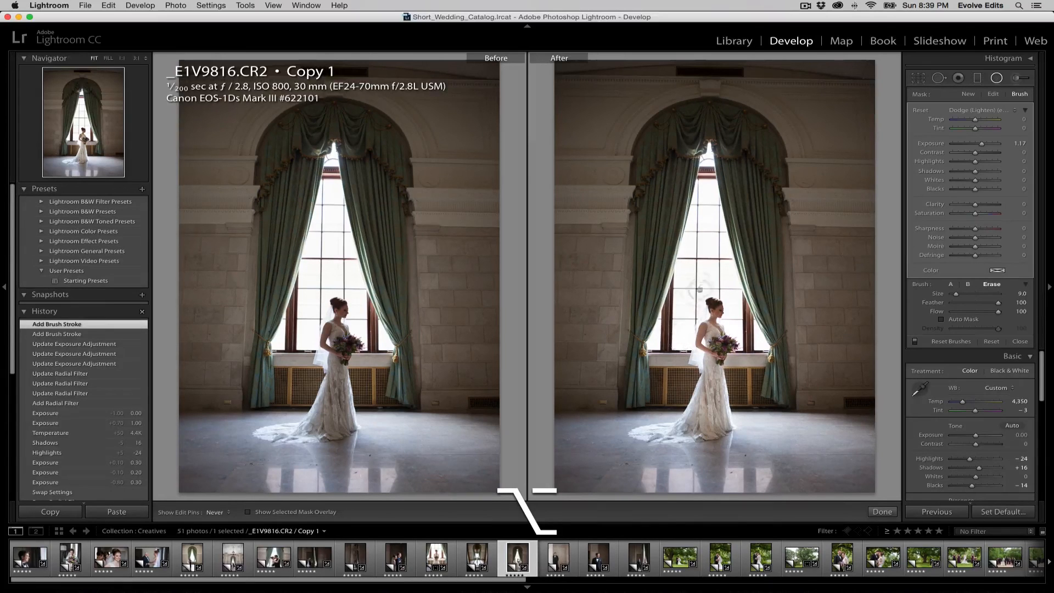
pyautogui.moveTo(736, 296); pyautogui.dragTo(747, 391)
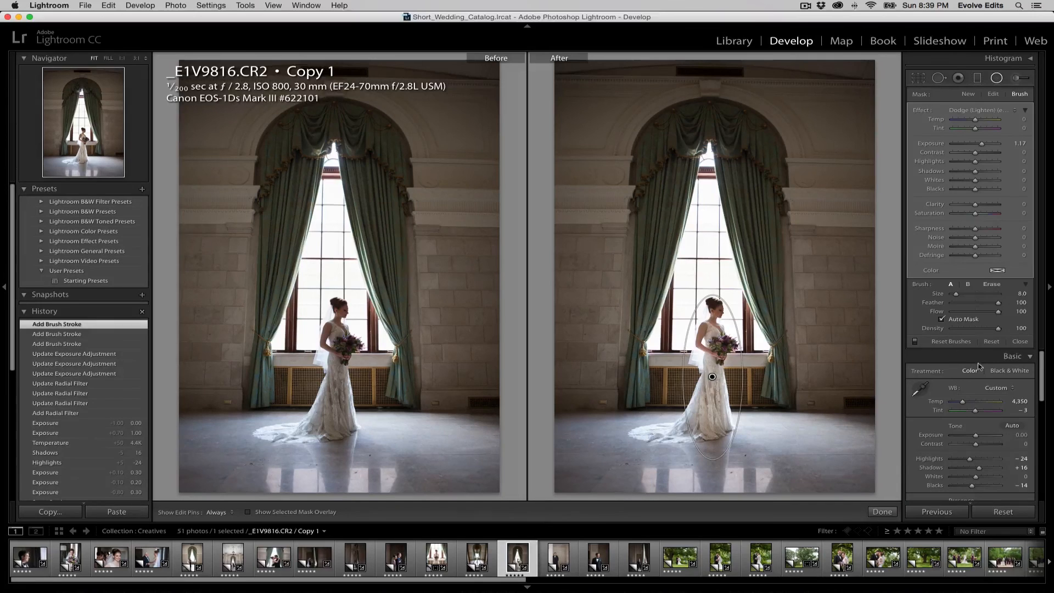
pyautogui.click(1018, 341)
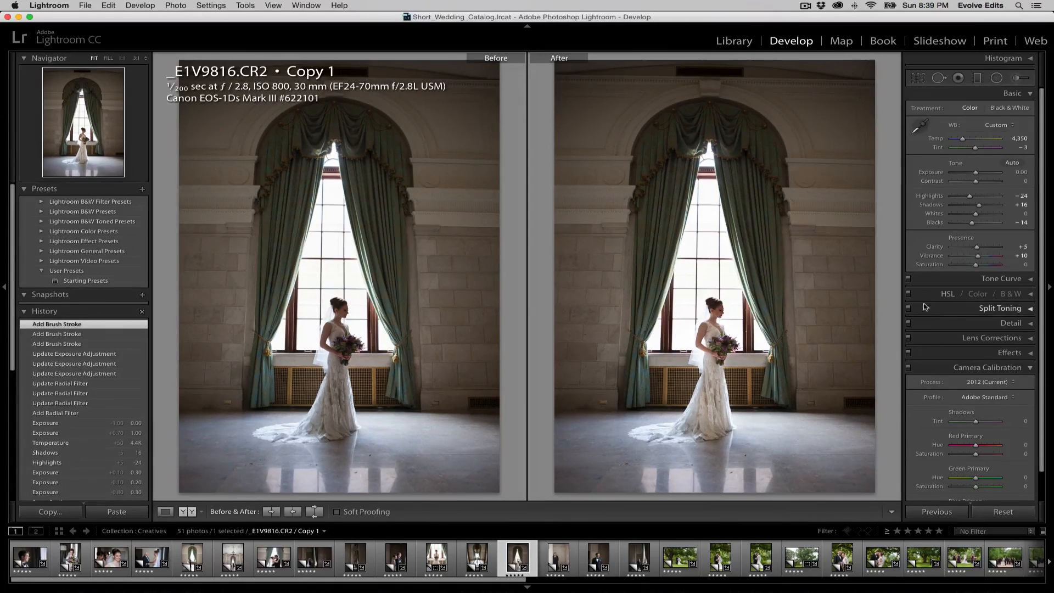
pyautogui.hotkey('shift', 'm')
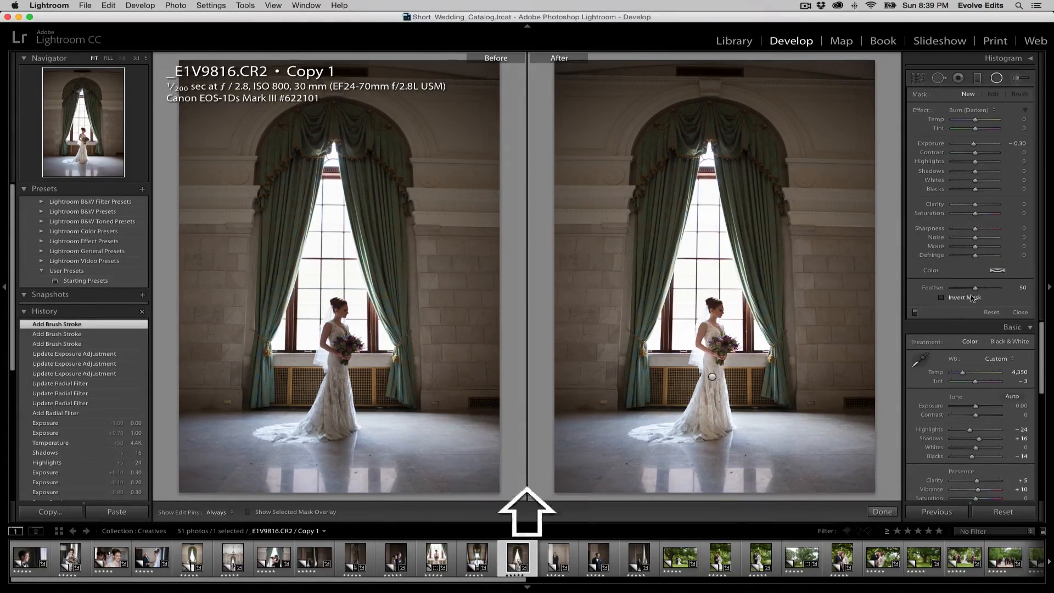
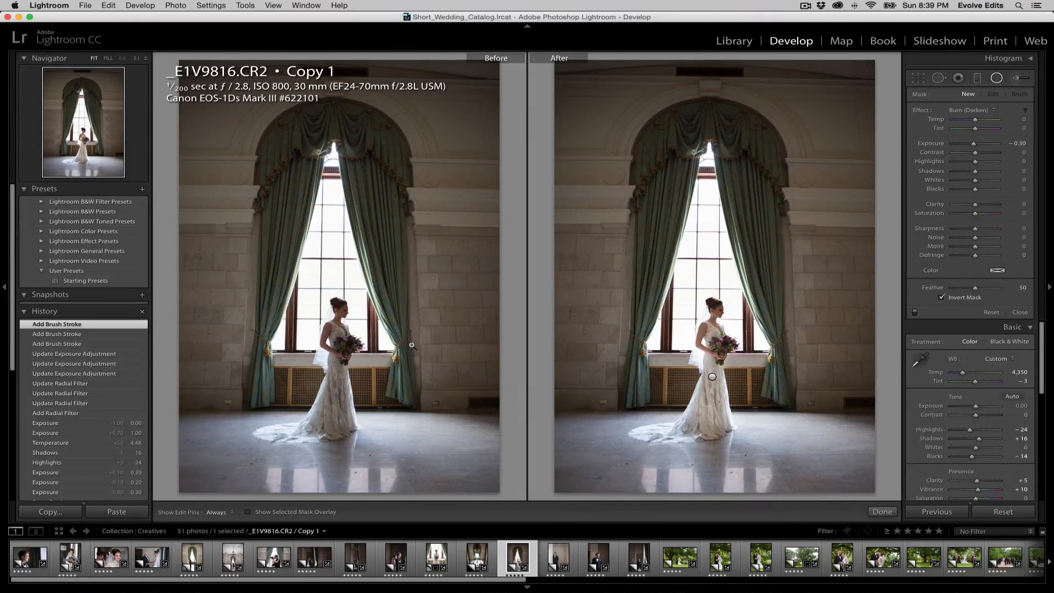
# - Open the groom's portrait _E1V8993.CR2 Copy 2 and draw a graduated filter from the window edge across to the back of his head
pyautogui.click(30, 557)
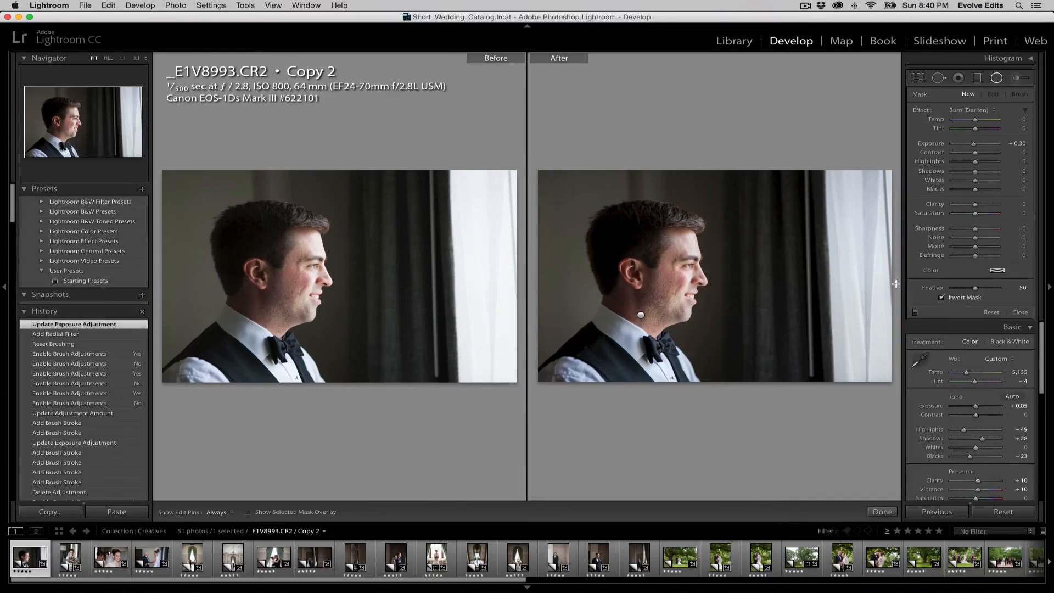
pyautogui.press('m')
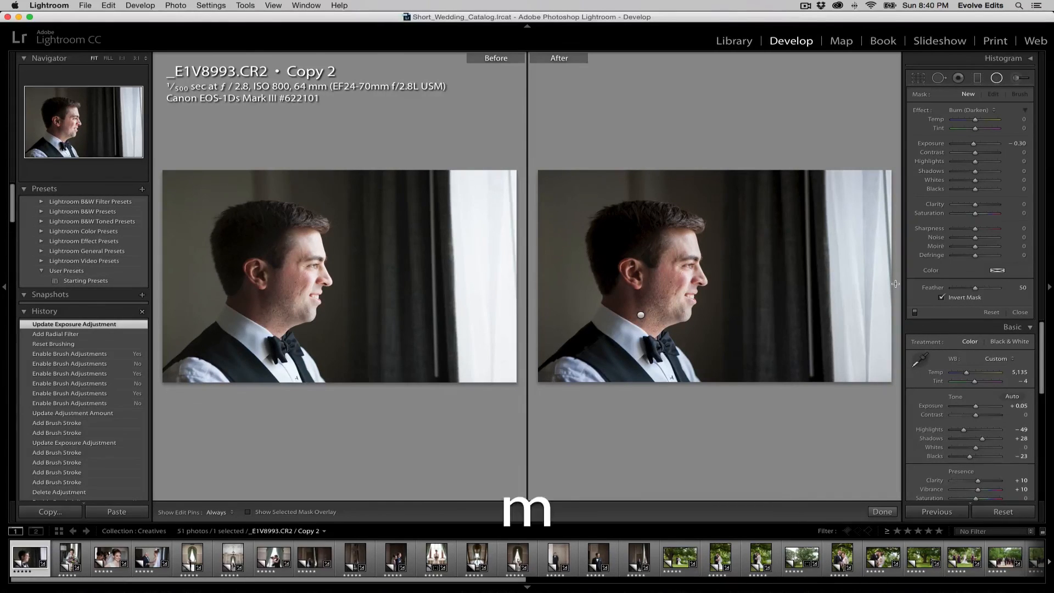
pyautogui.moveTo(896, 266); pyautogui.dragTo(597, 267)
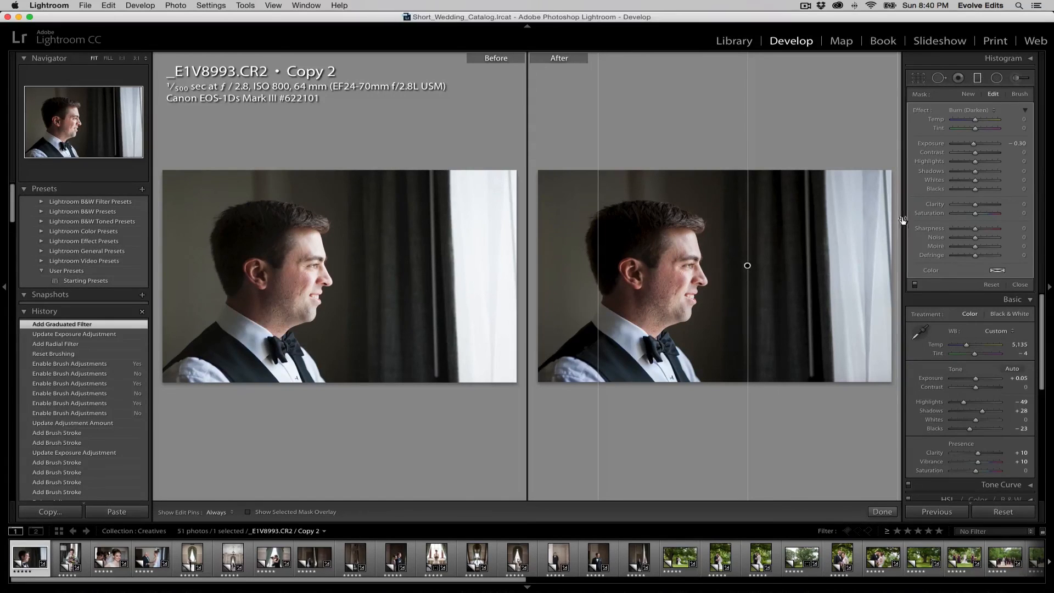
# - Set the graduated filter's exposure to 0 and its highlights to -25
pyautogui.click(962, 112)
pyautogui.click(962, 109)
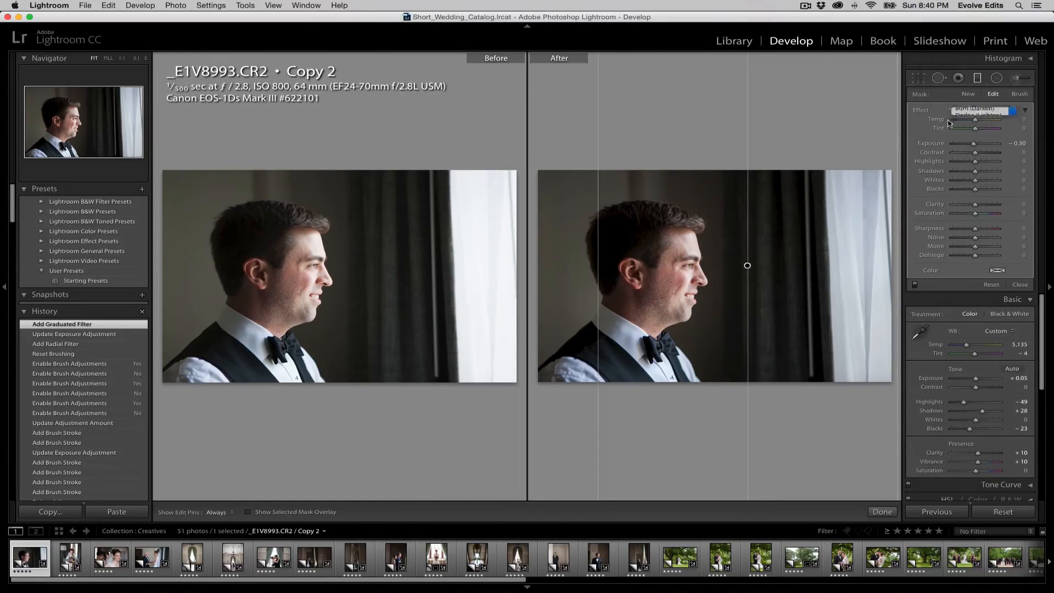
pyautogui.moveTo(746, 264)
pyautogui.mouseDown()
pyautogui.moveTo(704, 266)
pyautogui.moveTo(735, 266)
pyautogui.mouseUp()
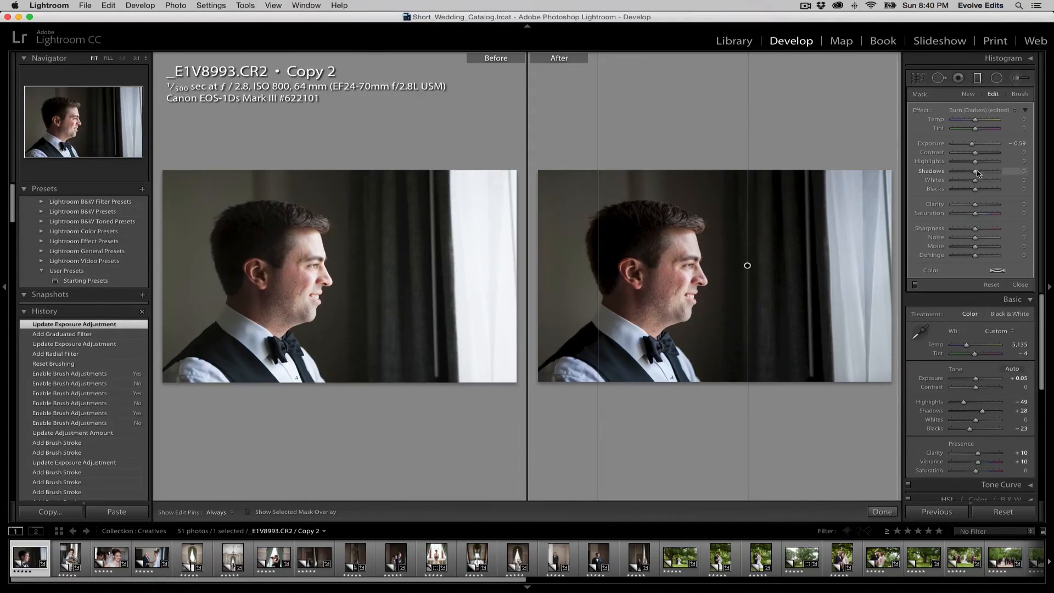
pyautogui.moveTo(970, 163); pyautogui.dragTo(967, 163)
pyautogui.doubleClick(938, 145)
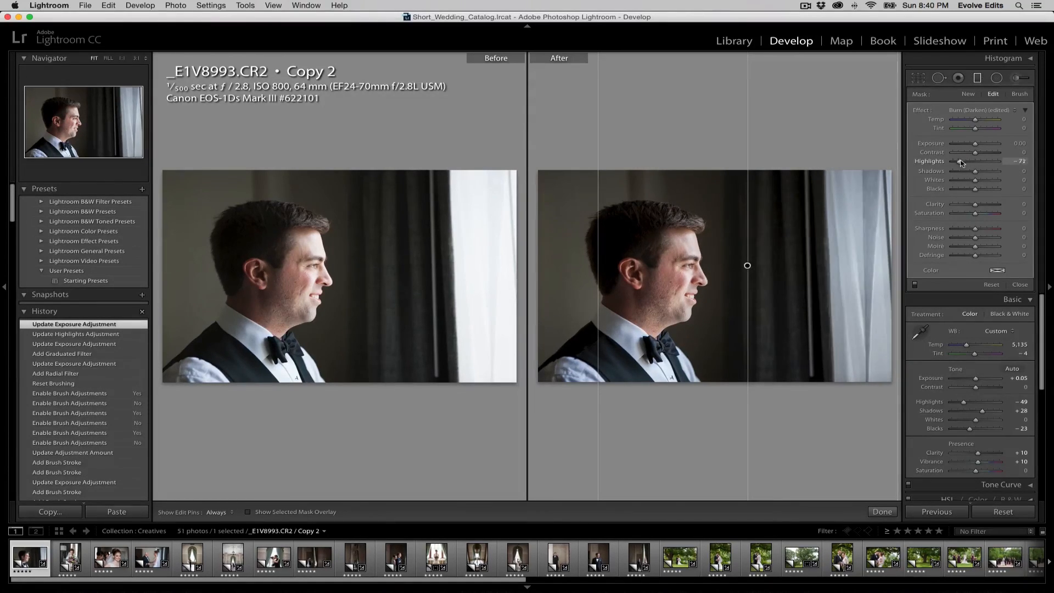
pyautogui.moveTo(969, 163); pyautogui.dragTo(970, 163)
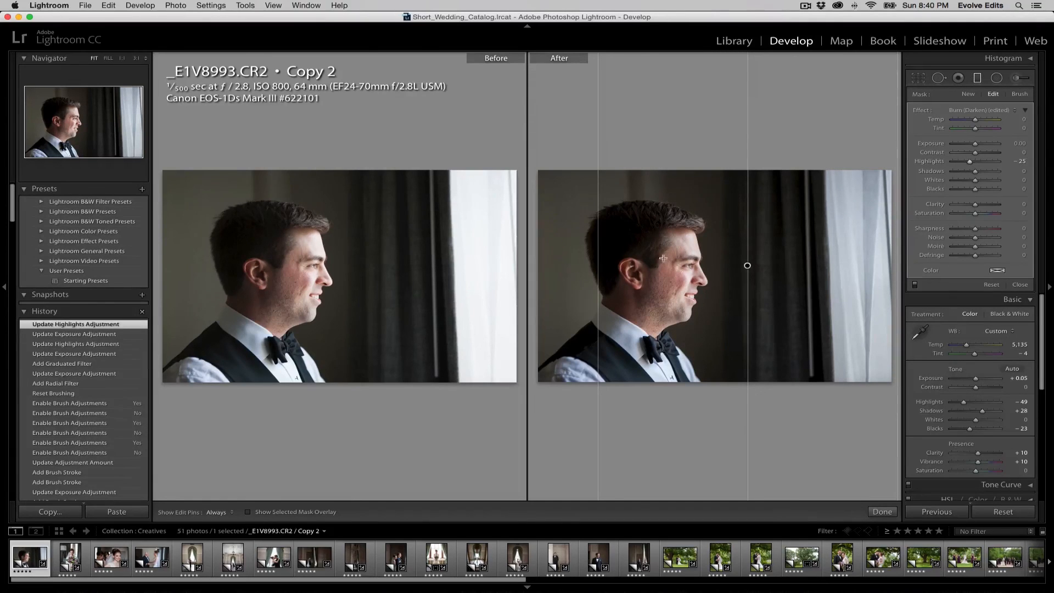
# - Extend the graduated filter past the photo's edge behind the groom, centre it on his face, and set its highlights to -38
pyautogui.moveTo(598, 267); pyautogui.dragTo(537, 267)
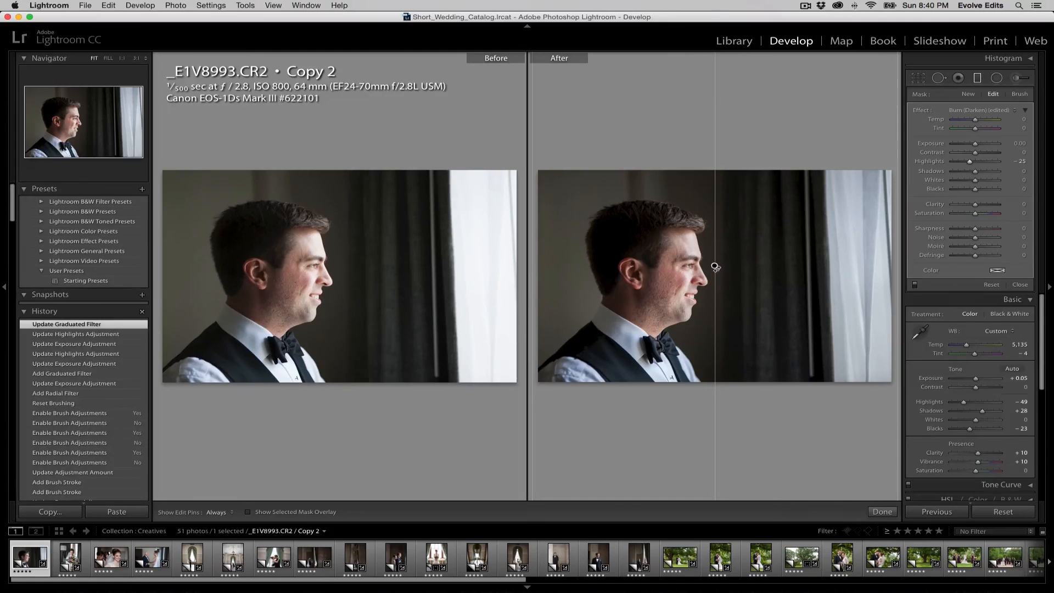
pyautogui.moveTo(712, 268)
pyautogui.mouseDown()
pyautogui.moveTo(677, 267)
pyautogui.moveTo(693, 269)
pyautogui.mouseUp()
pyautogui.moveTo(531, 276)
pyautogui.mouseDown()
pyautogui.moveTo(471, 275)
pyautogui.moveTo(526, 278)
pyautogui.mouseUp()
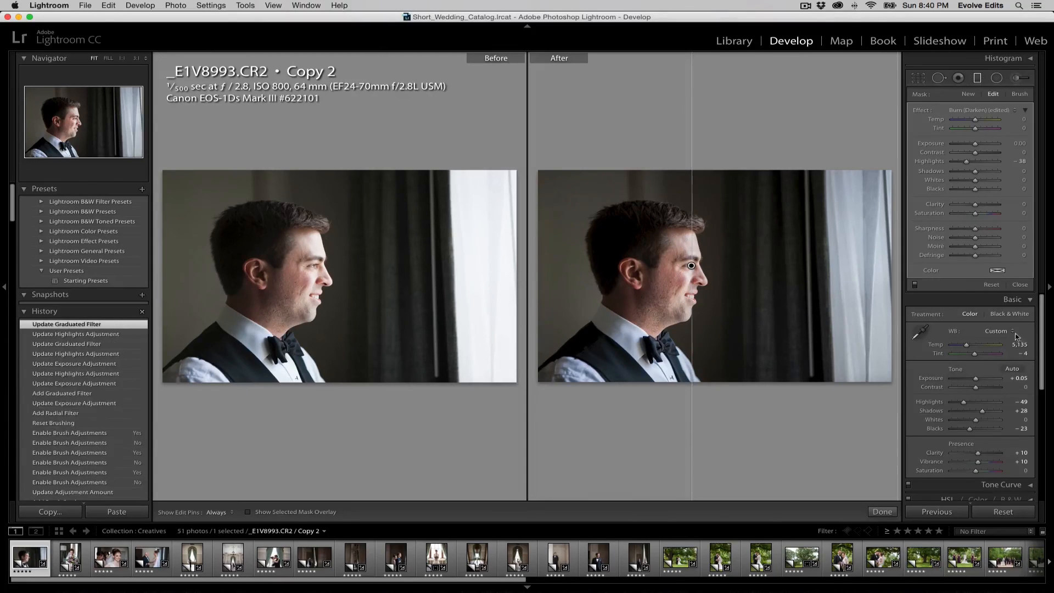
# - Reset the graduated filters and undo the reset, showing only the edited portrait
pyautogui.click(991, 284)
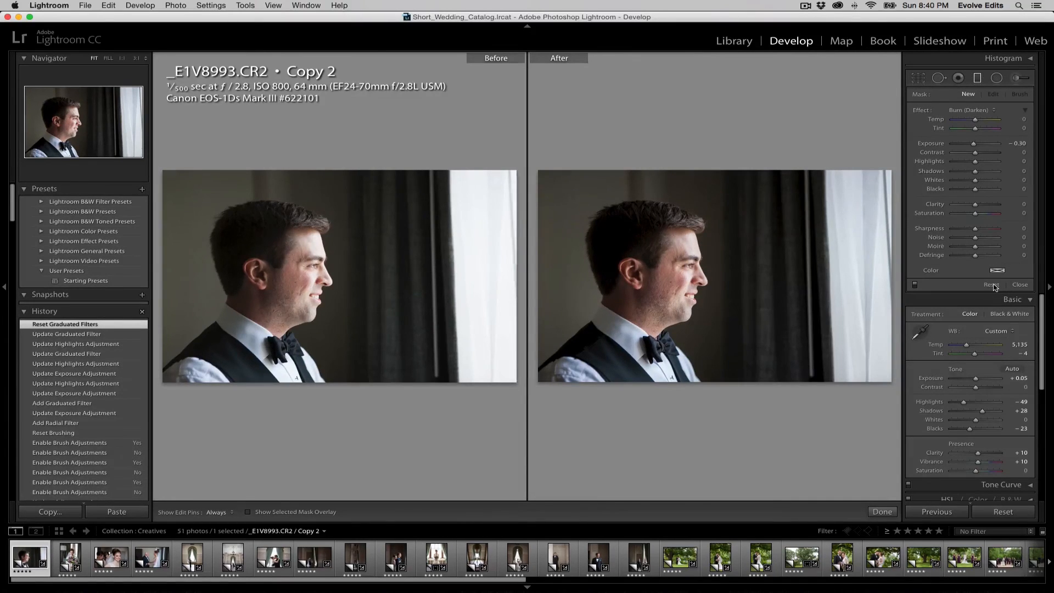
pyautogui.press('d')
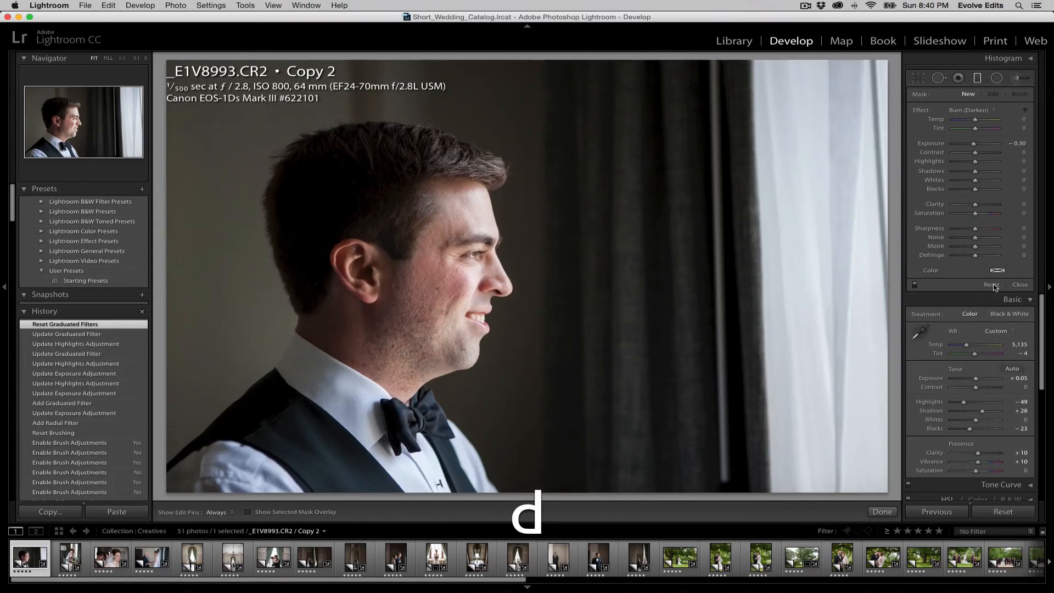
pyautogui.click(914, 285)
pyautogui.press('super+z')
pyautogui.press('super+z')
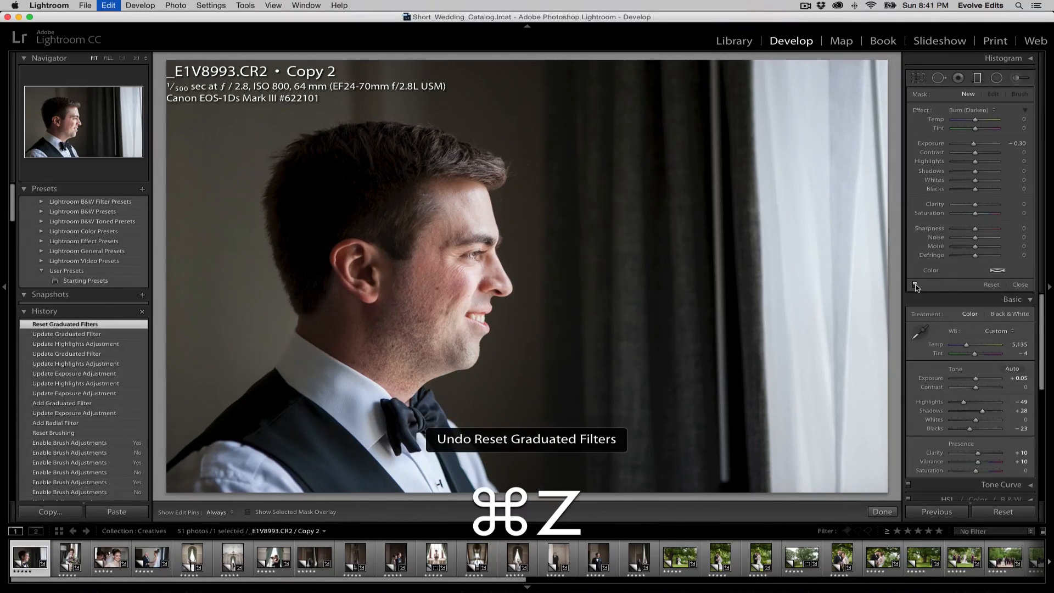
pyautogui.press('super+z')
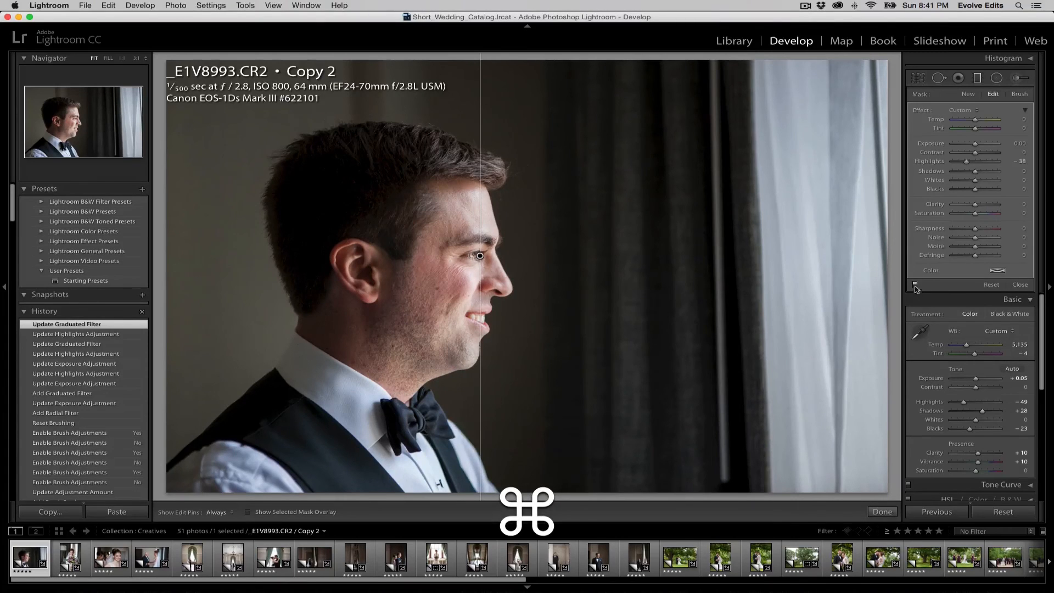
# - Toggle the graduated filter off and on repeatedly to compare the window highlights with and without it
pyautogui.click(914, 285)
pyautogui.click(914, 284)
pyautogui.click(915, 285)
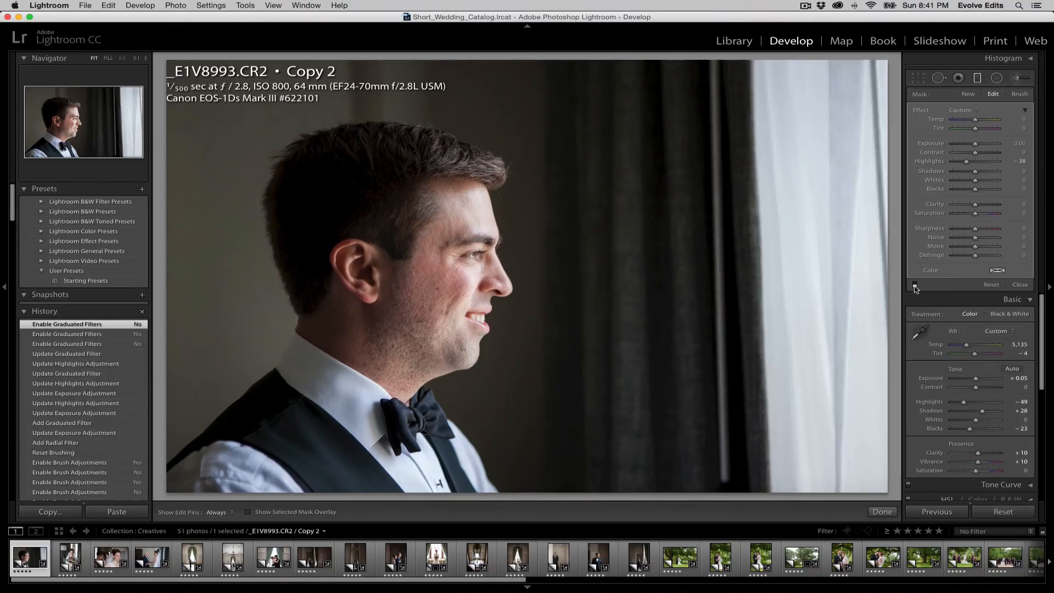
pyautogui.click(914, 284)
pyautogui.click(915, 285)
pyautogui.click(915, 285)
pyautogui.click(914, 284)
pyautogui.click(915, 285)
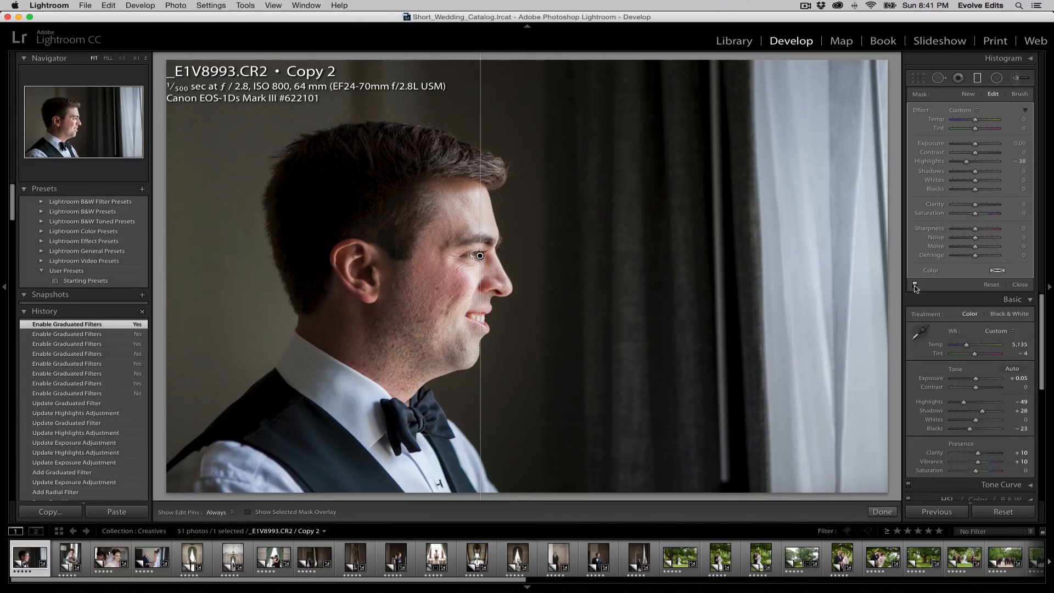
# - Find the couple's reception photo _M9V4361.CR2 Copy 1 in the Library grid and open it in the Before/After view
pyautogui.press('g')
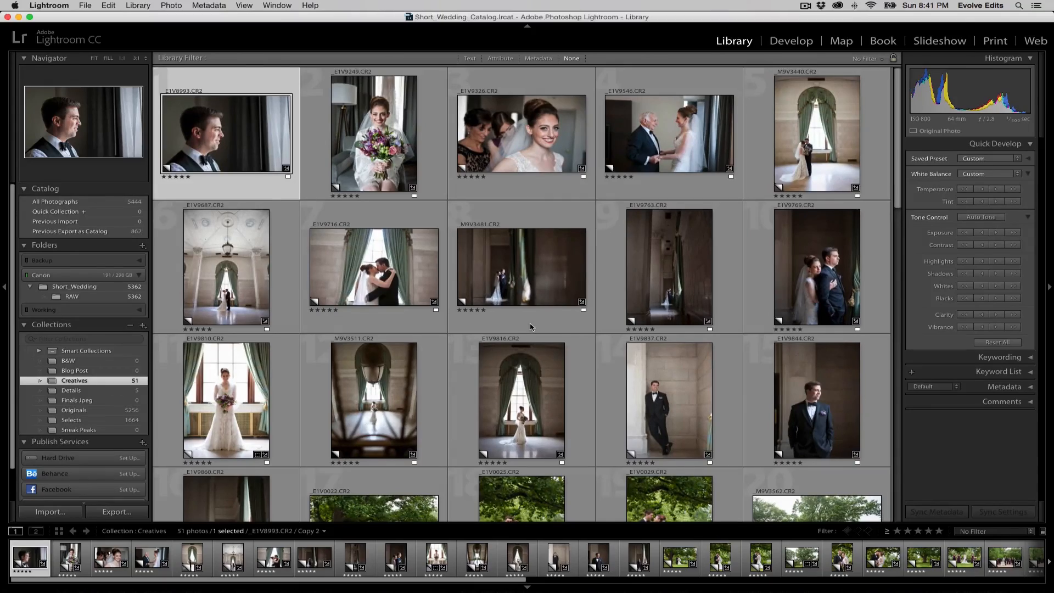
pyautogui.moveTo(900, 172); pyautogui.dragTo(905, 502)
pyautogui.doubleClick(371, 338)
pyautogui.press('y')
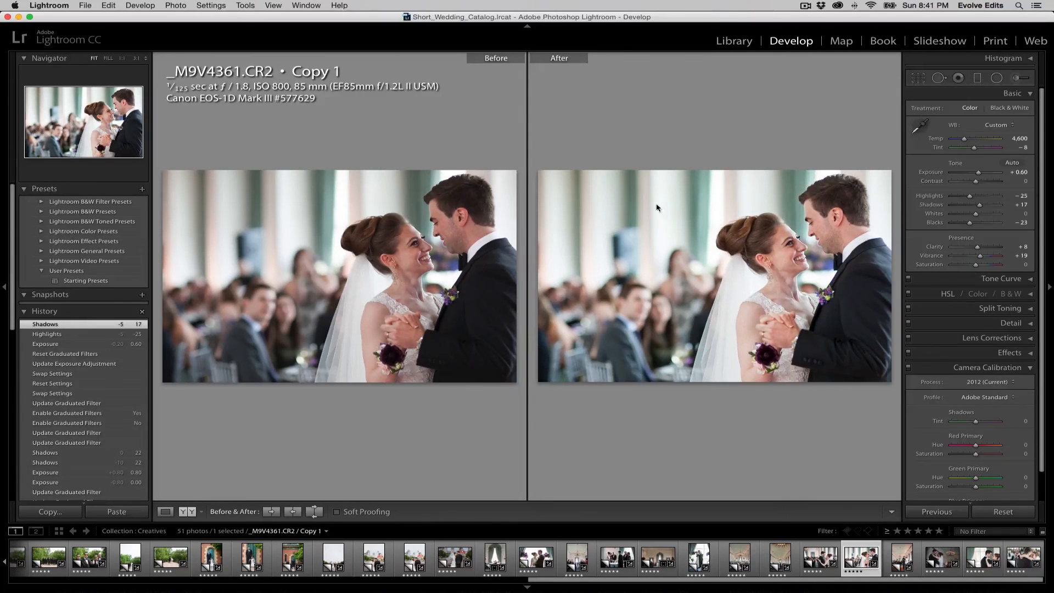
# - Try to draw a graduated filter across the reception photo in the Before/After view, starting behind the groom, and undo it
pyautogui.press('m')
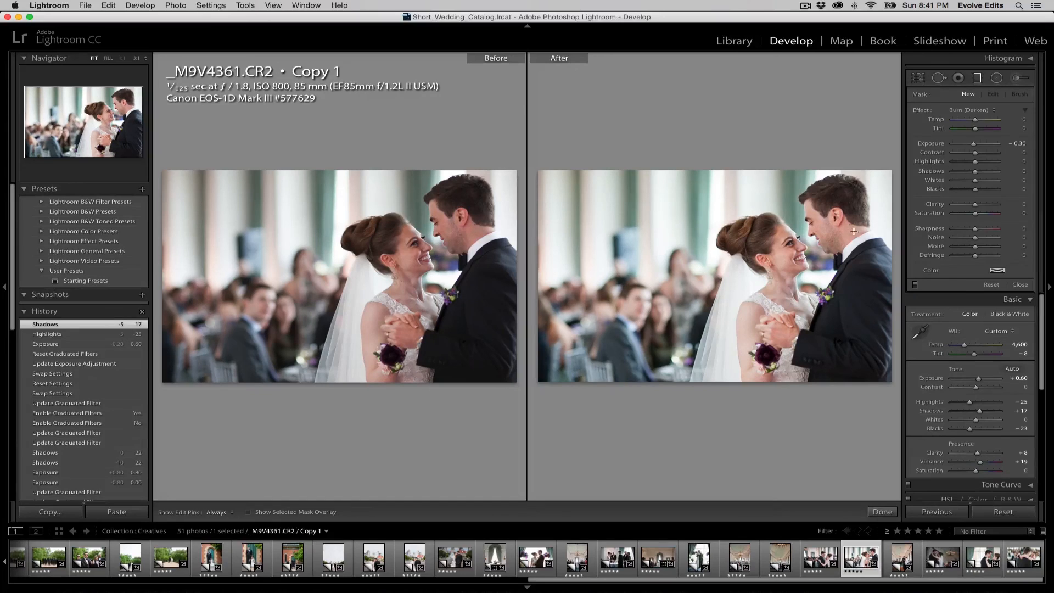
pyautogui.moveTo(536, 262); pyautogui.dragTo(539, 262)
pyautogui.press('d')
pyautogui.press('d')
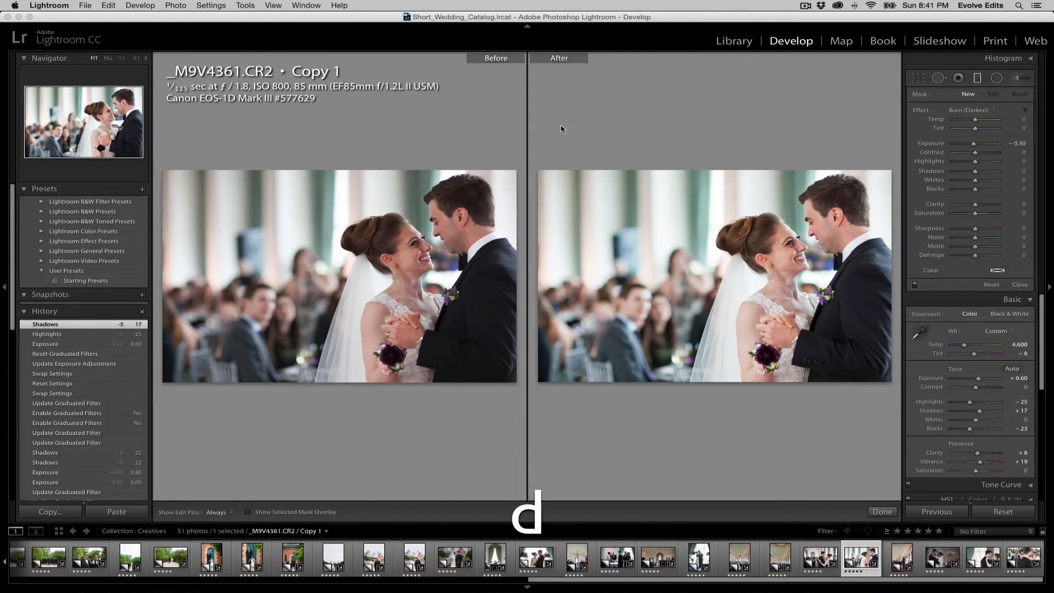
pyautogui.press('d')
pyautogui.press('y')
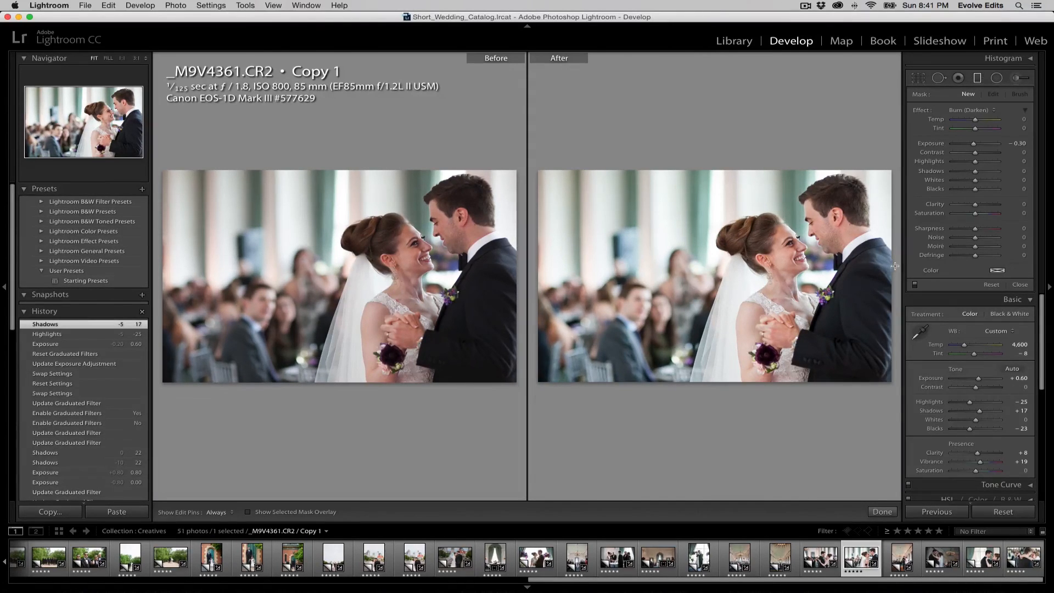
pyautogui.moveTo(896, 264); pyautogui.dragTo(540, 265)
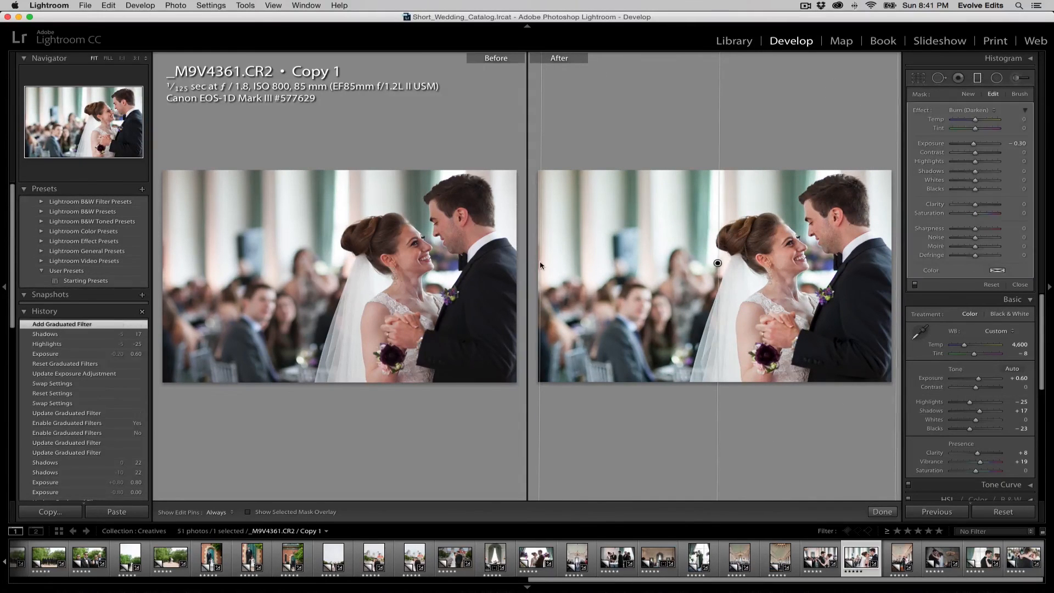
pyautogui.press('super+z')
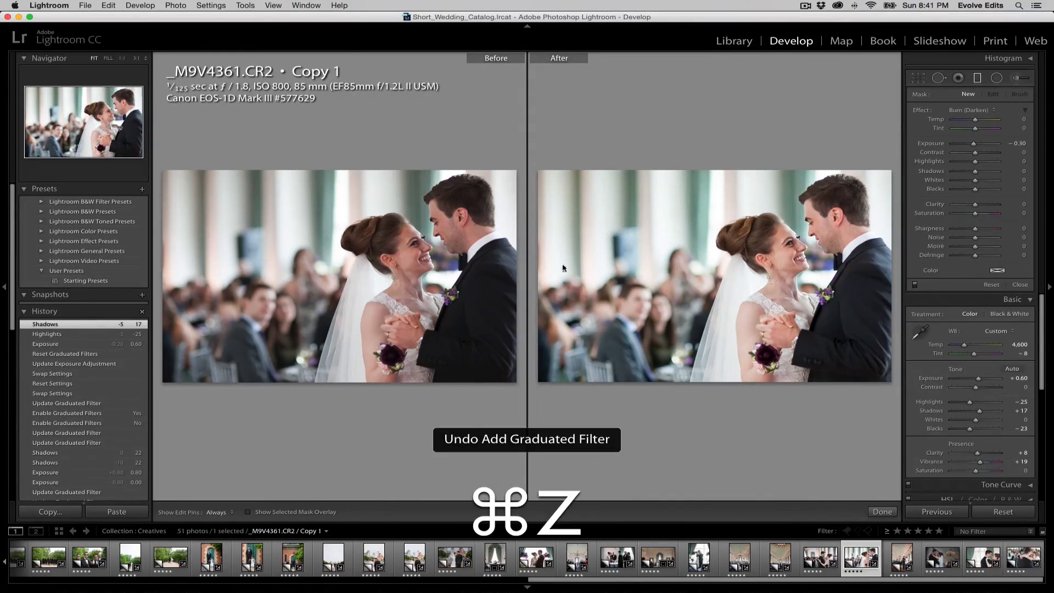
# - In the single-photo view, draw a graduated filter from the guests' edge to the groom's edge and set its exposure to -1.89
pyautogui.press('d')
pyautogui.moveTo(160, 269); pyautogui.dragTo(891, 275)
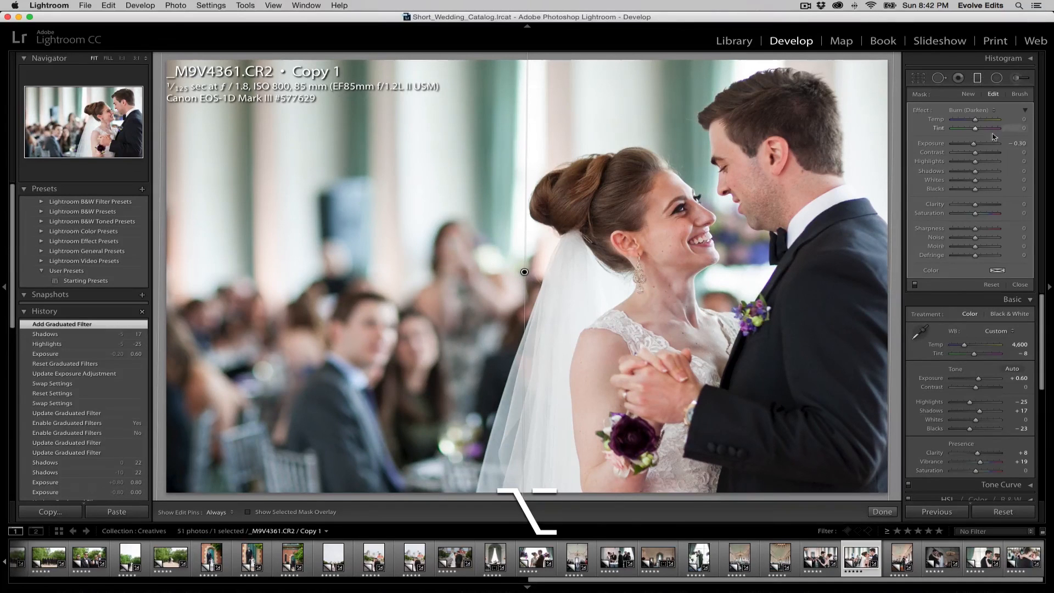
pyautogui.moveTo(974, 146); pyautogui.dragTo(966, 146)
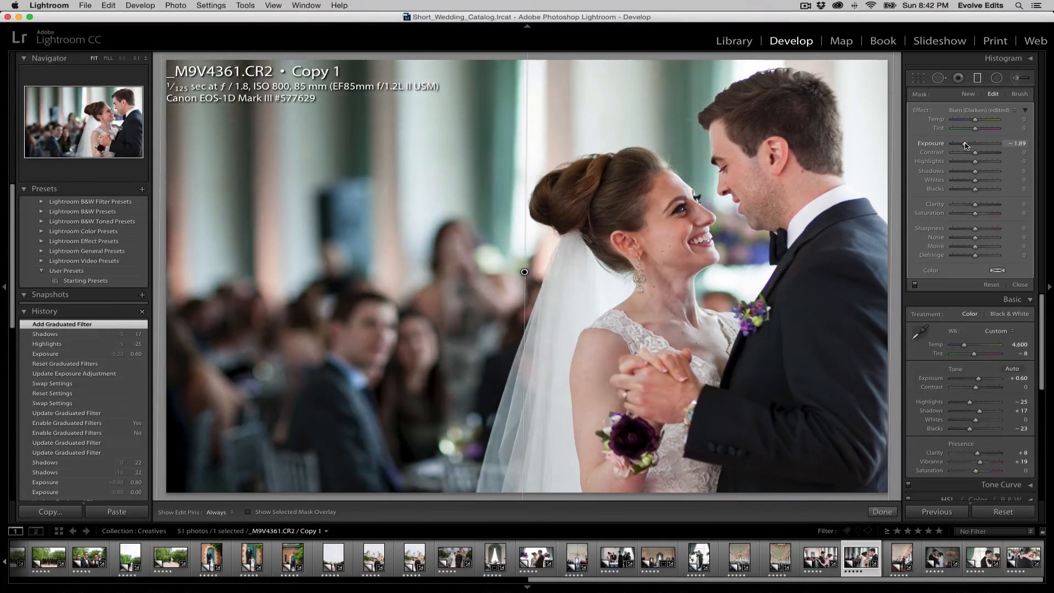
# - Extend the graduated filter past the photo's edge behind the groom, close the filter, and open the Before/After view
pyautogui.moveTo(892, 237); pyautogui.dragTo(923, 238)
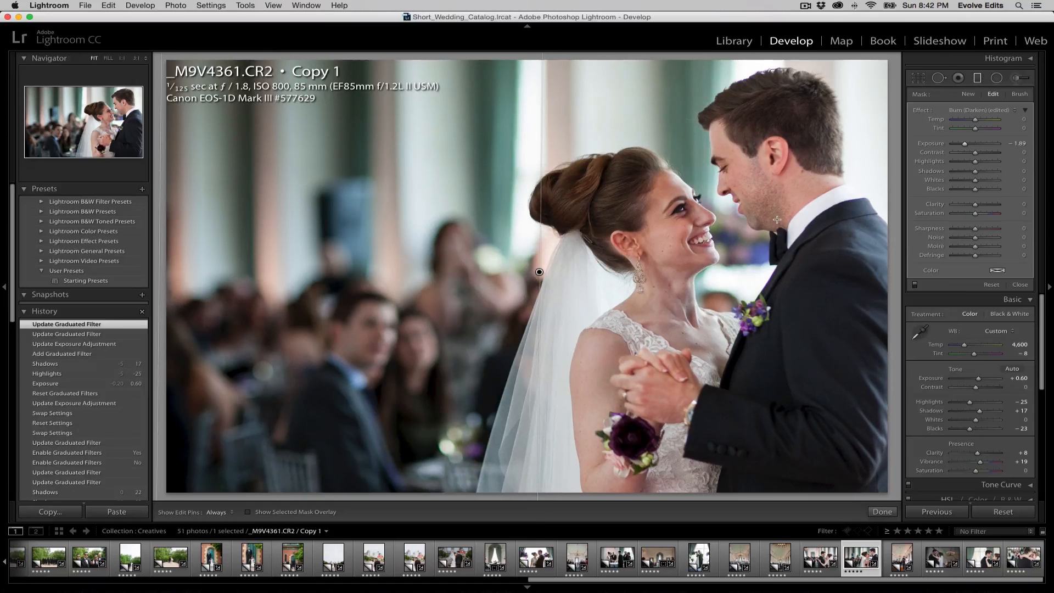
pyautogui.press('super+minus')
pyautogui.click(1020, 285)
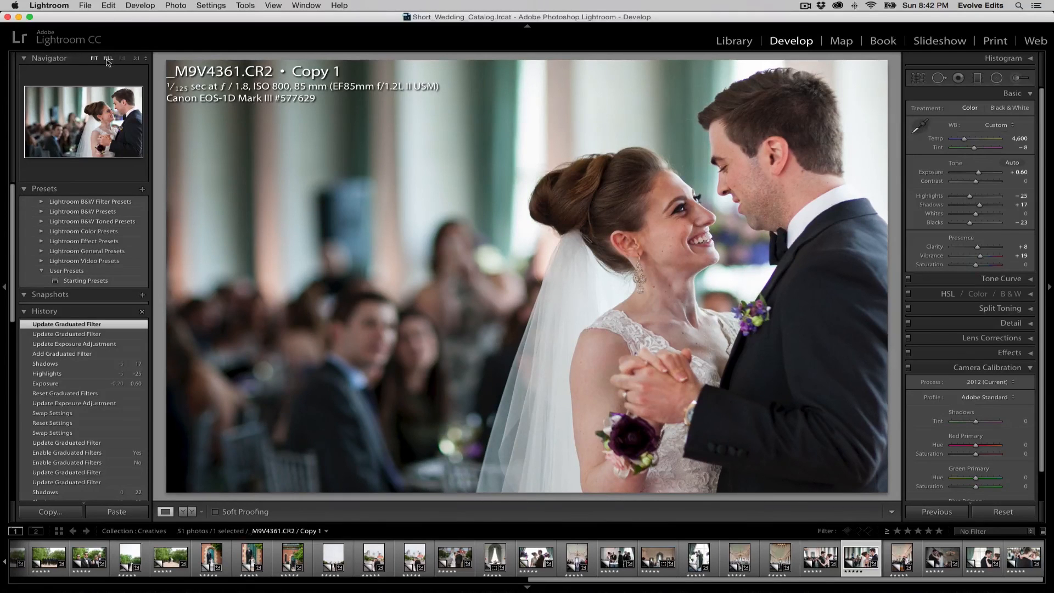
pyautogui.press('super+minus')
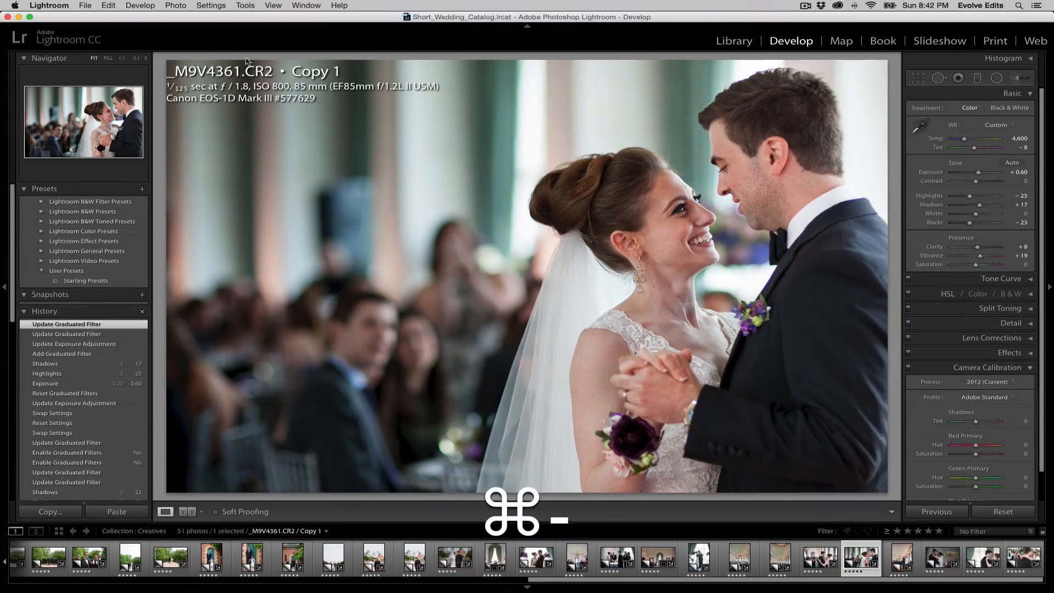
pyautogui.press('d')
pyautogui.press('y')
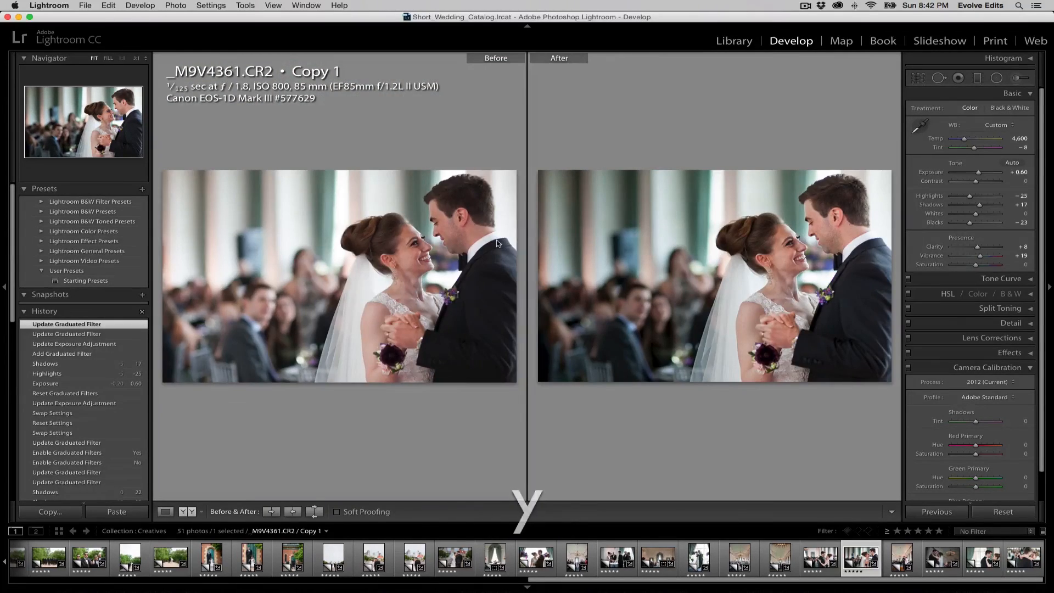
# - Set the graduated filter's exposure to -0.86 using its pin, and toggle the filter off and on to compare
pyautogui.press('m')
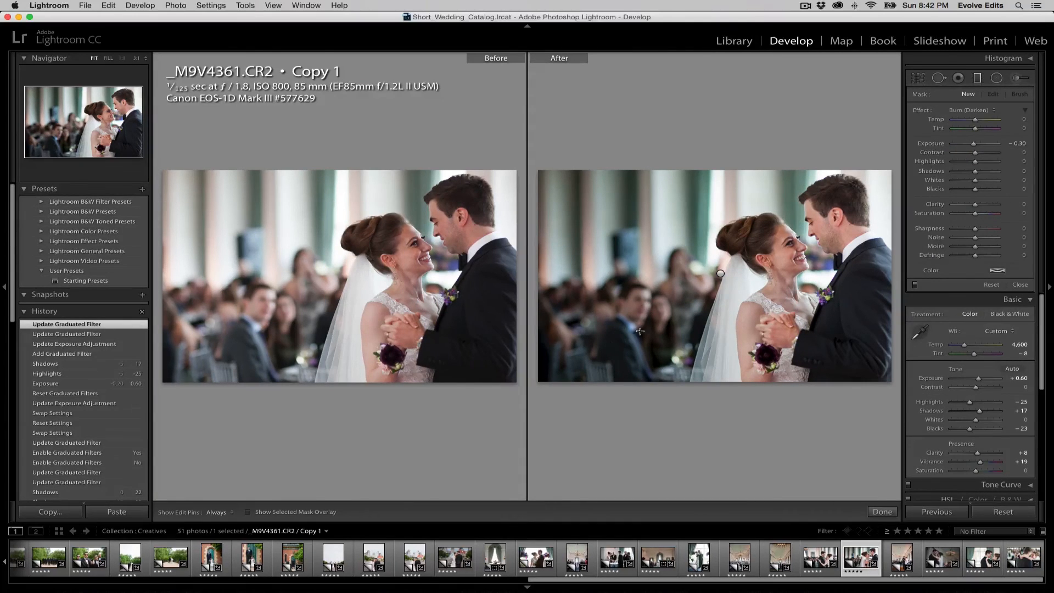
pyautogui.click(720, 274)
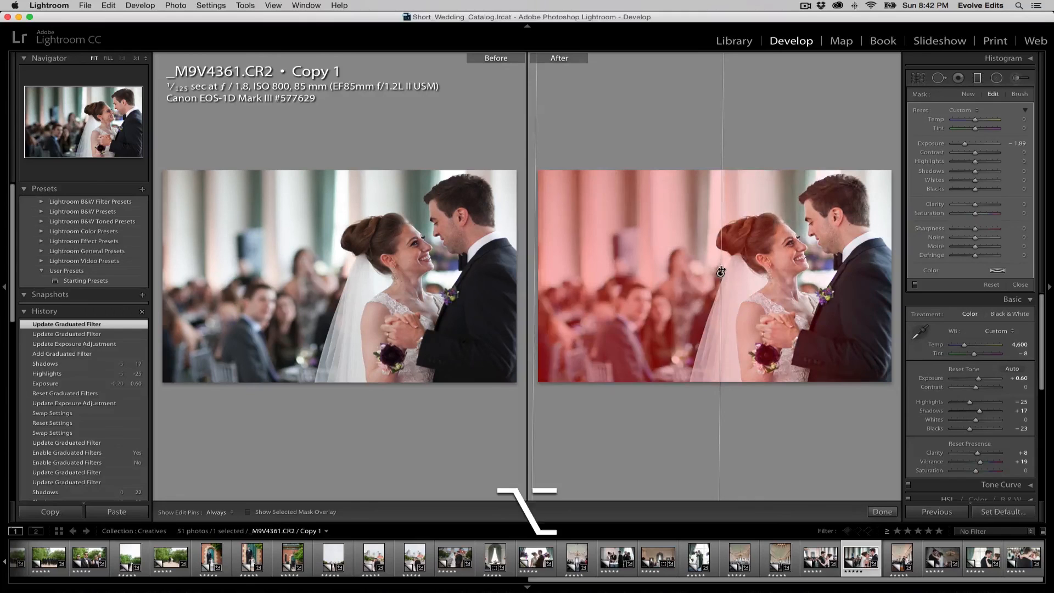
pyautogui.moveTo(720, 275); pyautogui.dragTo(758, 274)
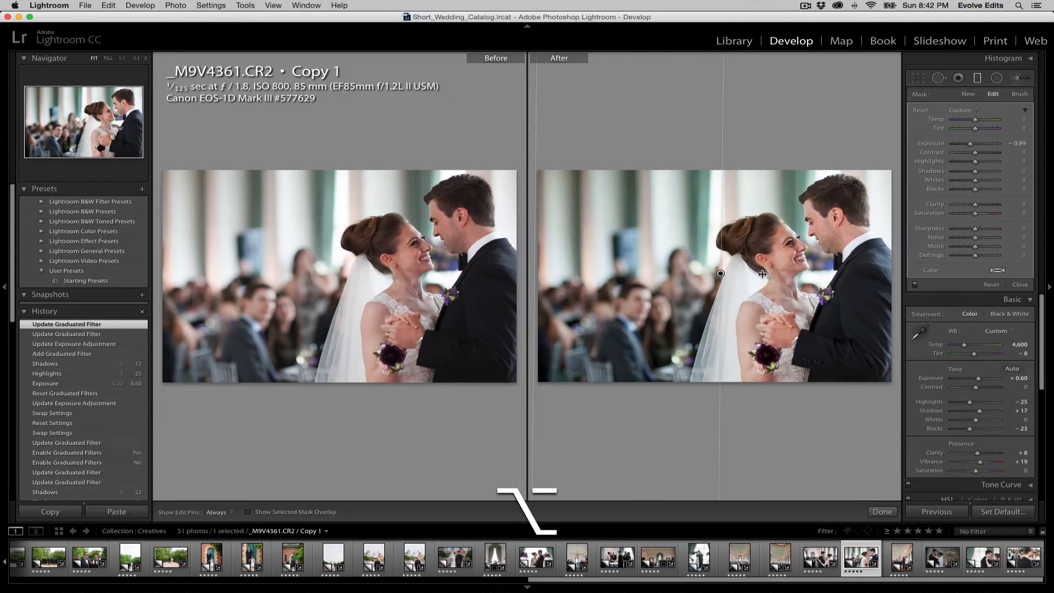
pyautogui.moveTo(764, 273); pyautogui.dragTo(763, 273)
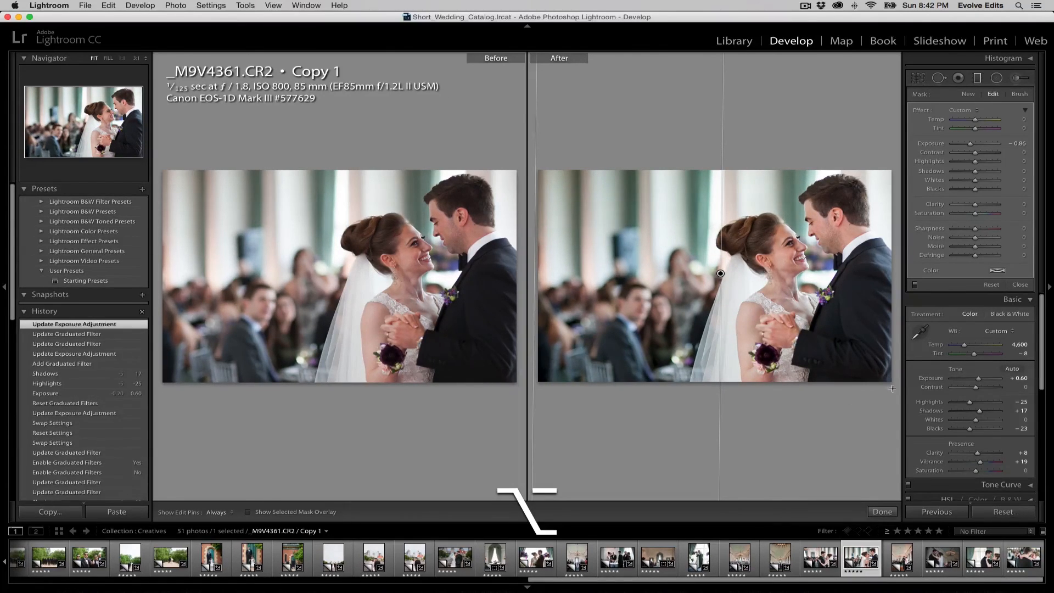
pyautogui.click(914, 285)
pyautogui.click(914, 284)
pyautogui.click(914, 285)
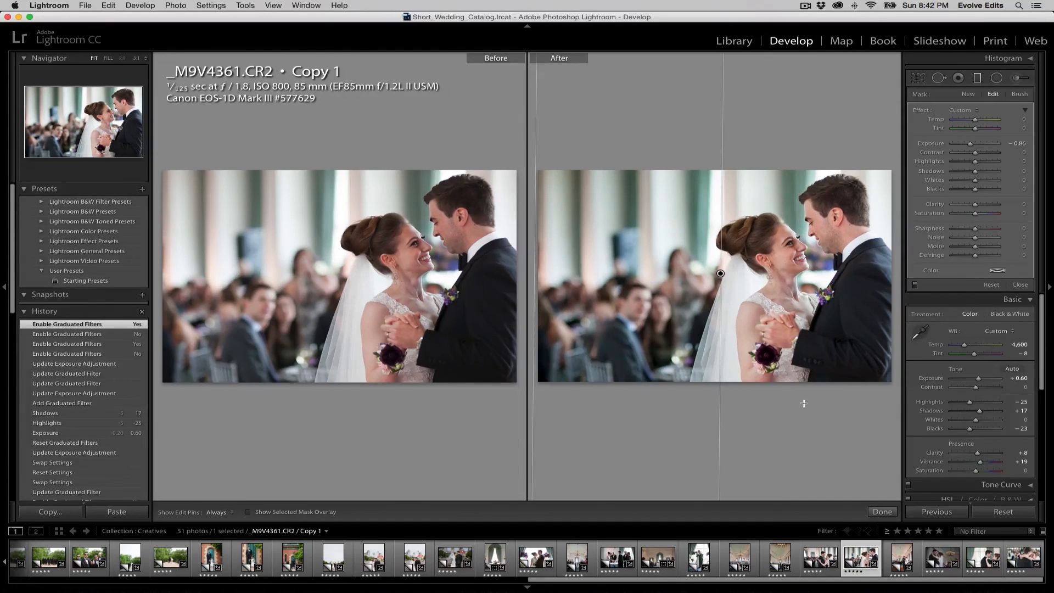
# - Set the graduated filter's exposure to -0.92, collapse the Basic adjustments, and finish editing the filter
pyautogui.click(721, 275)
pyautogui.moveTo(721, 274); pyautogui.dragTo(721, 274)
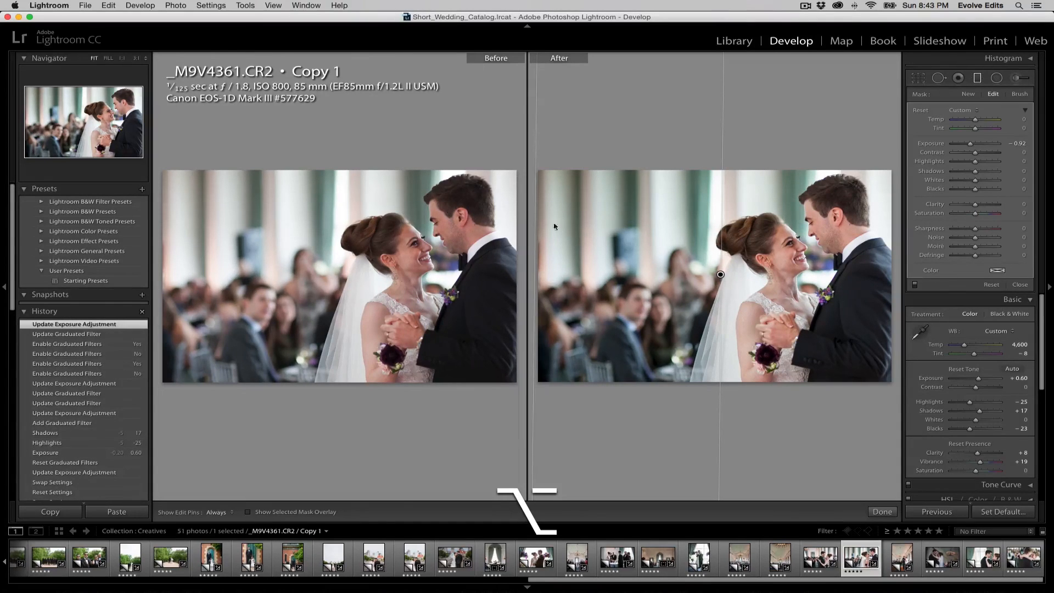
pyautogui.click(723, 151)
pyautogui.click(932, 300)
pyautogui.click(882, 512)
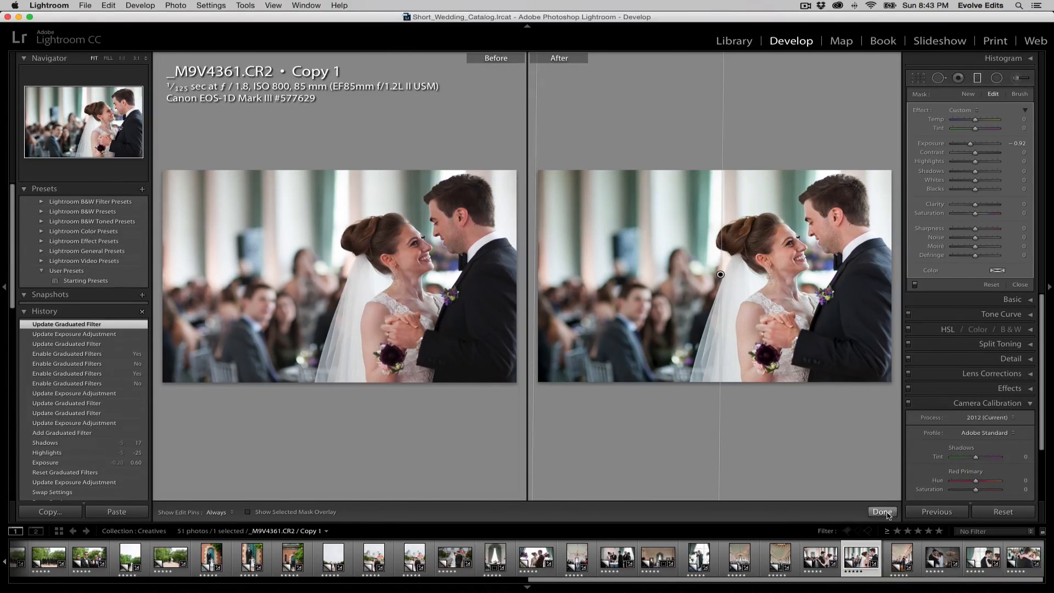
# - Reset all graduated filters on the reception photo
pyautogui.press('m')
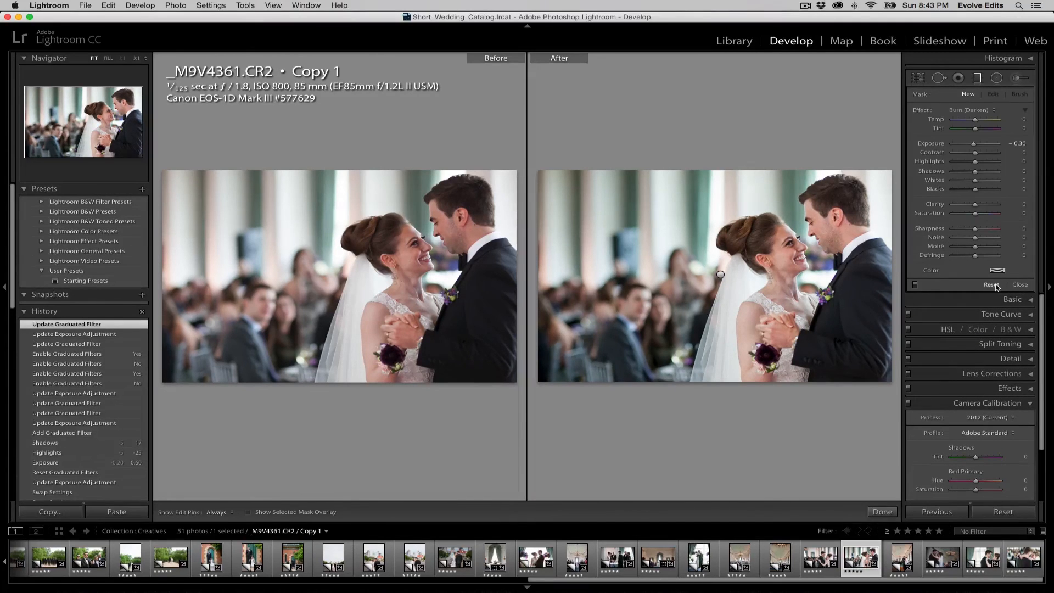
pyautogui.click(992, 284)
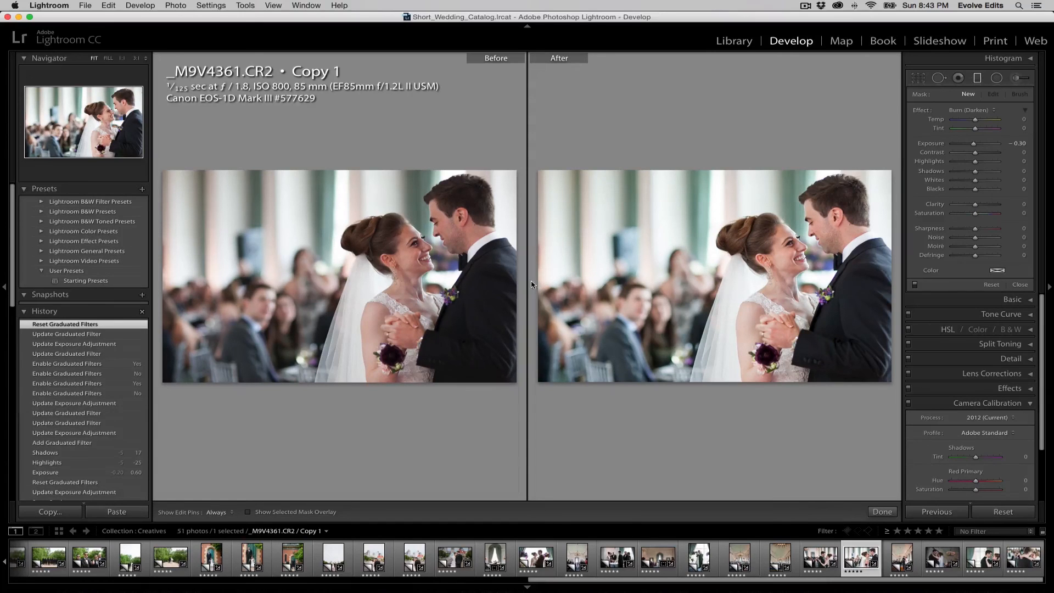
# - In the single-photo view, draw a new graduated filter from the guests' side to behind the groom with exposure -1.56
pyautogui.press('d')
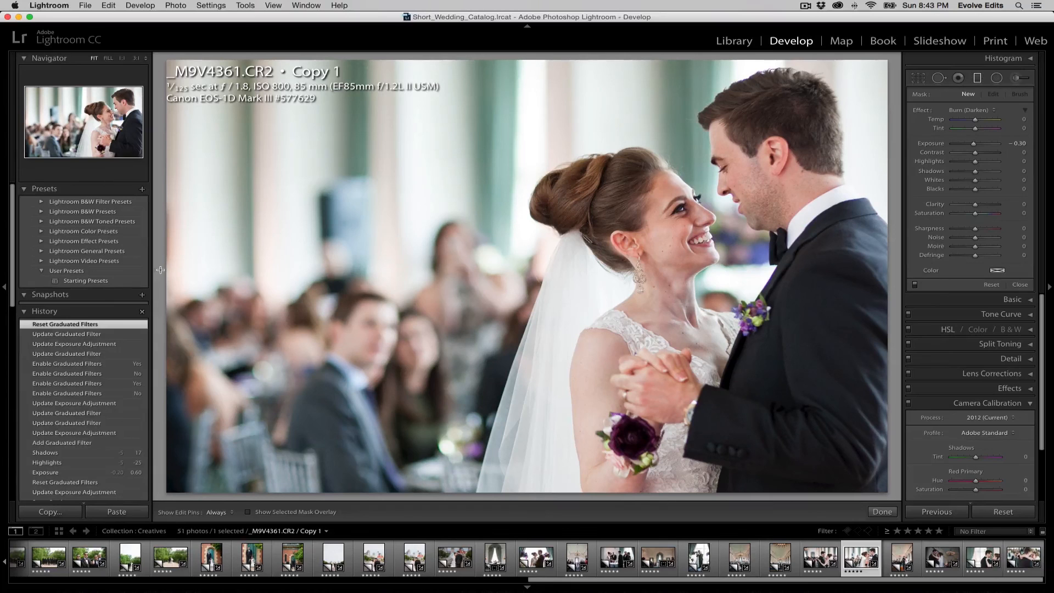
pyautogui.moveTo(178, 270); pyautogui.dragTo(892, 285)
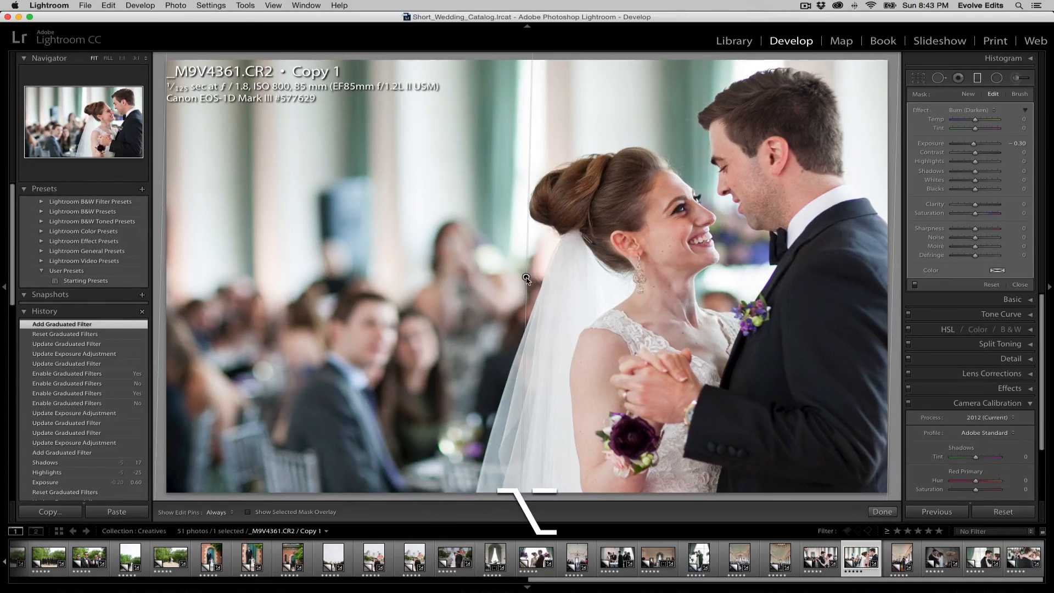
pyautogui.press('alt')
pyautogui.moveTo(975, 141); pyautogui.dragTo(966, 142)
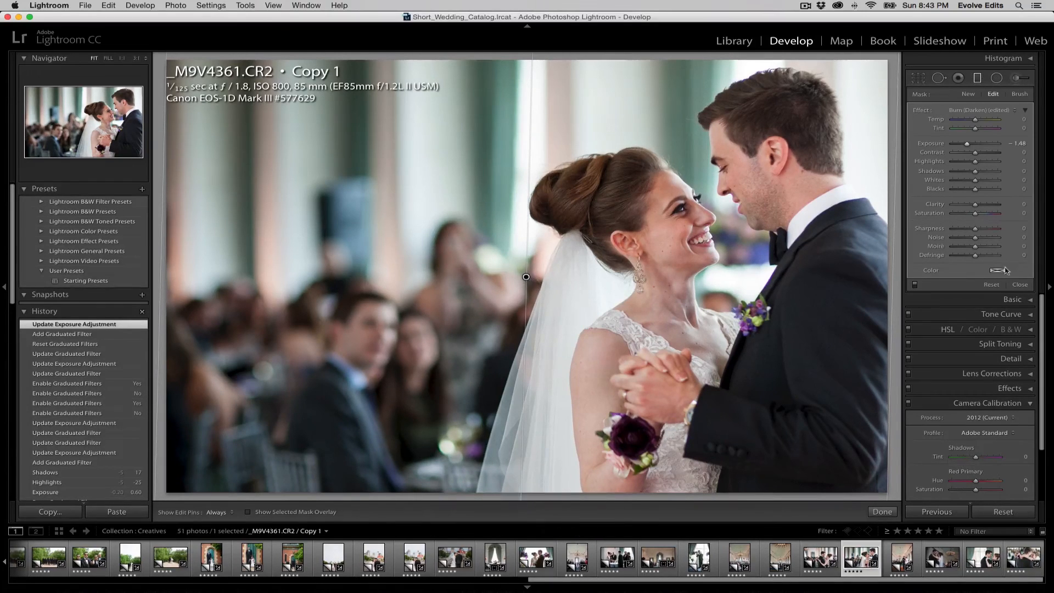
pyautogui.moveTo(967, 143); pyautogui.dragTo(968, 145)
# - Open the Before/After view and set the new graduated filter's exposure to -1.21 using its pin
pyautogui.press('d')
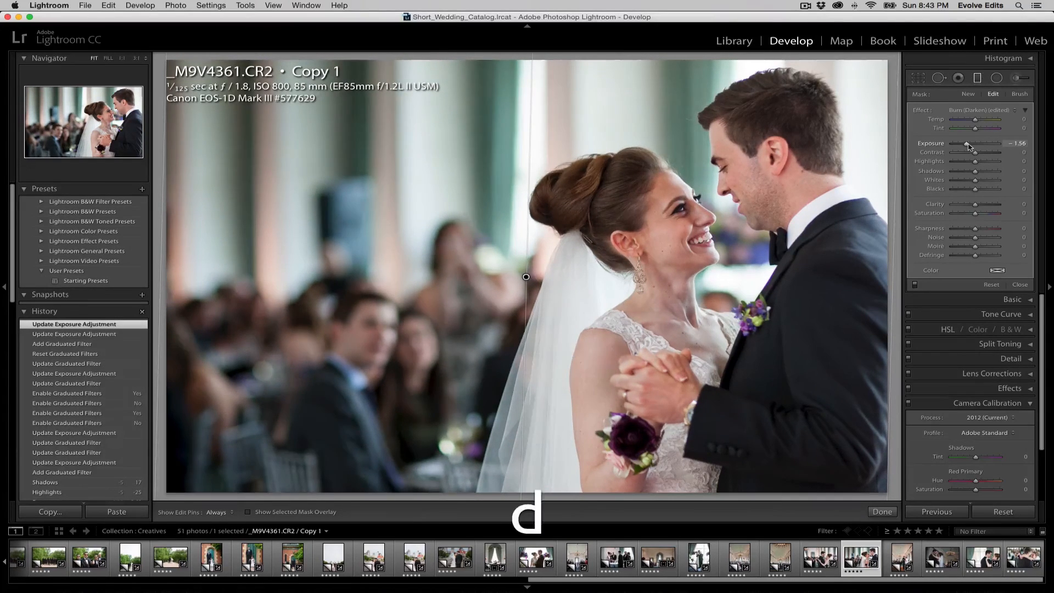
pyautogui.press('y')
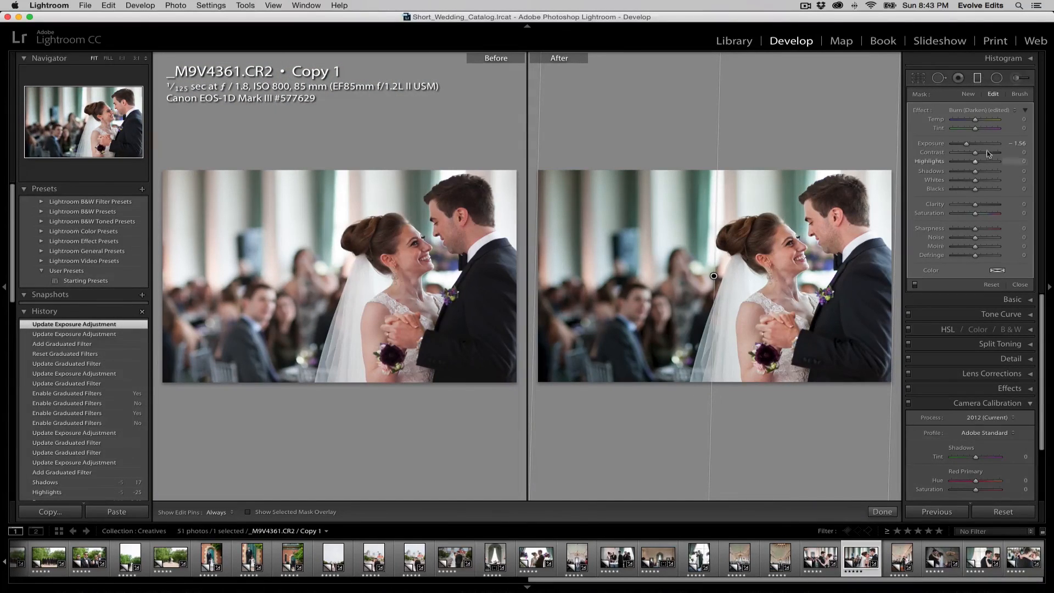
pyautogui.press('alt')
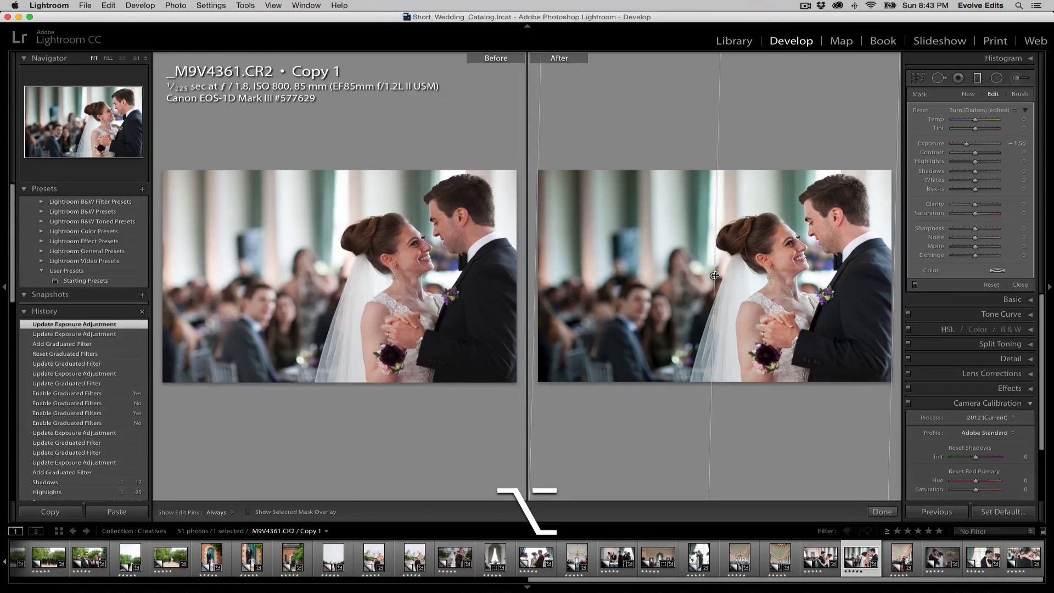
pyautogui.moveTo(715, 275); pyautogui.dragTo(729, 275)
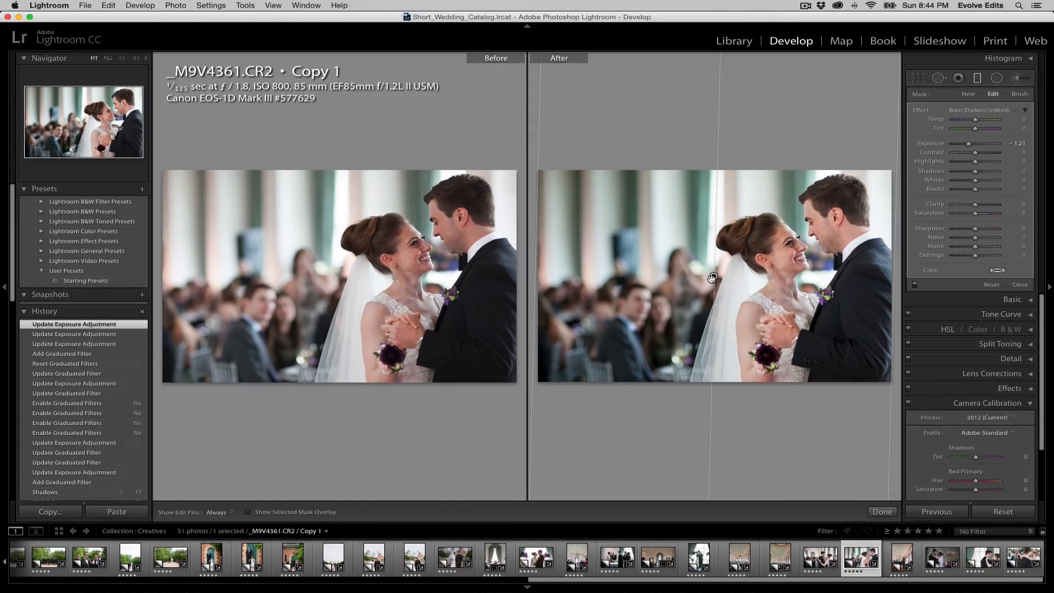
# - On the photo of the couple kissing in the street, modify the Burn (Darken) filter effect with saturation 30, highlights -27 and temp -5
pyautogui.click(412, 558)
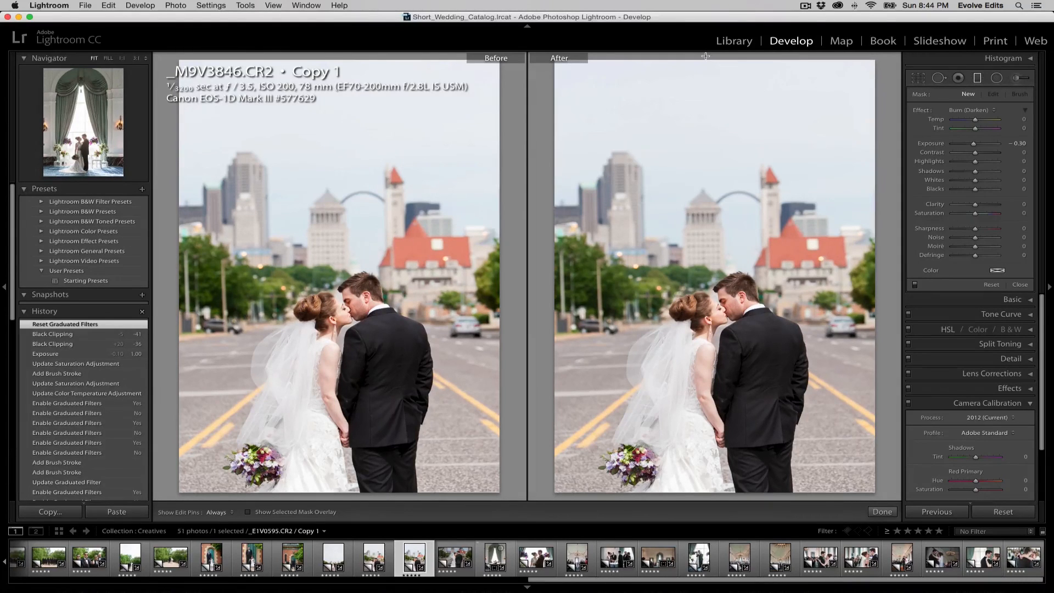
pyautogui.click(964, 109)
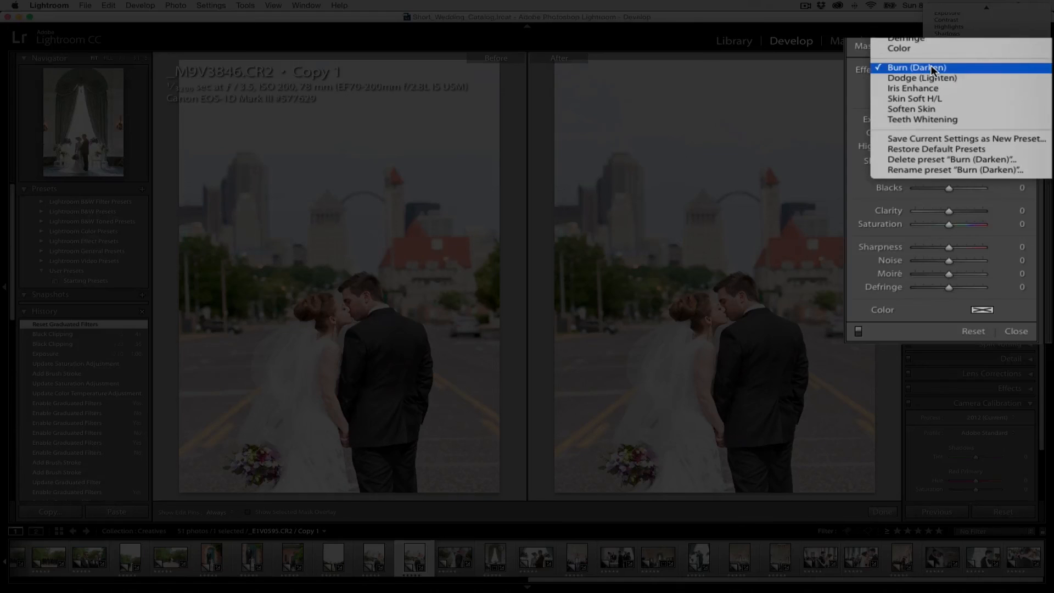
pyautogui.click(928, 70)
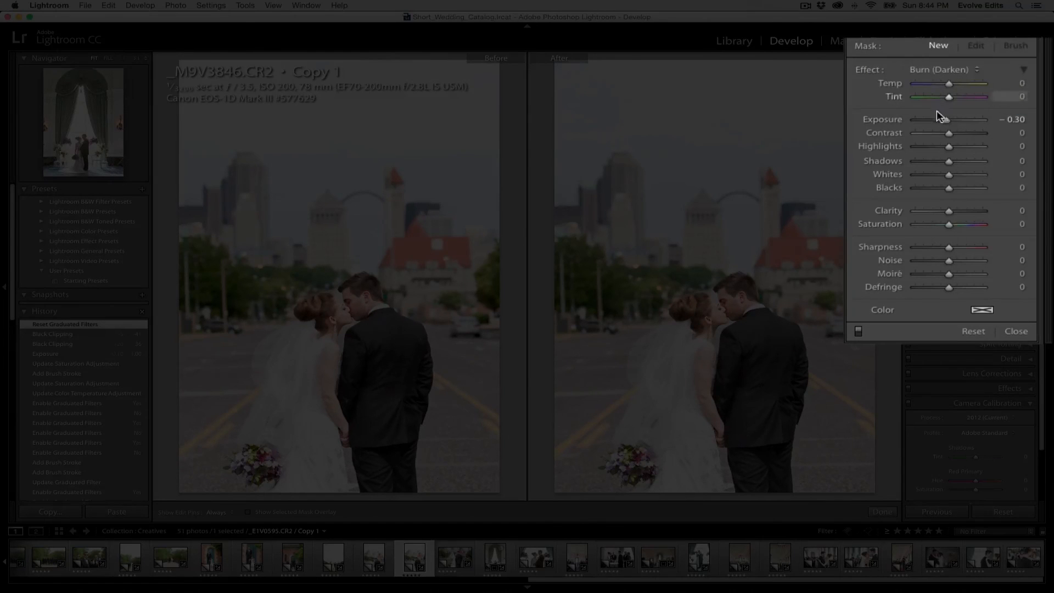
pyautogui.moveTo(949, 224); pyautogui.dragTo(960, 224)
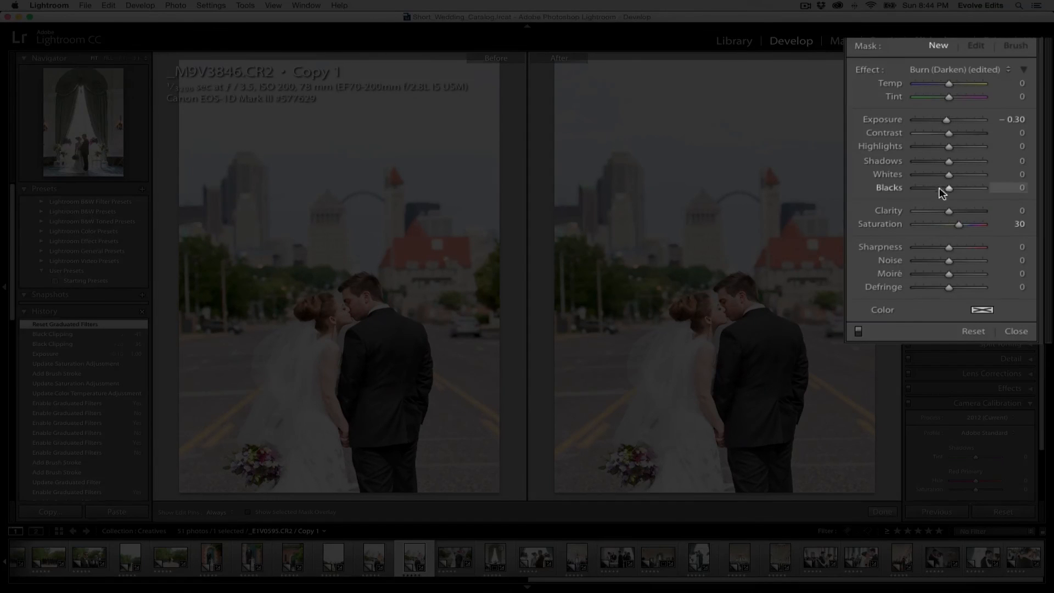
pyautogui.moveTo(947, 148); pyautogui.dragTo(938, 147)
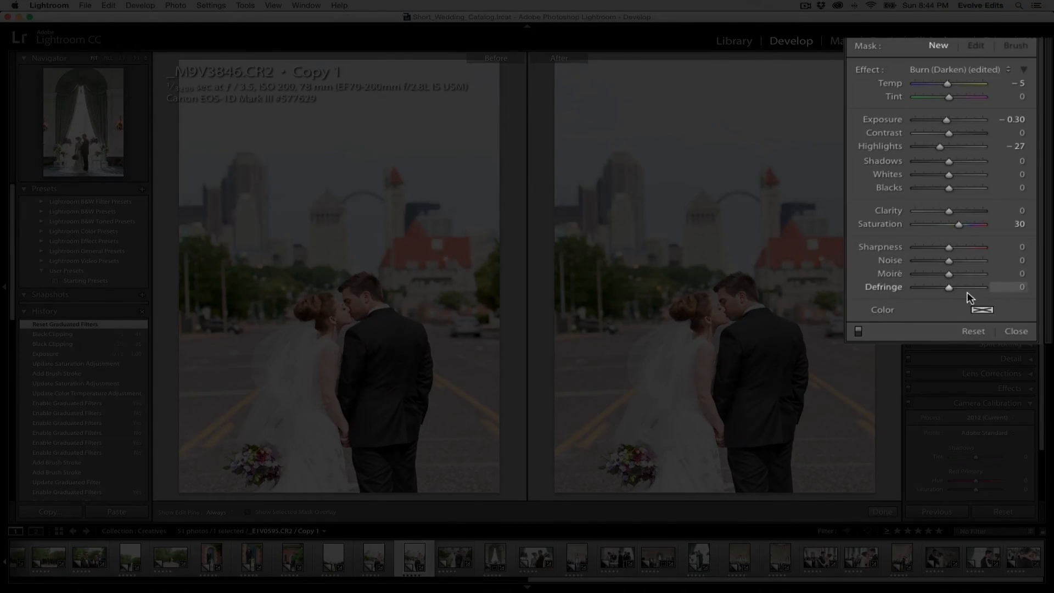
# - Save the modified Burn (Darken) filter settings as a new effect preset named "Sky - Washed out"
pyautogui.click(965, 68)
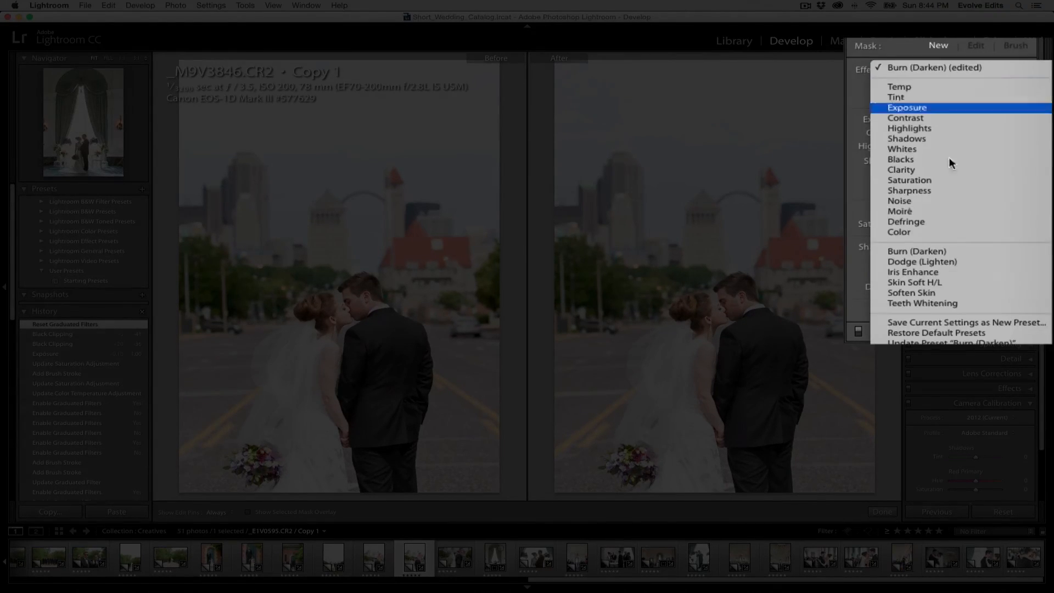
pyautogui.click(945, 323)
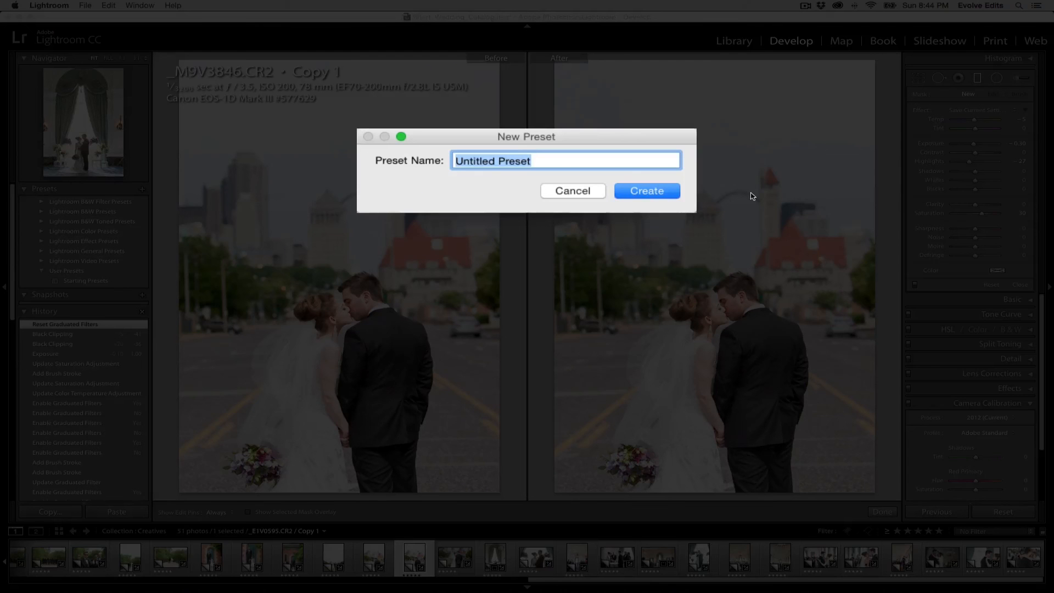
pyautogui.write('Blue S')
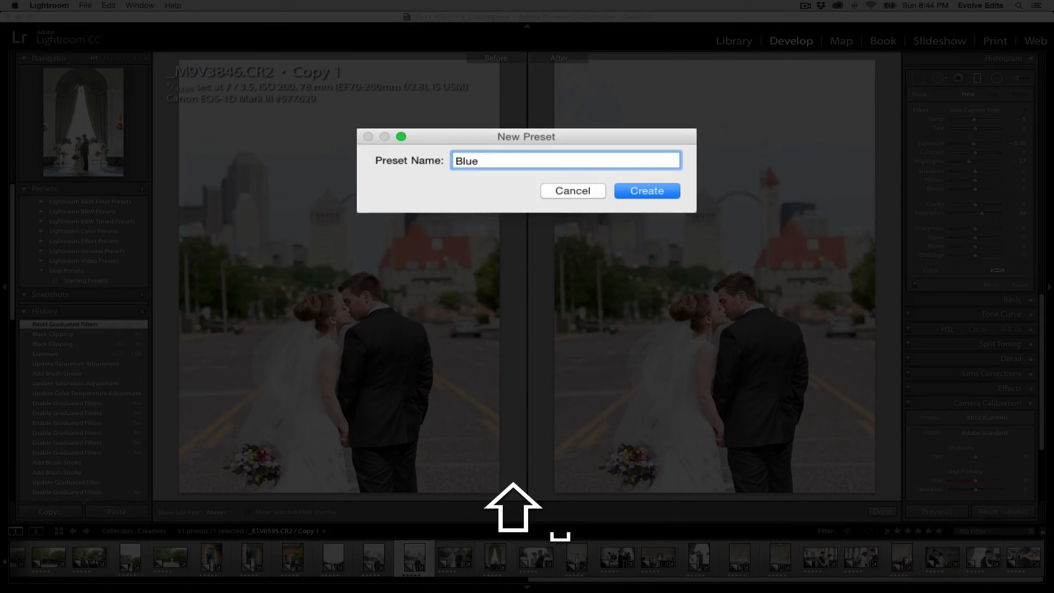
pyautogui.press('BackSpace')
pyautogui.press('BackSpace')
pyautogui.press('BackSpace')
pyautogui.press('BackSpace')
pyautogui.press('BackSpace')
pyautogui.press('BackSpace')
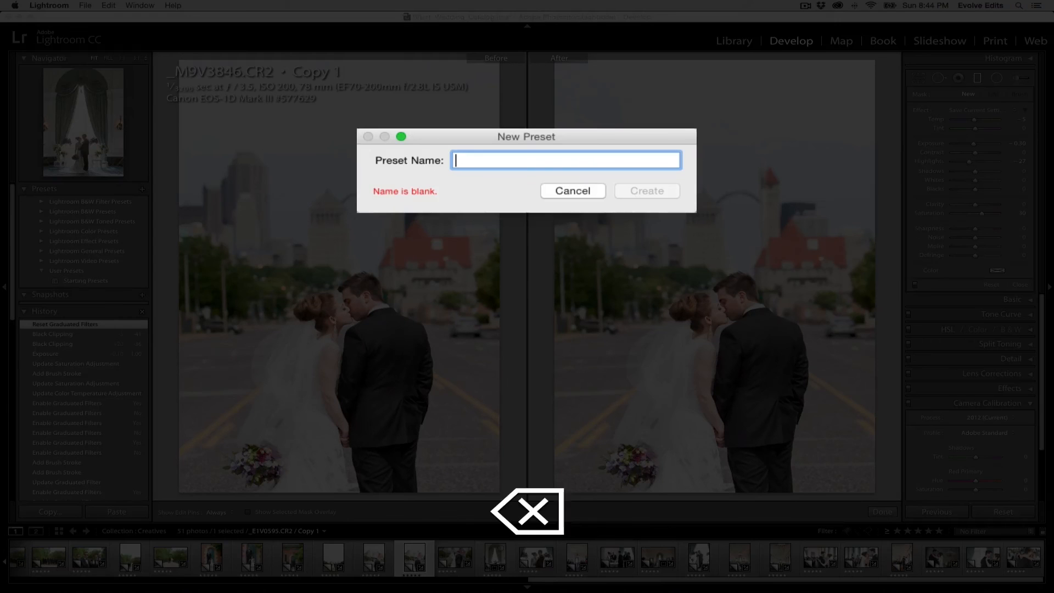
pyautogui.write('Sky')
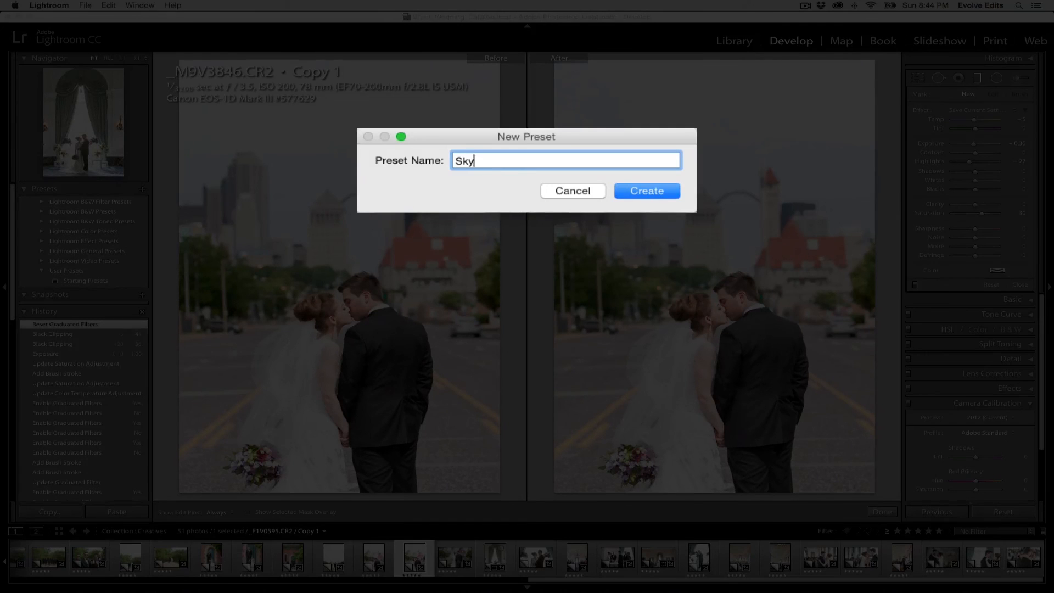
pyautogui.write(' - Blue')
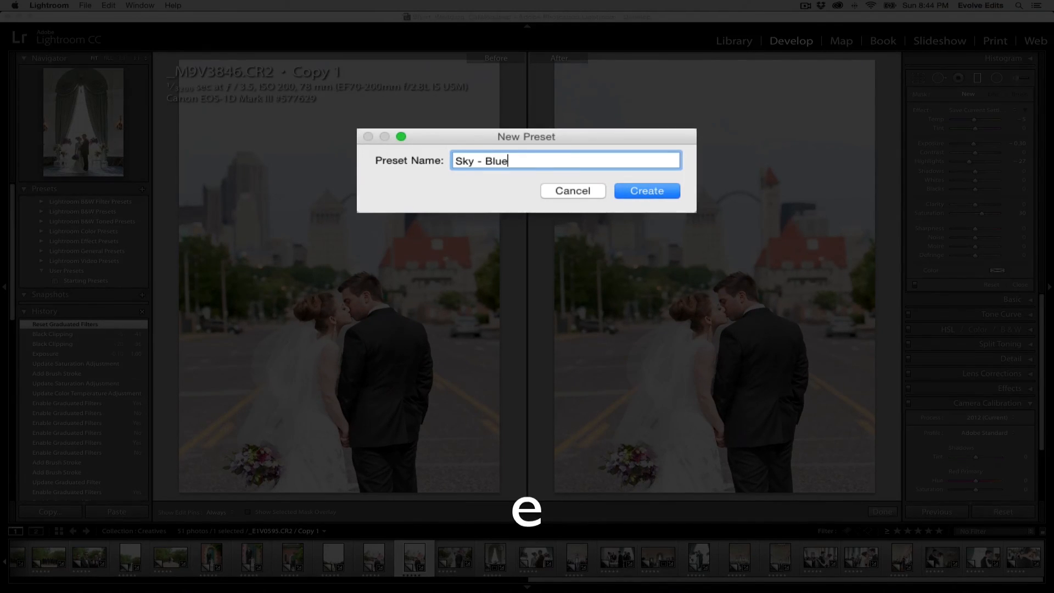
pyautogui.press('BackSpace')
pyautogui.press('BackSpace')
pyautogui.press('BackSpace')
pyautogui.press('BackSpace')
pyautogui.write('Washed out')
pyautogui.click(664, 194)
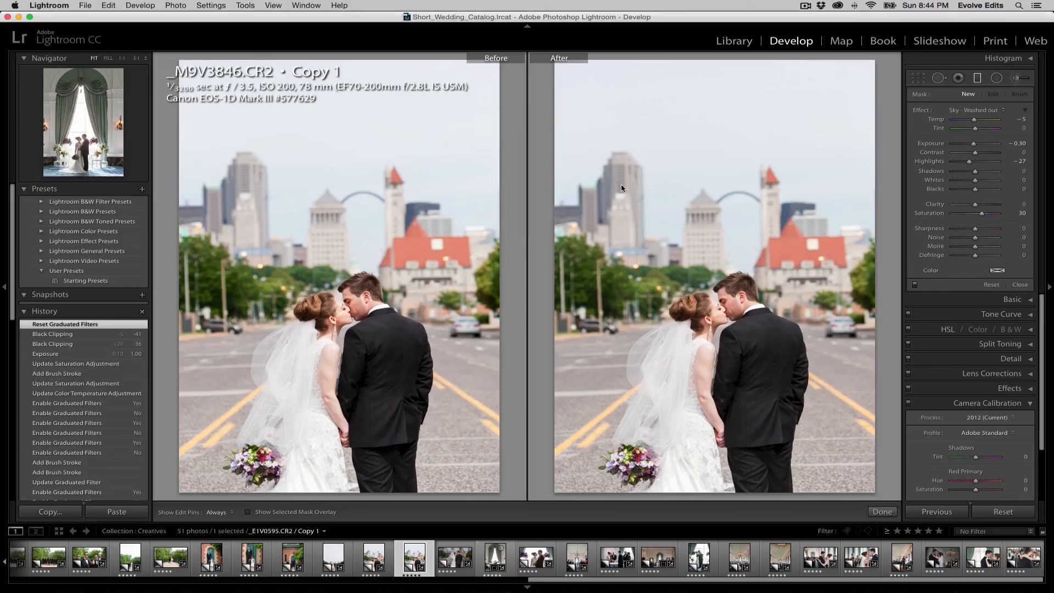
# - Draw a Sky - Washed out graduated filter from the sky down, strengthened to exposure -0.52, highlights -46, saturation 51 and temp -8, with its lower edge extended
pyautogui.click(959, 111)
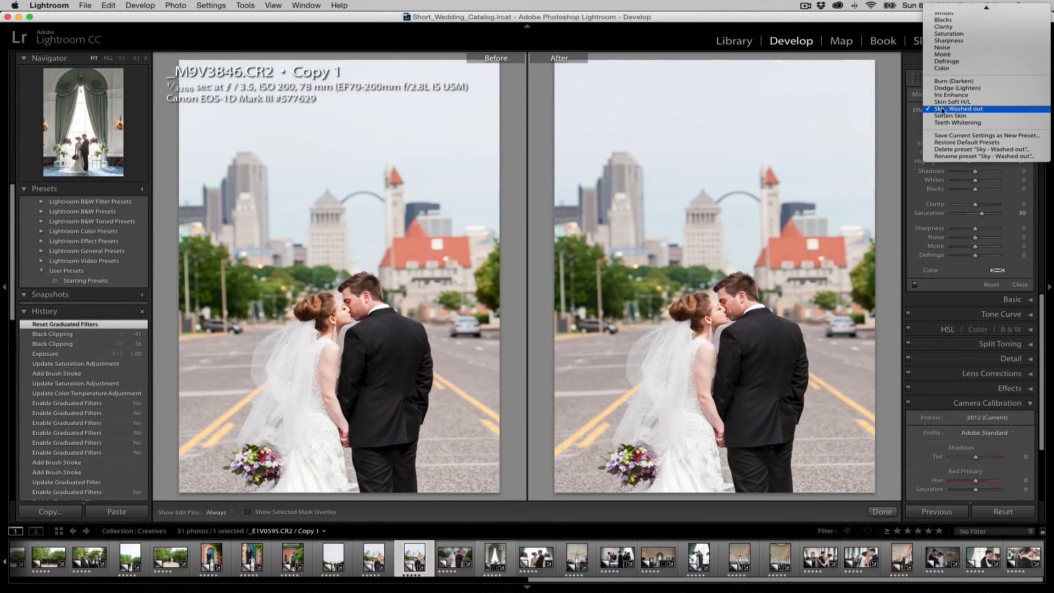
pyautogui.click(941, 110)
pyautogui.moveTo(714, 57); pyautogui.dragTo(713, 299)
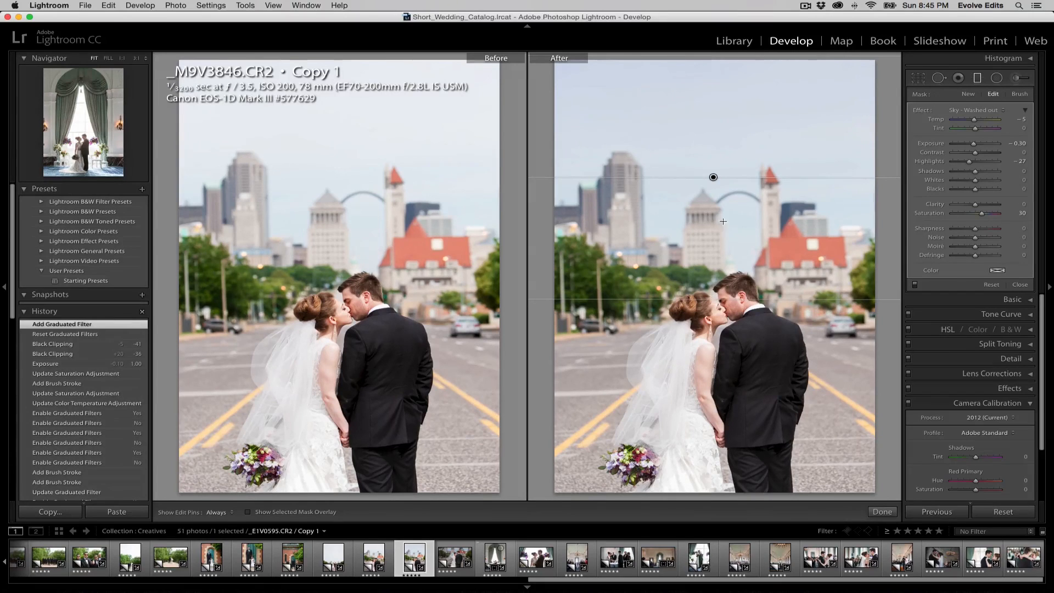
pyautogui.moveTo(713, 177); pyautogui.dragTo(750, 179)
pyautogui.moveTo(721, 299); pyautogui.dragTo(722, 328)
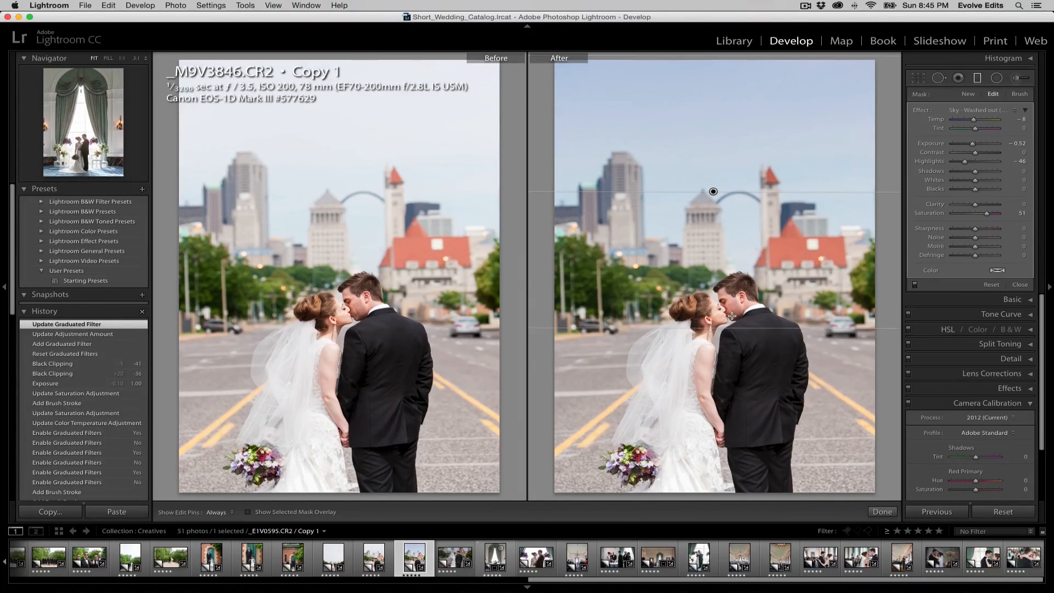
# - Brush-erase the graduated filter's effect around the couple, undoing the first stroke painted without erase mode
pyautogui.hotkey('shift', 't')
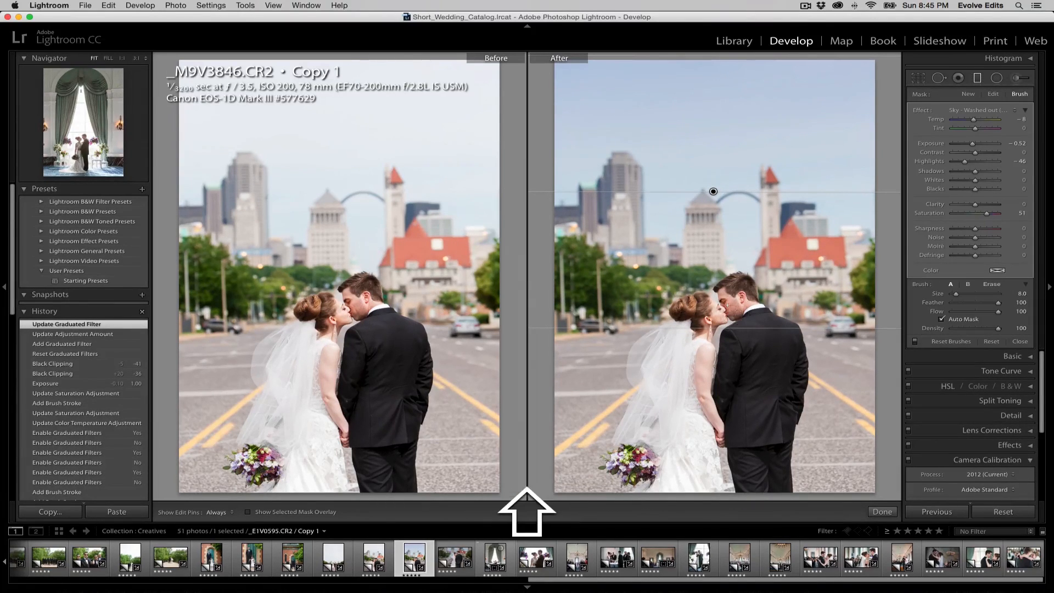
pyautogui.moveTo(728, 305); pyautogui.dragTo(734, 294)
pyautogui.press('super+z')
pyautogui.press('alt')
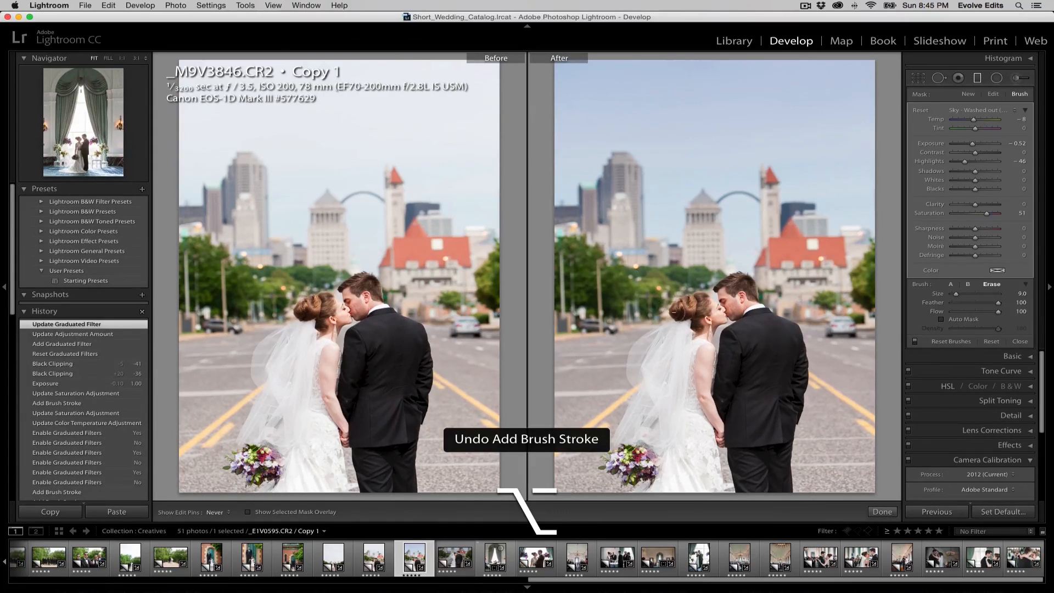
pyautogui.press('alt+super+z')
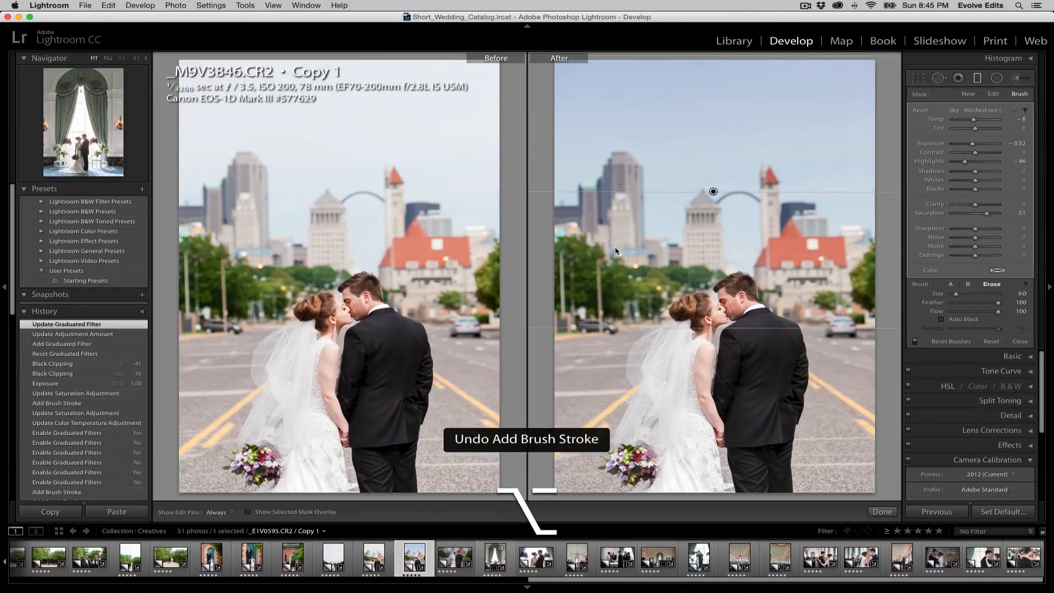
pyautogui.press('alt')
pyautogui.press('h')
pyautogui.moveTo(823, 289); pyautogui.dragTo(912, 292)
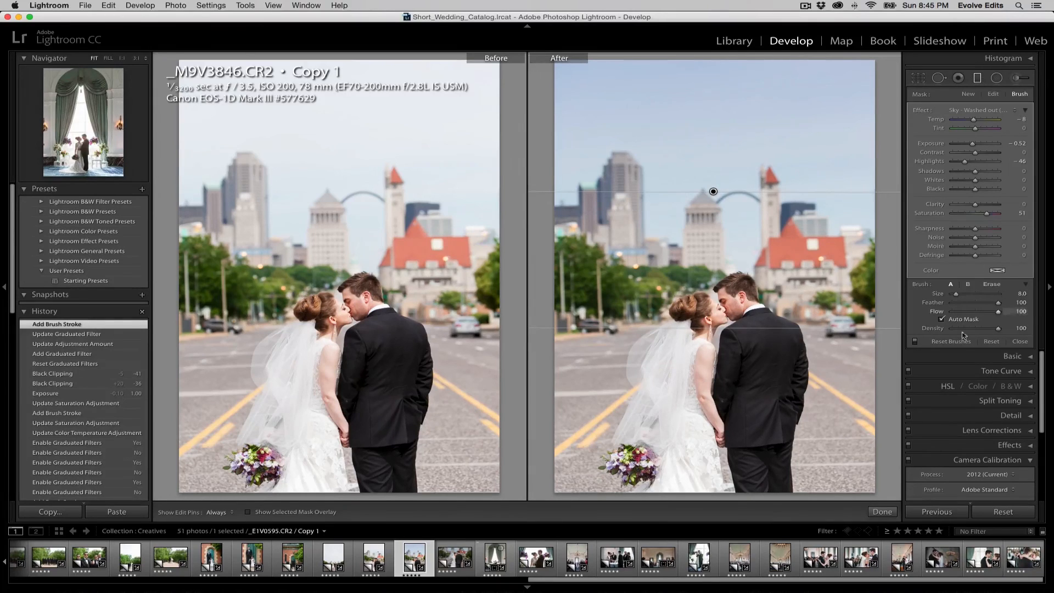
# - Compare the street photo with the graduated filter turned off and on
pyautogui.click(914, 342)
pyautogui.click(914, 341)
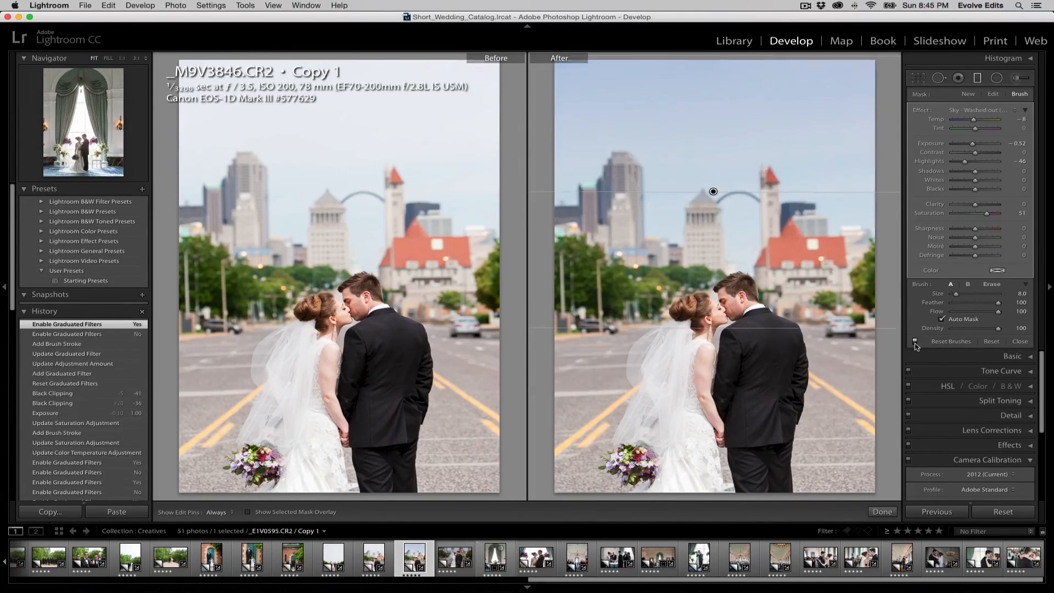
pyautogui.click(914, 341)
pyautogui.click(914, 342)
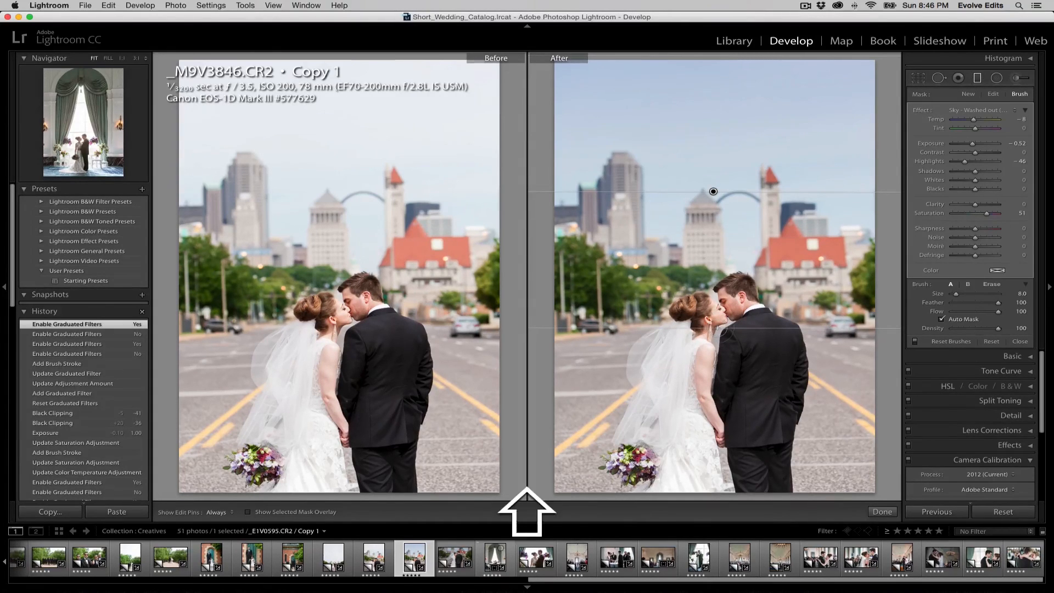
# - Strengthen the sky filter to exposure -0.62, highlights -55, saturation 61 and temp -10, extend its lower edge further down, and close the filter
pyautogui.hotkey('shift', 't')
pyautogui.moveTo(716, 328)
pyautogui.mouseDown()
pyautogui.moveTo(714, 383)
pyautogui.moveTo(714, 247)
pyautogui.moveTo(717, 328)
pyautogui.mouseUp()
pyautogui.moveTo(715, 383); pyautogui.dragTo(721, 328)
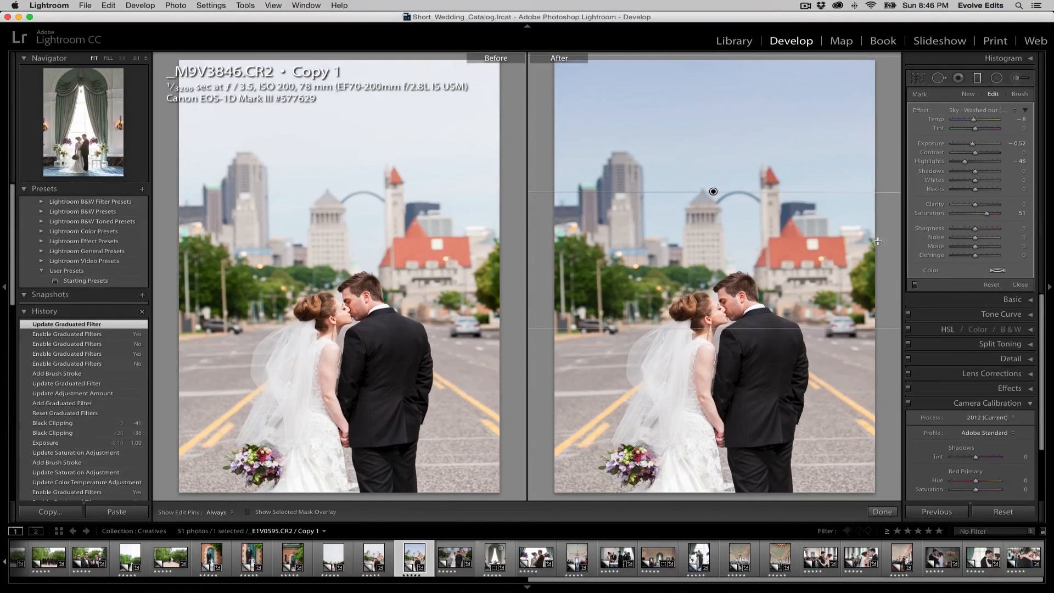
pyautogui.moveTo(713, 191)
pyautogui.mouseDown()
pyautogui.moveTo(786, 195)
pyautogui.moveTo(725, 192)
pyautogui.mouseUp()
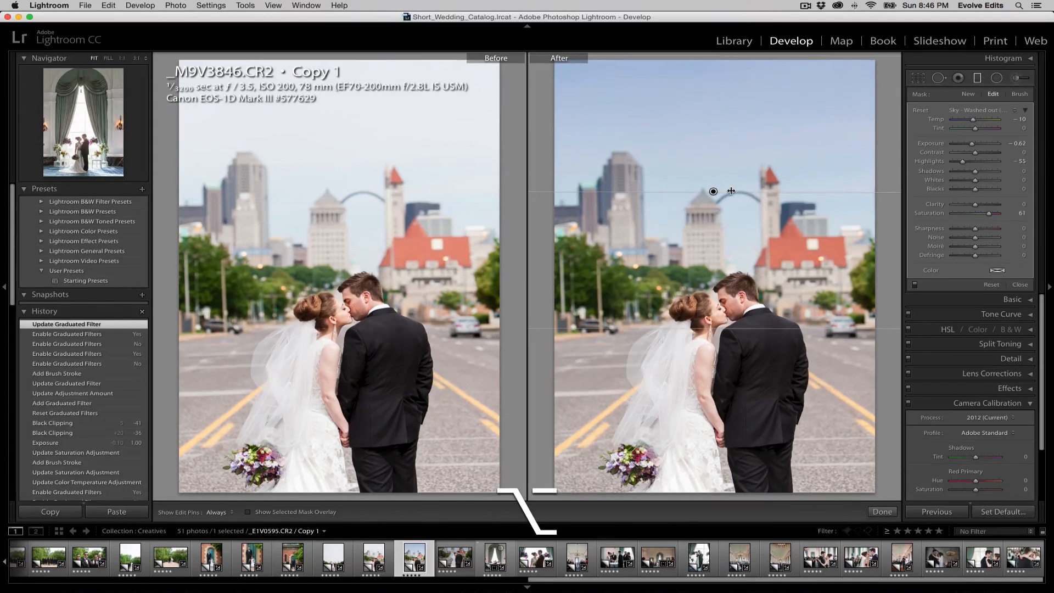
pyautogui.moveTo(719, 329); pyautogui.dragTo(719, 353)
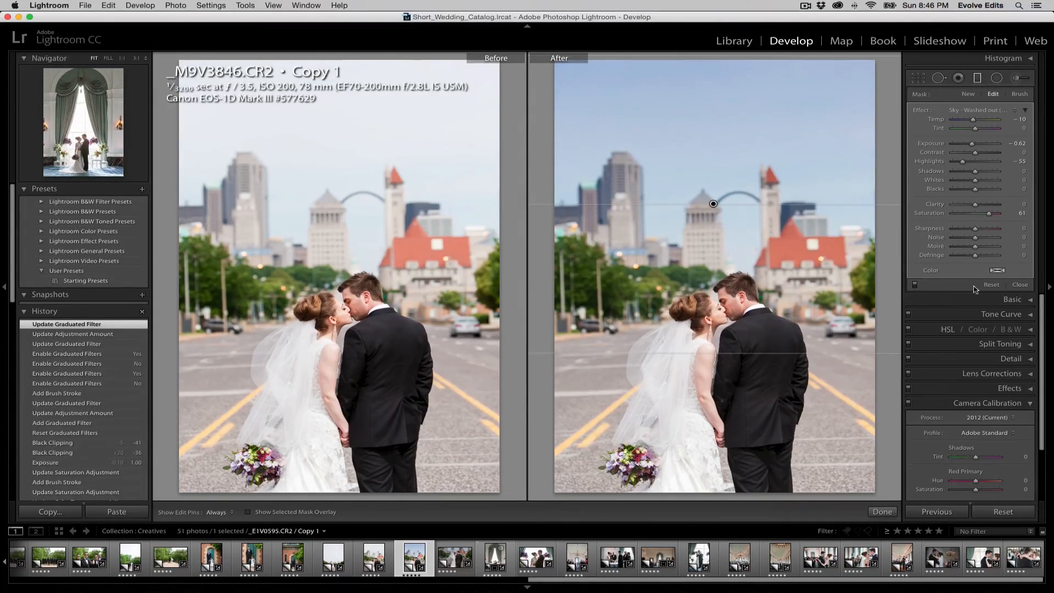
pyautogui.click(1019, 284)
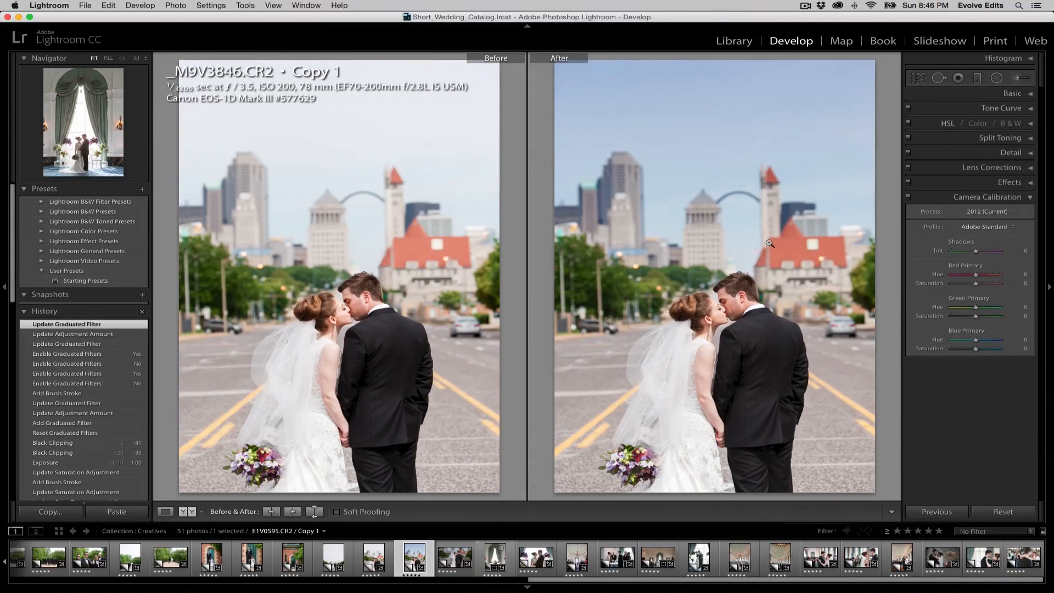
# - Leave the Before/After comparison and return to the start of the Creatives collection in the library grid
pyautogui.press('d')
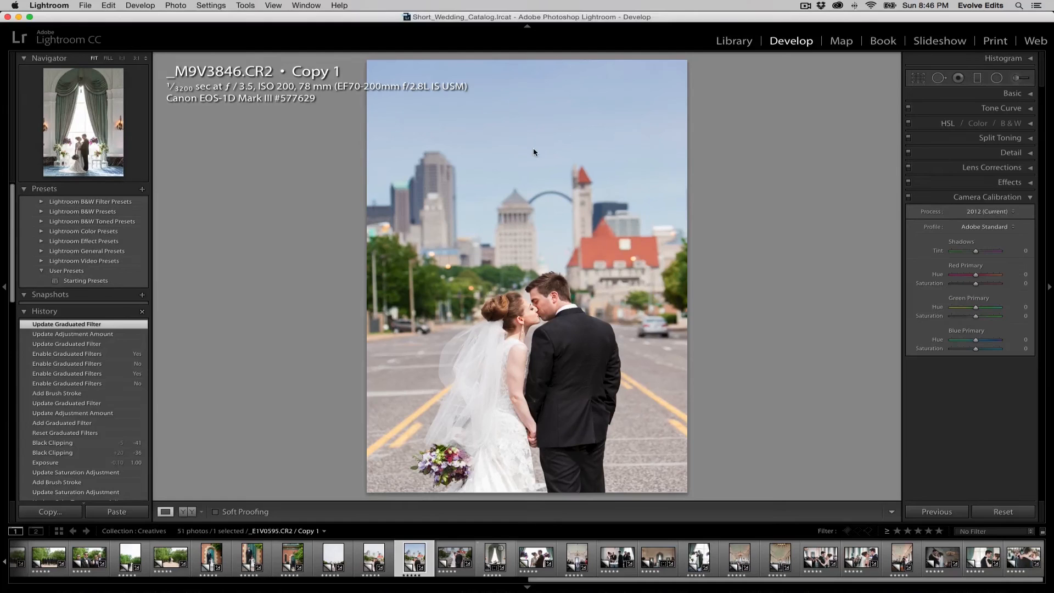
pyautogui.press('g')
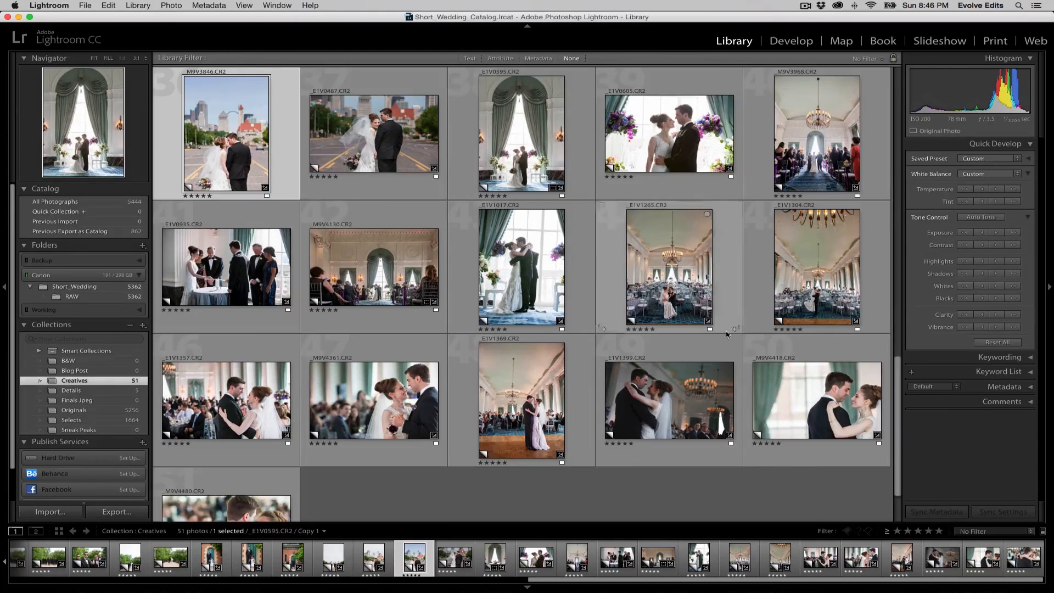
pyautogui.moveTo(897, 475); pyautogui.dragTo(883, 112)
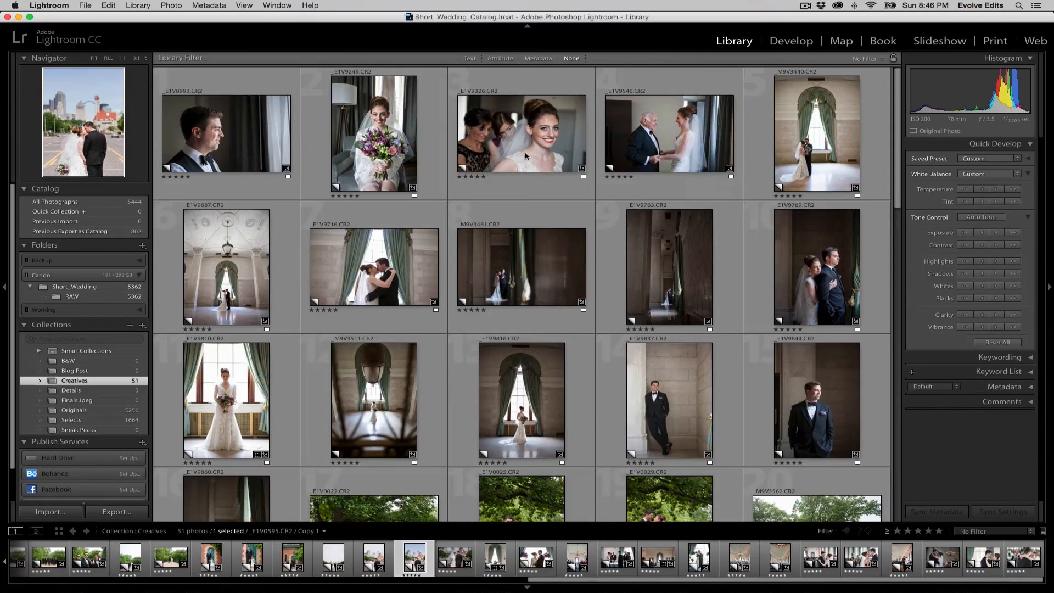
# - Select the close-up of the smiling bride, _E1V9326.CR2, among the Creatives photos and open it in Develop
pyautogui.press('Right')
pyautogui.press('Right')
pyautogui.press('Right')
pyautogui.press('Right')
pyautogui.press('Right')
pyautogui.press('Right')
pyautogui.press('Right')
pyautogui.press('Right')
pyautogui.press('Right')
pyautogui.press('Right')
pyautogui.press('Right')
pyautogui.press('Right')
pyautogui.press('Right')
pyautogui.press('Right')
pyautogui.press('Right')
pyautogui.press('Left')
pyautogui.press('Left')
pyautogui.press('Left')
pyautogui.press('Left')
pyautogui.press('Left')
pyautogui.press('Left')
pyautogui.press('Left')
pyautogui.press('Left')
pyautogui.press('Left')
pyautogui.press('Left')
pyautogui.press('Left')
pyautogui.press('Left')
pyautogui.press('Left')
pyautogui.press('Left')
pyautogui.press('Left')
pyautogui.press('Left')
pyautogui.press('Left')
pyautogui.press('Left')
pyautogui.press('Left')
pyautogui.press('Left')
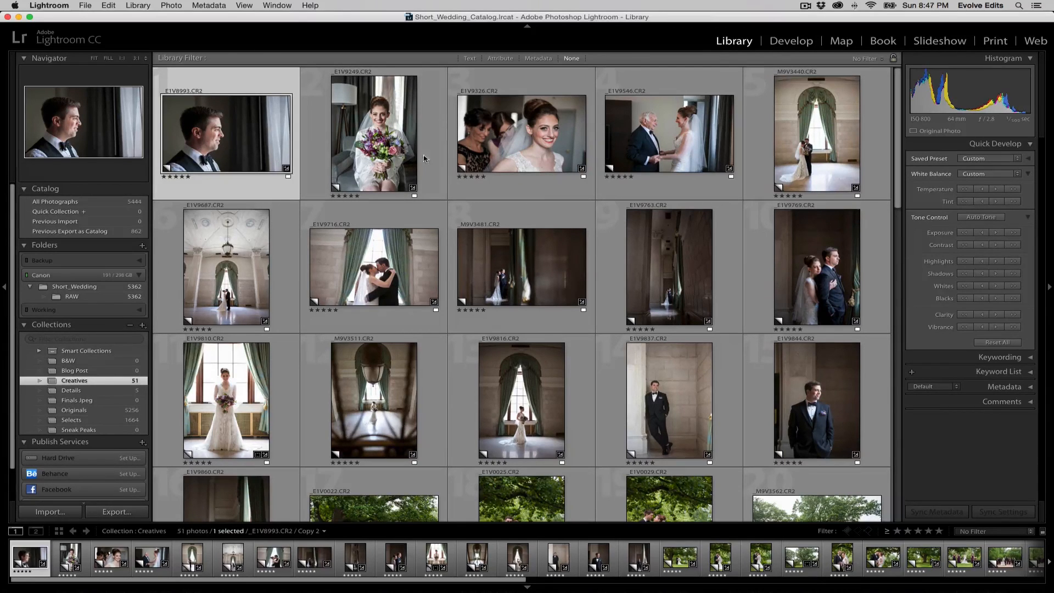
pyautogui.press('Right')
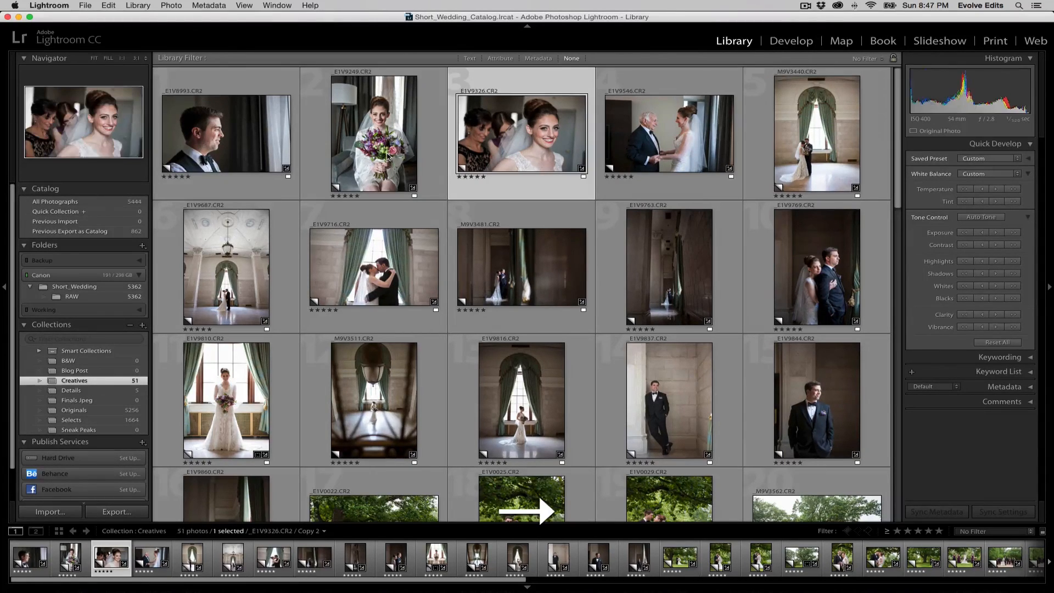
pyautogui.press('Return')
pyautogui.press('d')
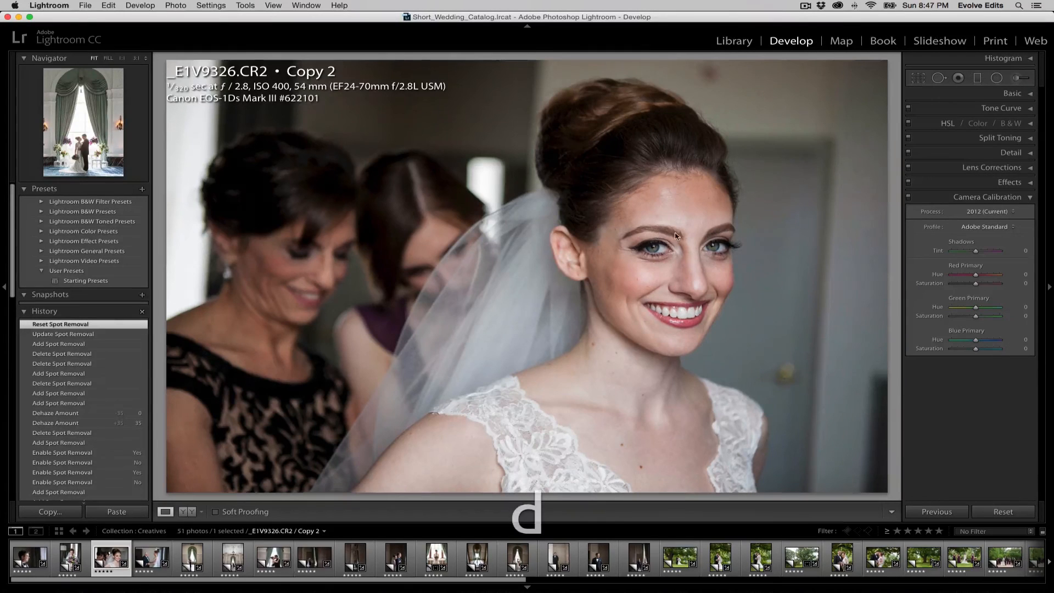
# - Activate Spot Removal for the bride's forehead, try switching between Clone and Heal, and set the Heal brush size to 64
pyautogui.press('q')
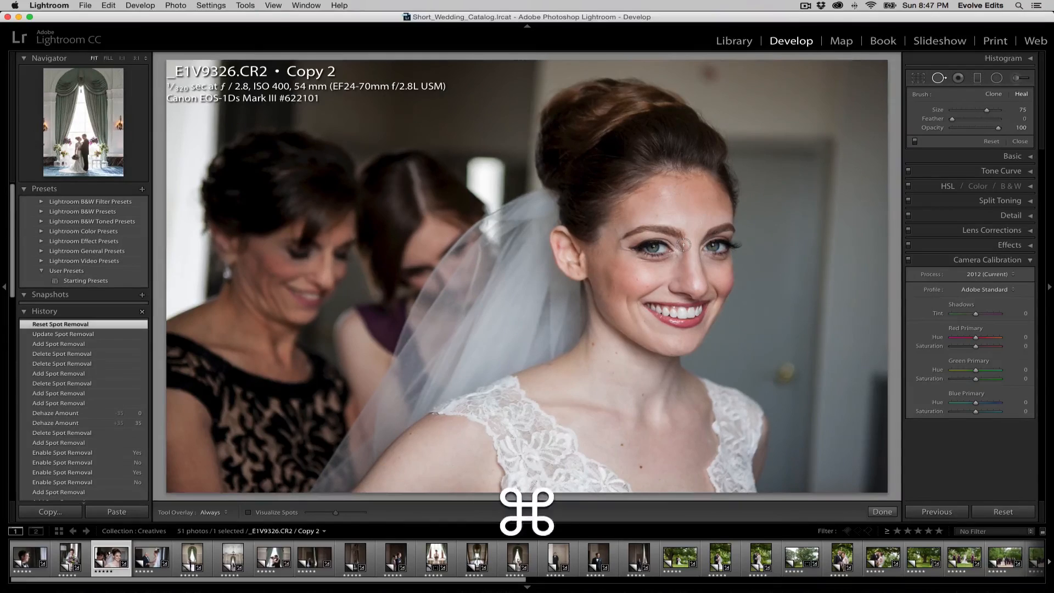
pyautogui.press('super+equal')
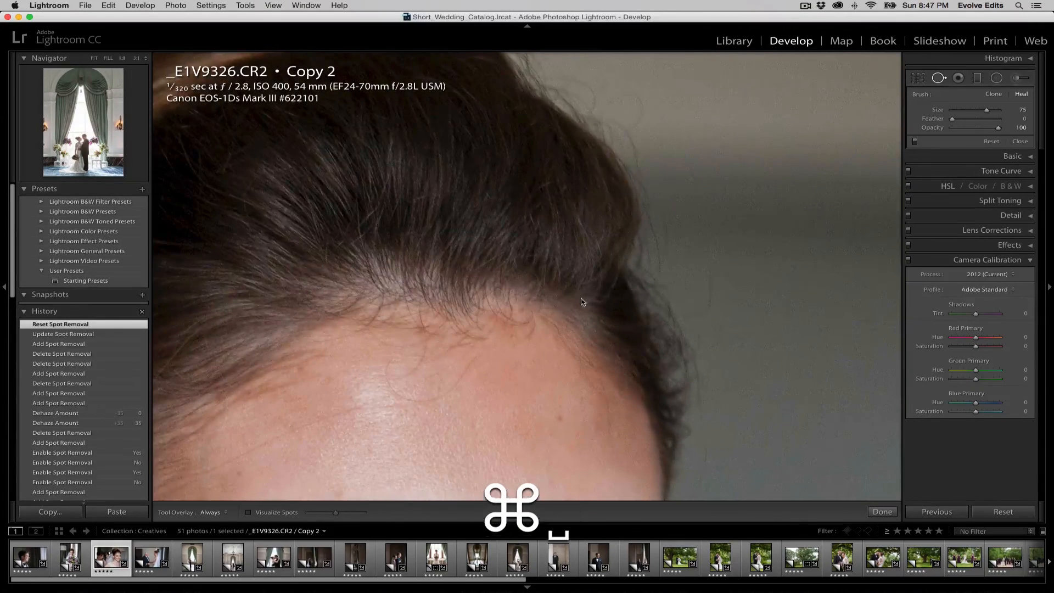
pyautogui.scroll(-10, 683, 244)
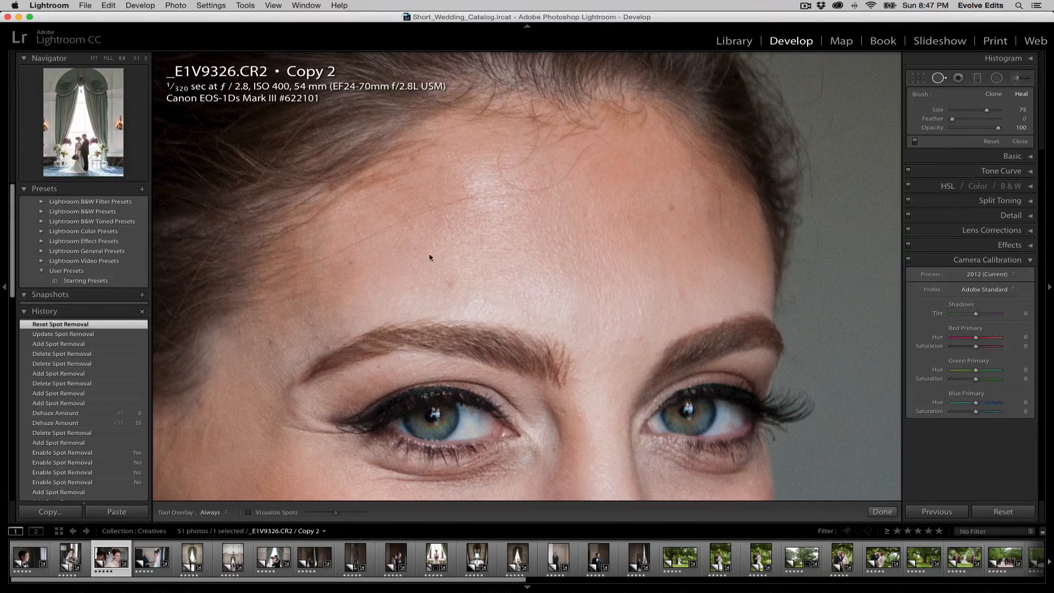
pyautogui.press('space')
pyautogui.moveTo(346, 259); pyautogui.dragTo(431, 262)
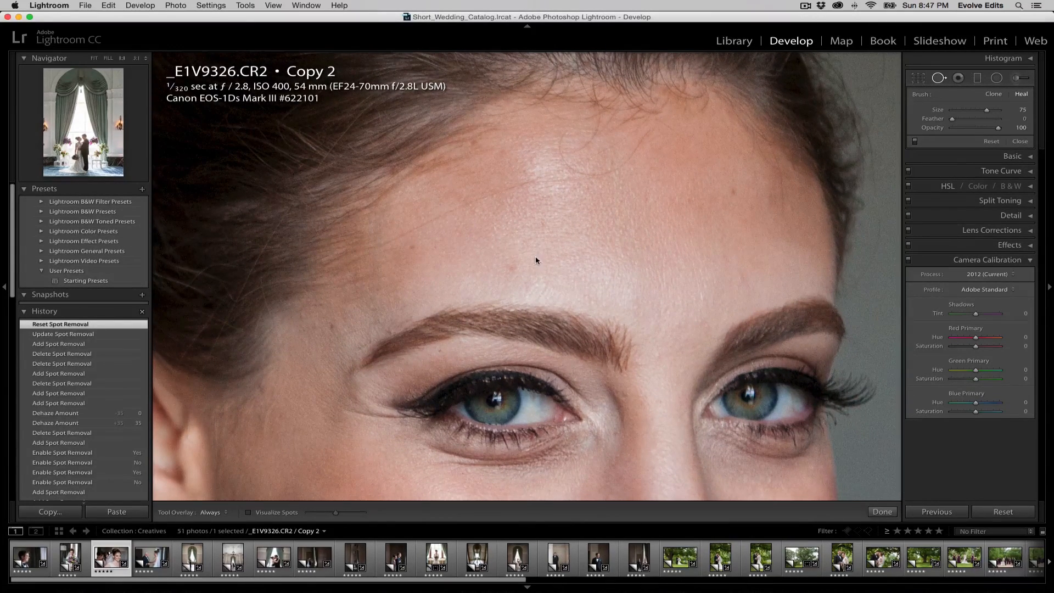
pyautogui.press(']')
pyautogui.press('[')
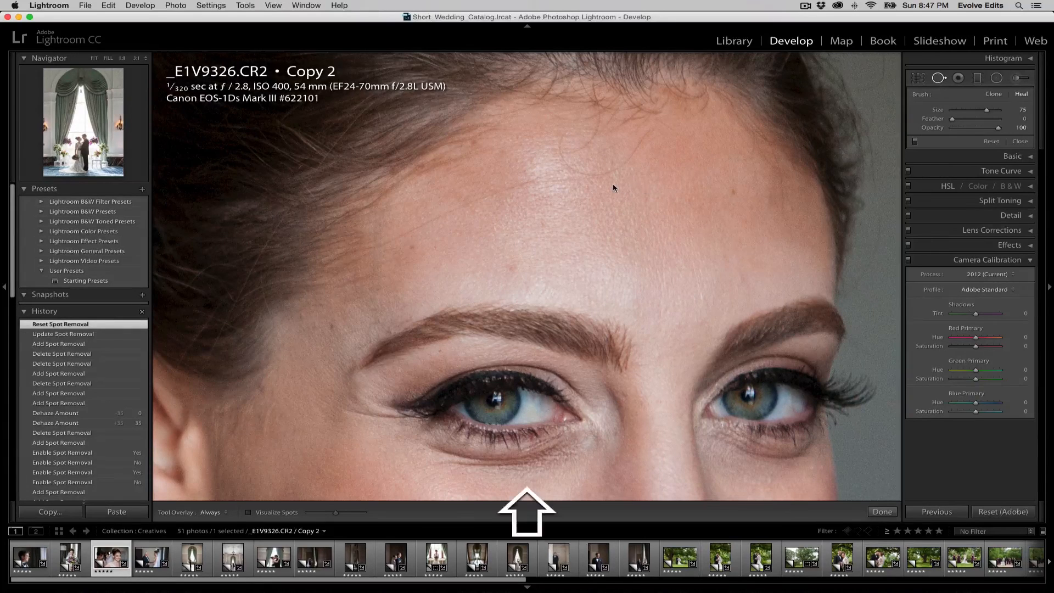
pyautogui.hotkey('shift', 't')
pyautogui.hotkey('shift', 't')
pyautogui.hotkey('shift', 't')
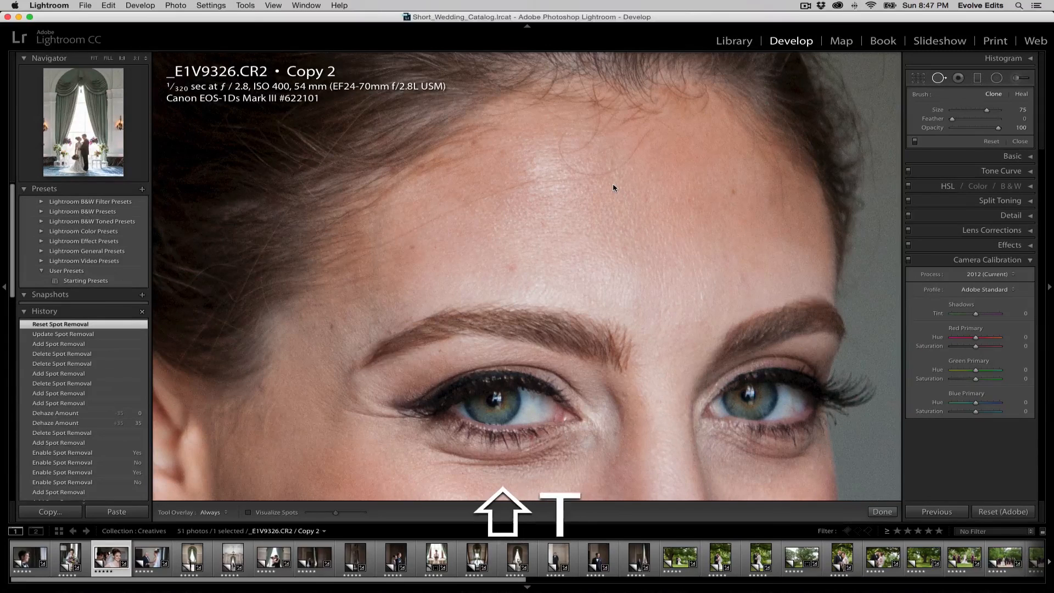
pyautogui.press('[')
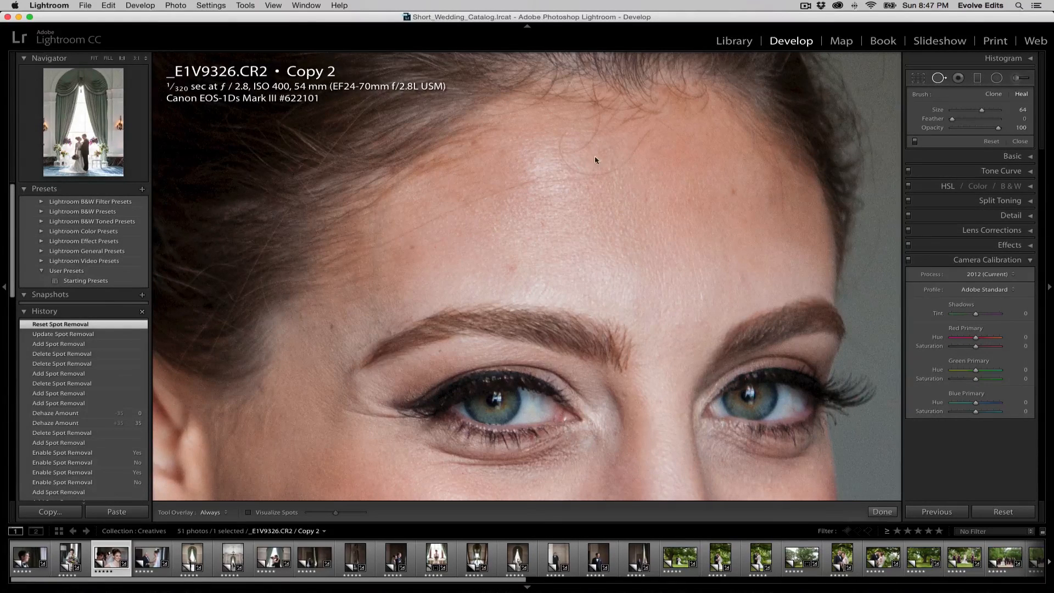
# - Leave the bride photo and quit Lightroom to return to the Finder window showing the Short_Wedding folder
pyautogui.press('space')
pyautogui.press('super+minus')
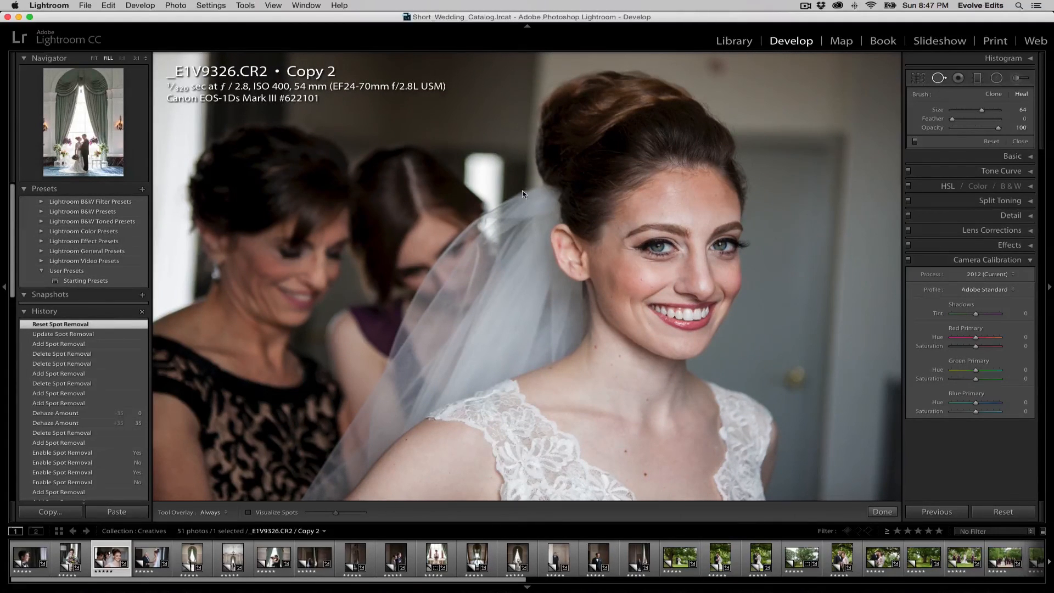
pyautogui.press('super+q')
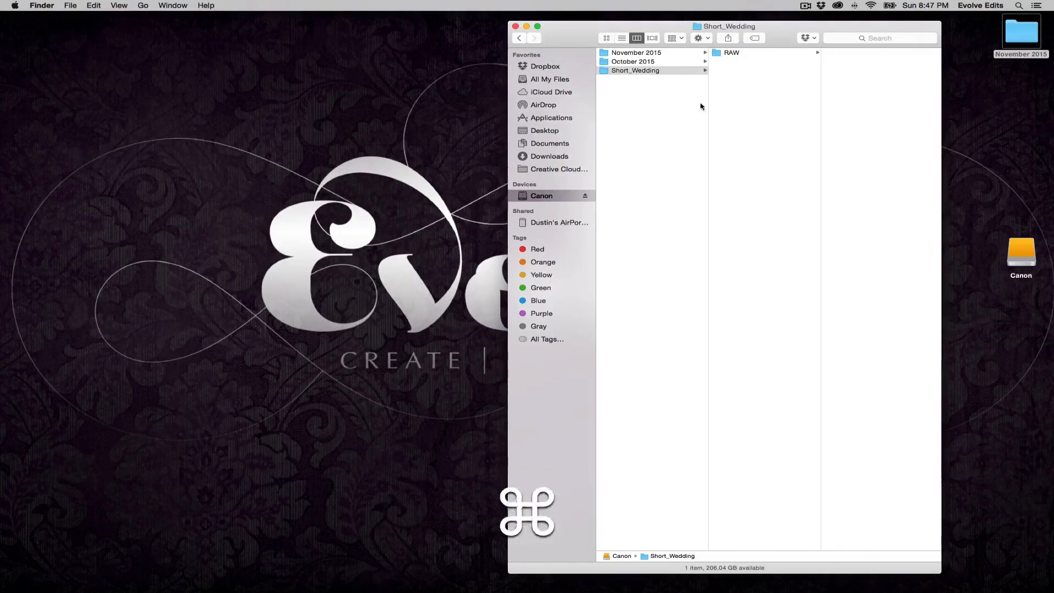
# - Open the Short_Wedding_Catalog in Lightroom from the Short Wedding Catalog folder inside the desktop's November 2015 folder
pyautogui.click(1015, 50)
pyautogui.doubleClick(1015, 50)
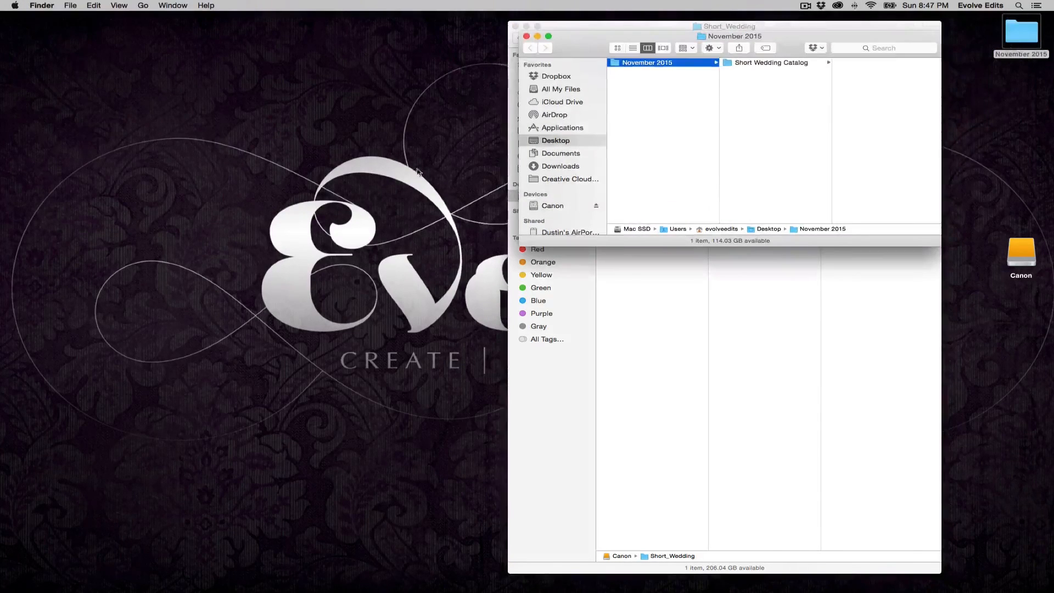
pyautogui.click(755, 63)
pyautogui.doubleClick(873, 72)
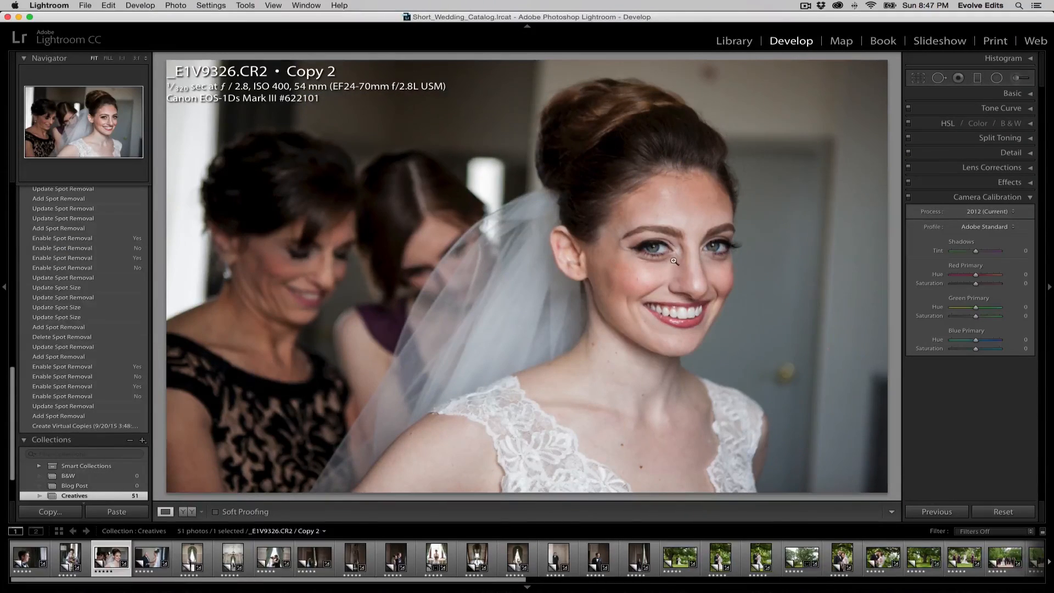
# - Heal the stray hairs across the bride's upper forehead with Spot Removal, using a Heal brush size of 14
pyautogui.click(666, 245)
pyautogui.moveTo(465, 221); pyautogui.dragTo(556, 335)
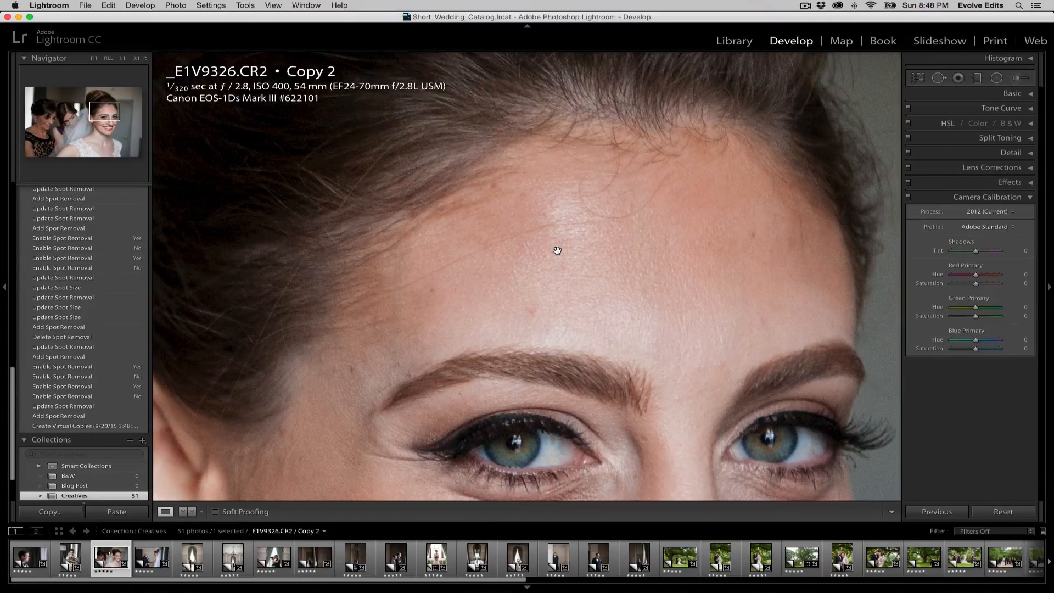
pyautogui.press('q')
pyautogui.press('[')
pyautogui.press('[')
pyautogui.press('[')
pyautogui.press('[')
pyautogui.press('[')
pyautogui.press('[')
pyautogui.press(']')
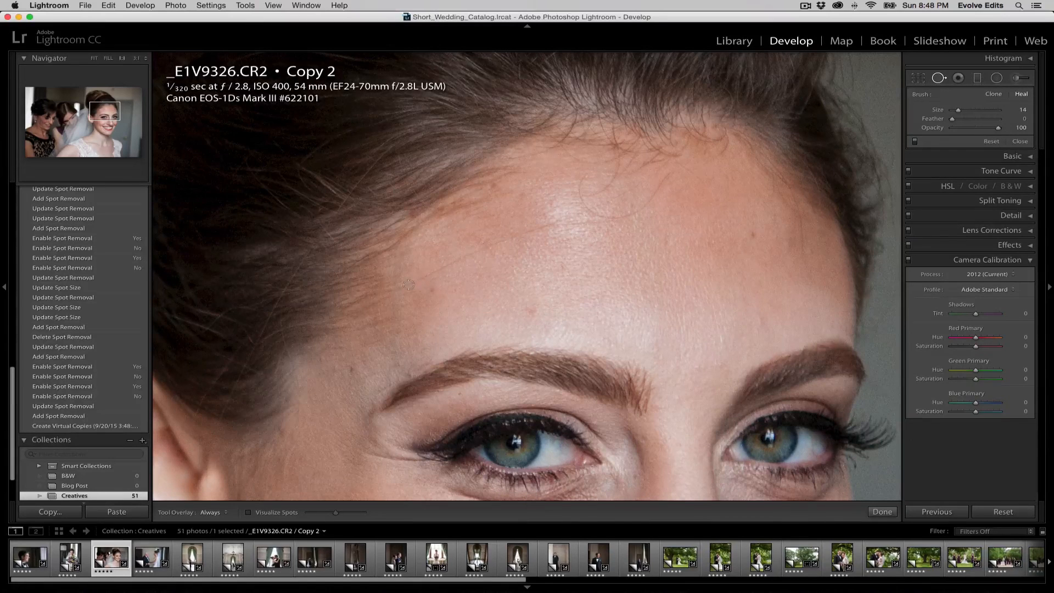
pyautogui.moveTo(396, 292)
pyautogui.mouseDown()
pyautogui.moveTo(567, 219)
pyautogui.moveTo(585, 201)
pyautogui.moveTo(581, 179)
pyautogui.moveTo(590, 206)
pyautogui.moveTo(614, 216)
pyautogui.moveTo(663, 176)
pyautogui.mouseUp()
pyautogui.moveTo(635, 207)
pyautogui.mouseDown()
pyautogui.moveTo(597, 208)
pyautogui.moveTo(594, 193)
pyautogui.moveTo(618, 165)
pyautogui.mouseUp()
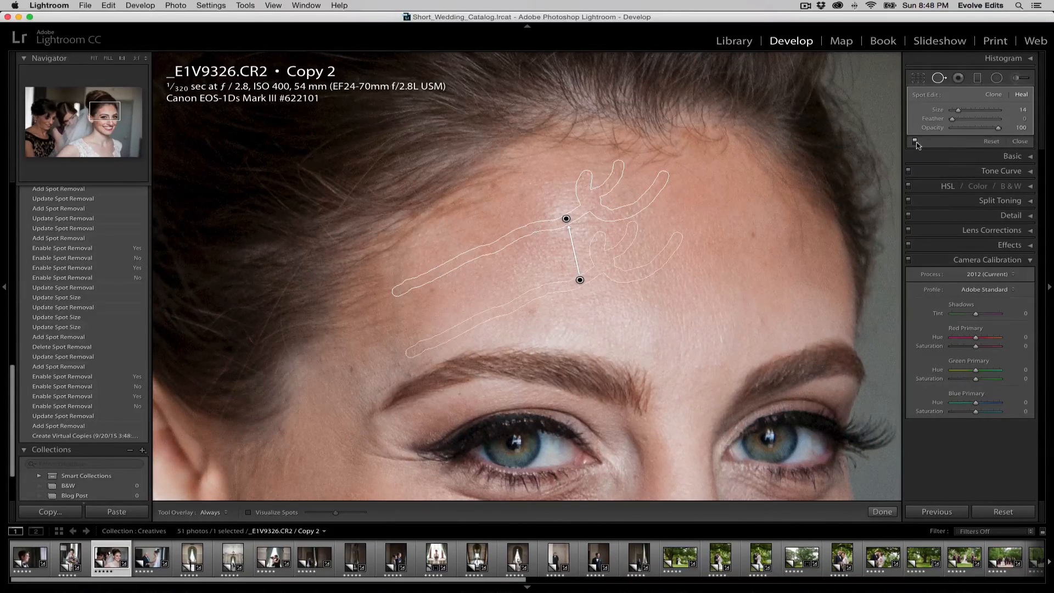
# - Close Spot Removal to examine the healed forehead, reactivate it and select the forehead correction
pyautogui.click(1019, 142)
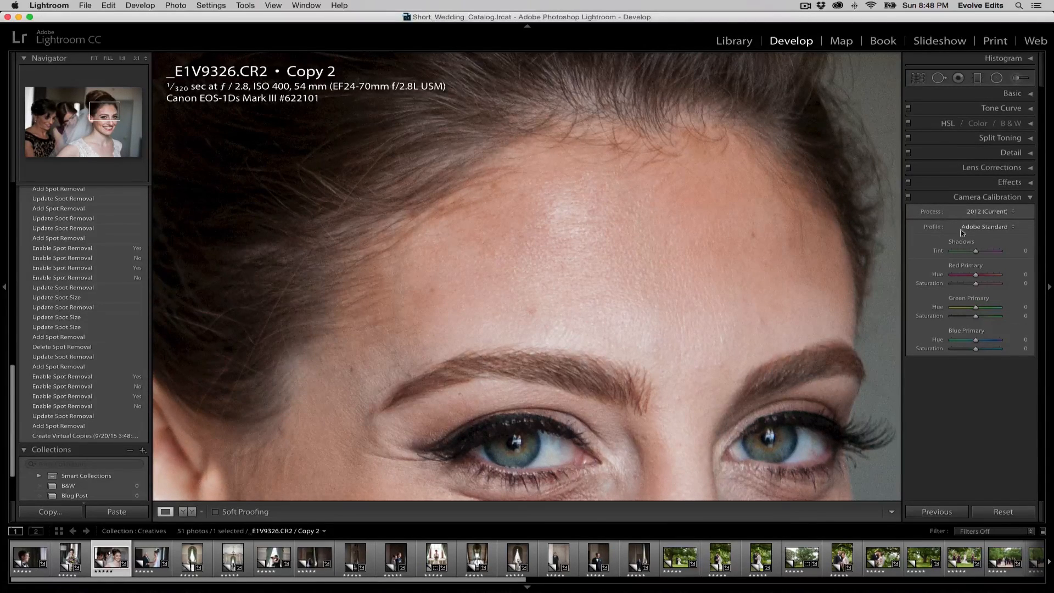
pyautogui.press('q')
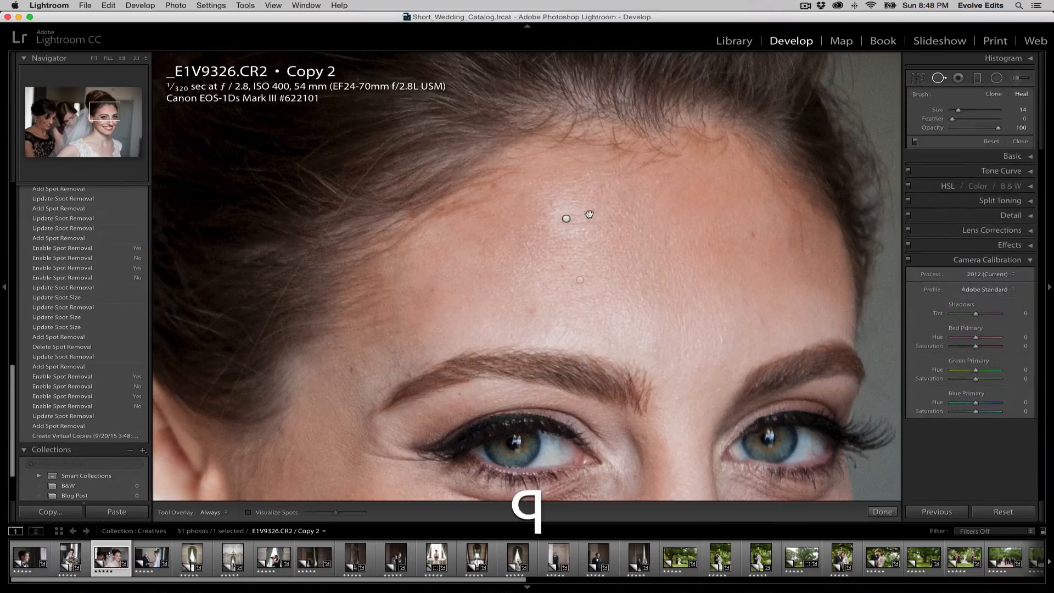
pyautogui.click(566, 219)
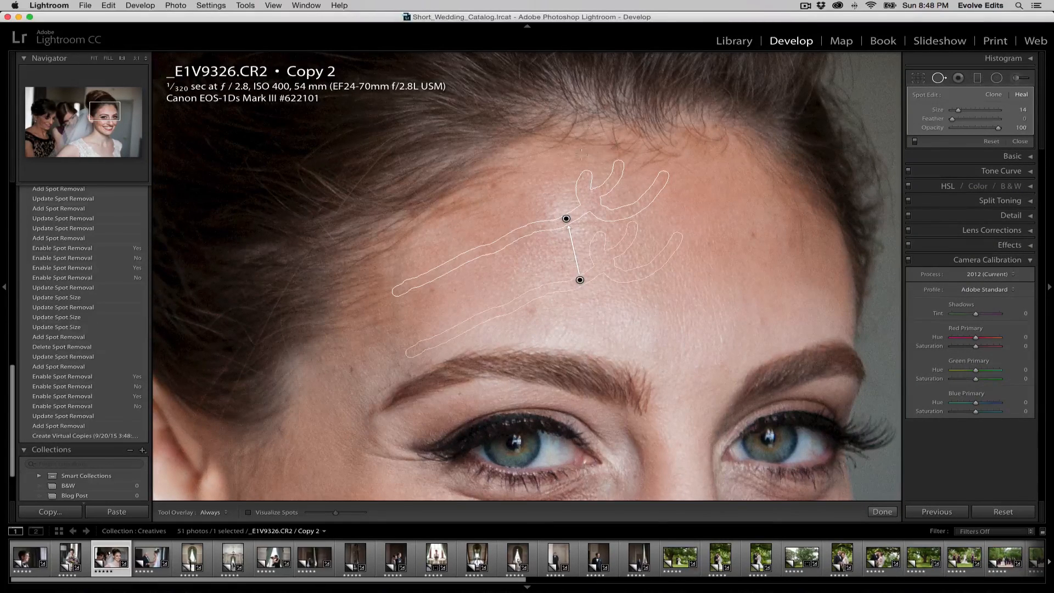
# - Heal the stray hair along the hairline at the side of the forehead, undoing the first stroke and redrawing it
pyautogui.moveTo(513, 189); pyautogui.dragTo(442, 214)
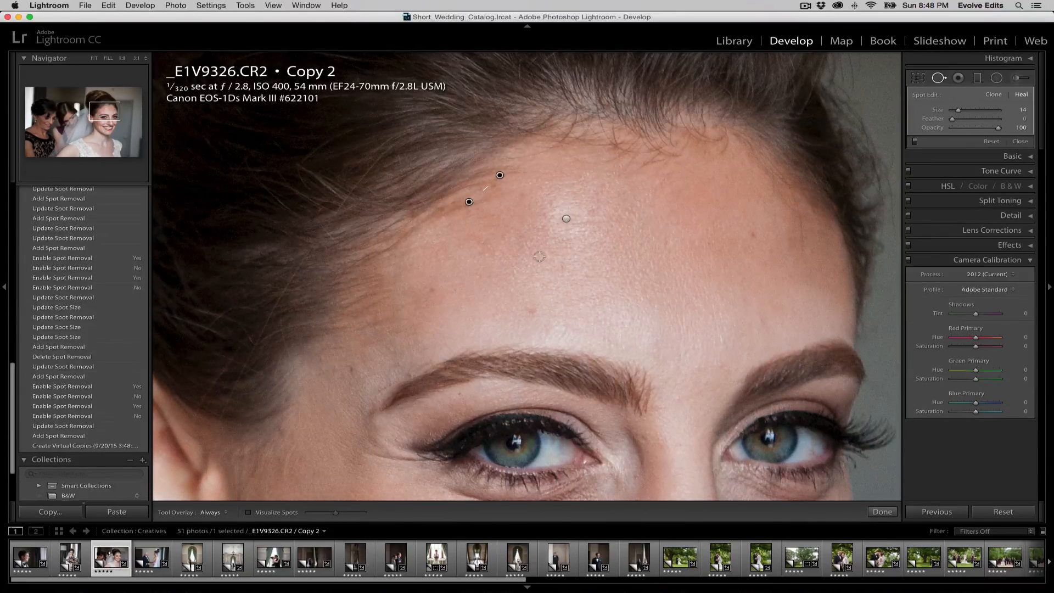
pyautogui.press('super+z')
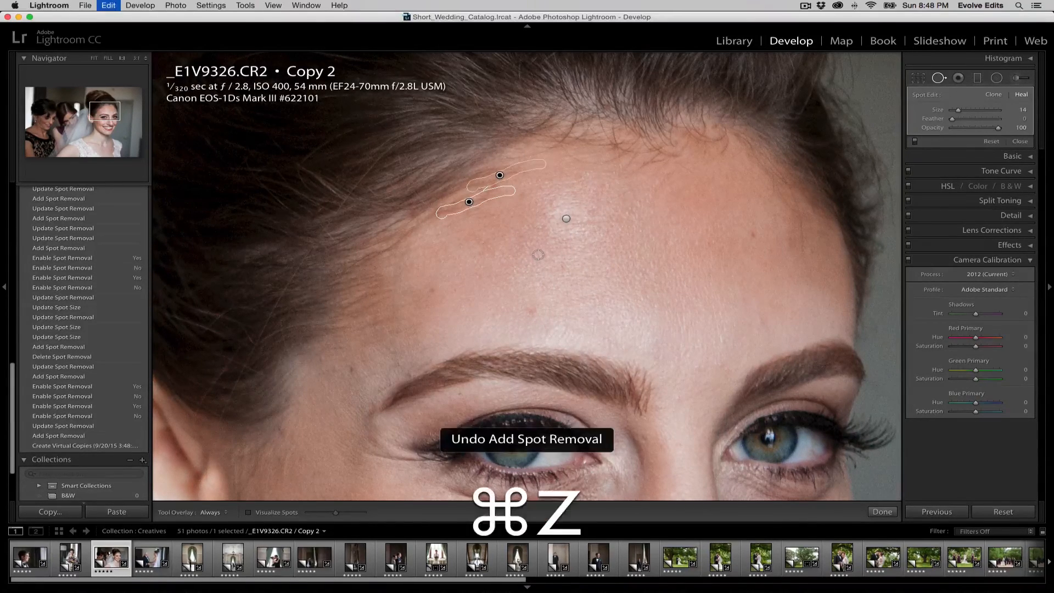
pyautogui.moveTo(442, 212); pyautogui.dragTo(503, 182)
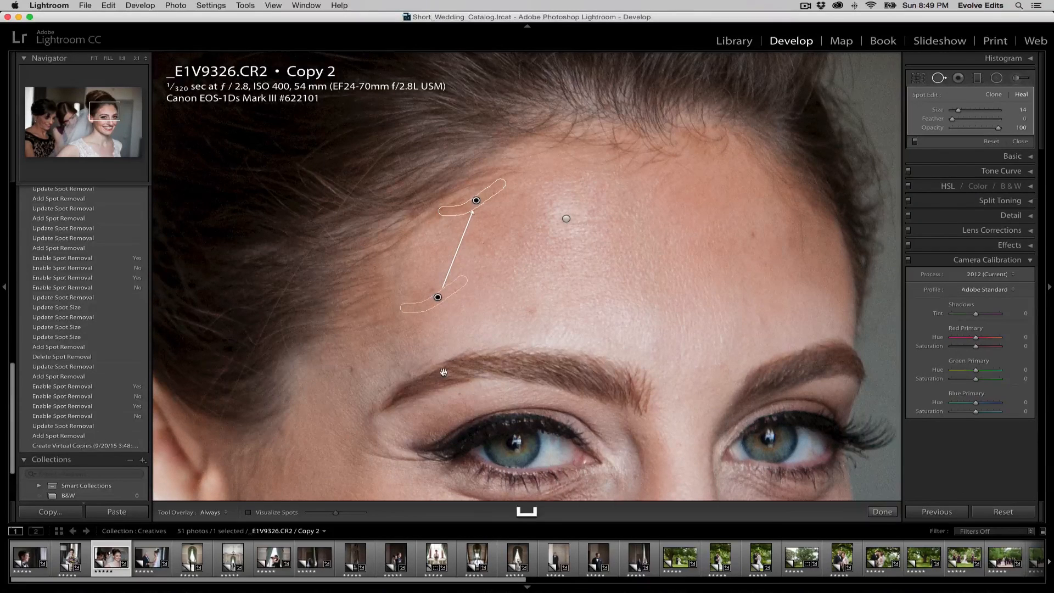
# - Set the Heal brush size to 13 and heal the marks beside the nose bridge and on the cheek nearer the ear
pyautogui.scroll(-5, 457, 345)
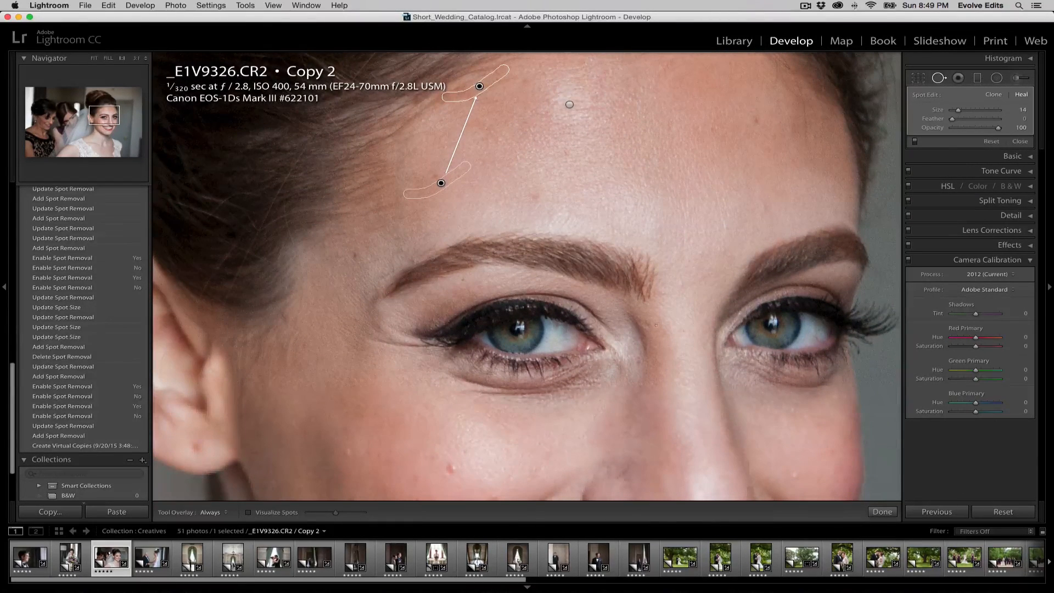
pyautogui.press(']')
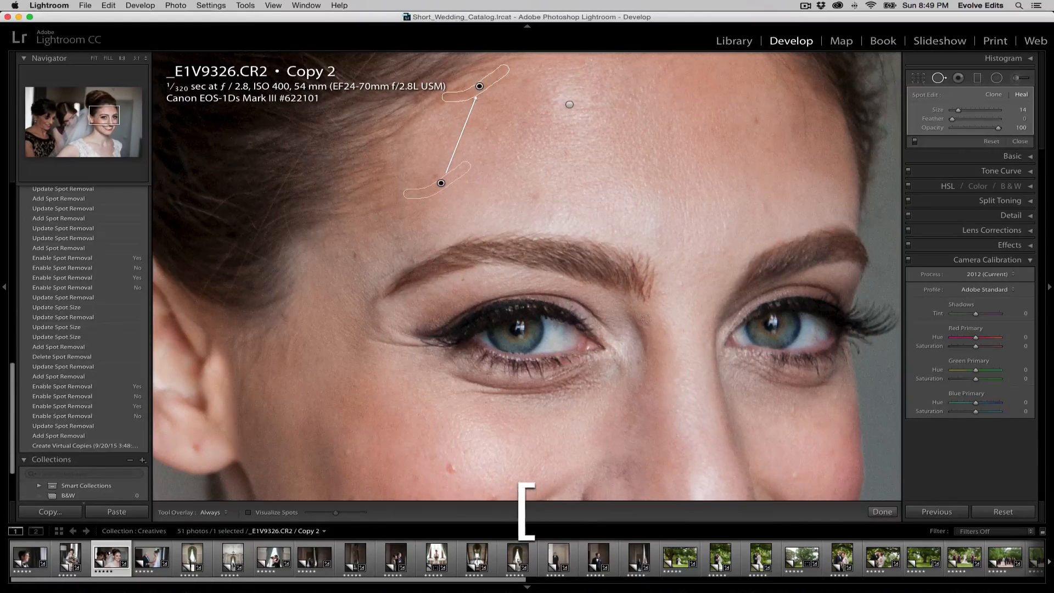
pyautogui.click(647, 323)
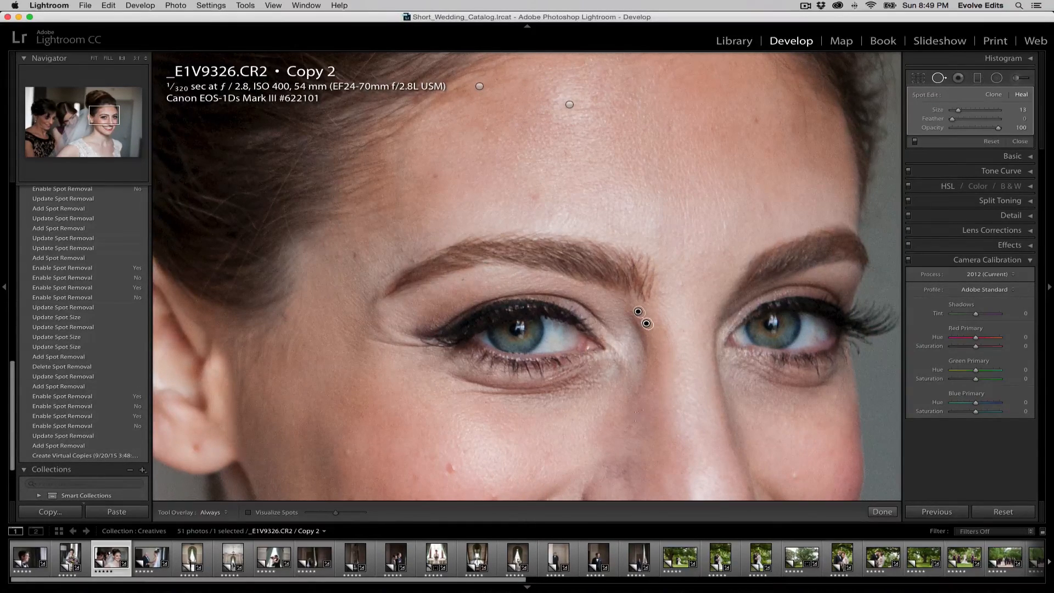
pyautogui.click(453, 469)
pyautogui.moveTo(447, 464); pyautogui.dragTo(536, 422)
pyautogui.click(584, 454)
pyautogui.click(437, 411)
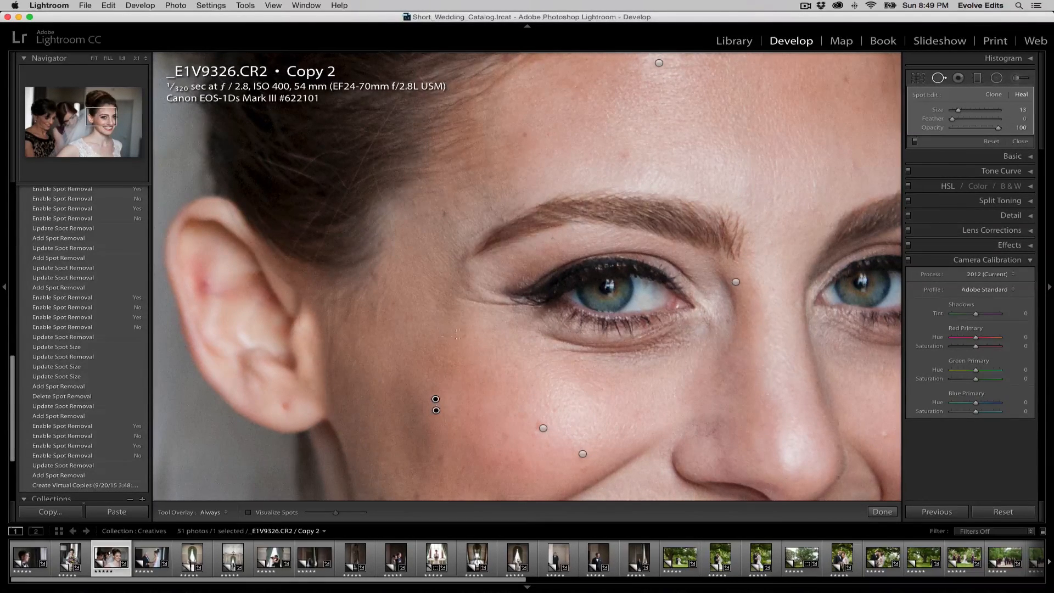
# - Heal the small marks below the corner of the mouth, on the chin and on the bride's other cheek
pyautogui.scroll(-5, 450, 333)
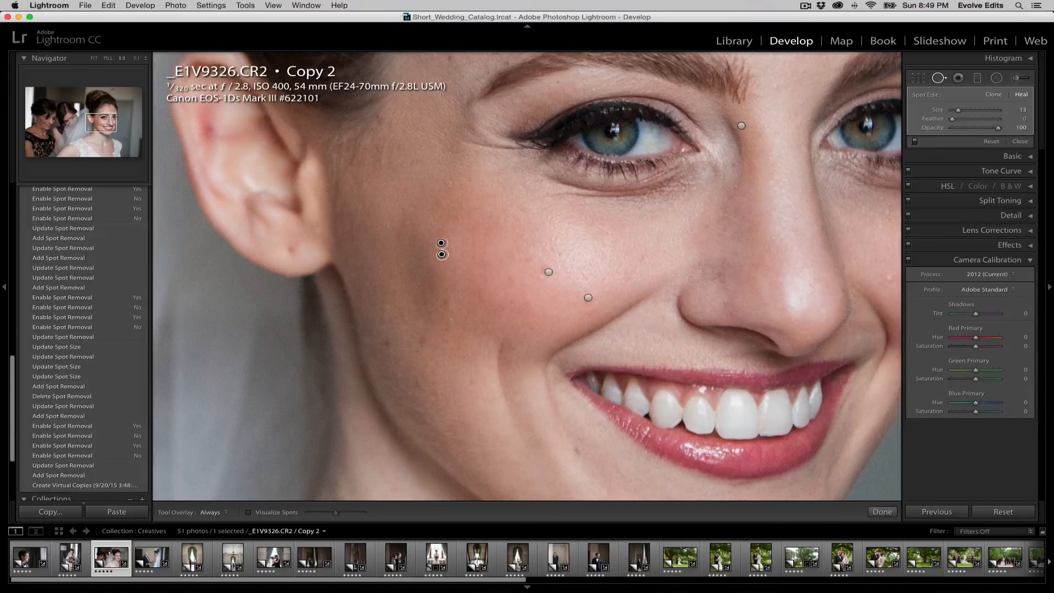
pyautogui.click(576, 451)
pyautogui.moveTo(592, 451)
pyautogui.mouseDown()
pyautogui.moveTo(545, 340)
pyautogui.moveTo(530, 244)
pyautogui.mouseUp()
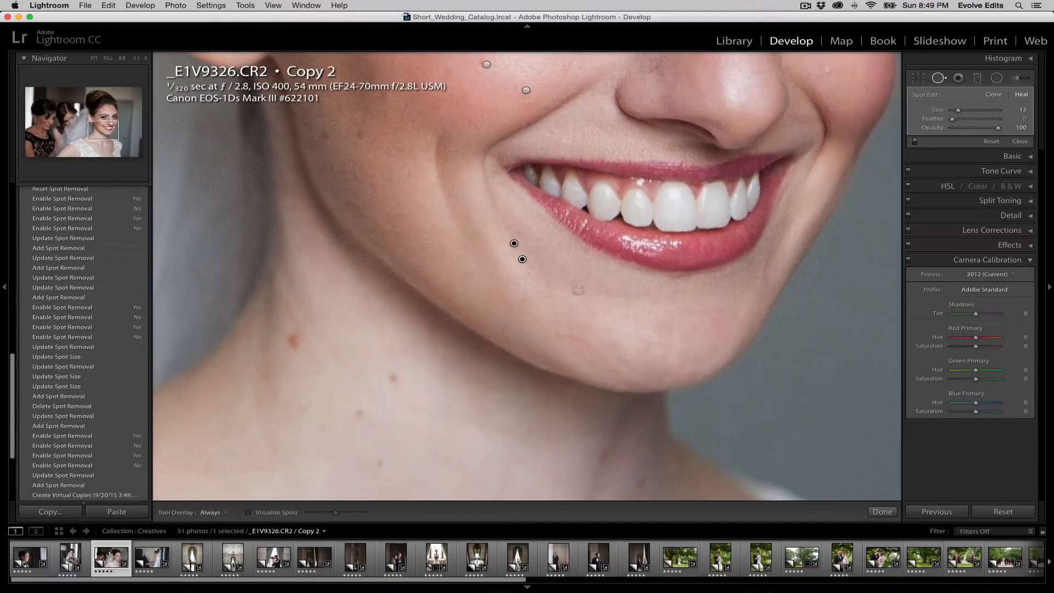
pyautogui.click(562, 333)
pyautogui.moveTo(745, 176); pyautogui.dragTo(654, 299)
pyautogui.moveTo(721, 208); pyautogui.dragTo(696, 252)
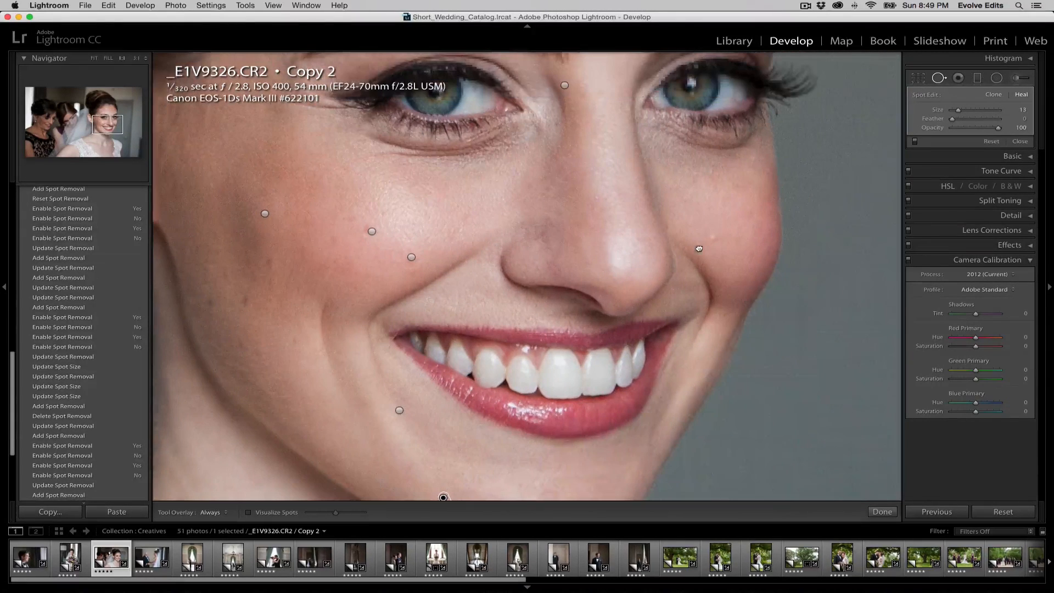
pyautogui.click(710, 236)
# - Heal the inner end of the eyebrow beside the nose bridge with a short stroke and close Spot Removal
pyautogui.moveTo(495, 207); pyautogui.dragTo(450, 245)
pyautogui.moveTo(547, 78); pyautogui.dragTo(492, 163)
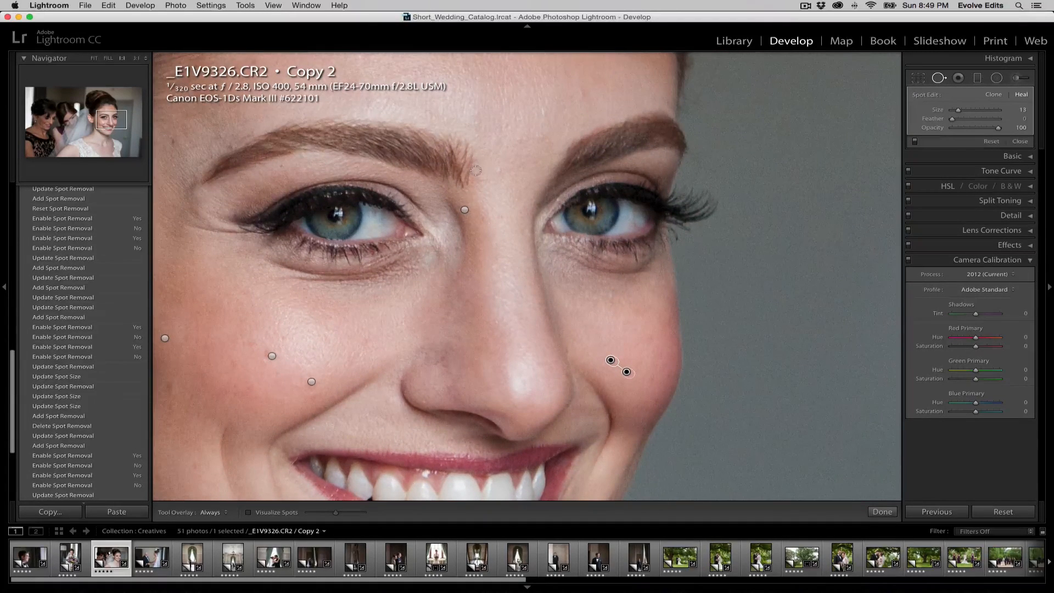
pyautogui.moveTo(472, 174); pyautogui.dragTo(466, 140)
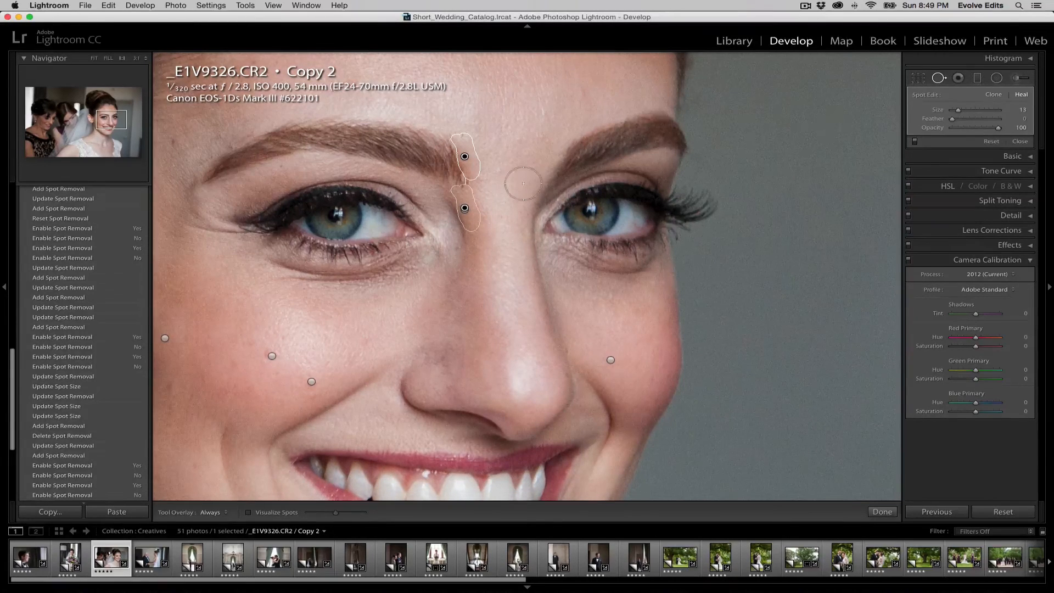
pyautogui.click(1020, 142)
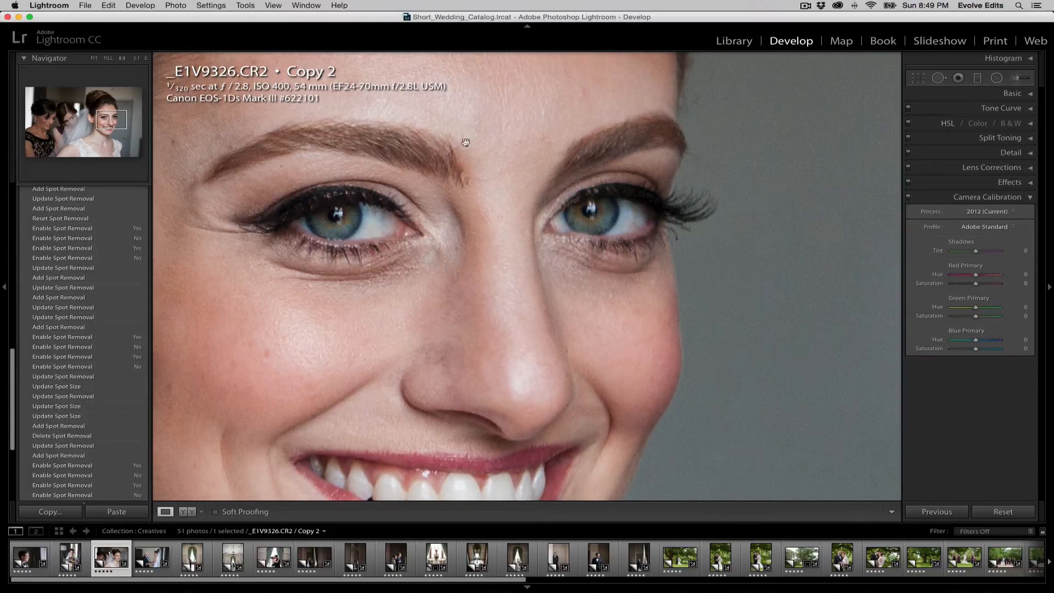
# - Compare the bride's retouched cheek and forehead with the original in the side-by-side Before/After view
pyautogui.press('space')
pyautogui.press('space')
pyautogui.moveTo(350, 271); pyautogui.dragTo(555, 286)
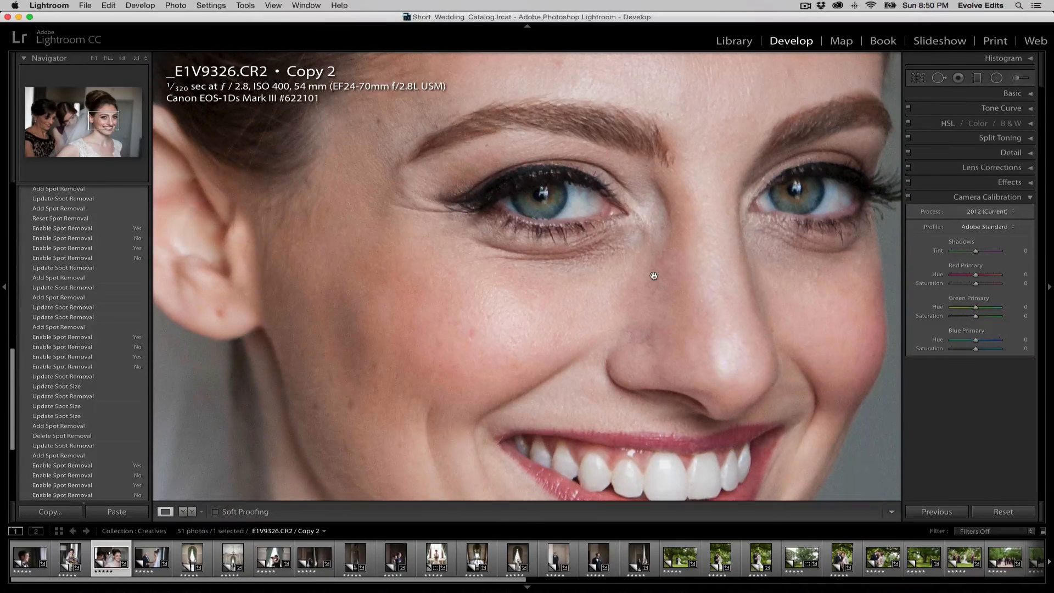
pyautogui.press('d')
pyautogui.press('y')
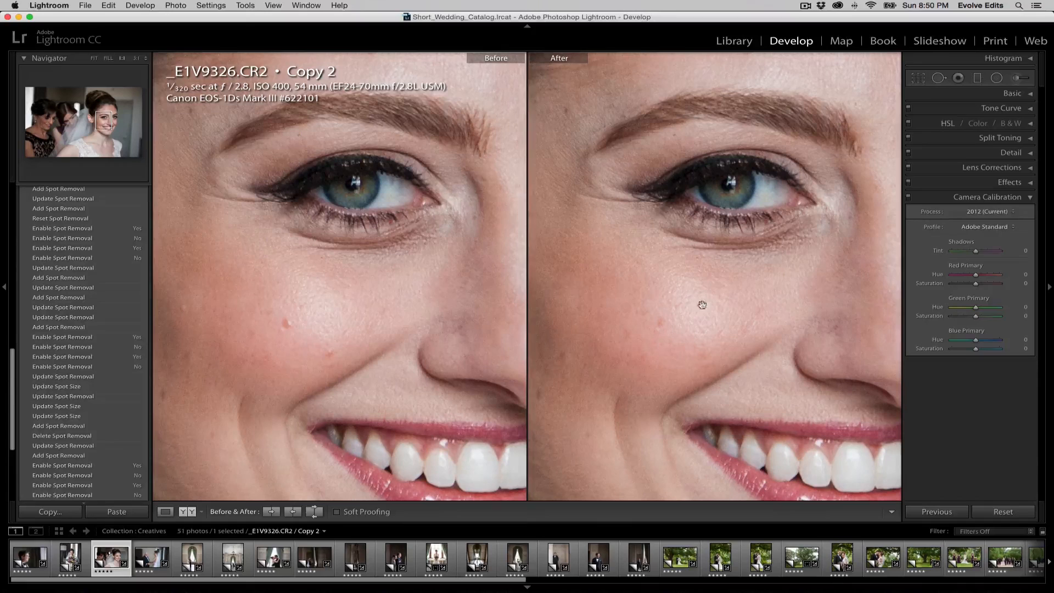
pyautogui.moveTo(716, 305); pyautogui.dragTo(771, 263)
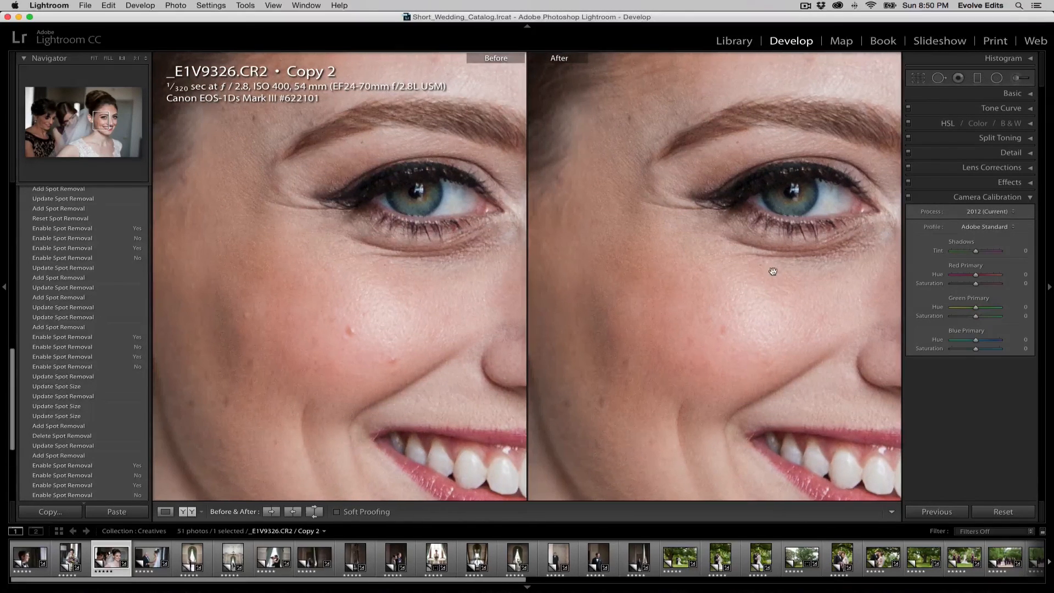
pyautogui.moveTo(631, 415); pyautogui.dragTo(629, 426)
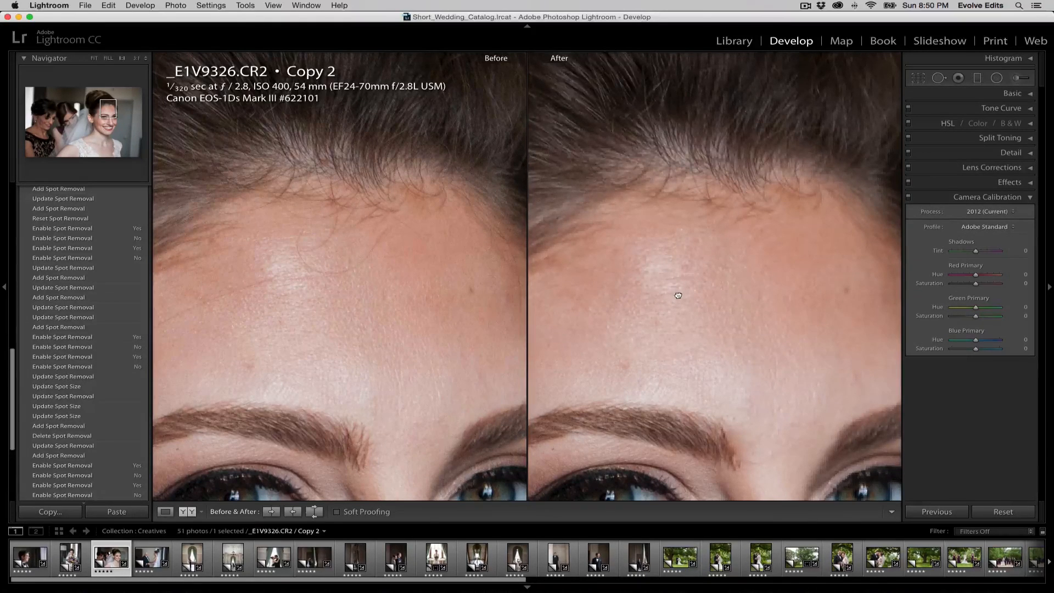
pyautogui.moveTo(686, 295); pyautogui.dragTo(693, 292)
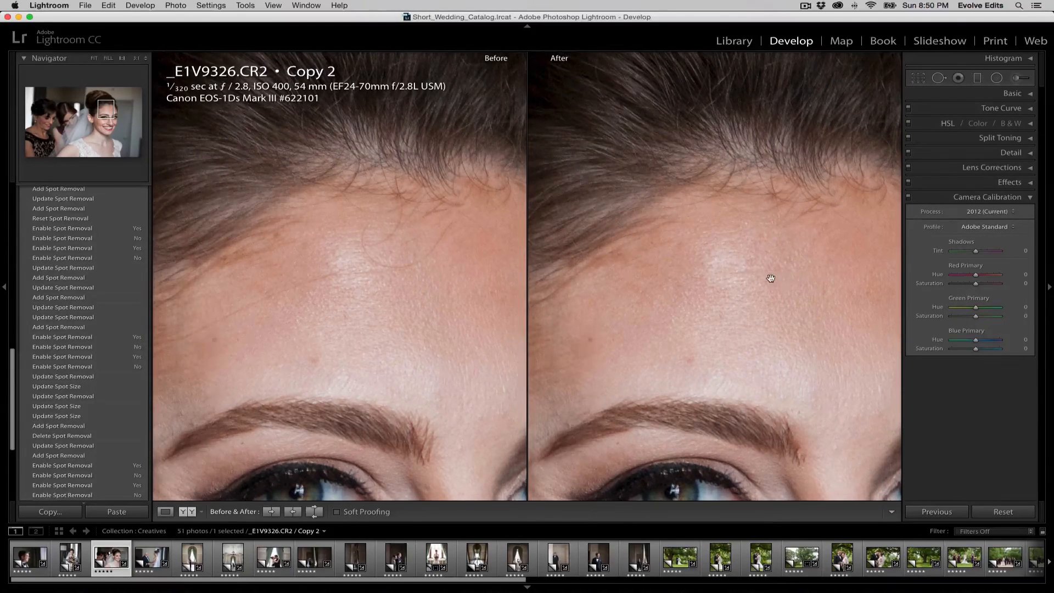
# - Reactivate Spot Removal, flag the bride photo as a pick and reduce the Heal brush size to 13
pyautogui.press('q')
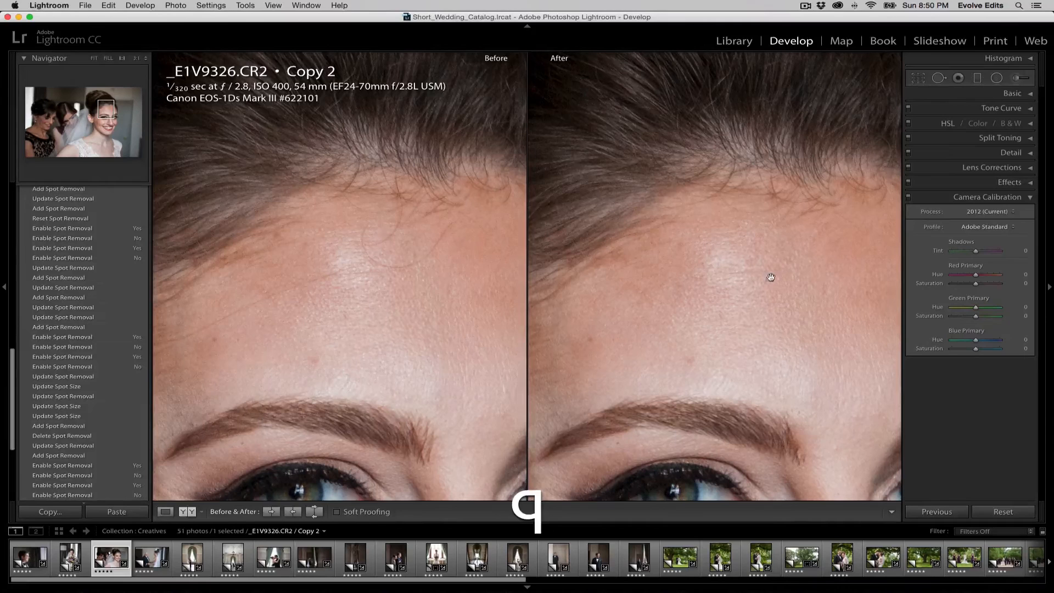
pyautogui.press('p')
pyautogui.press('[')
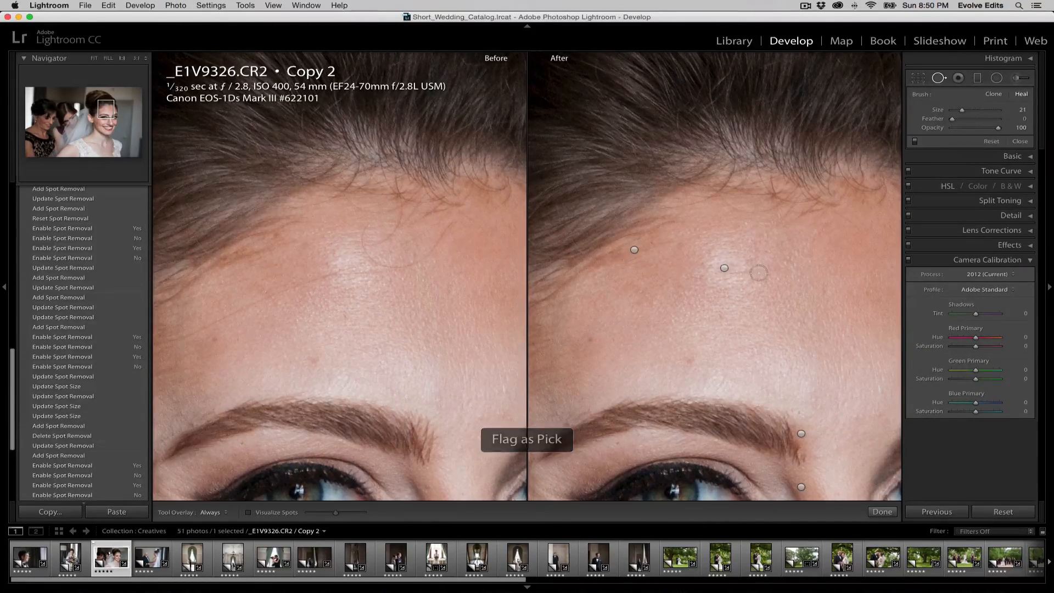
pyautogui.press('[')
pyautogui.press('[')
pyautogui.press('[')
pyautogui.press('[')
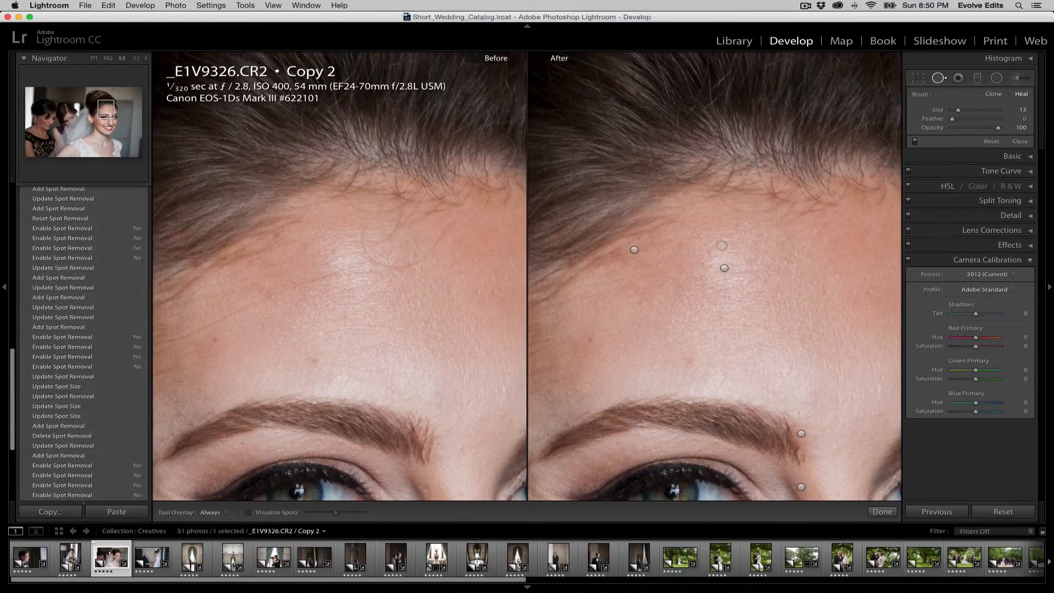
# - Switch Spot Removal off and on to examine the forehead in the Before/After view, leaving the tool closed
pyautogui.press('q')
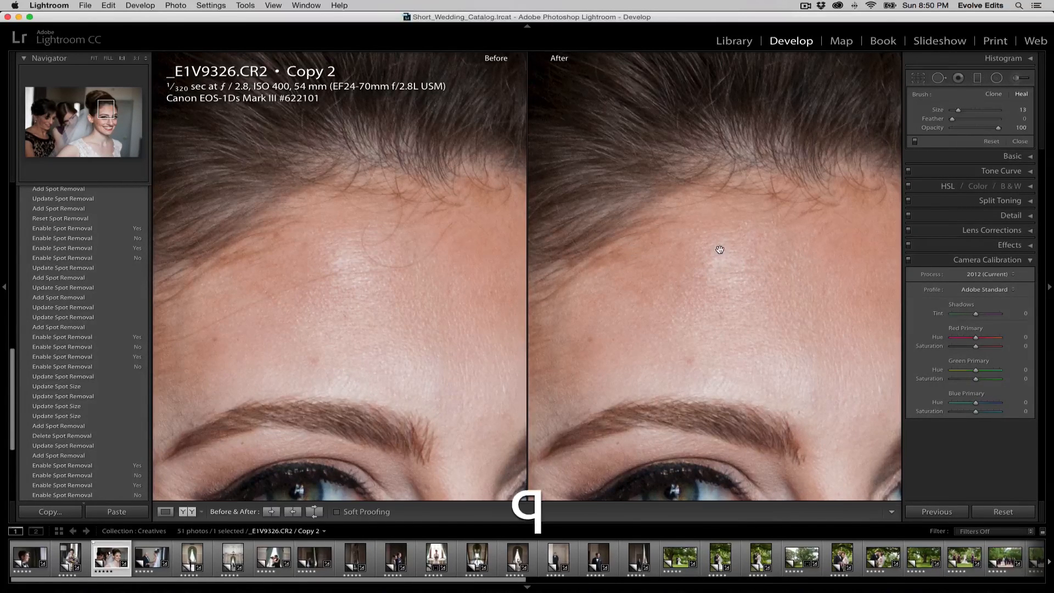
pyautogui.press('q')
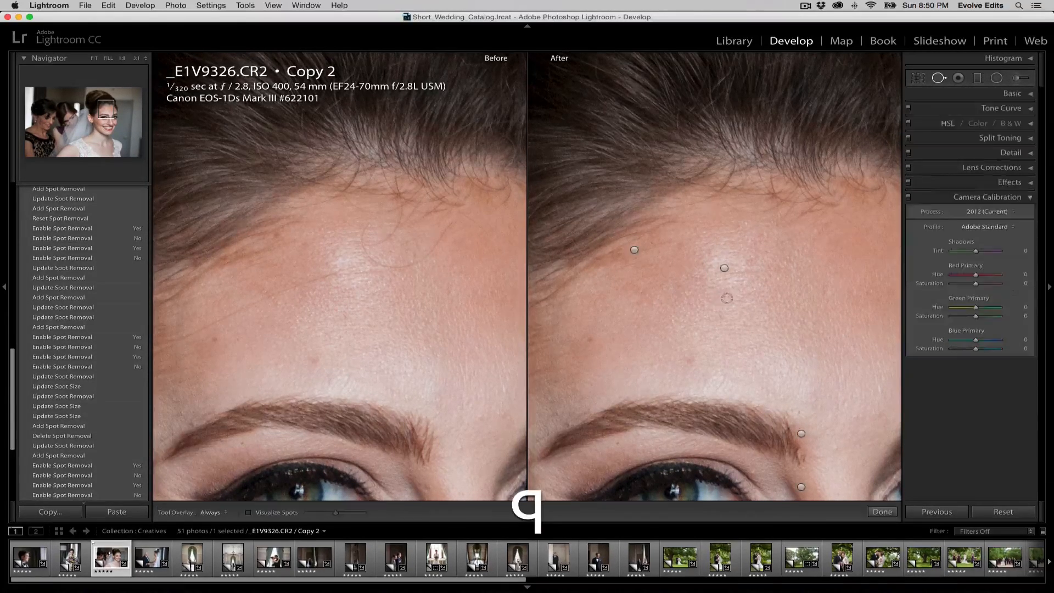
pyautogui.press('q')
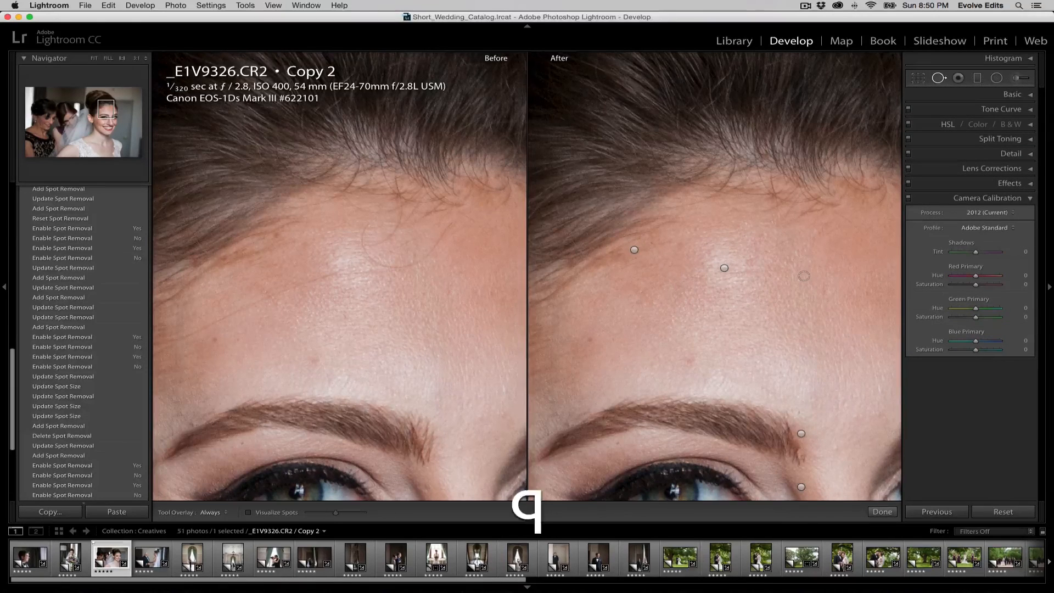
pyautogui.press('space')
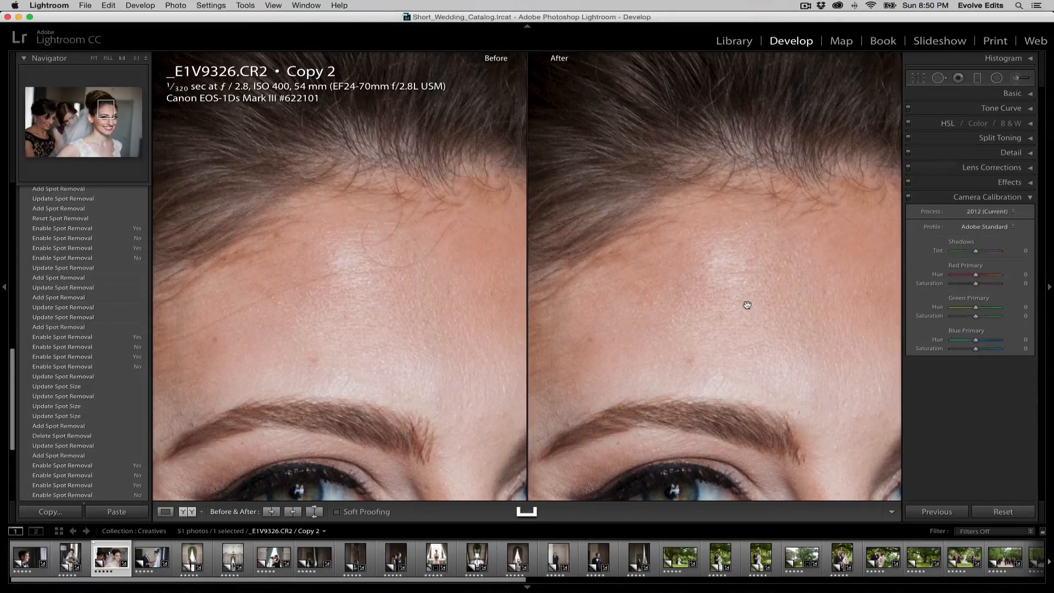
# - Select the groom's profile portrait, _E1V8993.CR2, and enlarge his cheek in the Before/After view
pyautogui.click(749, 306)
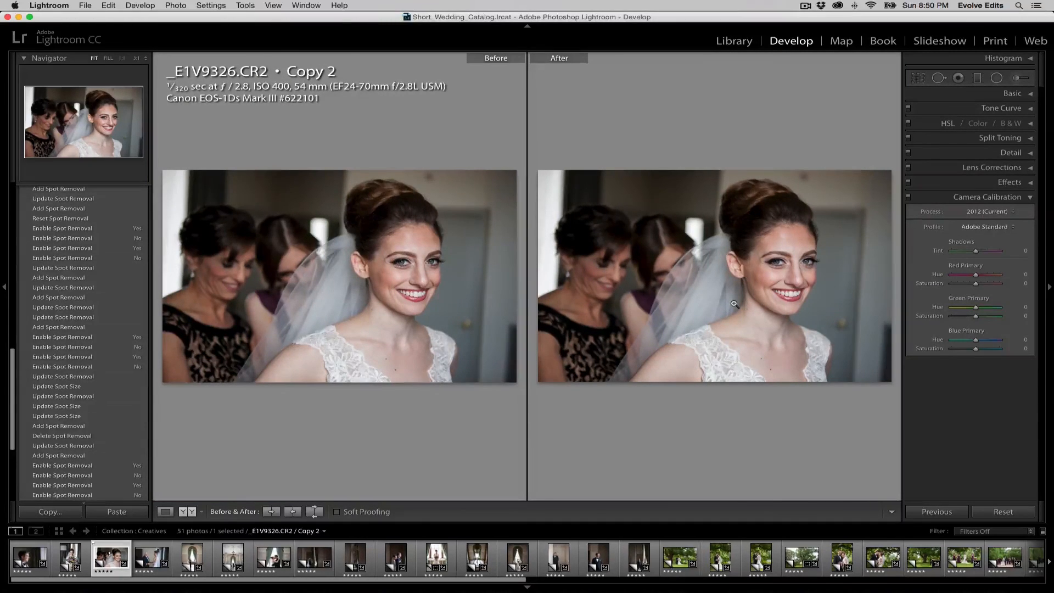
pyautogui.click(30, 557)
pyautogui.click(671, 273)
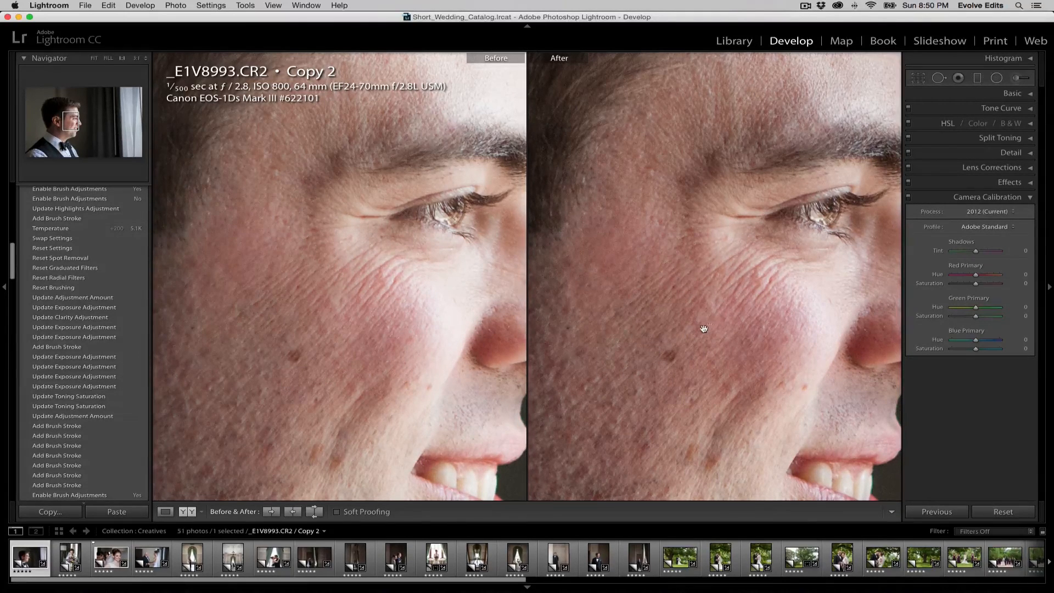
# - Heal two spots on the groom's temple and forehead using Spot Removal with a brush size of 16
pyautogui.press('q')
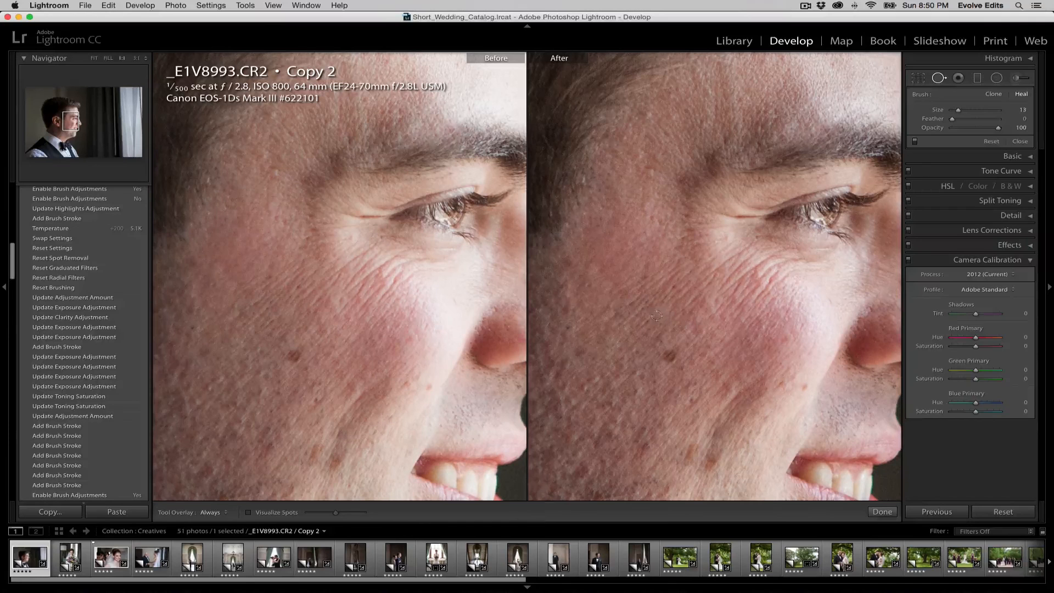
pyautogui.press(']')
pyautogui.click(649, 169)
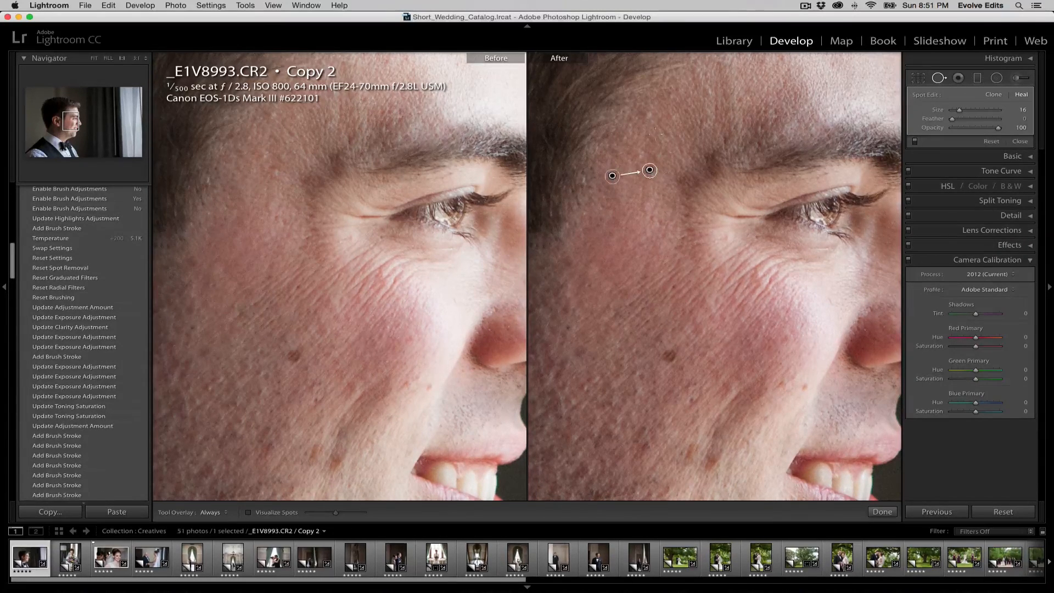
pyautogui.click(645, 113)
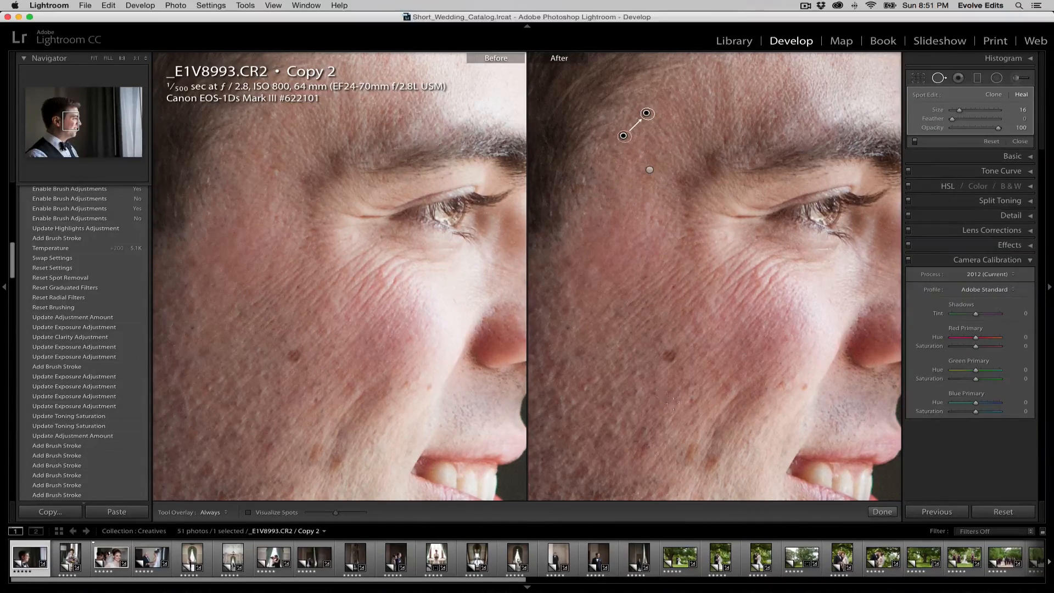
# - Examine the groom's lower cheek and jaw enlarged, and the whole profile portrait in the Before/After view
pyautogui.moveTo(673, 403); pyautogui.dragTo(655, 215)
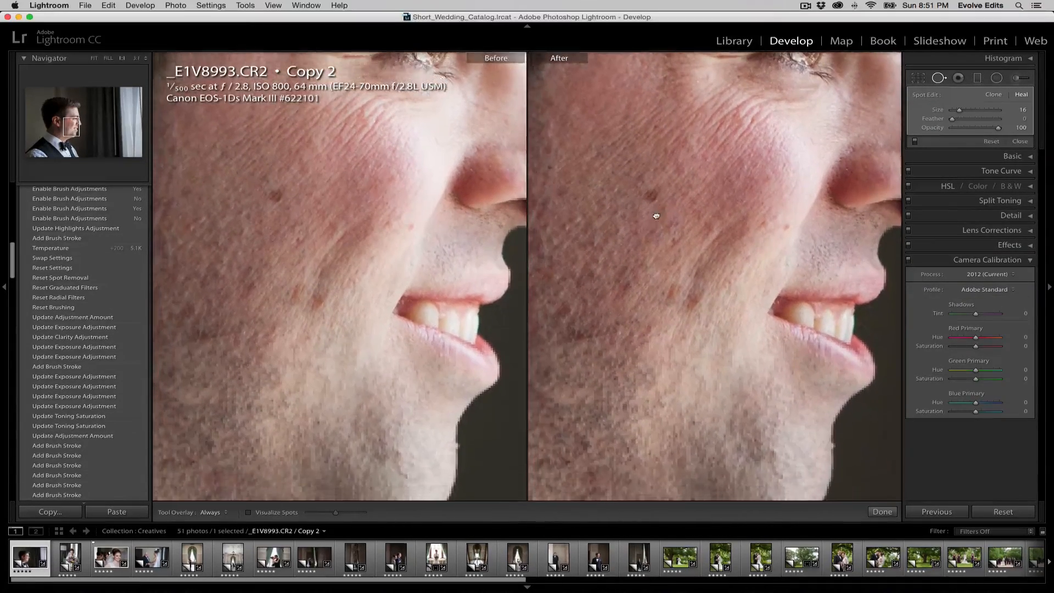
pyautogui.moveTo(686, 399); pyautogui.dragTo(751, 380)
pyautogui.moveTo(662, 340); pyautogui.dragTo(664, 362)
pyautogui.press('super+minus')
pyautogui.press('super+minus')
pyautogui.press('super+minus')
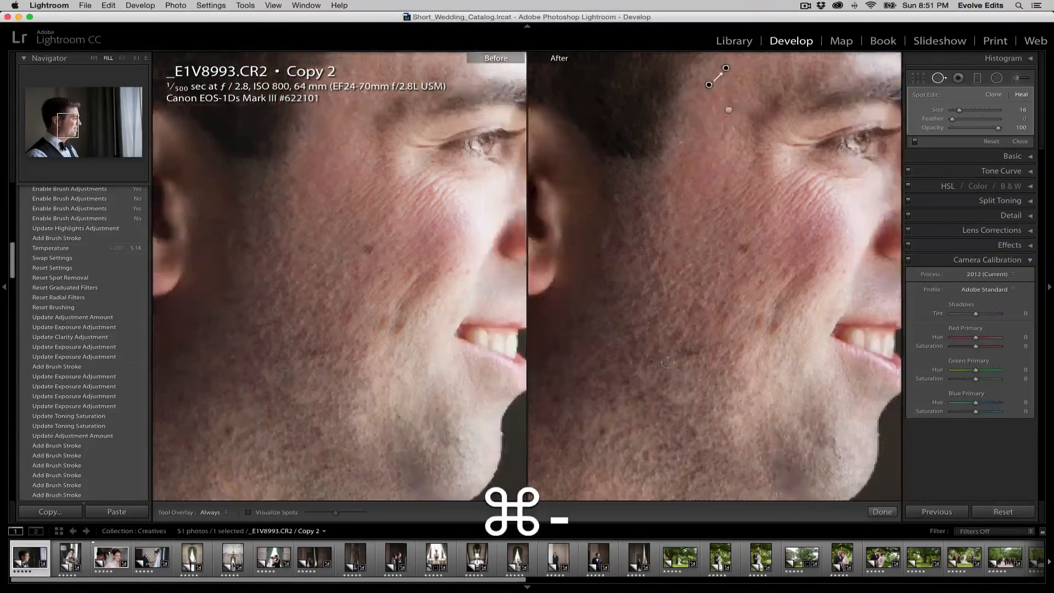
pyautogui.press('super+equal')
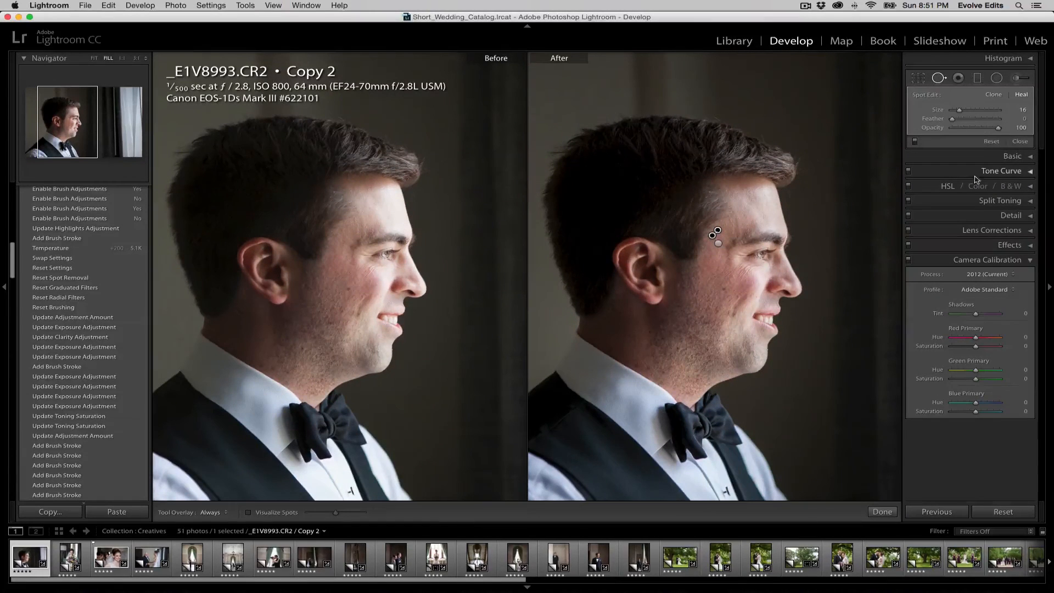
pyautogui.press('space')
# - Straighten the bride portrait _E1V9326.CR2 along the door frame behind her to about -3.24 degrees and apply the crop
pyautogui.press('r')
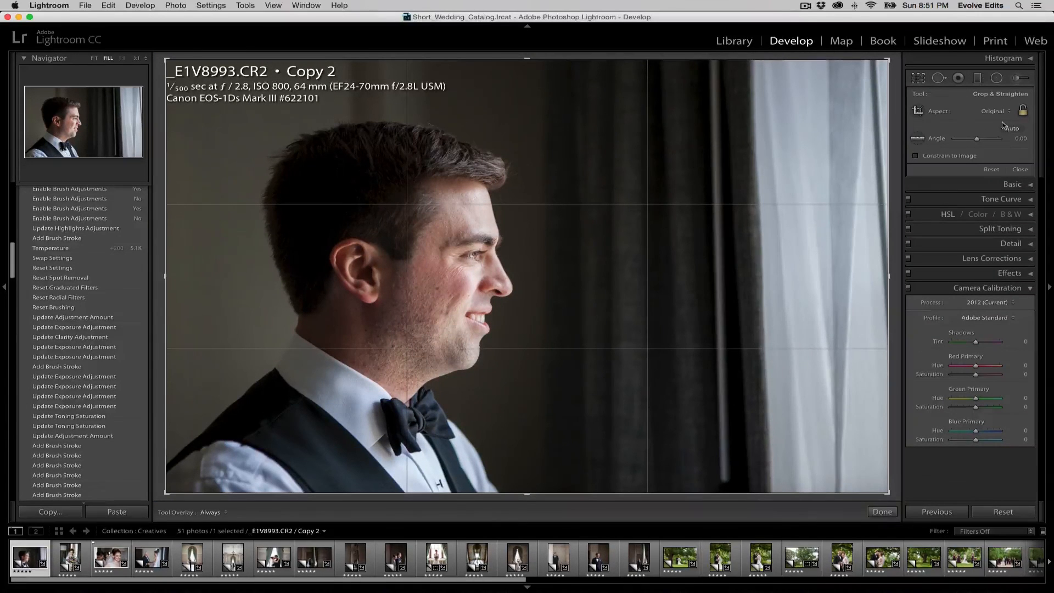
pyautogui.click(114, 571)
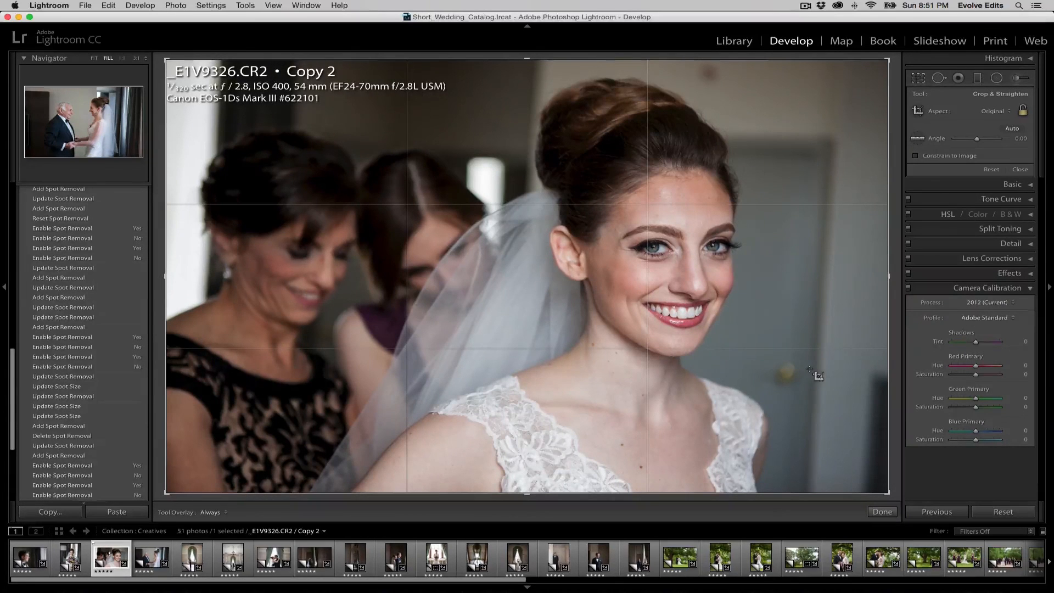
pyautogui.press('alt')
pyautogui.press('super')
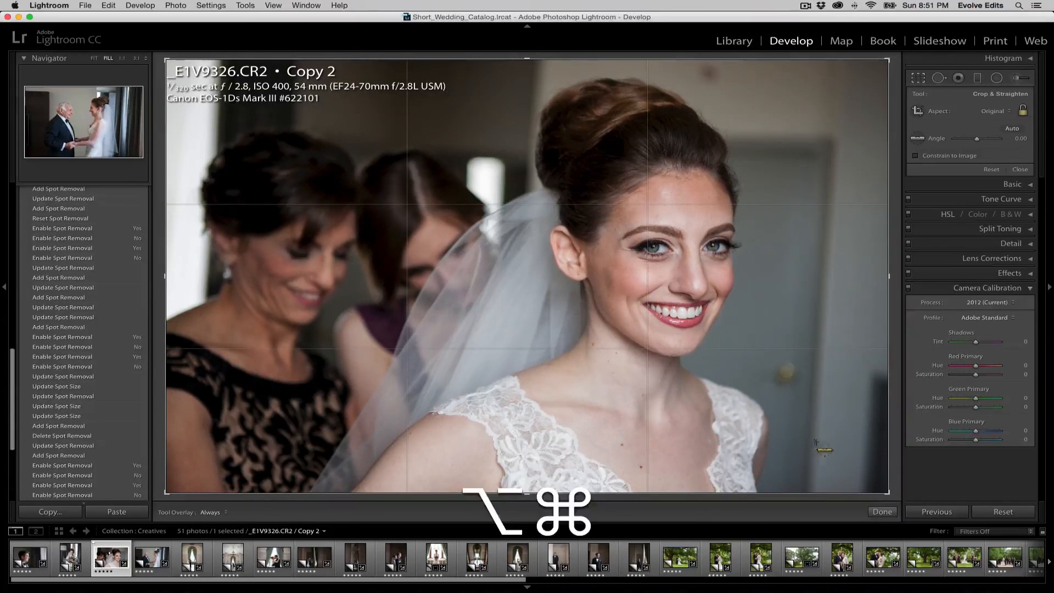
pyautogui.moveTo(807, 467); pyautogui.dragTo(828, 156)
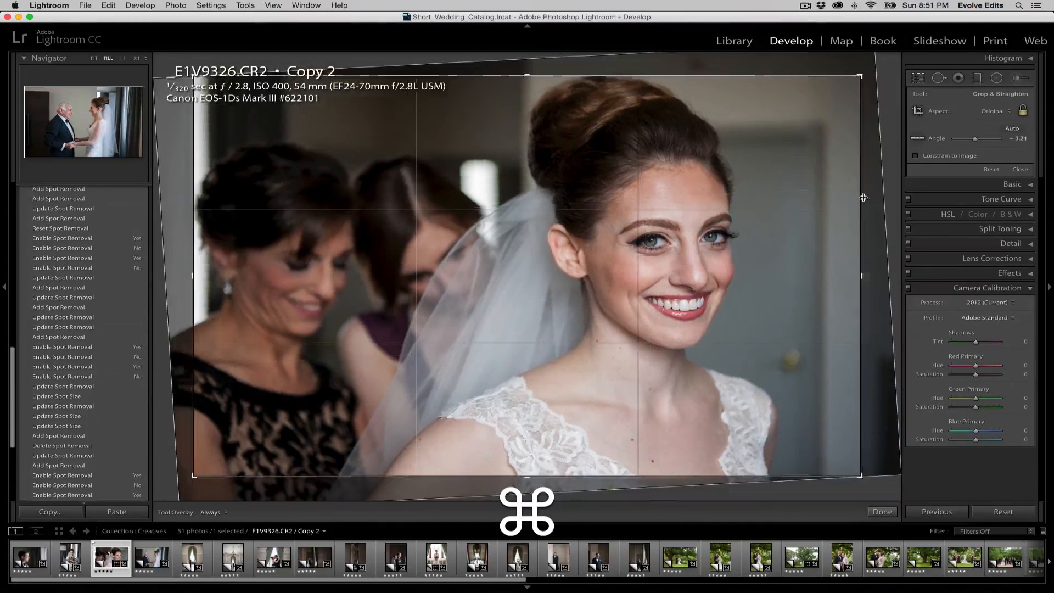
pyautogui.press('Return')
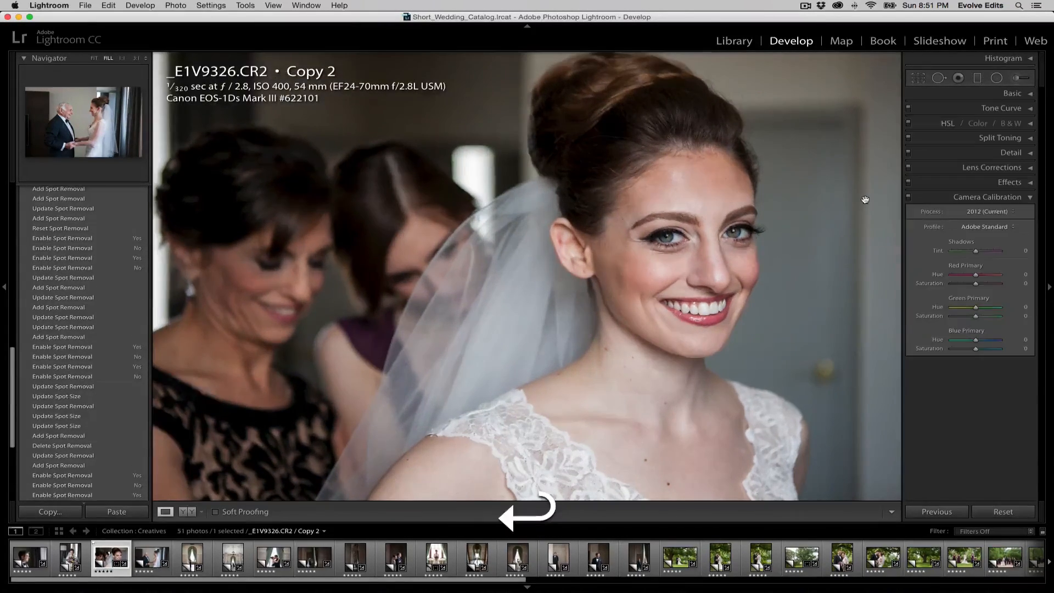
# - Straighten _E1V9546.CR2, the bride with the older man, along the window edge to about -0.96 degrees and apply the crop
pyautogui.press('Right')
pyautogui.press('super')
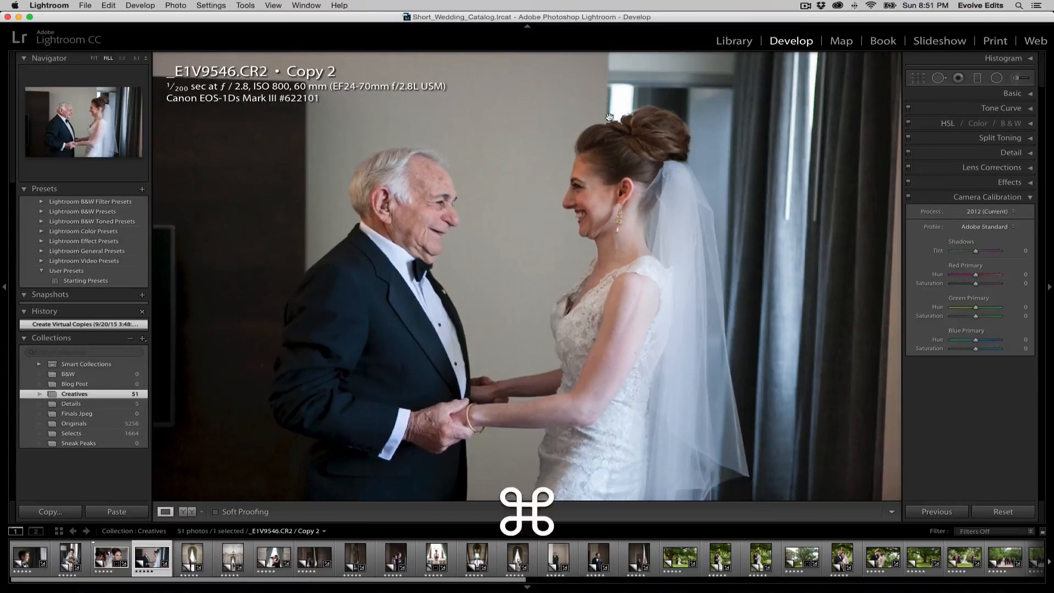
pyautogui.press('r')
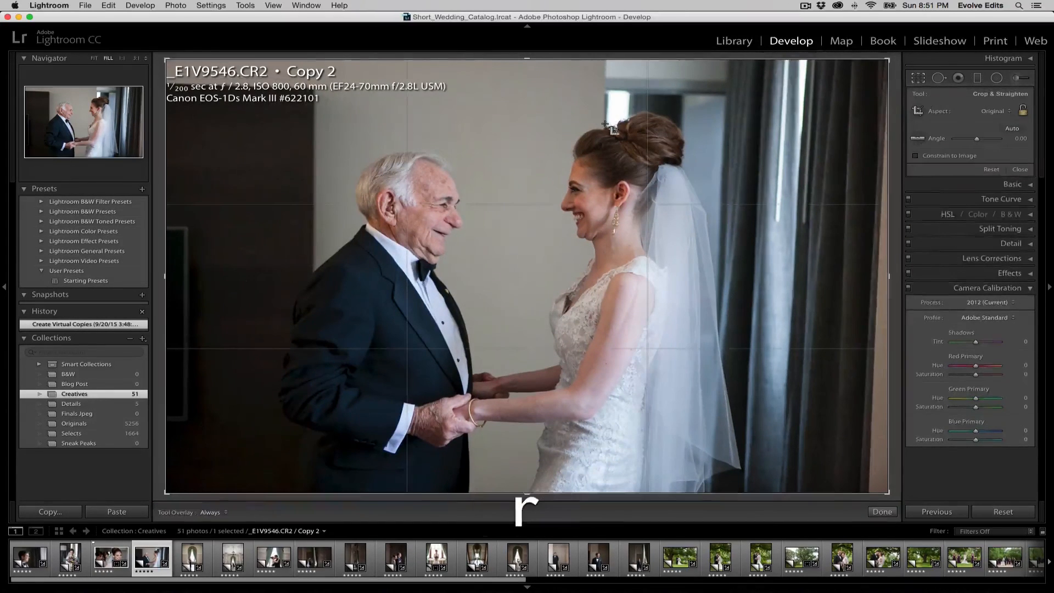
pyautogui.press('super')
pyautogui.moveTo(603, 126); pyautogui.dragTo(603, 63)
pyautogui.press('Return')
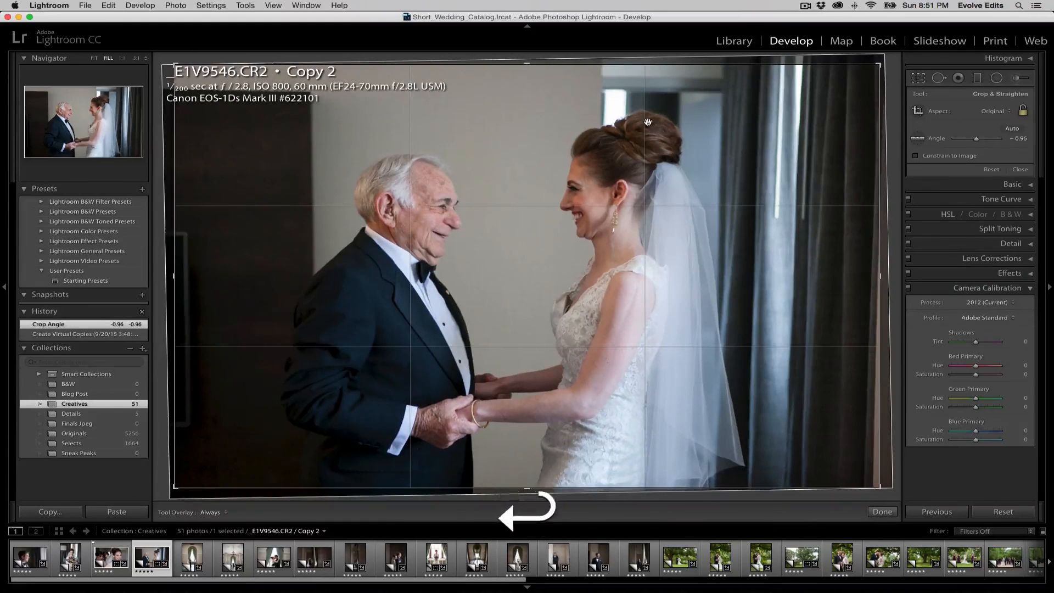
# - Look through the couple's arched-window photos from _M9V3440.CR2 to _E1V9716.CR2 with the crop overlay active to judge their alignment
pyautogui.press('Right')
pyautogui.press('r')
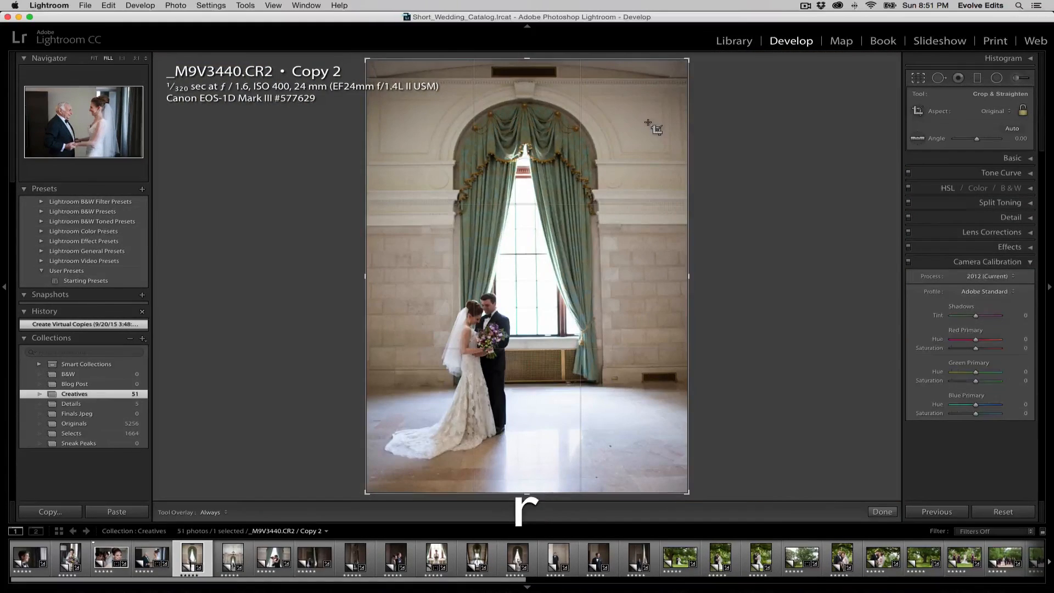
pyautogui.press('Right')
pyautogui.press('Right')
pyautogui.press('Left')
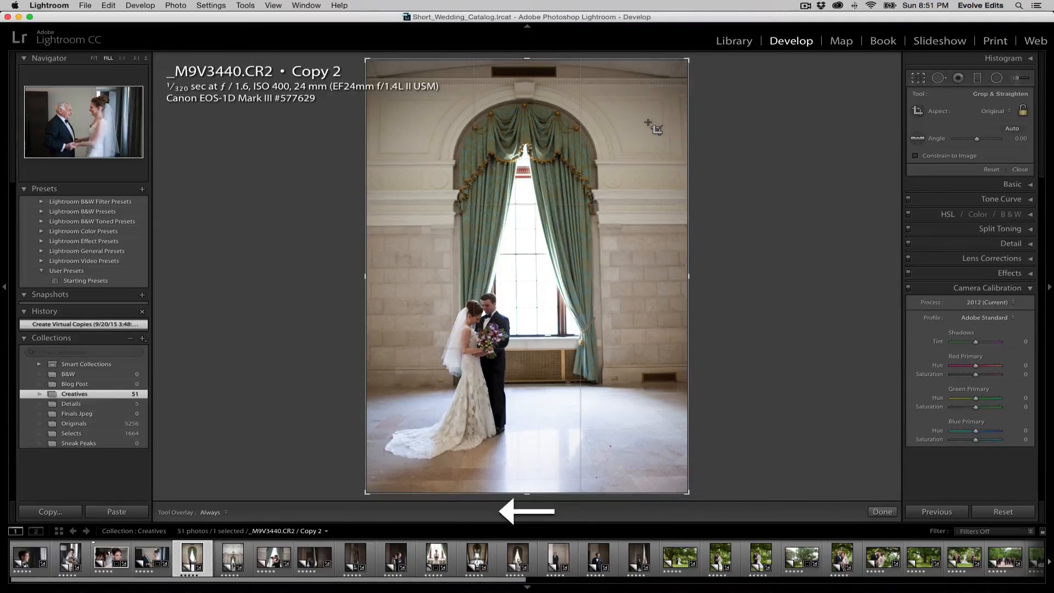
pyautogui.press('Left')
pyautogui.press('Right')
pyautogui.press('Left')
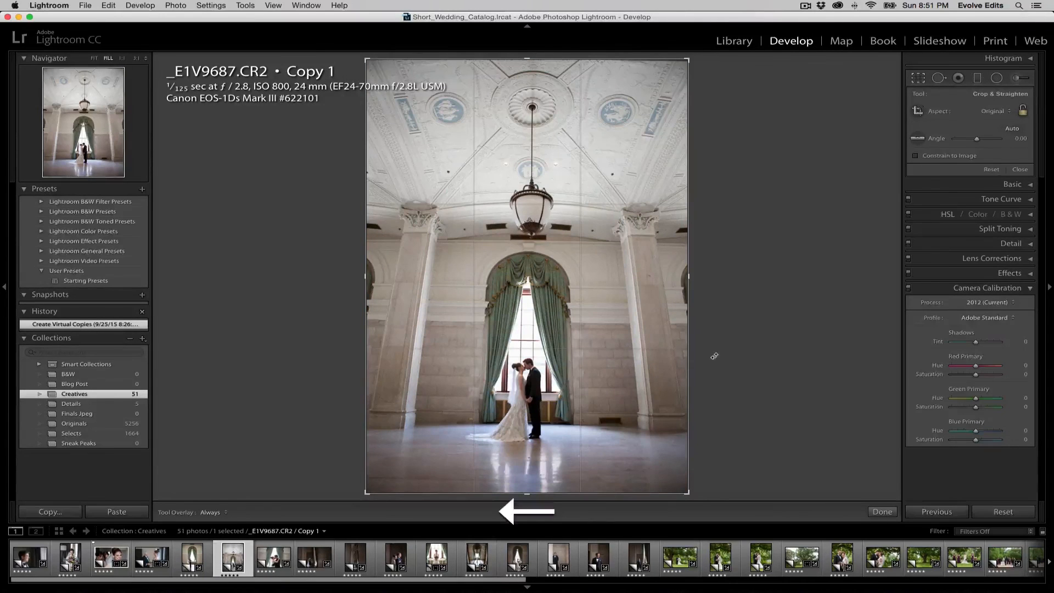
pyautogui.press('Left')
pyautogui.press('Right')
pyautogui.press('super+Right')
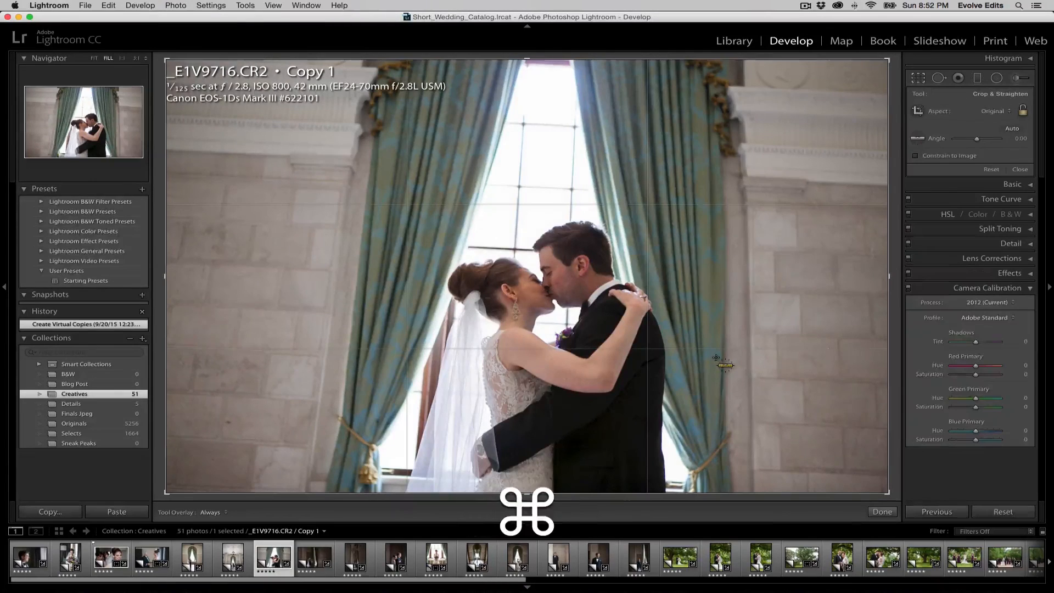
# - Straighten _M9V3481.CR2 along the vertical stone edge beside the couple to about 0.04 degrees
pyautogui.press('super+Right')
pyautogui.press('super+Left')
pyautogui.press('super+Right')
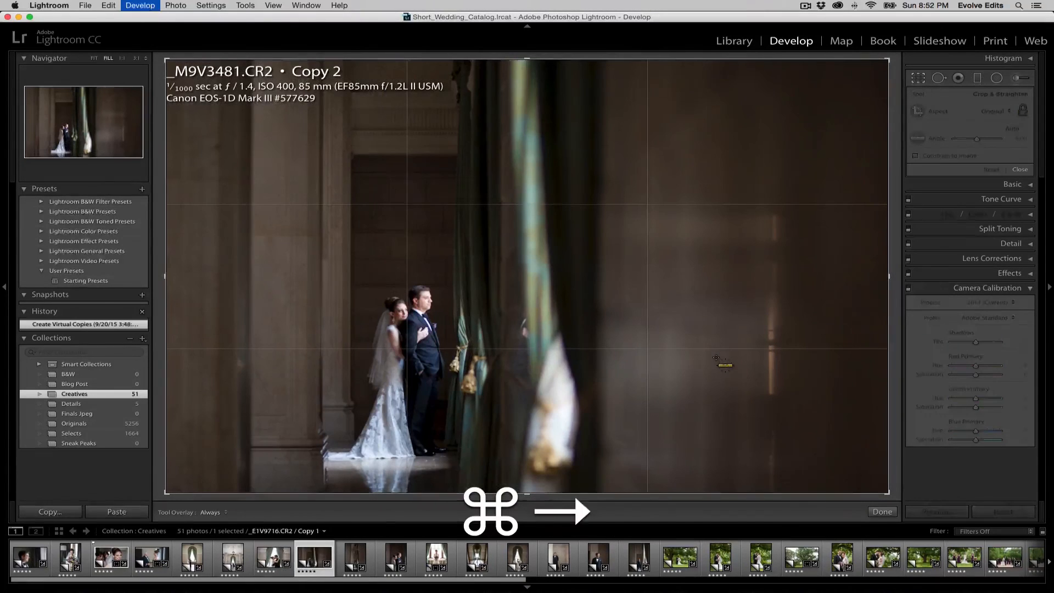
pyautogui.moveTo(351, 374); pyautogui.dragTo(353, 191)
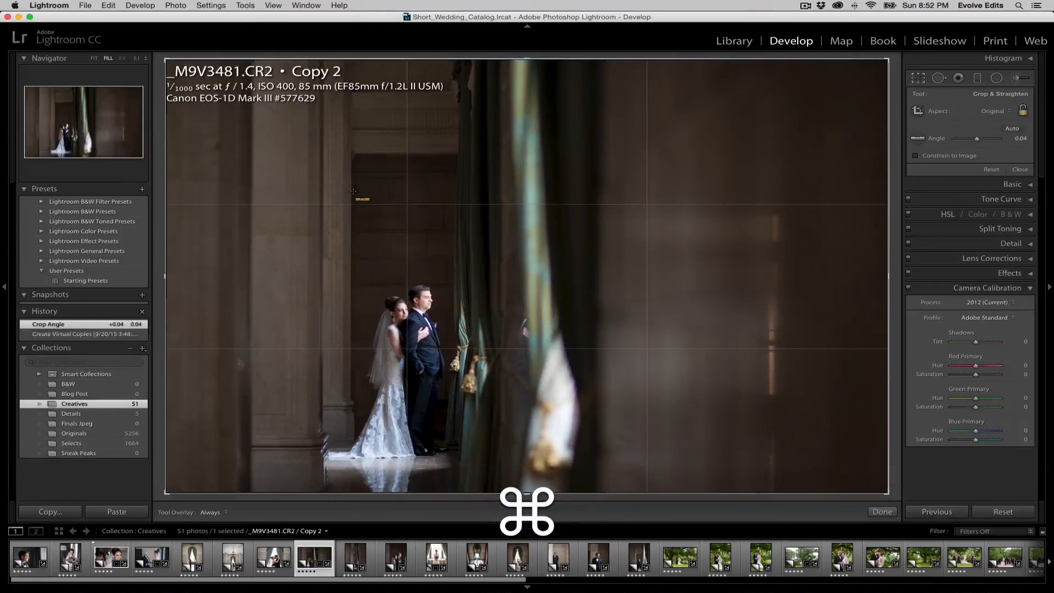
# - Straighten the tall column photo _E1V9763.CR2 using lines in the architecture, refining the crop angle to about 0.40 degrees
pyautogui.press('super+Right')
pyautogui.moveTo(454, 328); pyautogui.dragTo(461, 161)
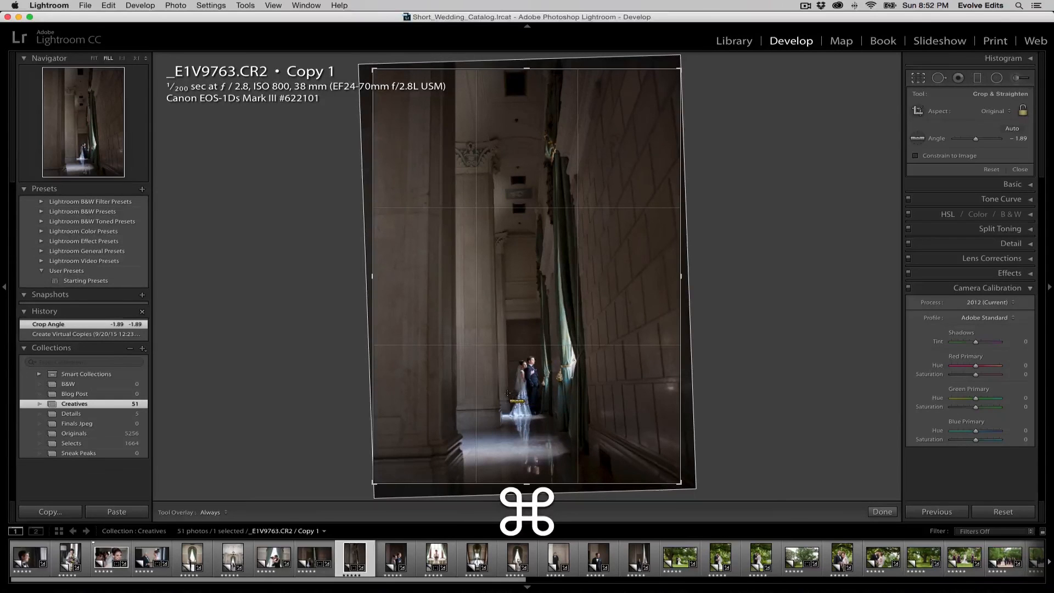
pyautogui.moveTo(508, 330)
pyautogui.mouseDown()
pyautogui.moveTo(506, 293)
pyautogui.moveTo(526, 319)
pyautogui.moveTo(546, 321)
pyautogui.mouseUp()
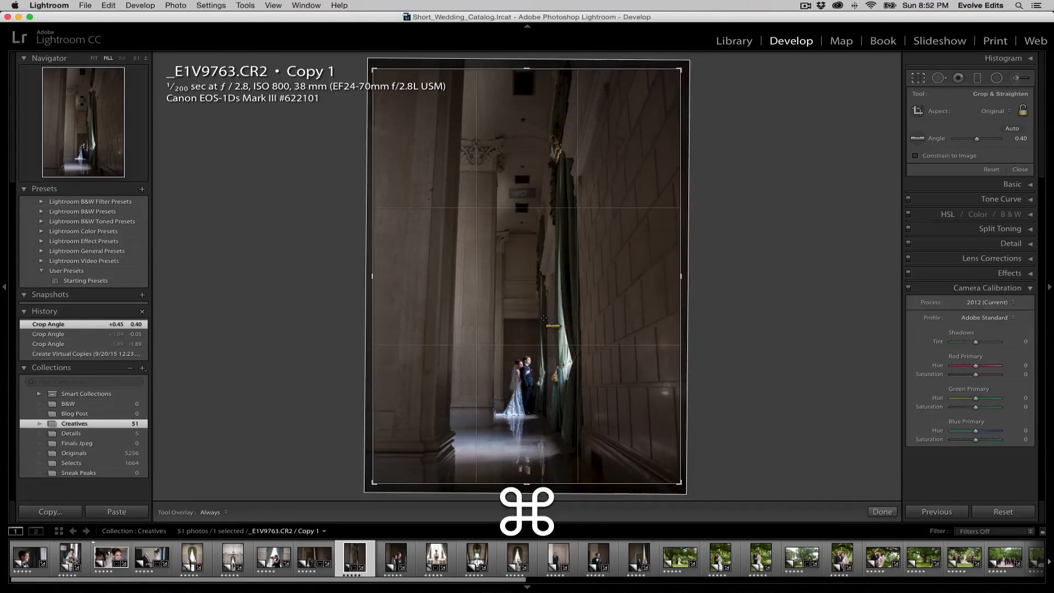
# - Straighten the couple portrait _E1V9769.CR2 along the wall edge, and _E1V9810.CR2 along the windowsill to about -0.43 degrees
pyautogui.press('super+Right')
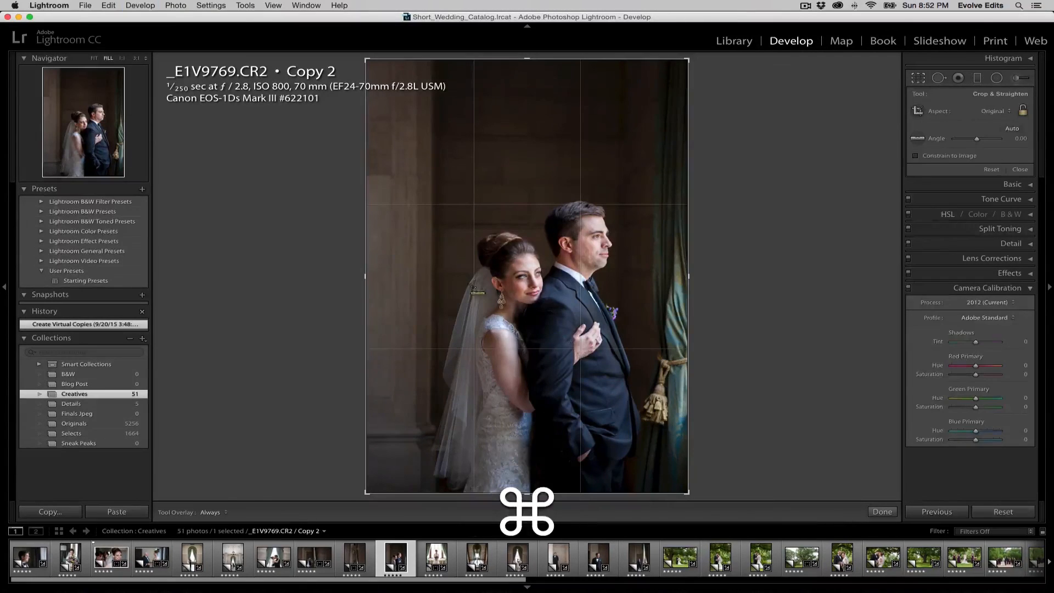
pyautogui.moveTo(430, 311); pyautogui.dragTo(434, 148)
pyautogui.press('super+Right')
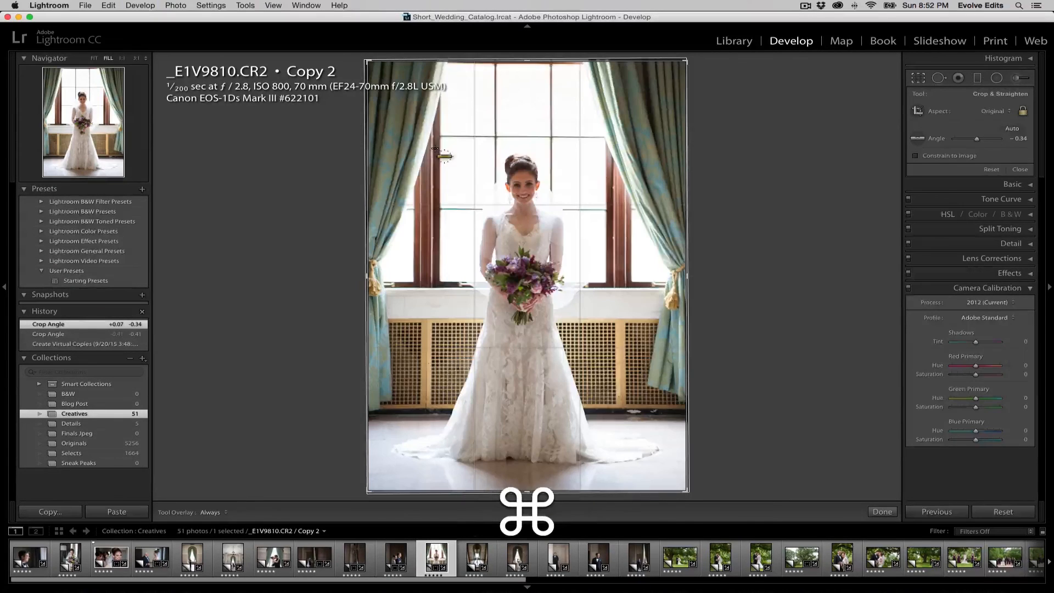
pyautogui.moveTo(393, 286); pyautogui.dragTo(656, 287)
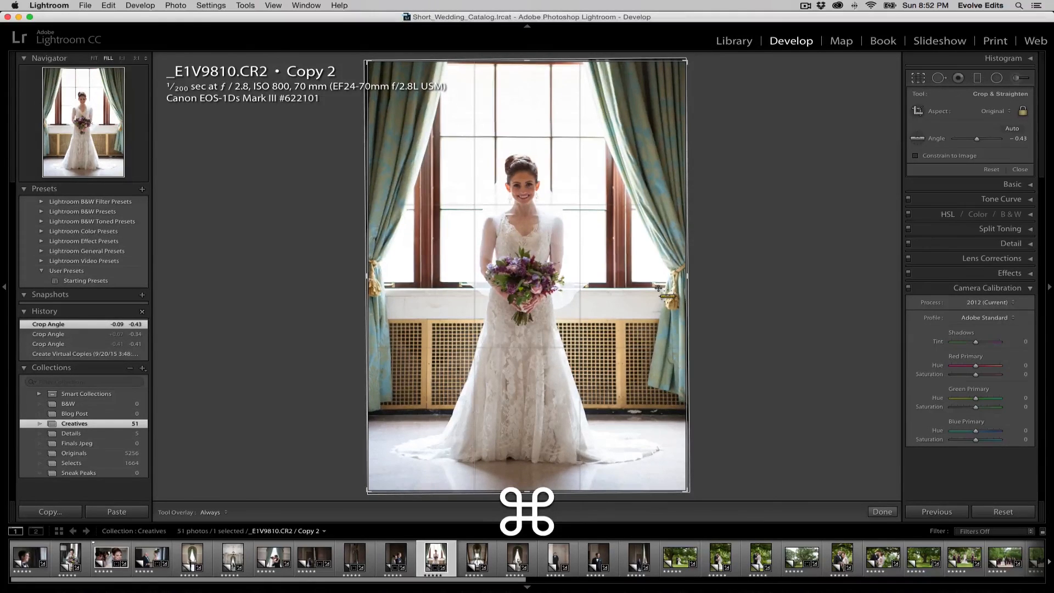
# - Straighten the bride photos _M9V3511.CR2 and _E1V9816.CR2 along the windowsill lines behind her
pyautogui.press('super+Right')
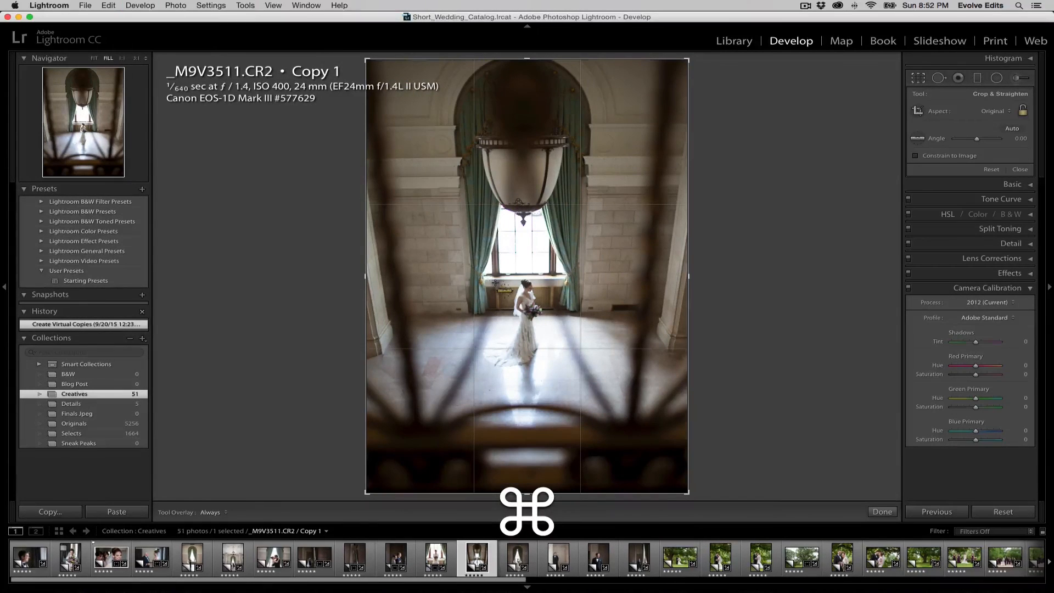
pyautogui.moveTo(485, 279); pyautogui.dragTo(569, 279)
pyautogui.press('super+Right')
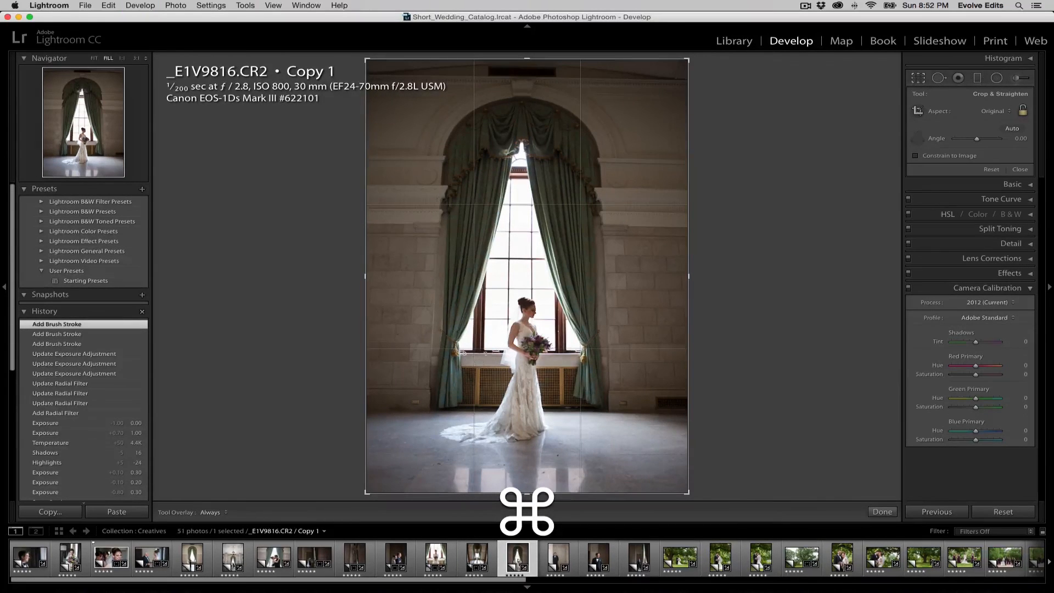
pyautogui.moveTo(575, 353); pyautogui.dragTo(575, 353)
# - Straighten the leaning groom portrait _E1V9837.CR2 along the stone pillar's edge to about -0.10 degrees
pyautogui.press('super+Right')
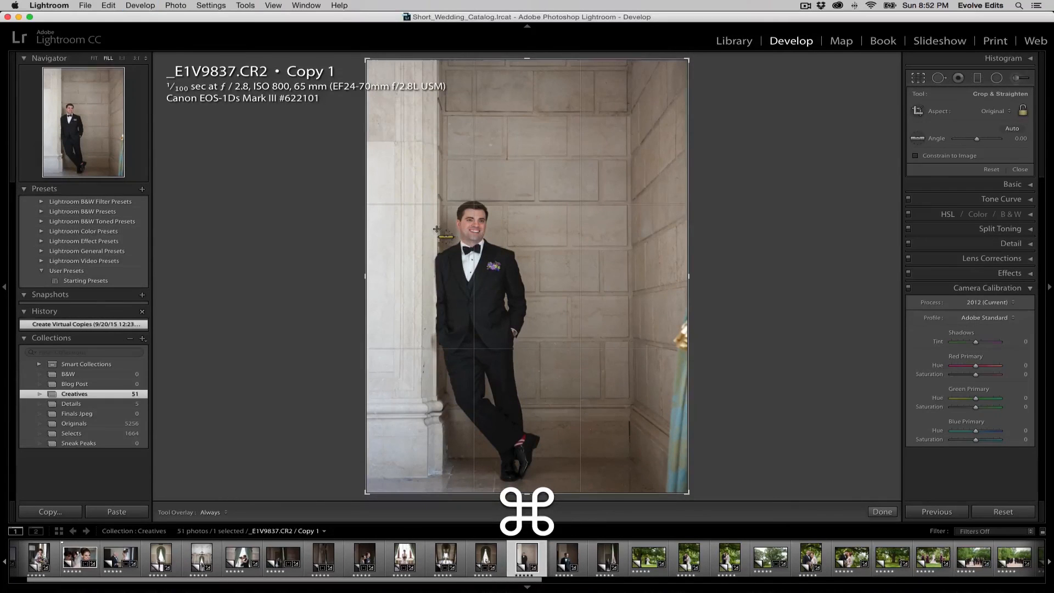
pyautogui.moveTo(437, 228); pyautogui.dragTo(437, 83)
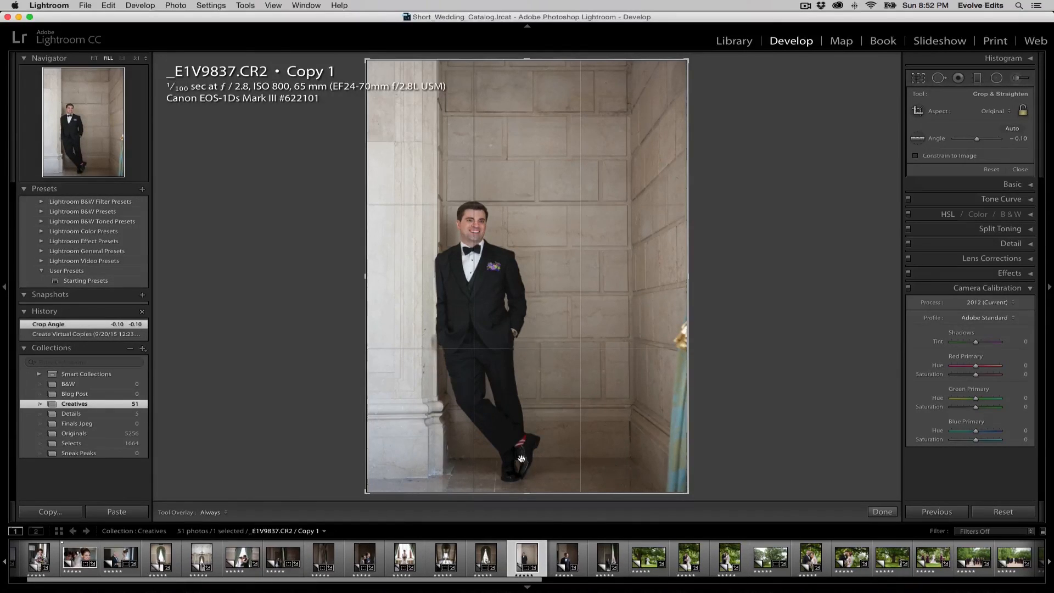
pyautogui.press('super')
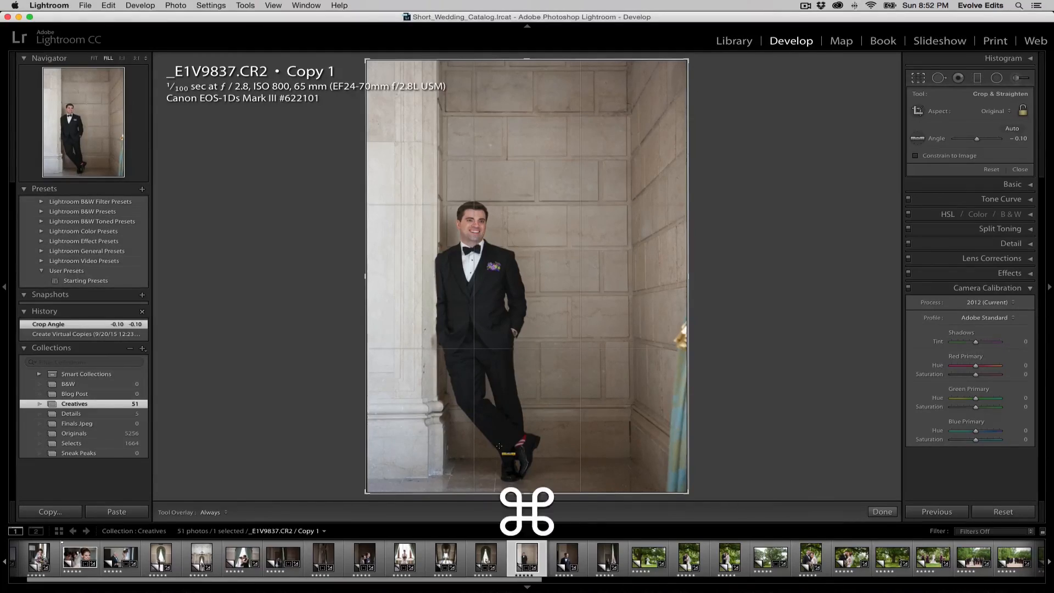
# - Go to the large-tree photo _M9V3562.CR2, lock its crop aspect ratio and switch the crop to portrait orientation
pyautogui.press('super+Right')
pyautogui.press('super+Right')
pyautogui.press('super+Right')
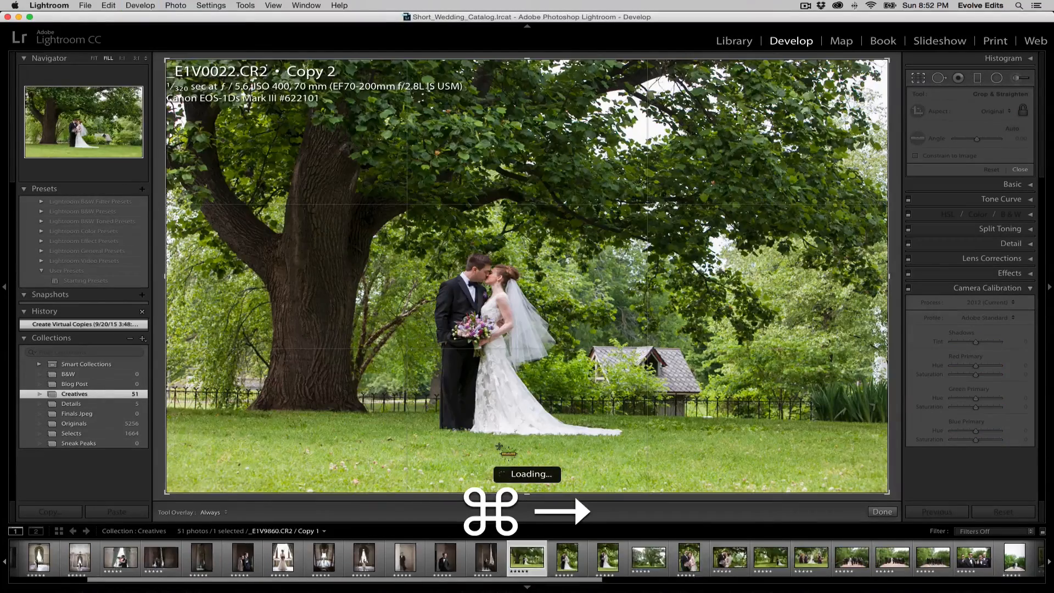
pyautogui.press('super+Right')
pyautogui.press('super+Left')
pyautogui.press('super+Left')
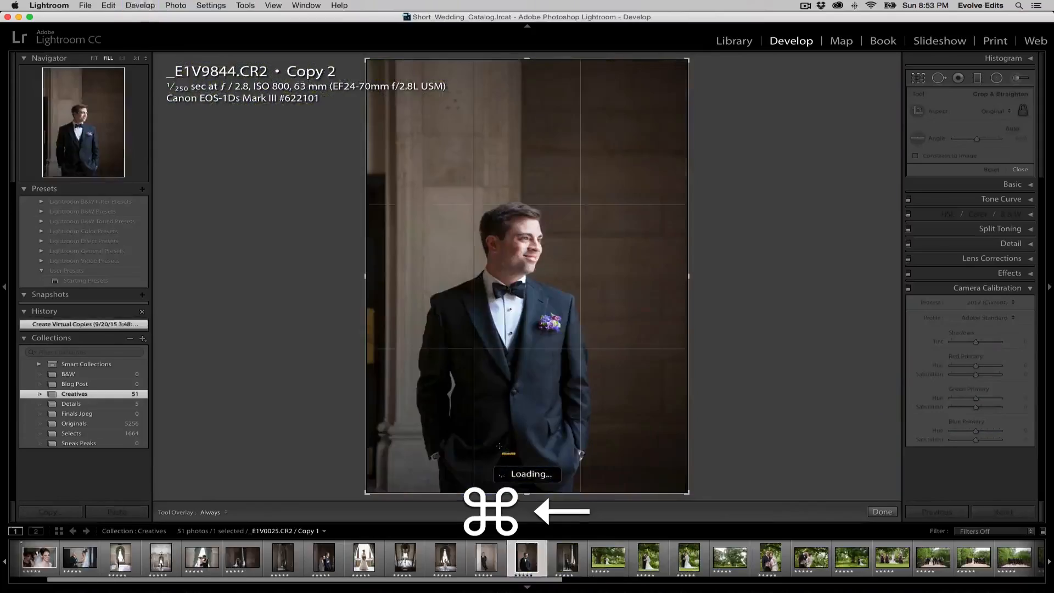
pyautogui.press('super+Right')
pyautogui.press('super+Right')
pyautogui.press('super+Right')
pyautogui.press('super+Right')
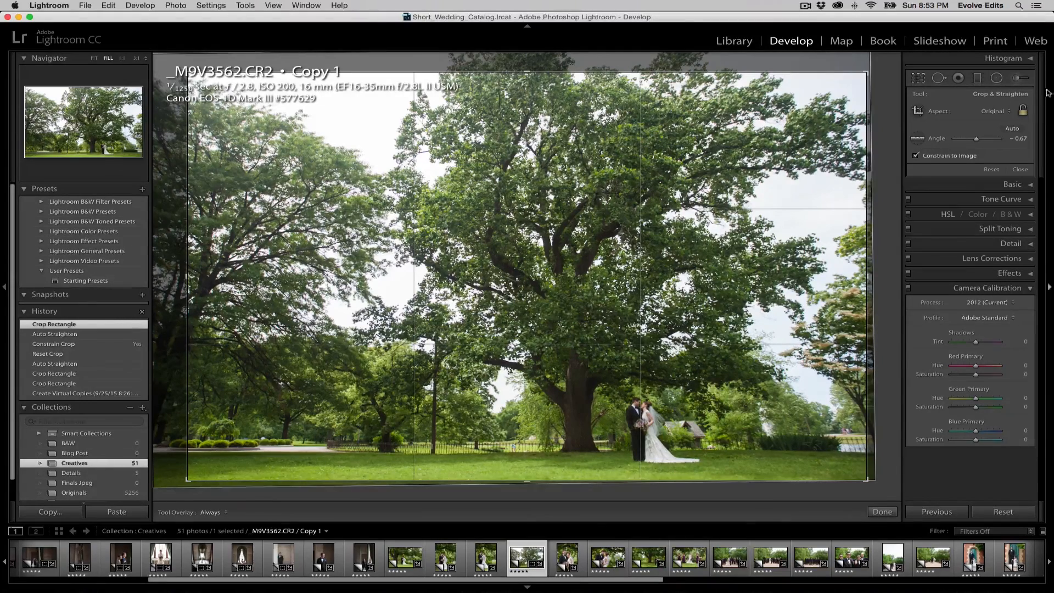
pyautogui.click(1023, 110)
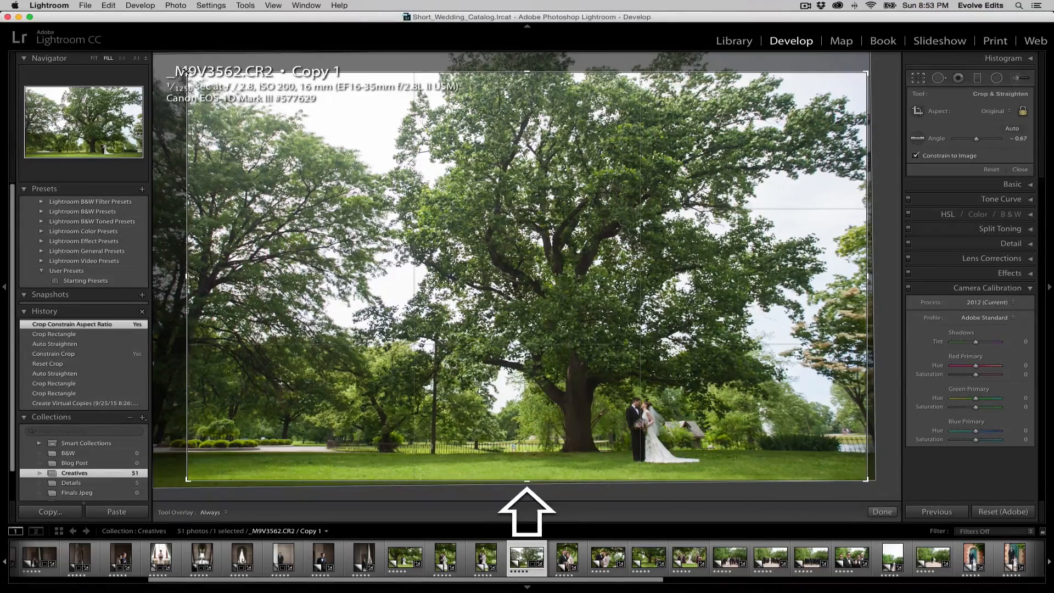
pyautogui.press('x')
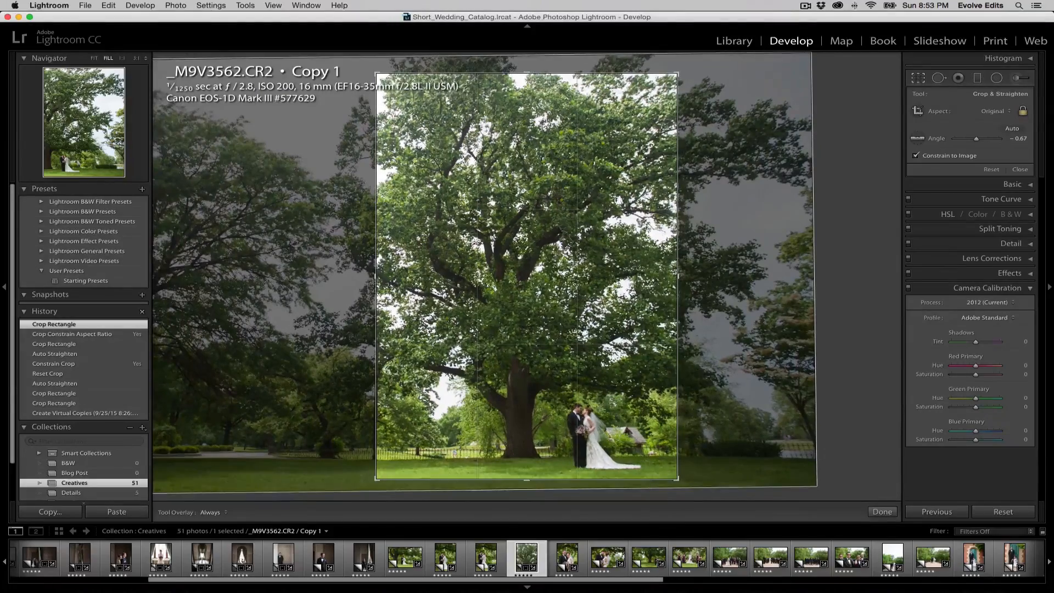
# - Shift the portrait crop on the large-tree photo and enlarge it slightly around the tree and couple, apply it, and fit the photo in view
pyautogui.moveTo(632, 293); pyautogui.dragTo(629, 292)
pyautogui.moveTo(377, 73); pyautogui.dragTo(373, 69)
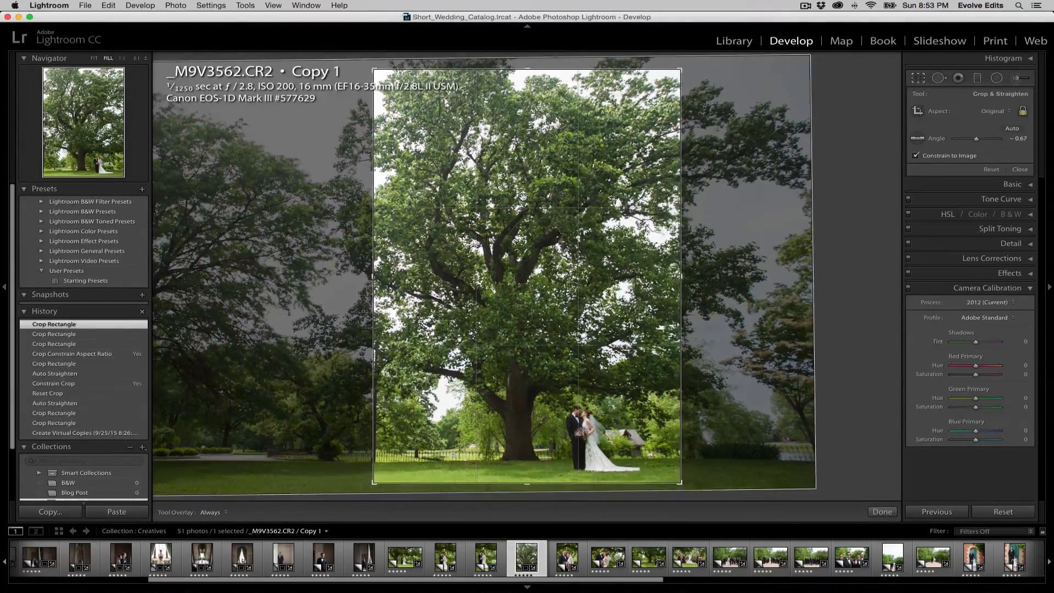
pyautogui.press('Return')
pyautogui.click(528, 197)
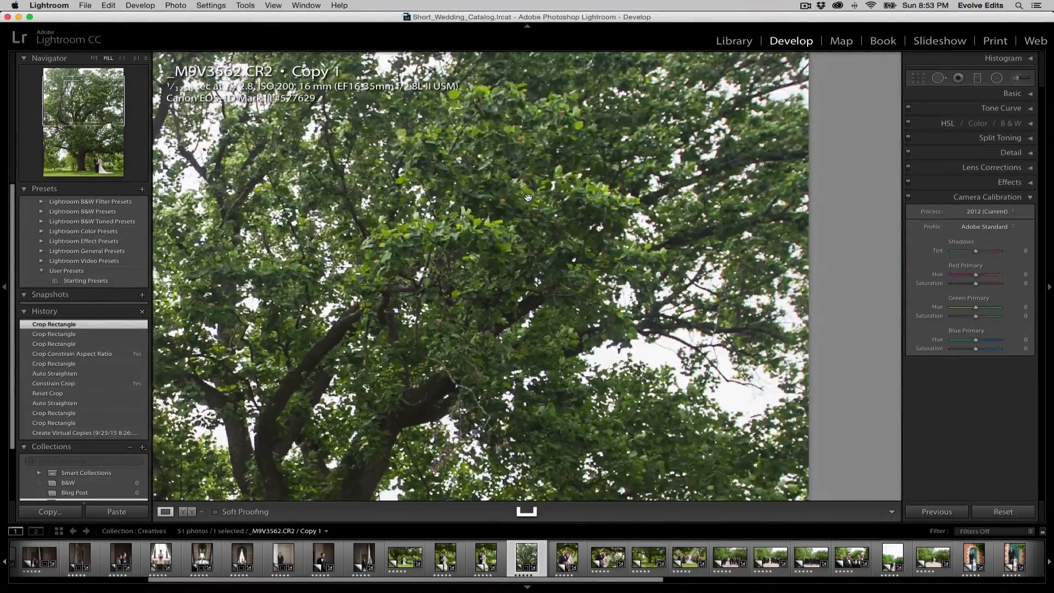
pyautogui.press('super+0')
pyautogui.press('super+minus')
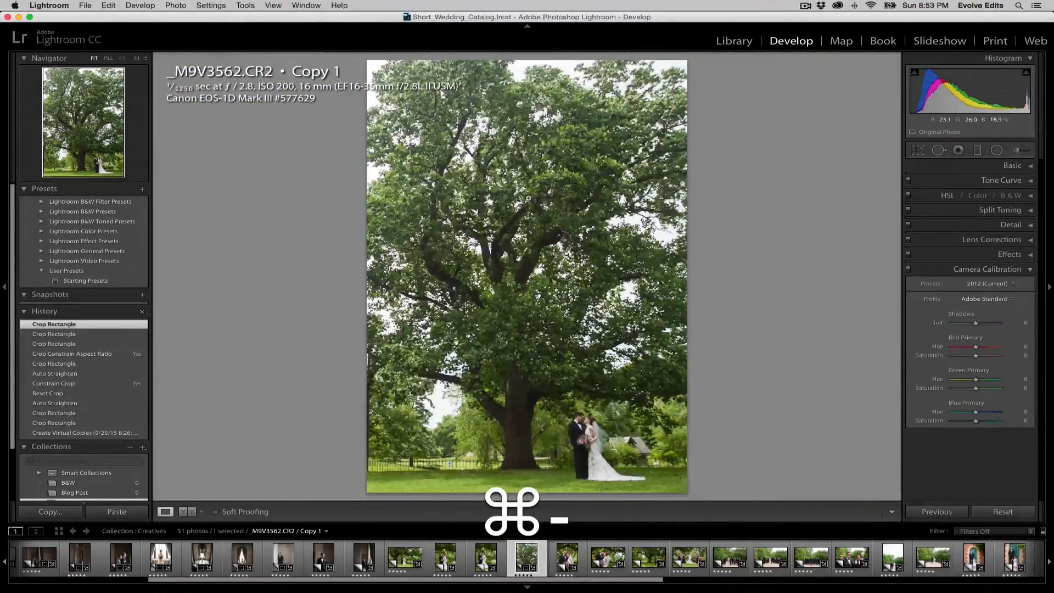
# - Compare the cropped large-tree photo with its neighbouring photos and recheck its crop frame against the full original image
pyautogui.press('super+Right')
pyautogui.press('Left')
pyautogui.press('Left')
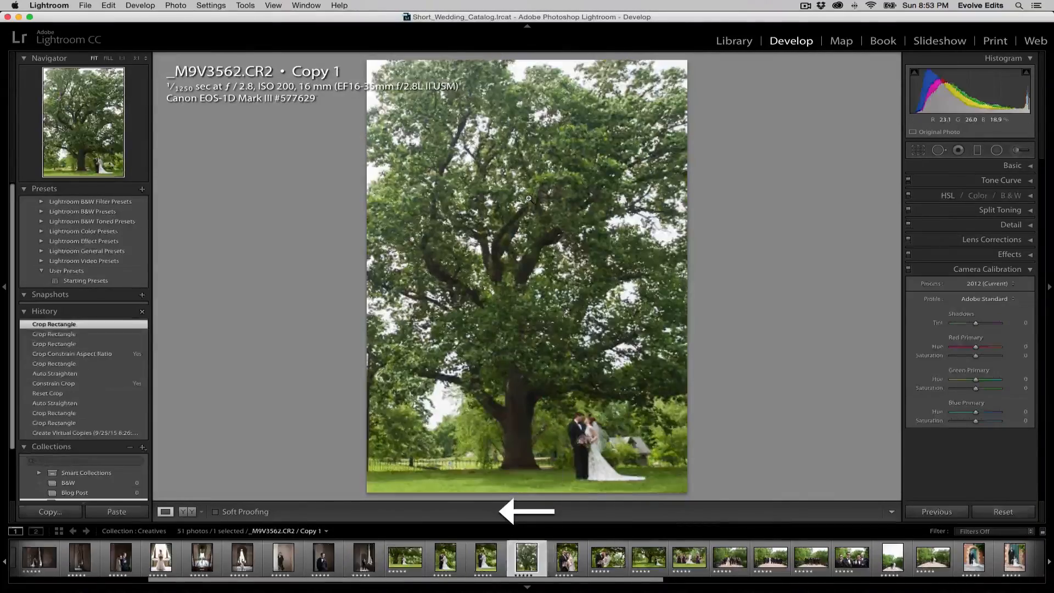
pyautogui.press('Right')
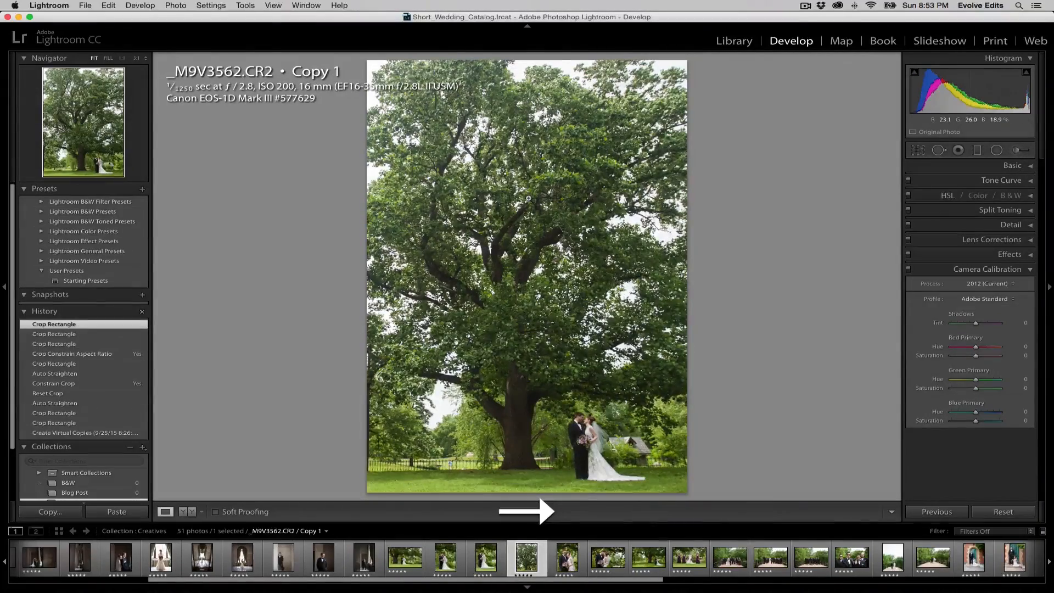
pyautogui.press('r')
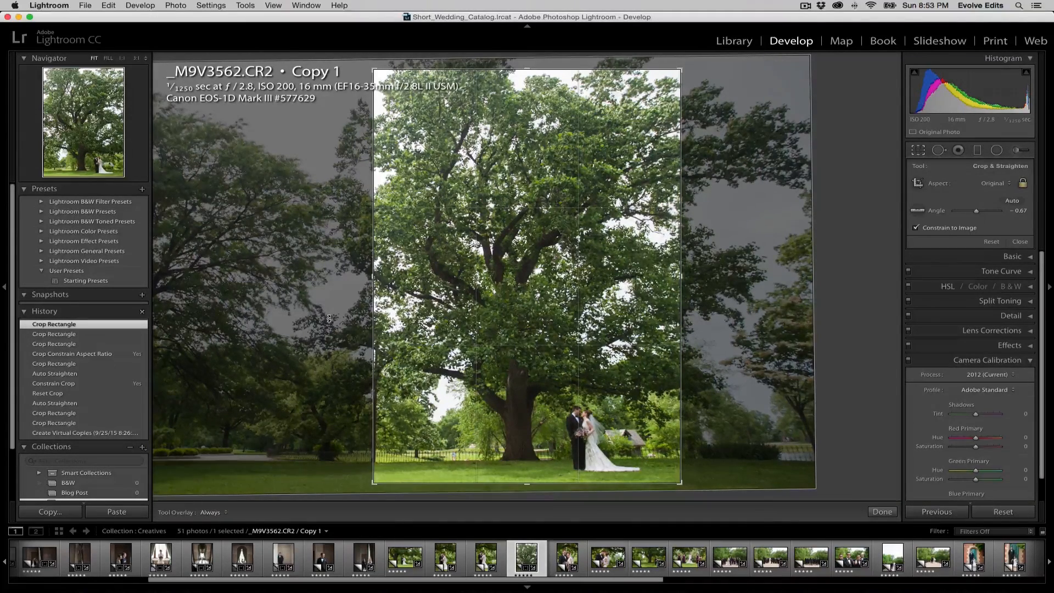
pyautogui.press('Return')
# - Review the large-tree crop against the preceding groom and couple photos, stopping at the couple photo _E1V0022.CR2
pyautogui.press('Left')
pyautogui.press('Left')
pyautogui.press('Left')
pyautogui.press('Left')
pyautogui.press('Left')
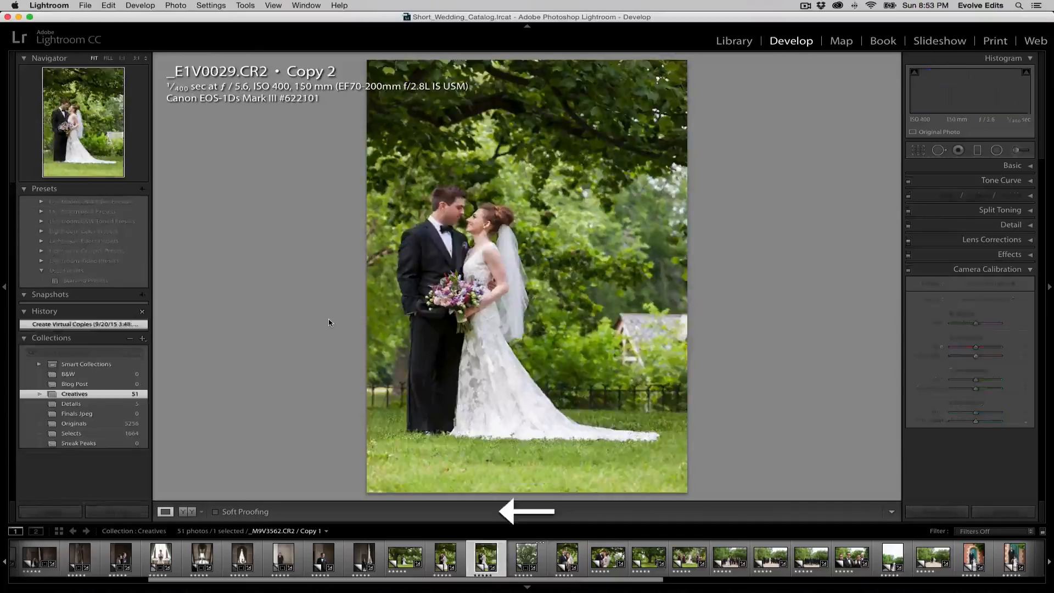
pyautogui.press('Right')
pyautogui.press('Right')
pyautogui.press('Right')
pyautogui.press('Right')
pyautogui.press('Right')
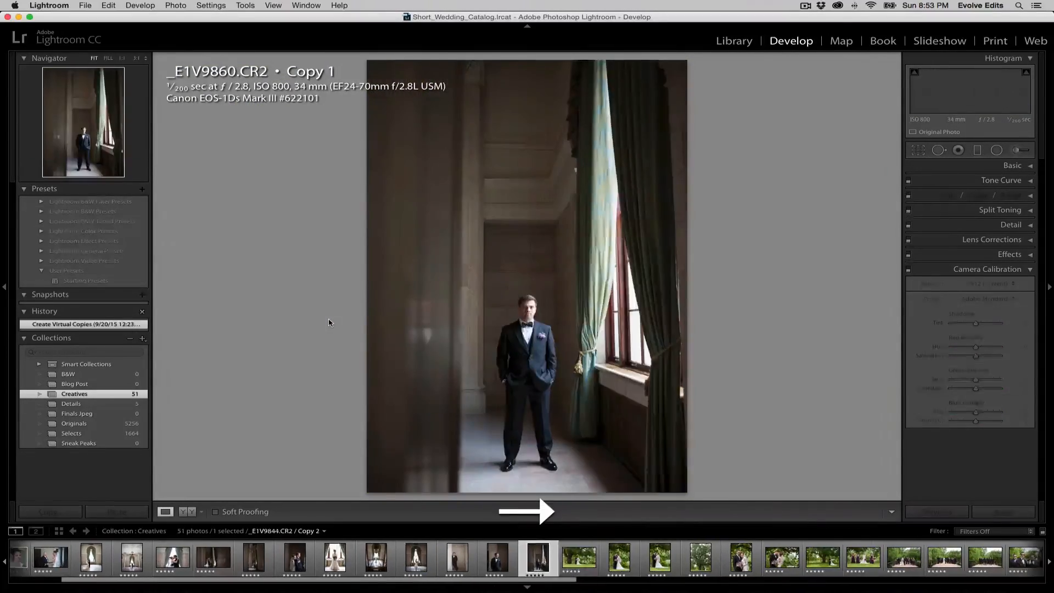
pyautogui.press('Right')
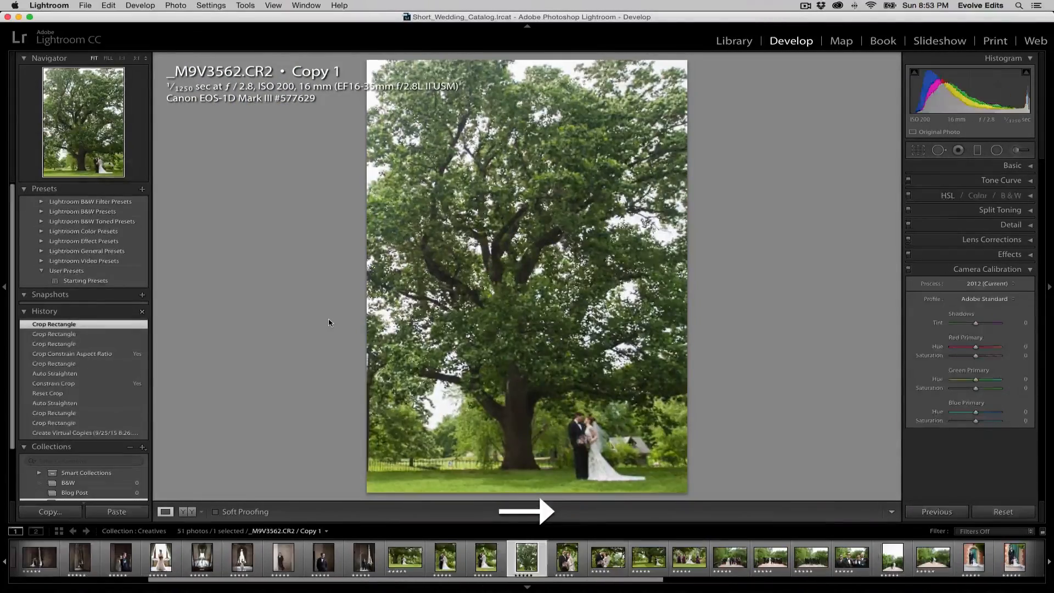
pyautogui.press('Left')
pyautogui.press('Left')
pyautogui.press('Left')
pyautogui.press('Left')
pyautogui.press('Left')
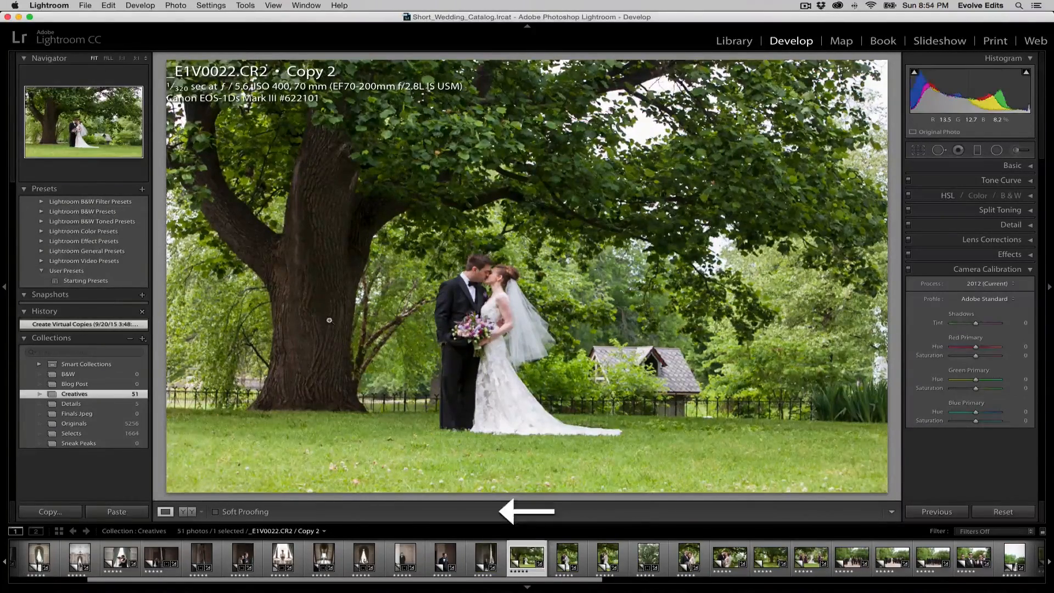